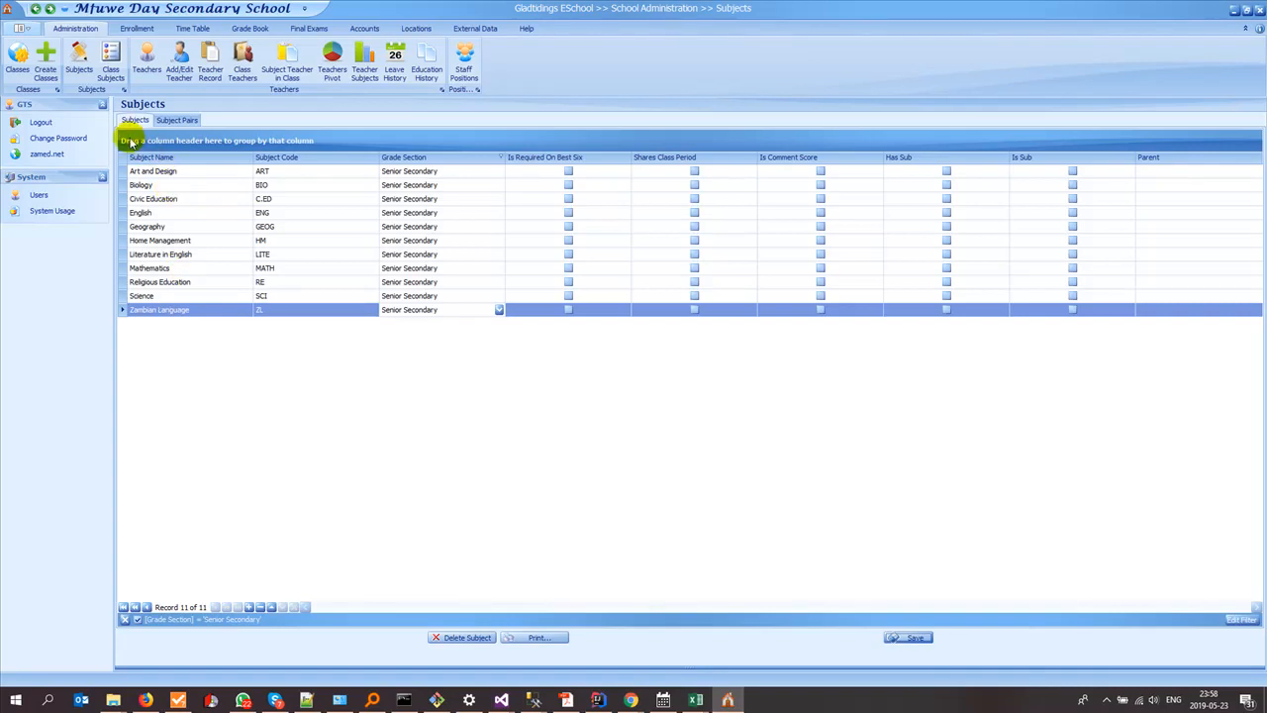
# Step: Open the class list and examine the subjects available to assign to class 12C
pyautogui.click(19, 59)
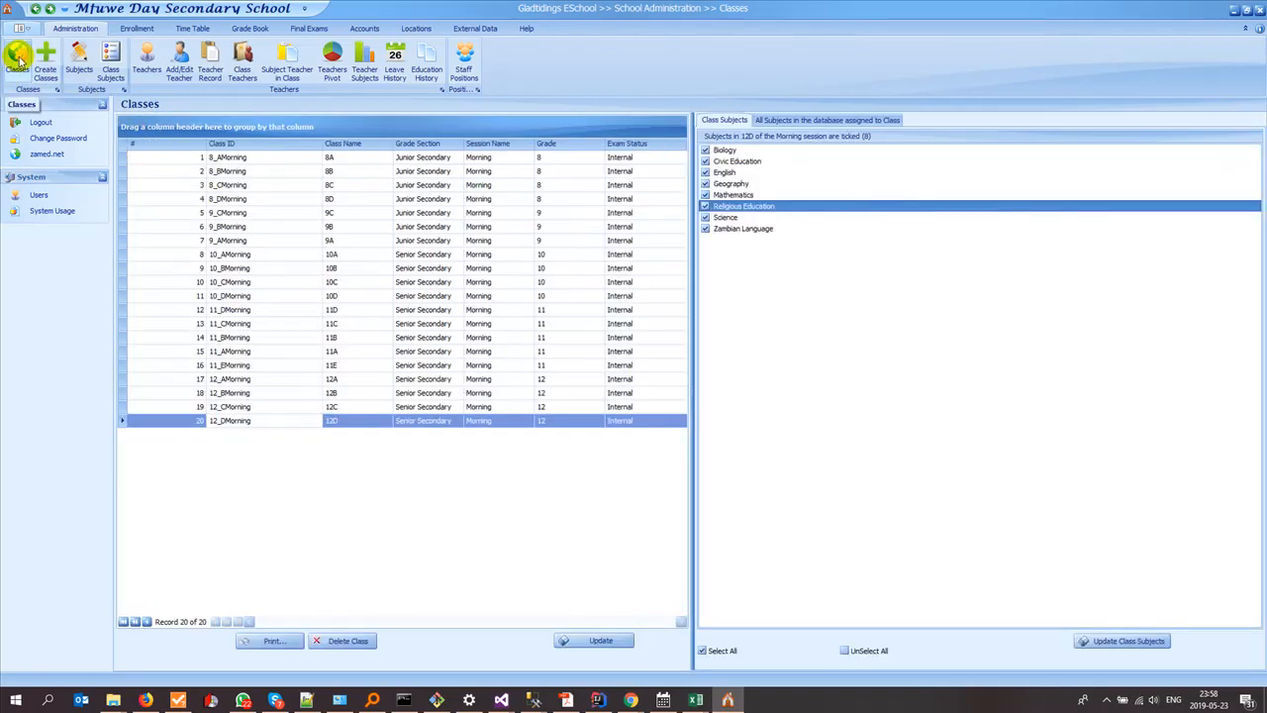
pyautogui.click(230, 406)
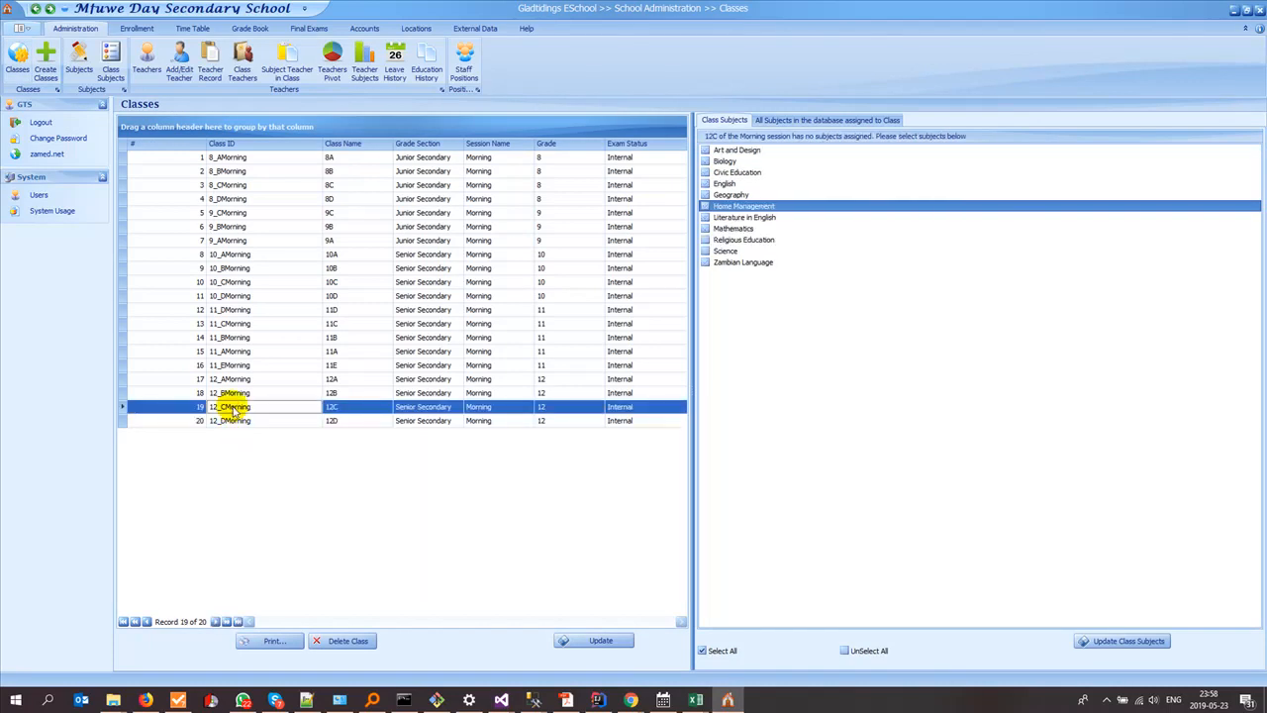
pyautogui.hotkey('ctrl', '1')
pyautogui.click(714, 170)
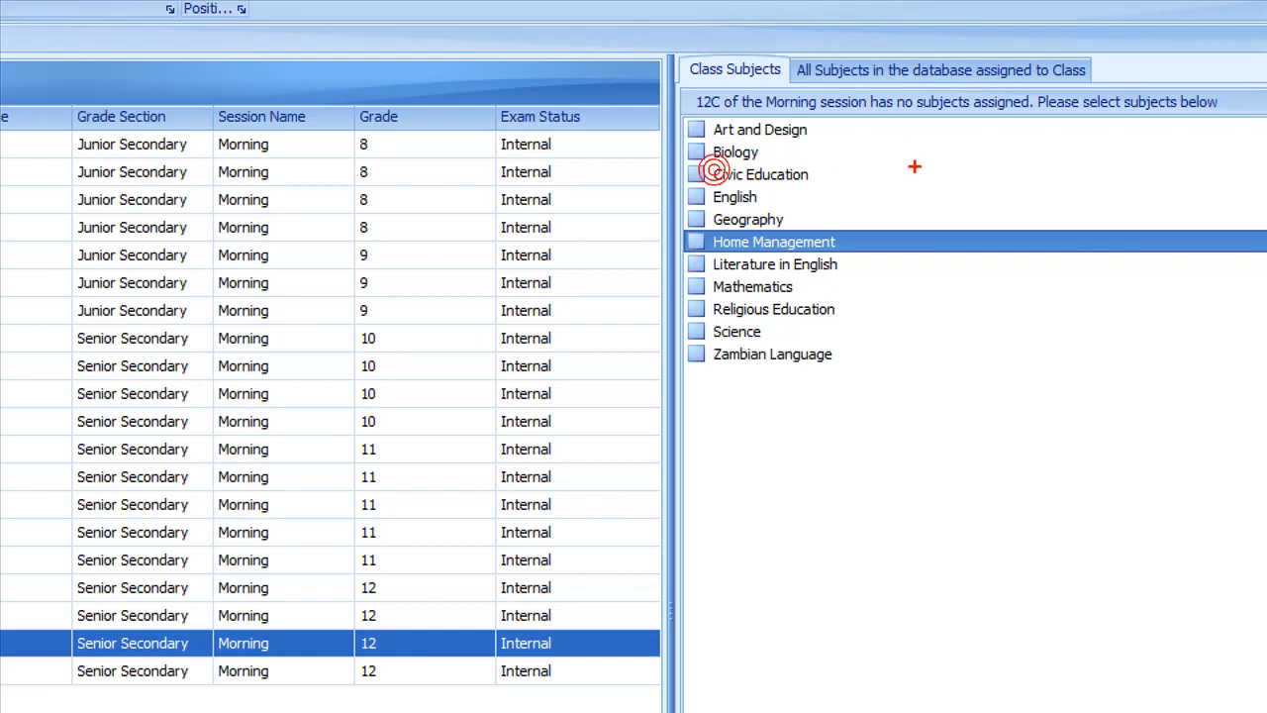
pyautogui.moveTo(915, 125)
pyautogui.mouseDown()
pyautogui.moveTo(905, 438)
pyautogui.moveTo(831, 445)
pyautogui.moveTo(661, 178)
pyautogui.moveTo(713, 81)
pyautogui.moveTo(817, 124)
pyautogui.mouseUp()
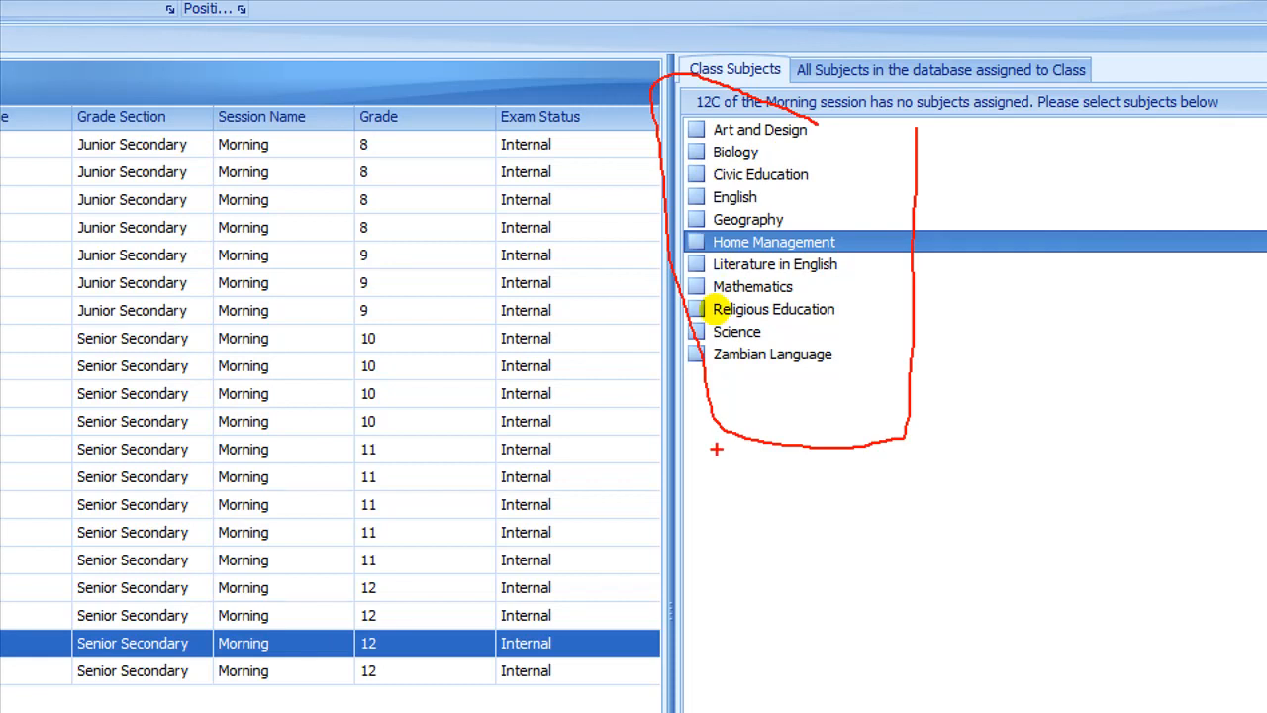
pyautogui.press('Escape')
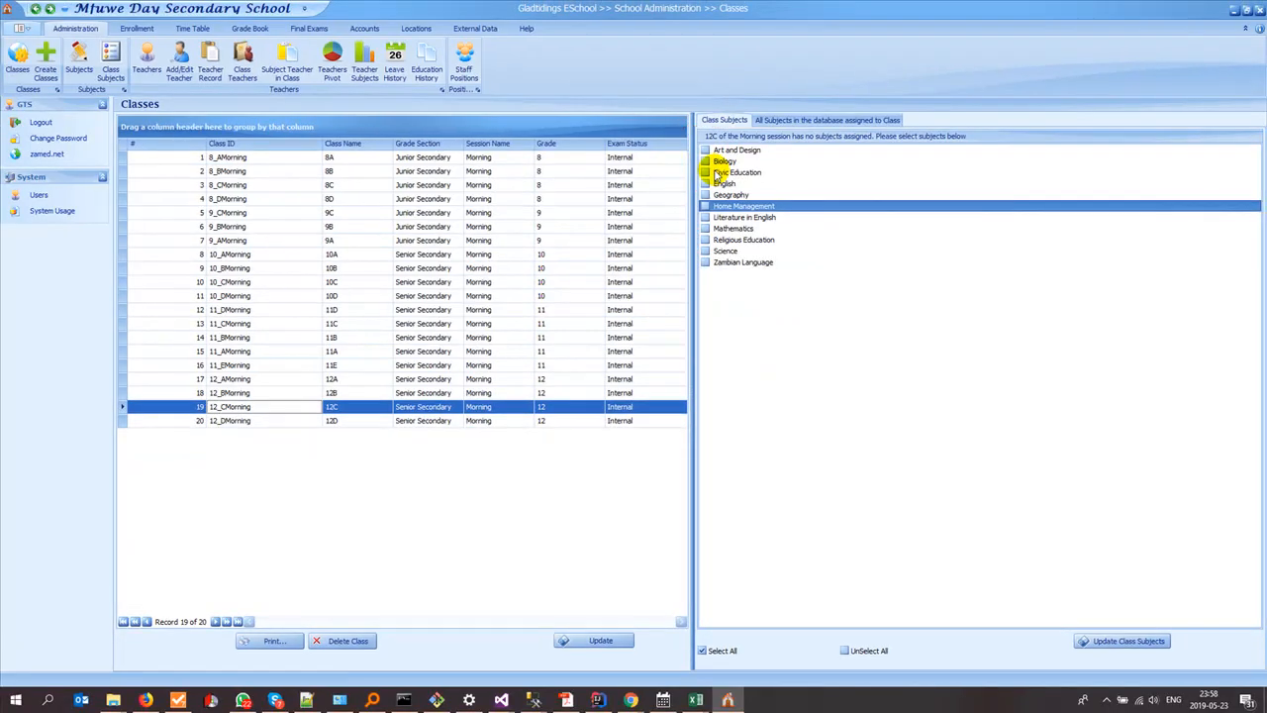
pyautogui.click(111, 64)
pyautogui.click(220, 122)
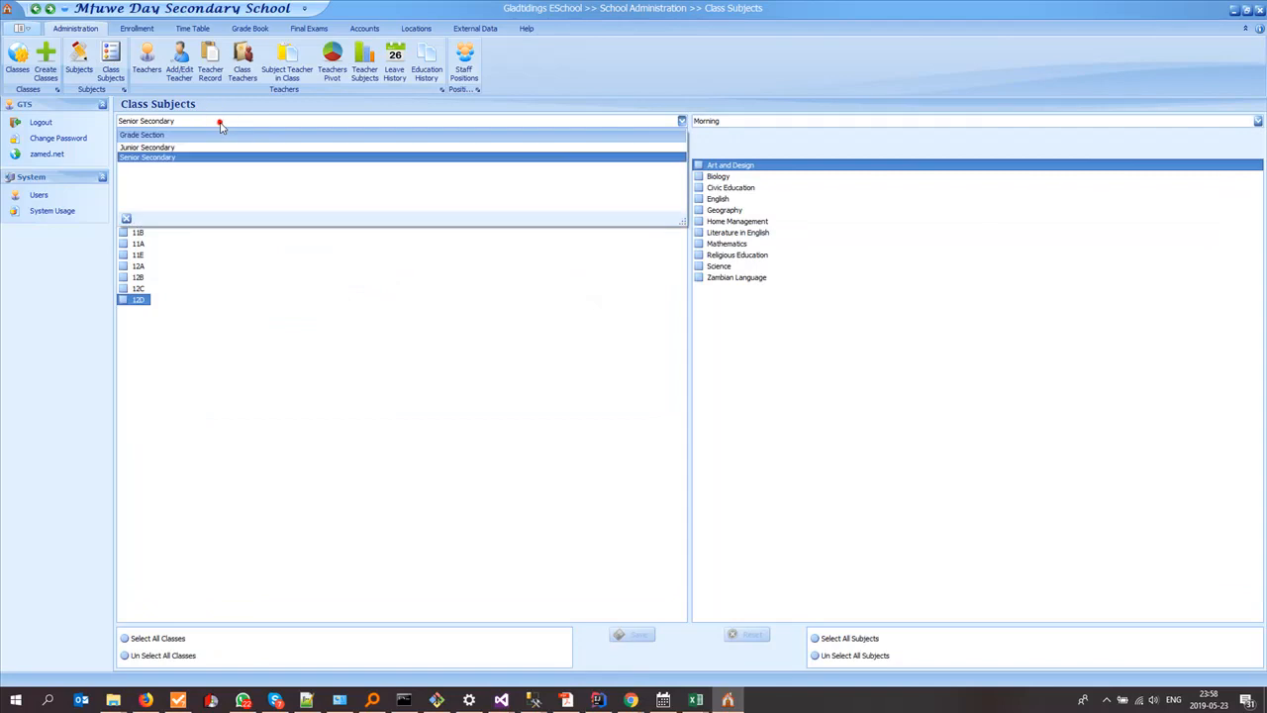
pyautogui.click(707, 120)
pyautogui.click(636, 179)
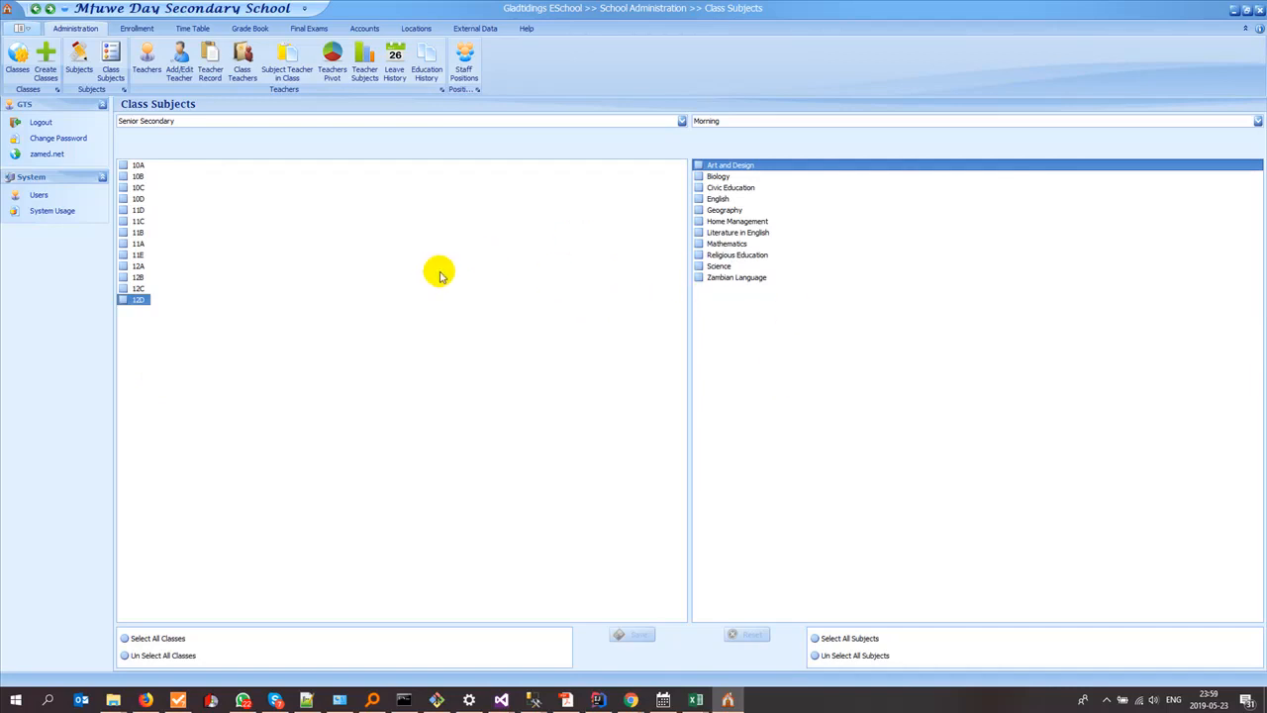
pyautogui.click(736, 167)
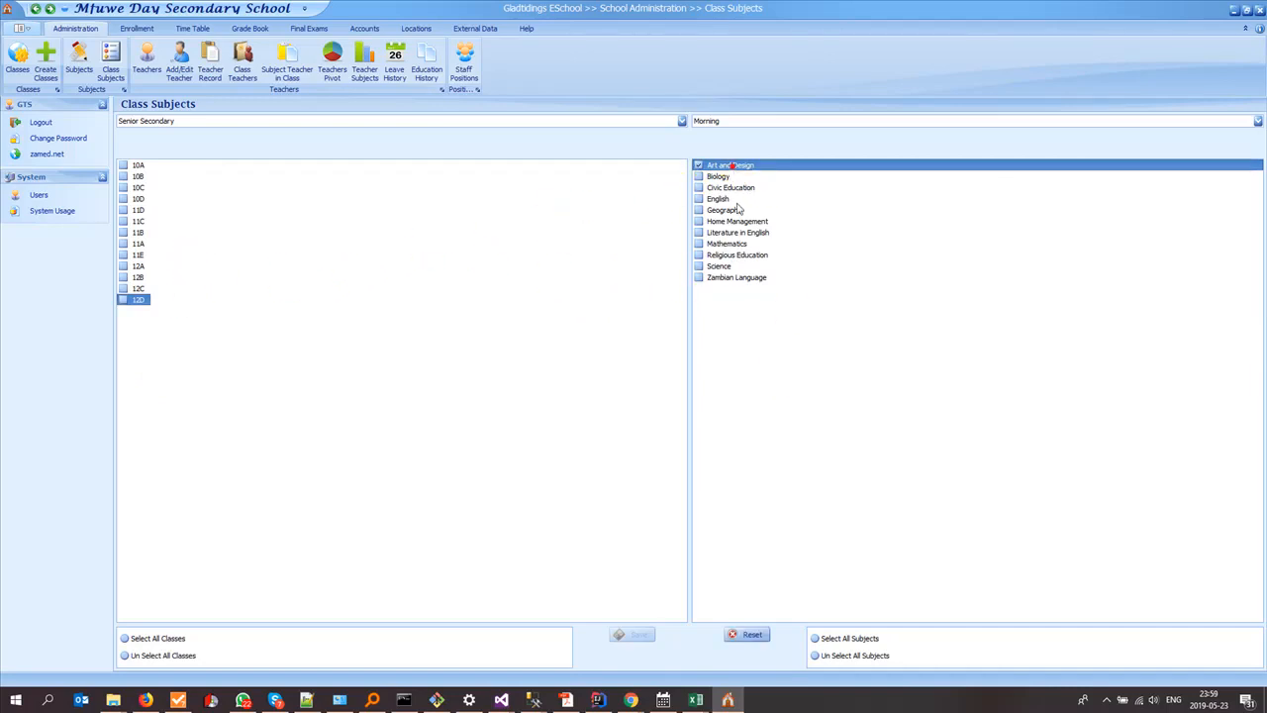
pyautogui.click(737, 210)
pyautogui.click(738, 245)
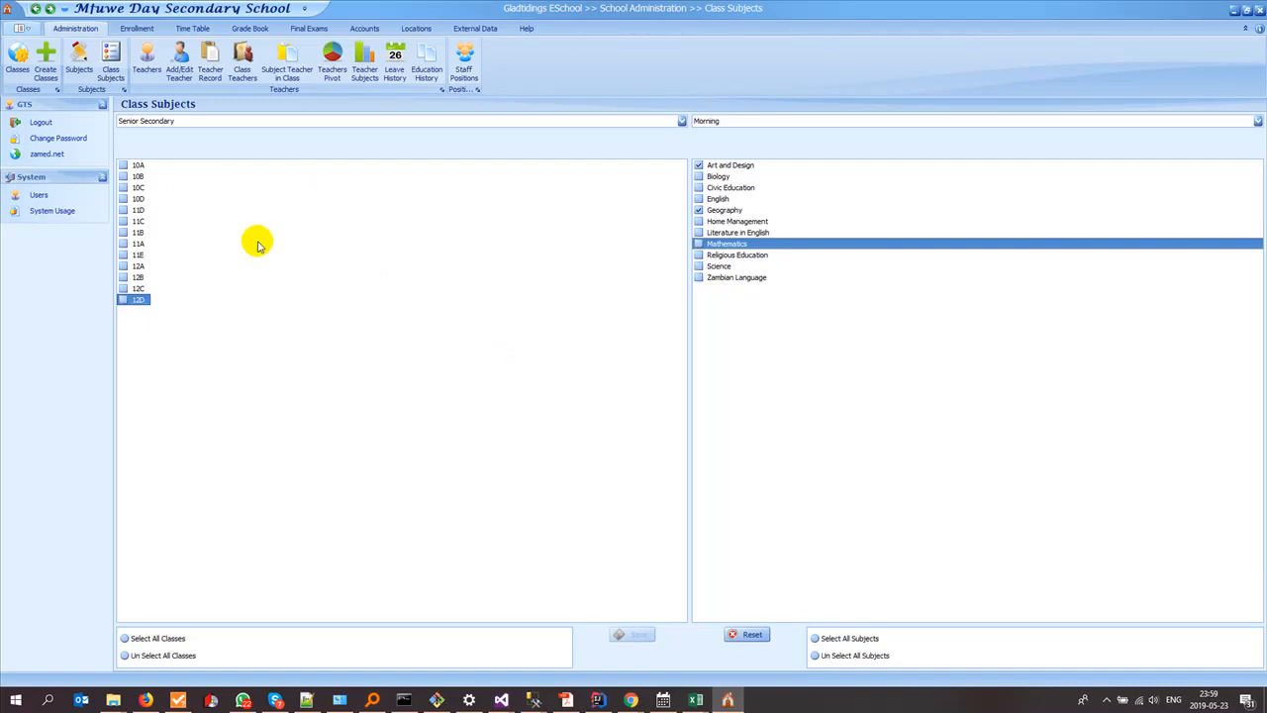
# Step: Return to class 12C in the class list and check which database subjects are already assigned to it
pyautogui.click(17, 62)
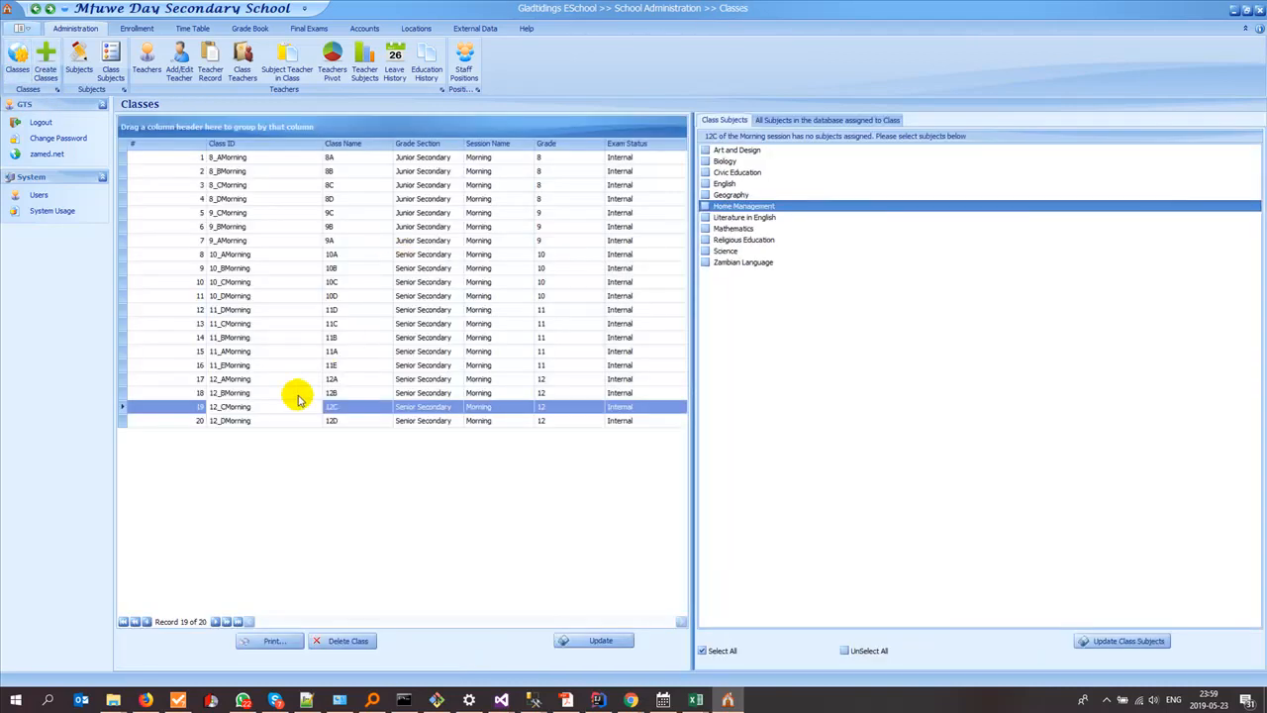
pyautogui.click(220, 408)
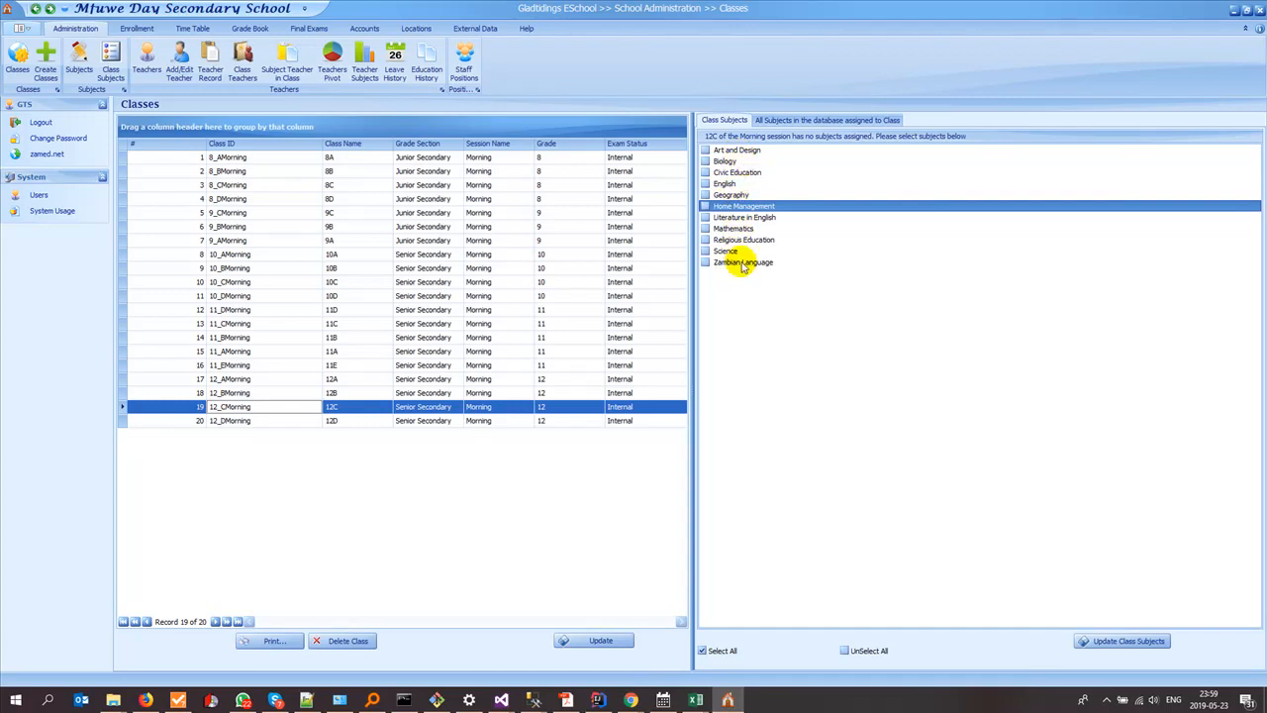
pyautogui.click(767, 121)
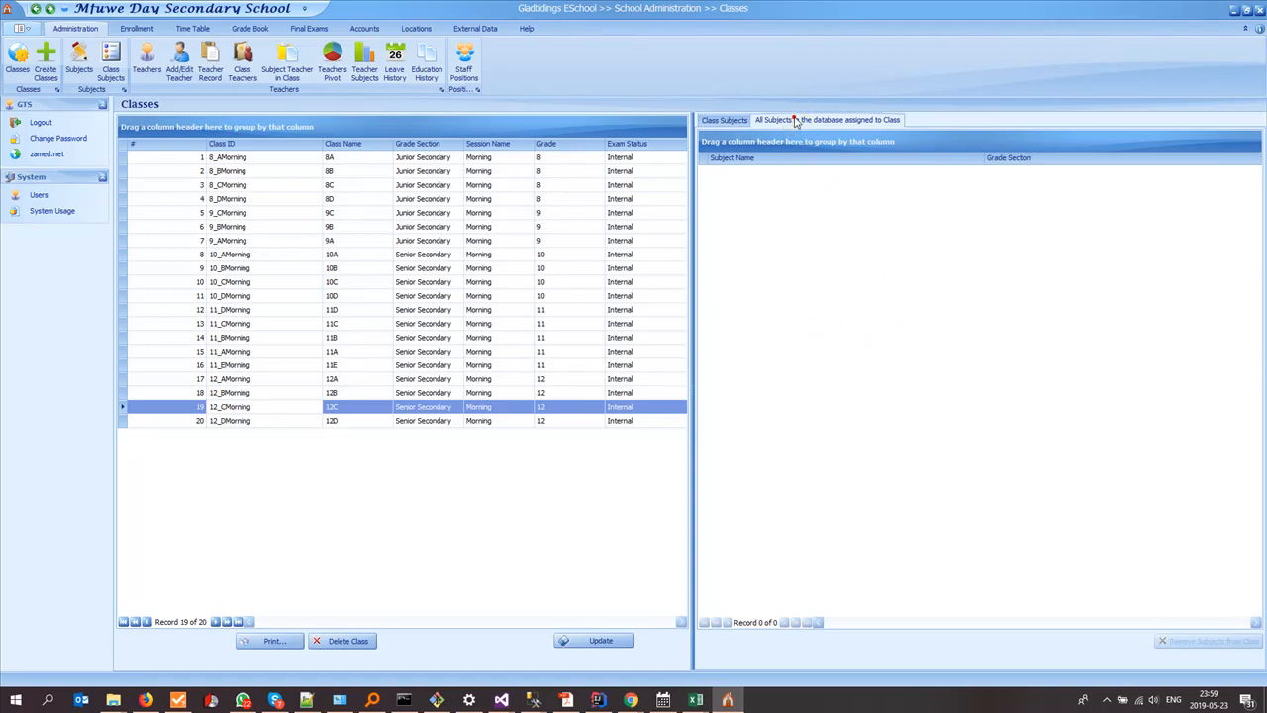
# Step: Tick Art and Design, Biology, Civic Education, English, Home Management, Literature in English, Mathematics and Religious Education as class subjects for 12C
pyautogui.click(721, 118)
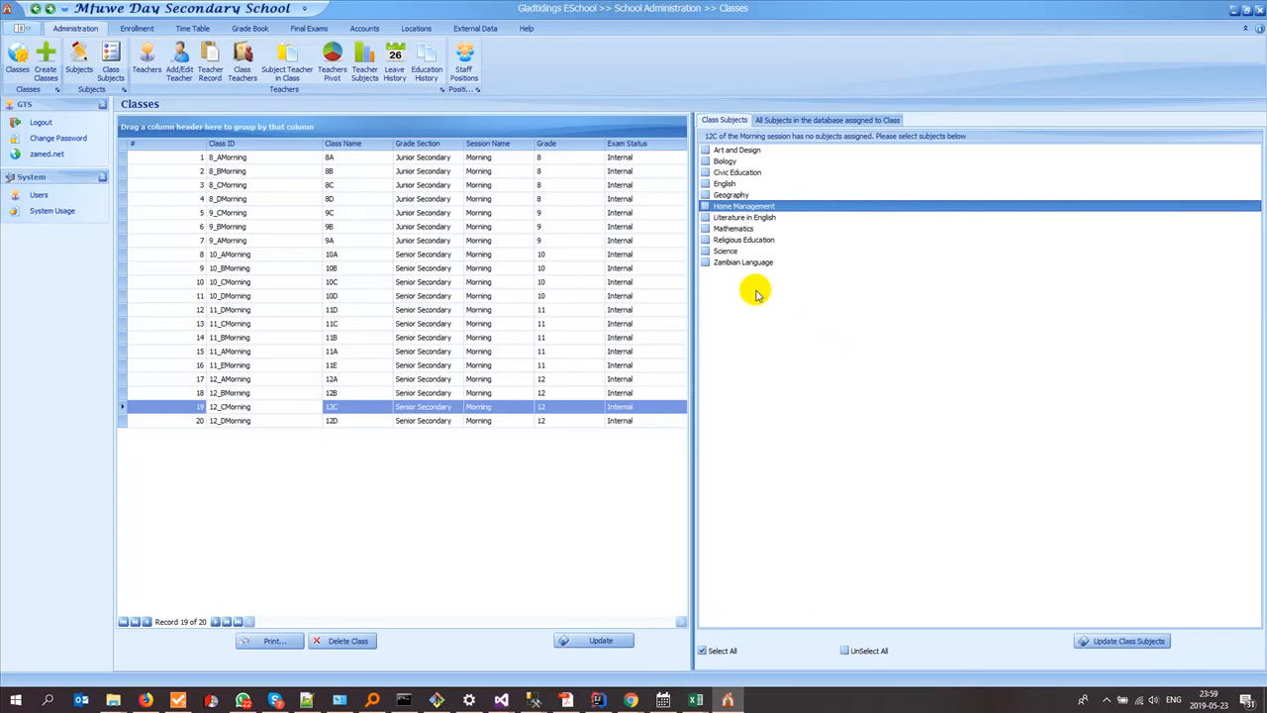
pyautogui.click(703, 149)
pyautogui.click(704, 160)
pyautogui.click(703, 172)
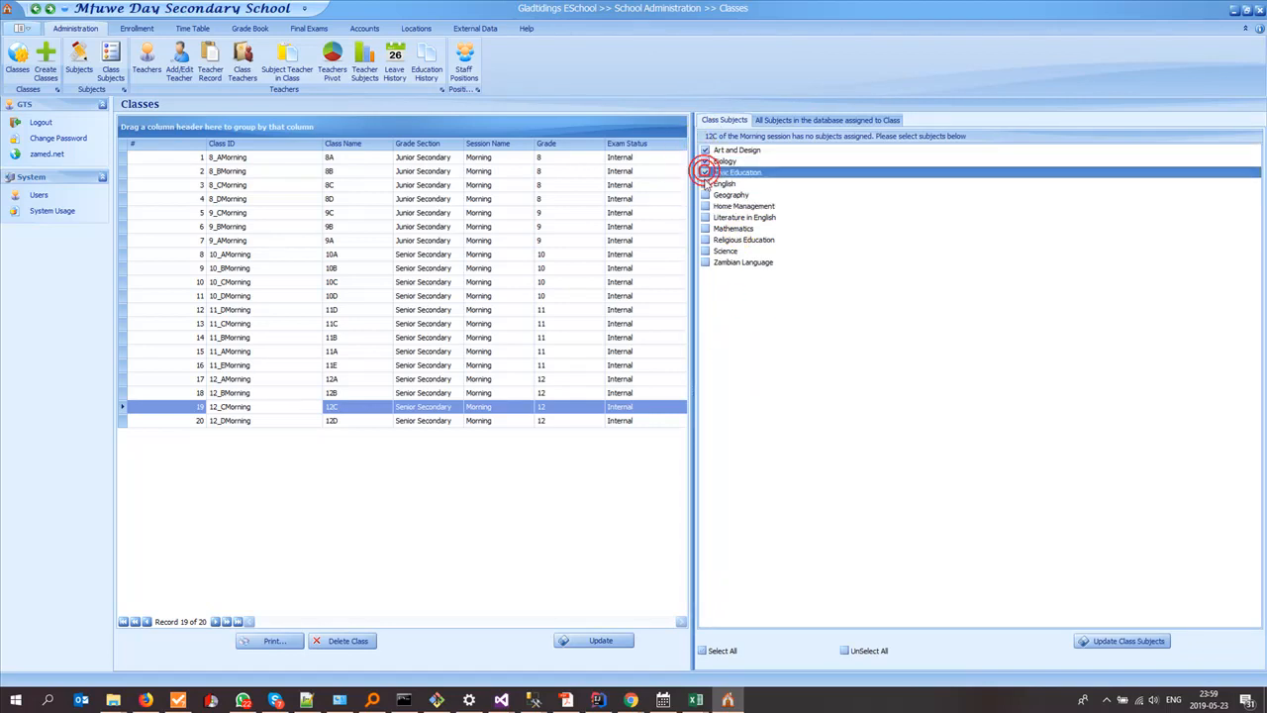
pyautogui.click(704, 183)
pyautogui.click(704, 194)
pyautogui.click(704, 206)
pyautogui.click(704, 217)
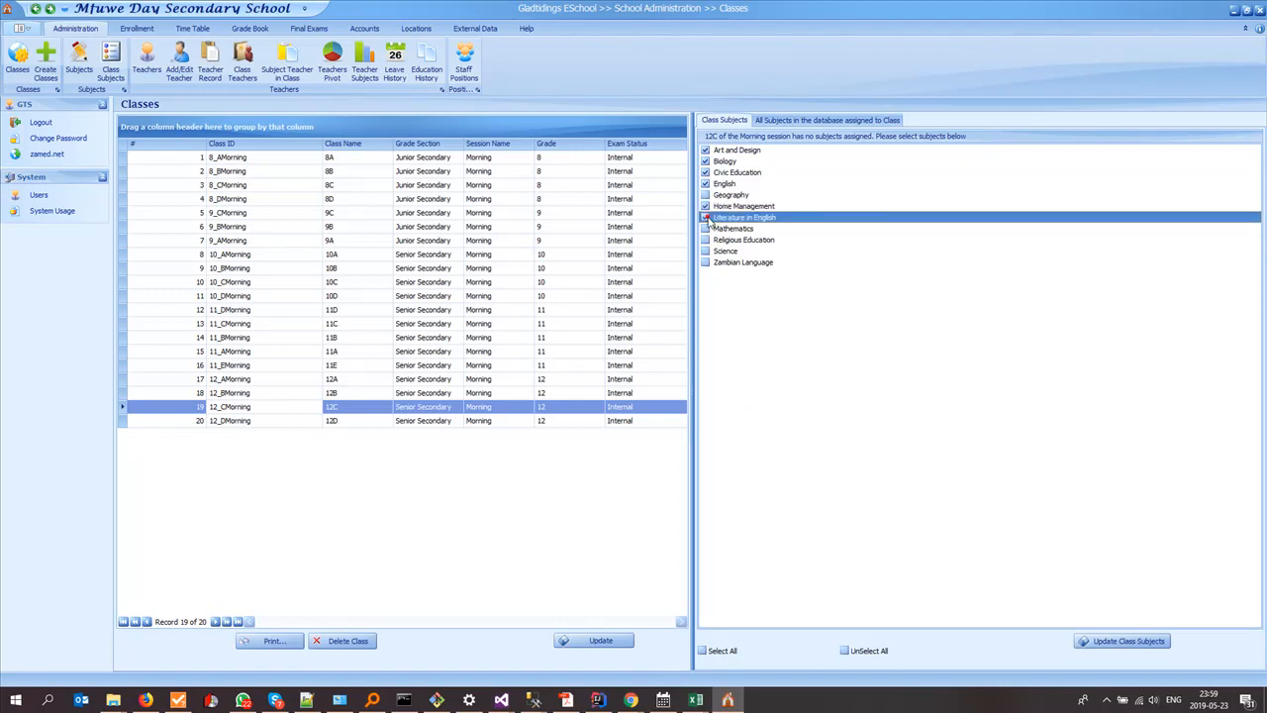
pyautogui.click(704, 228)
pyautogui.click(704, 240)
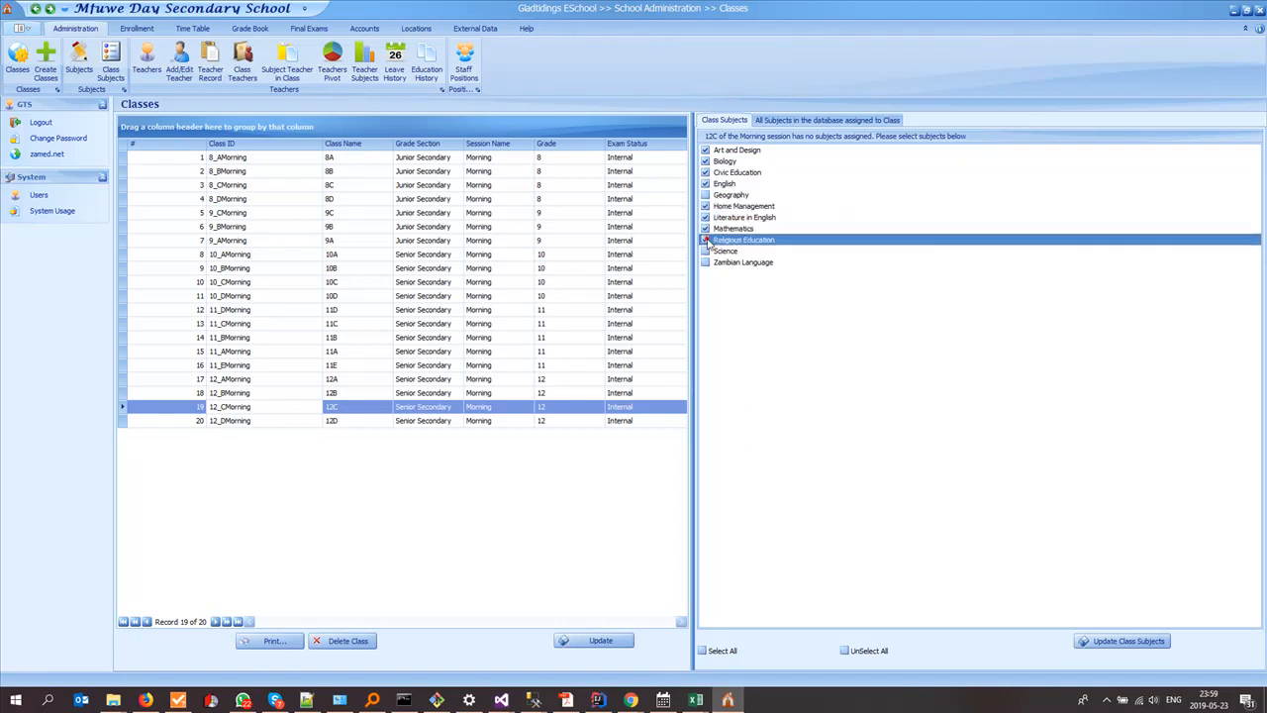
# Step: Switch to the Excel workbook "Mfuwe Day Sec School Data2Be Entered.xlsx" and compare the 12C sheet's subject columns with the subjects ticked in Gladtidings ESchool
pyautogui.click(696, 701)
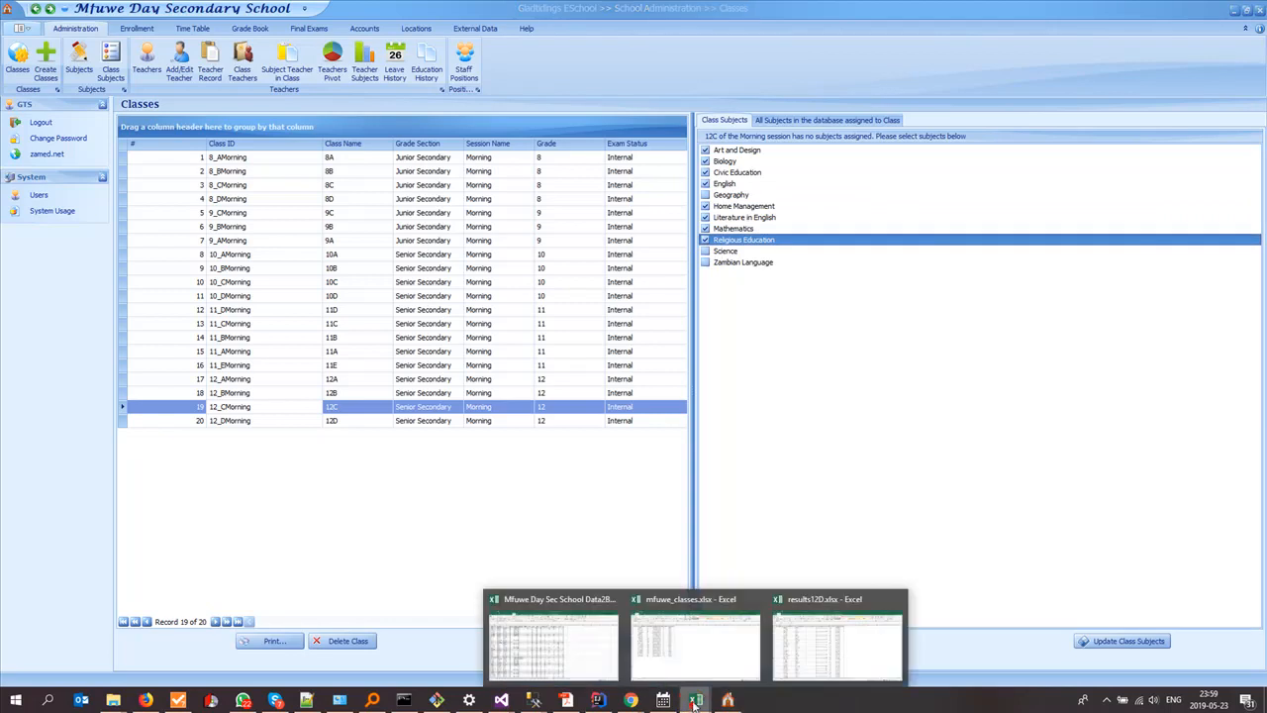
pyautogui.click(580, 656)
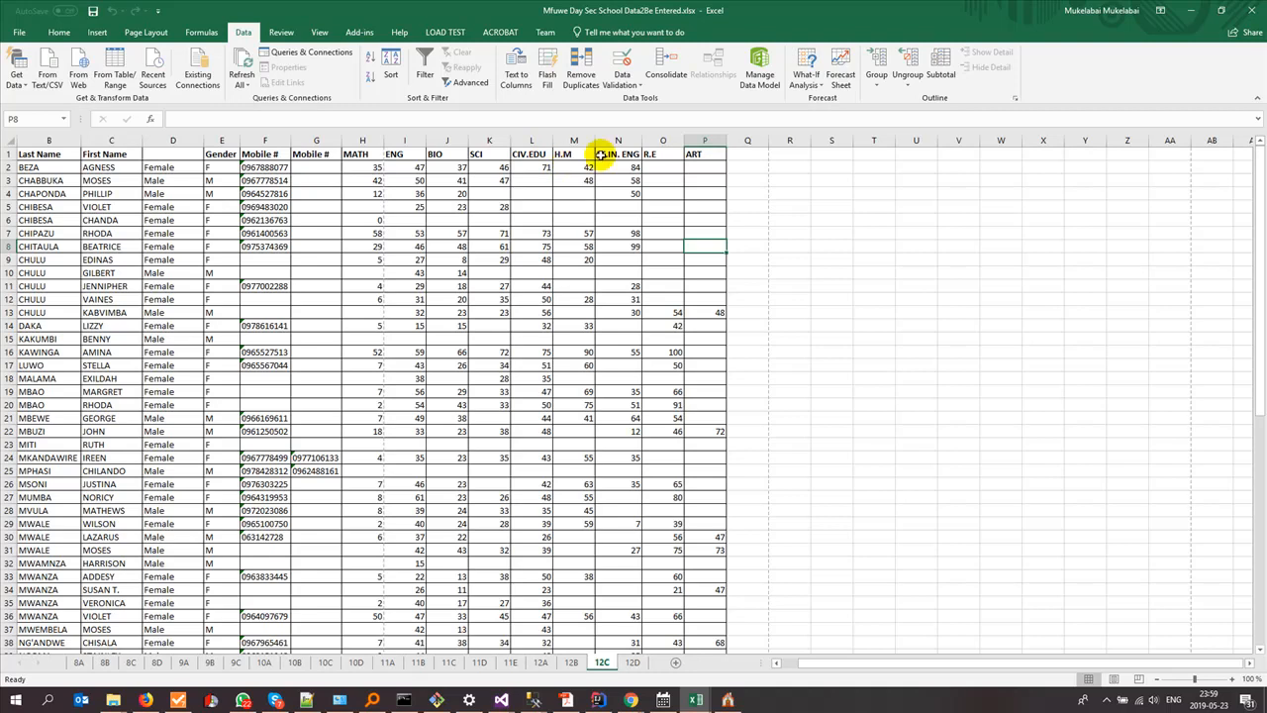
pyautogui.hotkey('alt', 'Tab')
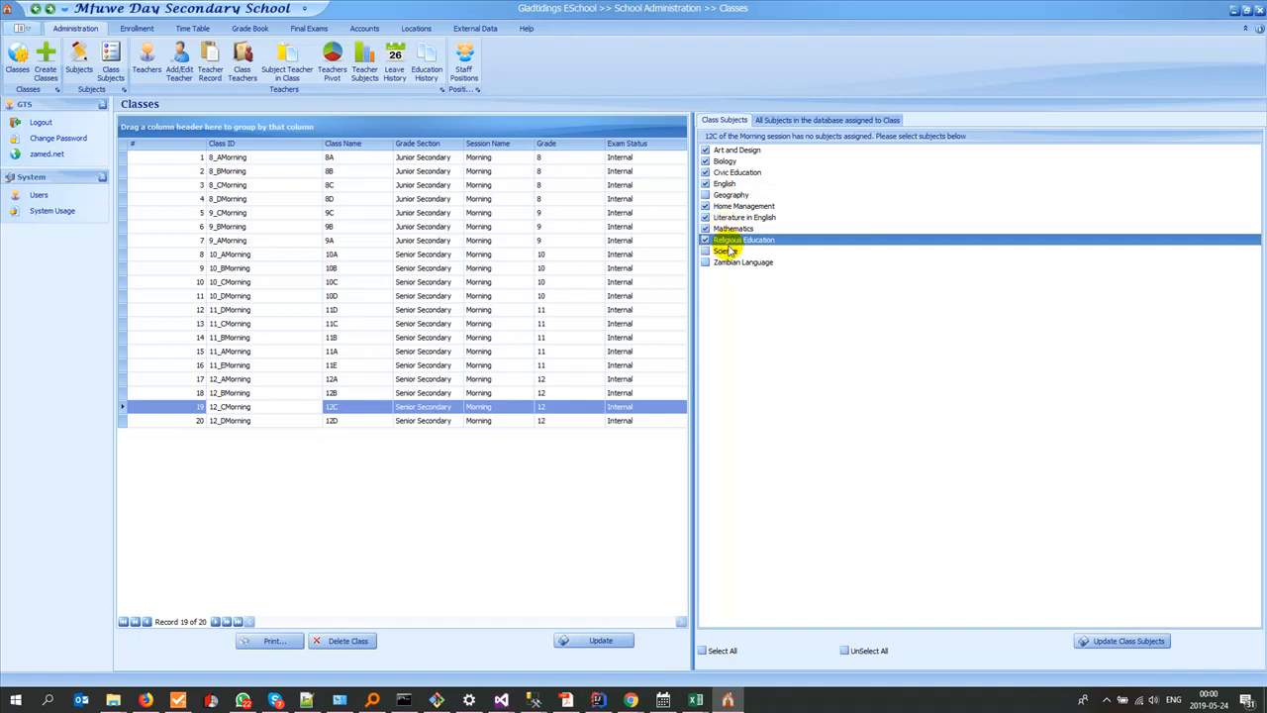
pyautogui.hotkey('alt', 'Tab')
pyautogui.hotkey('alt', 'Tab')
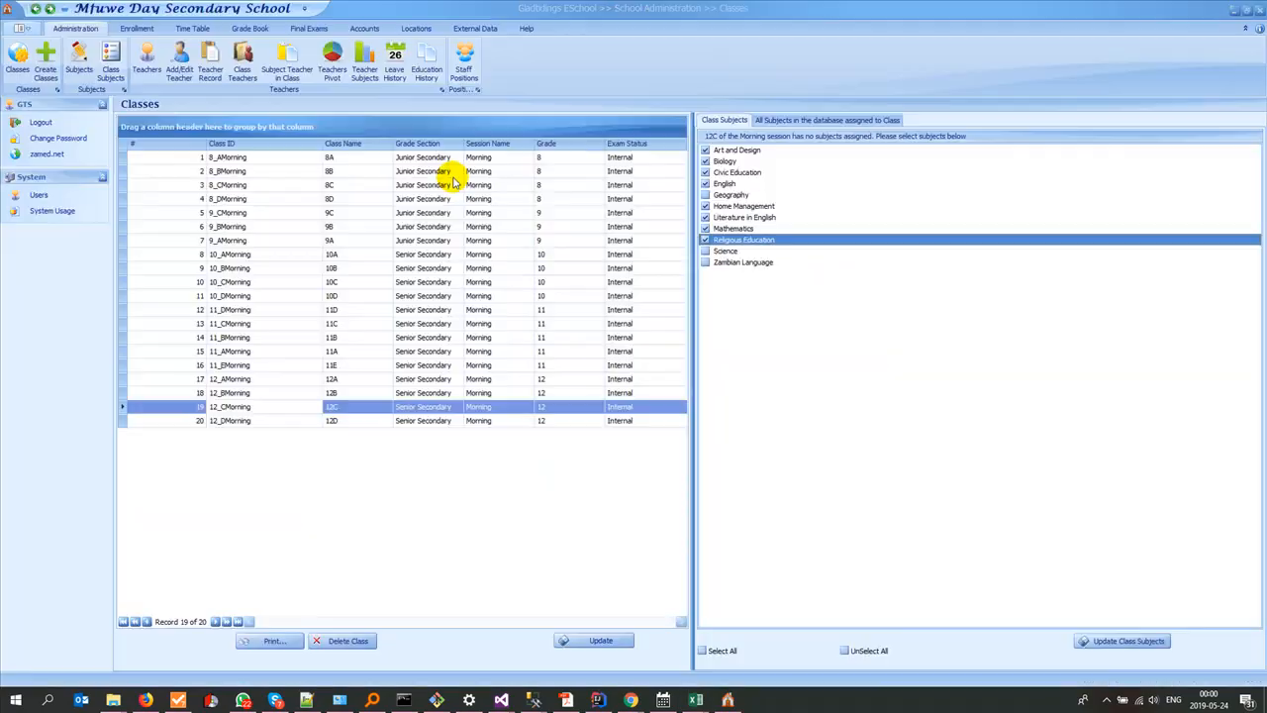
pyautogui.hotkey('alt', 'Tab')
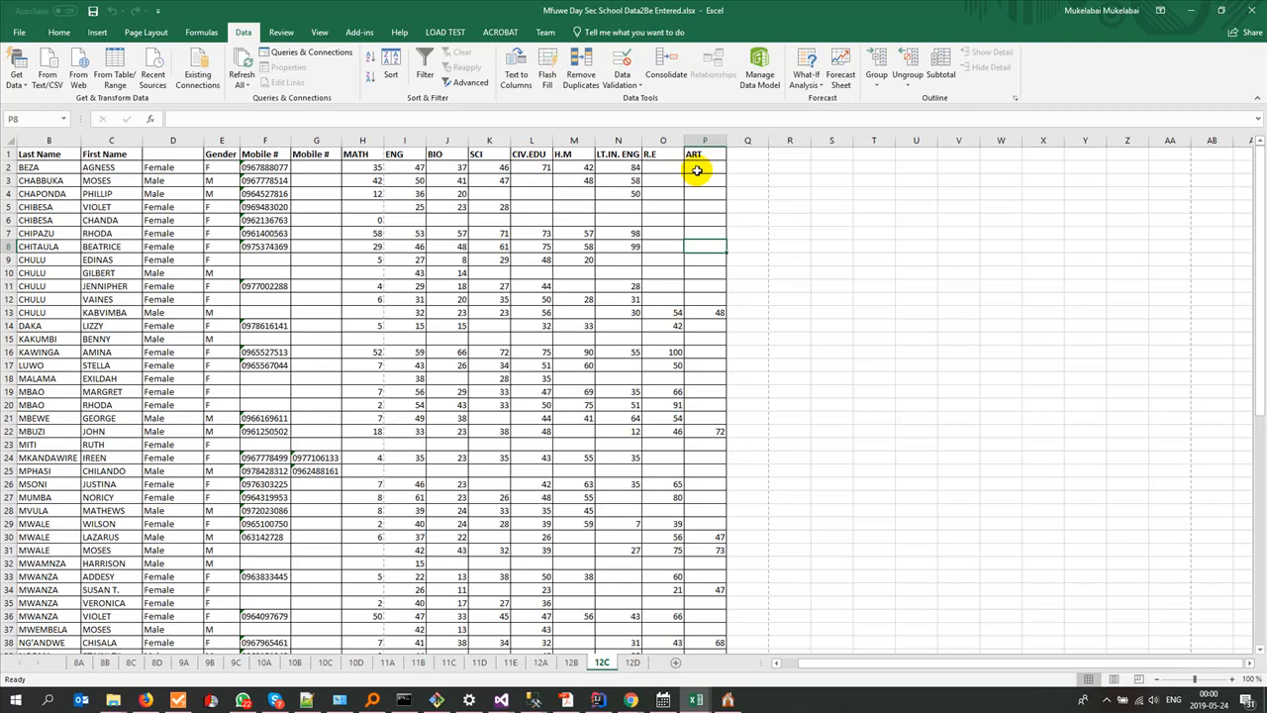
pyautogui.hotkey('alt', 'Tab')
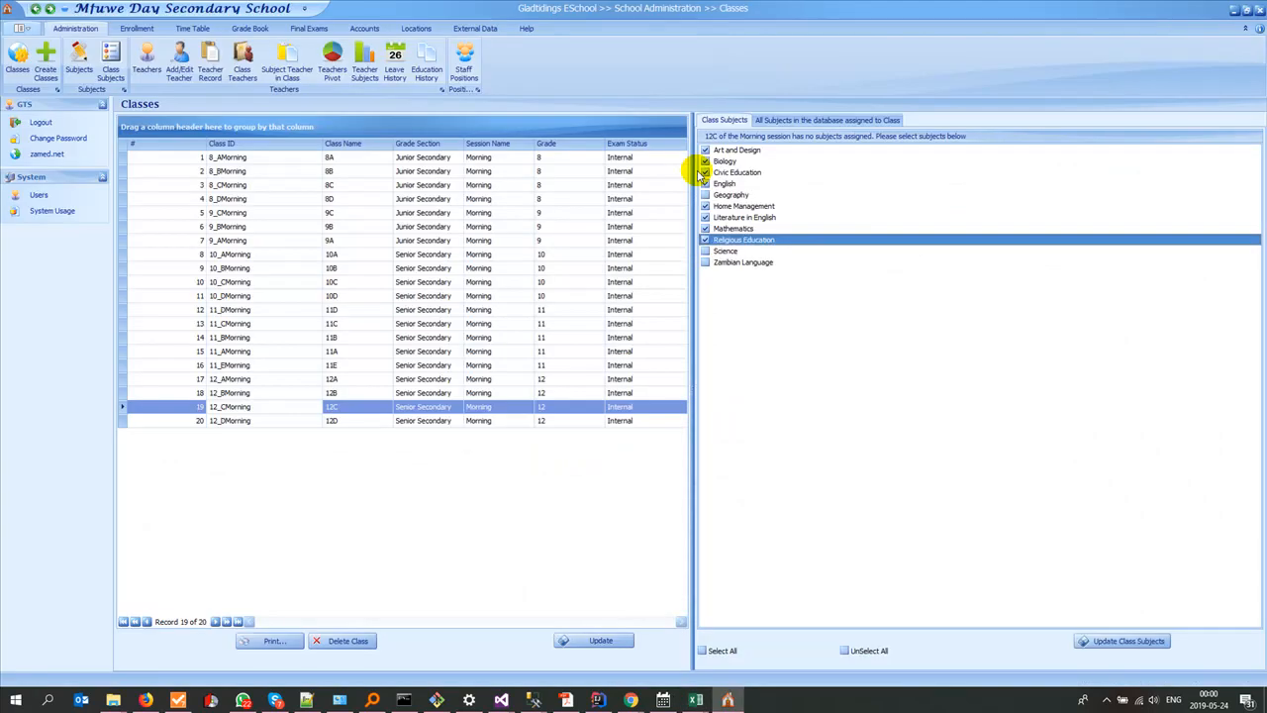
pyautogui.hotkey('alt', 'Tab')
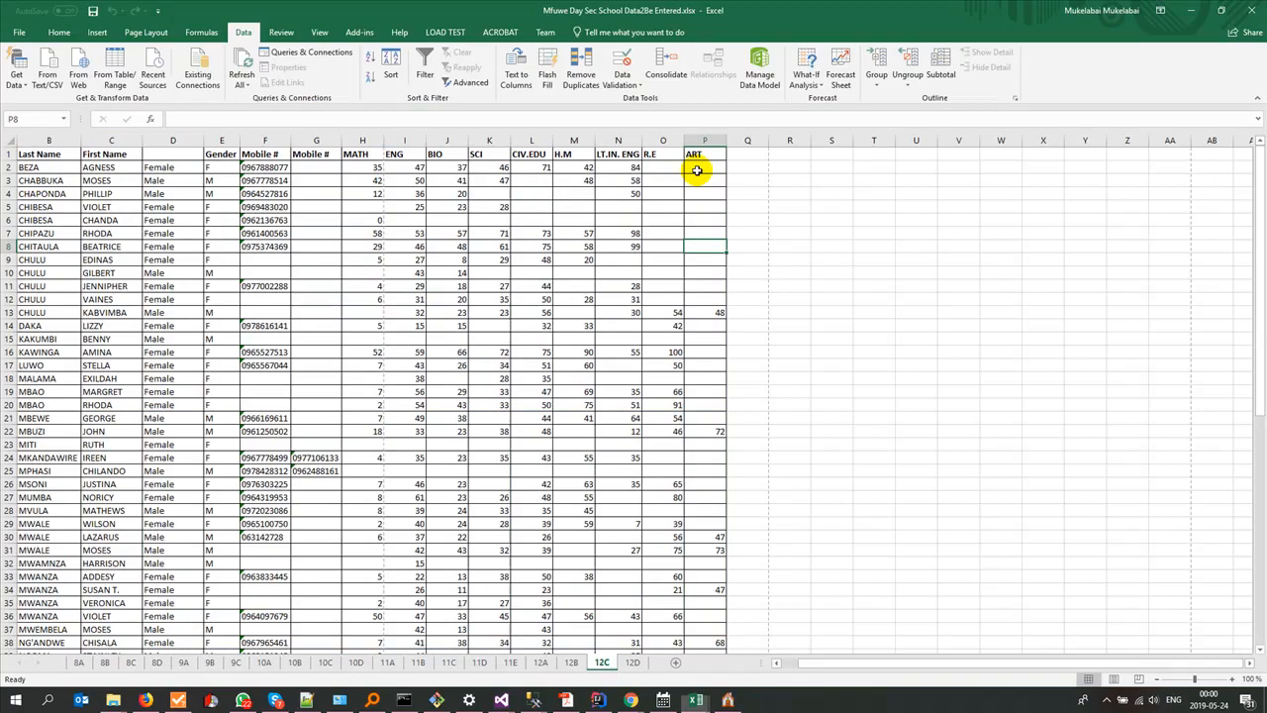
pyautogui.hotkey('alt', 'Tab')
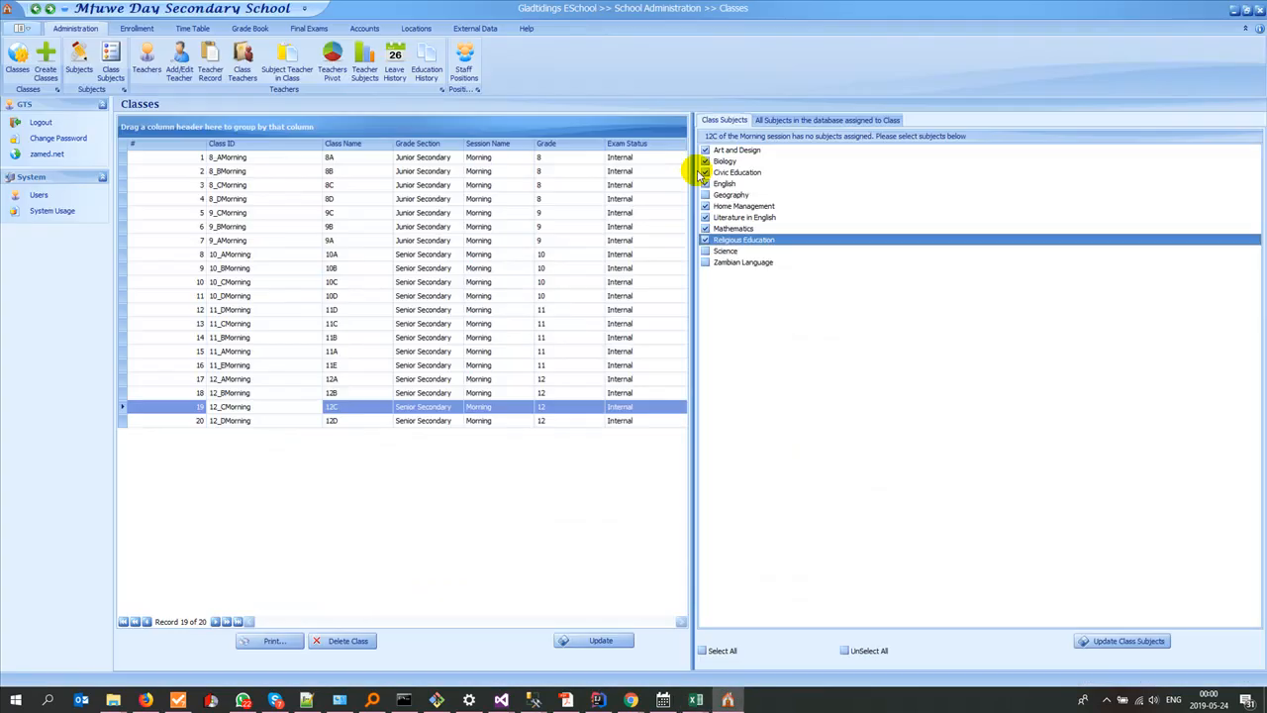
pyautogui.hotkey('alt', 'Tab')
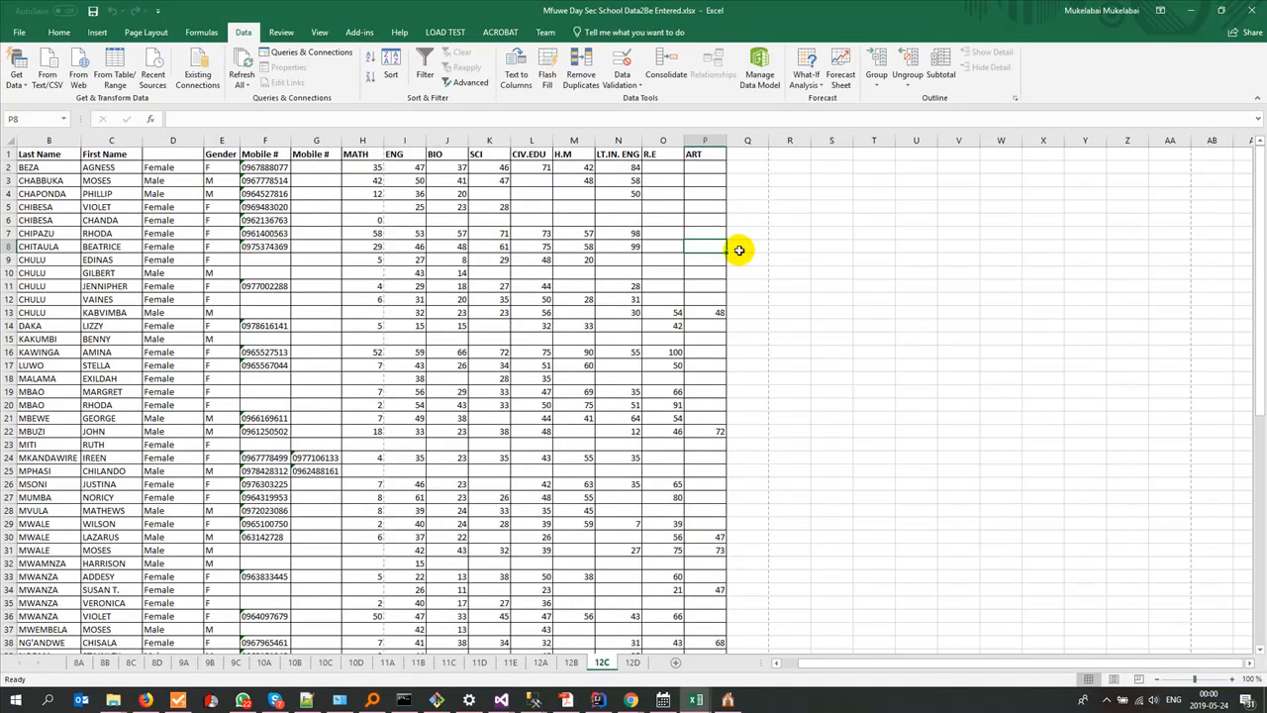
pyautogui.hotkey('alt', 'Tab')
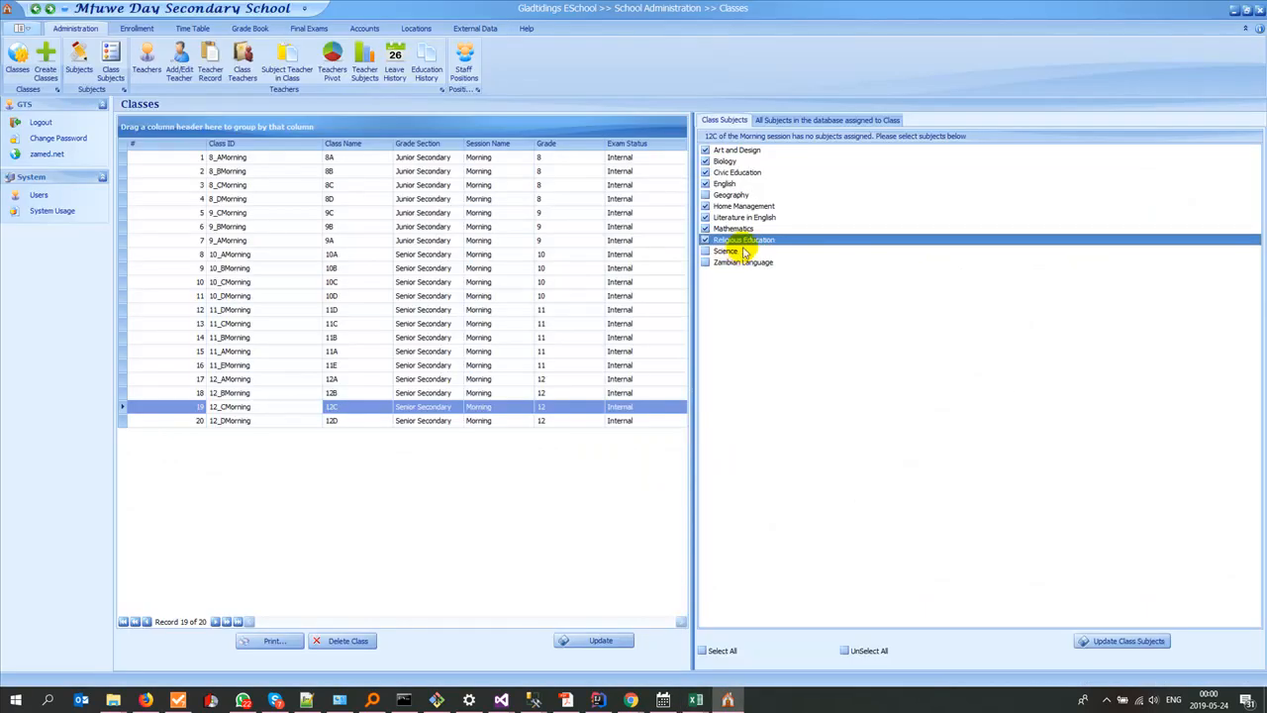
pyautogui.hotkey('alt', 'Tab')
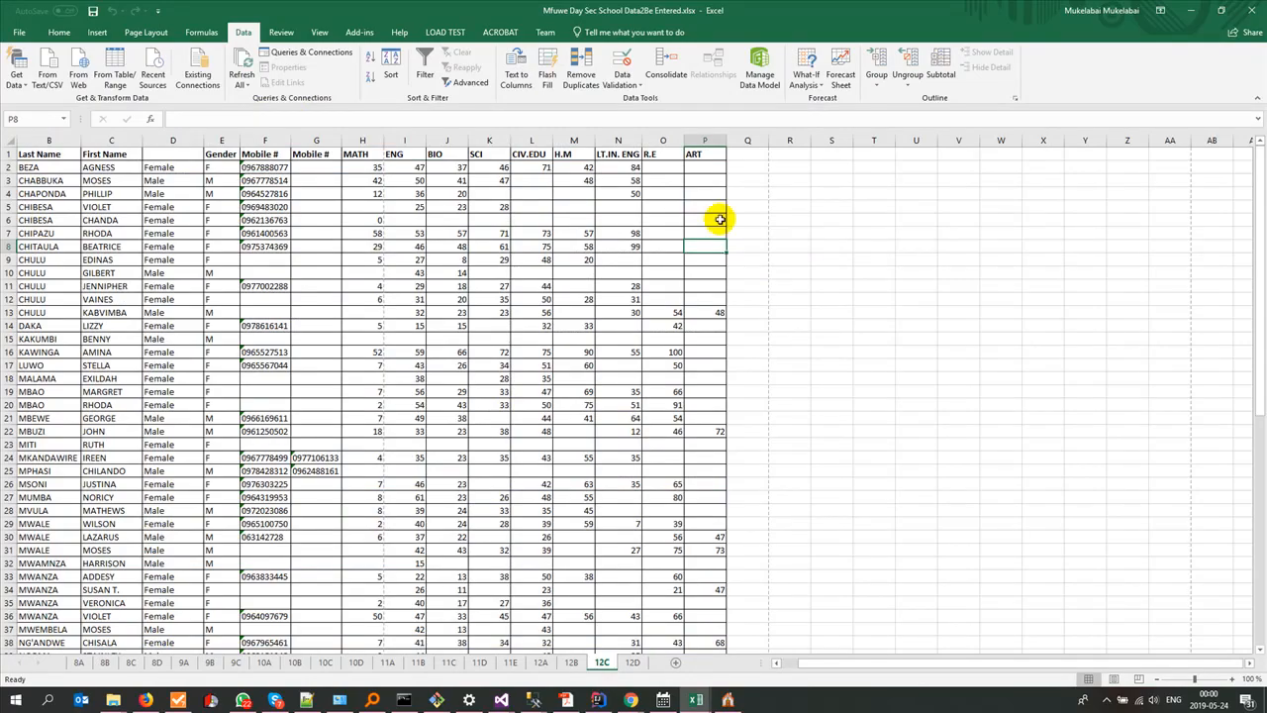
pyautogui.hotkey('alt', 'Tab')
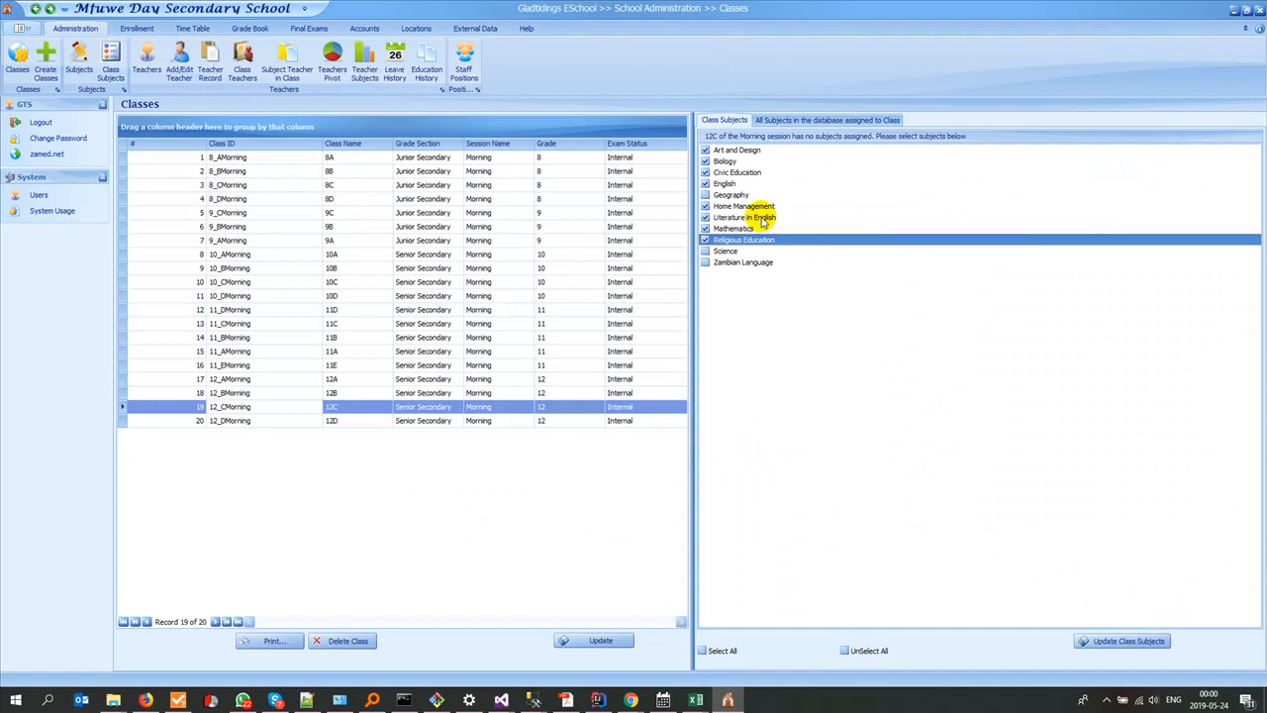
# Step: Add Science to the ticked subjects of class 12C and save the class subjects
pyautogui.click(705, 251)
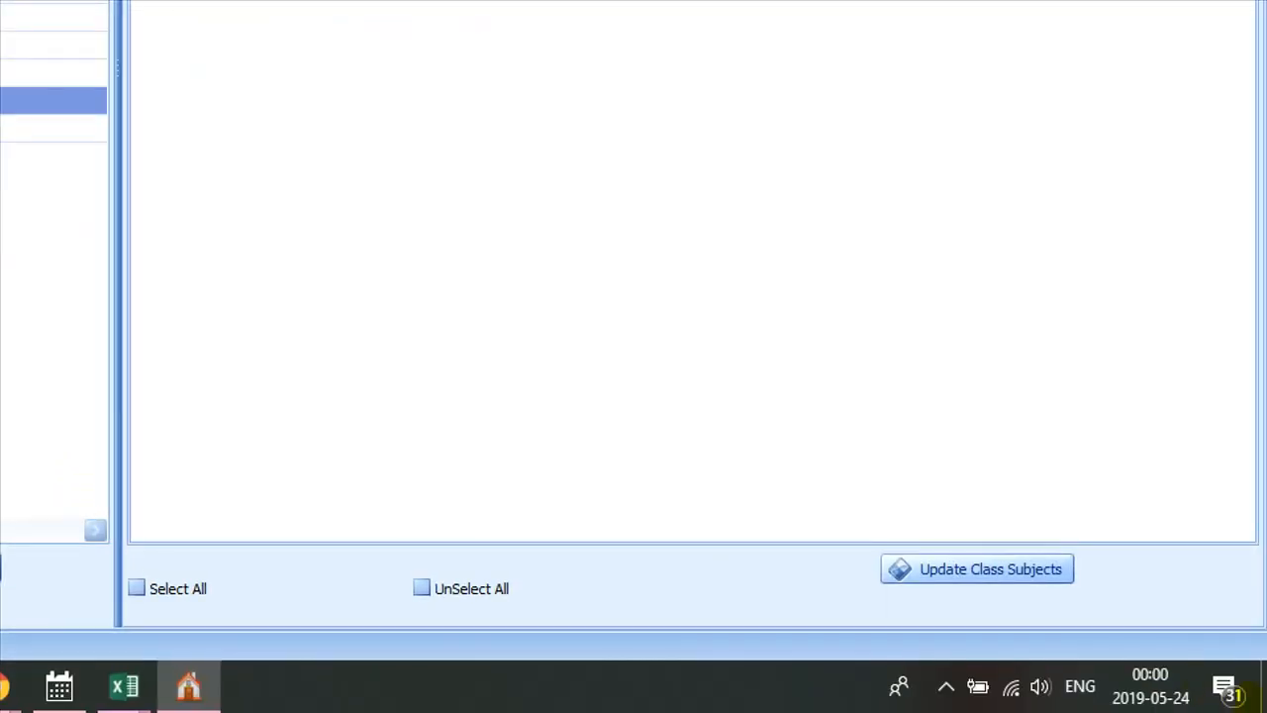
pyautogui.moveTo(1086, 529)
pyautogui.mouseDown()
pyautogui.moveTo(1118, 709)
pyautogui.moveTo(980, 514)
pyautogui.mouseUp()
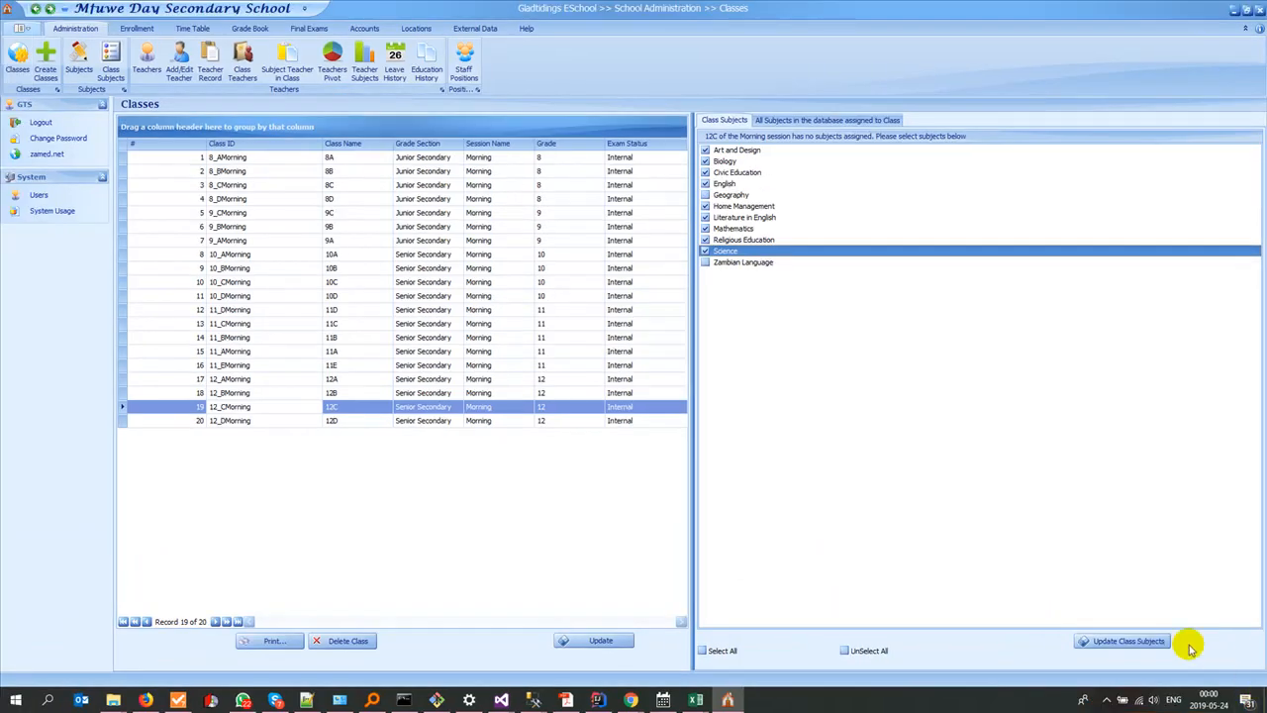
pyautogui.click(1126, 639)
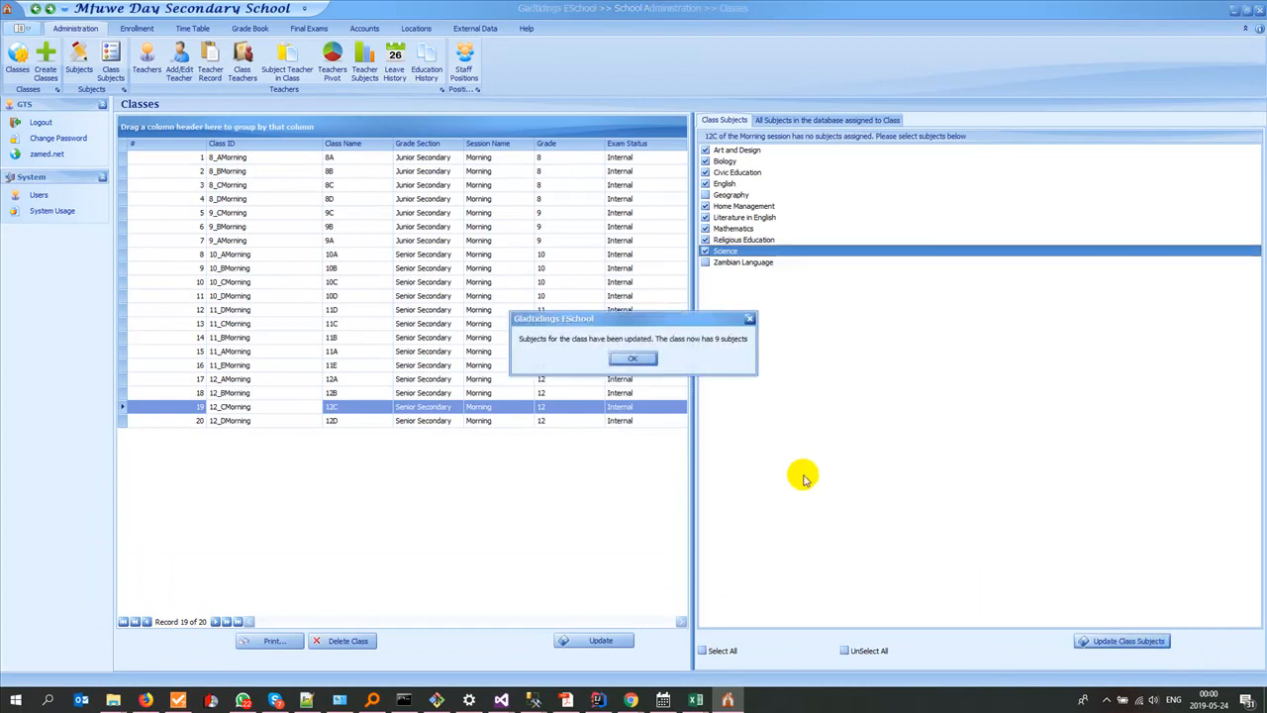
pyautogui.click(618, 362)
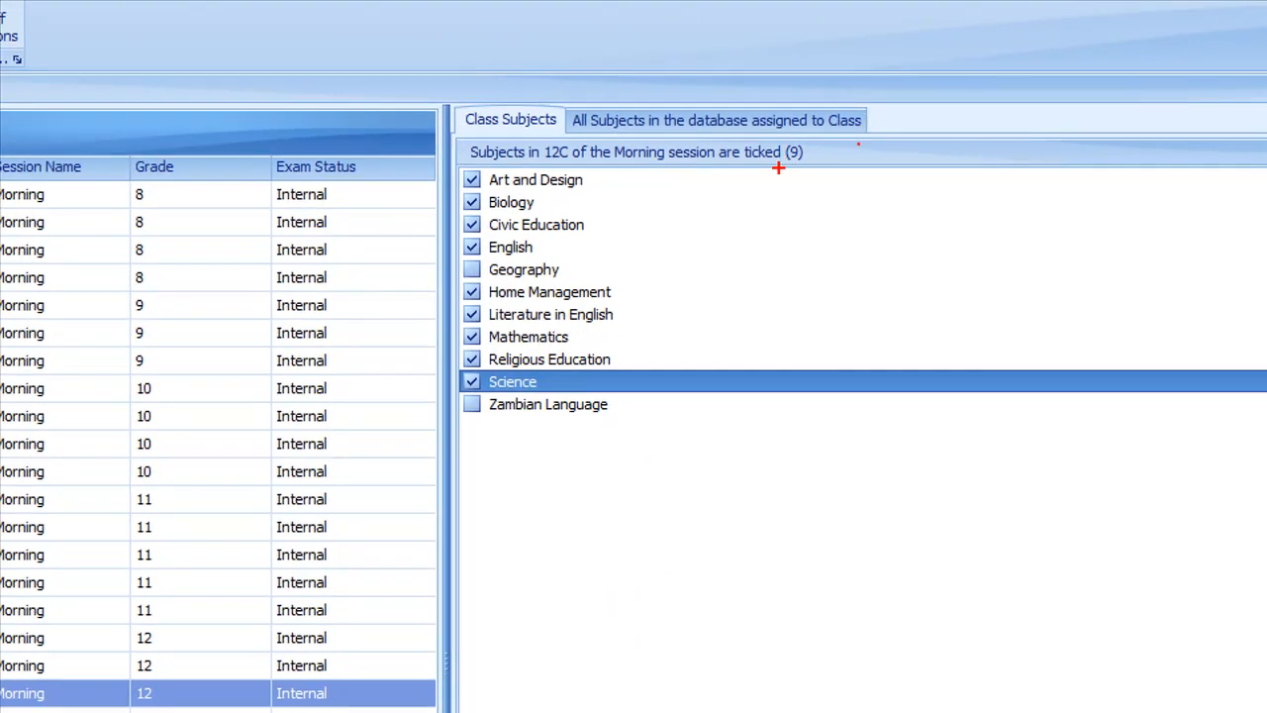
pyautogui.moveTo(778, 168); pyautogui.dragTo(782, 137)
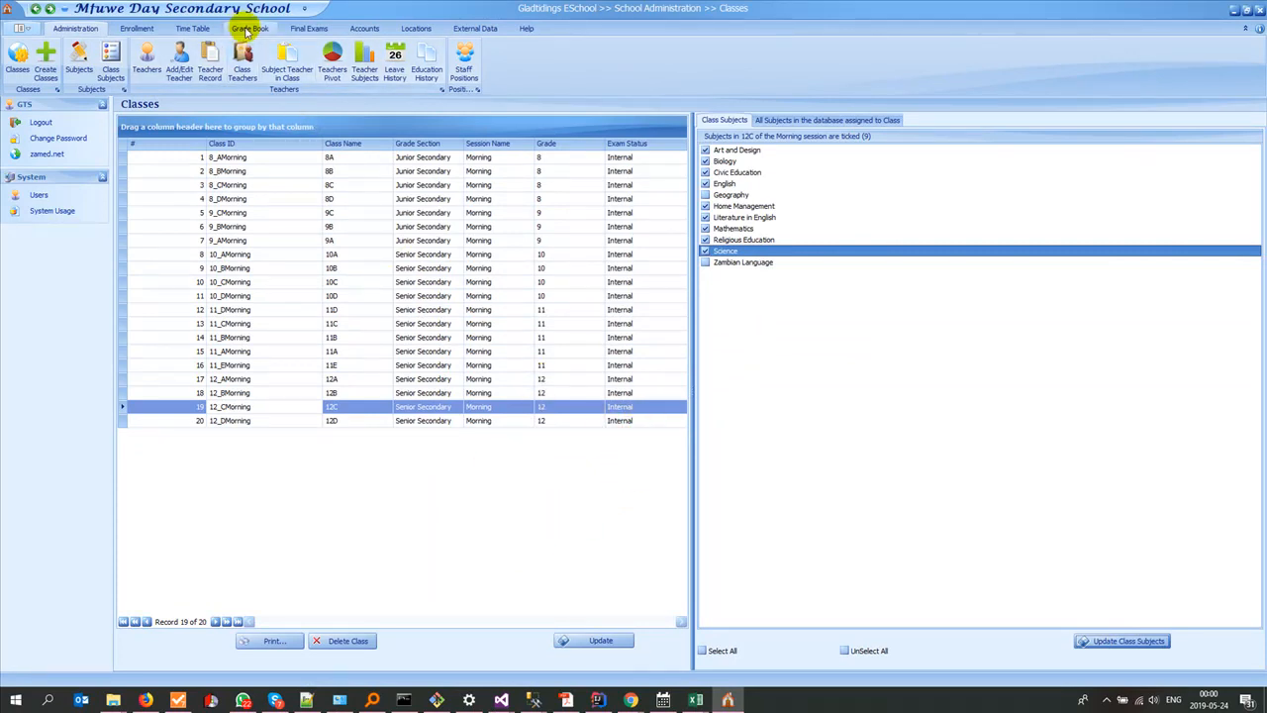
# Step: Open Submit Subject Results in the grade book and choose class 12C
pyautogui.click(246, 32)
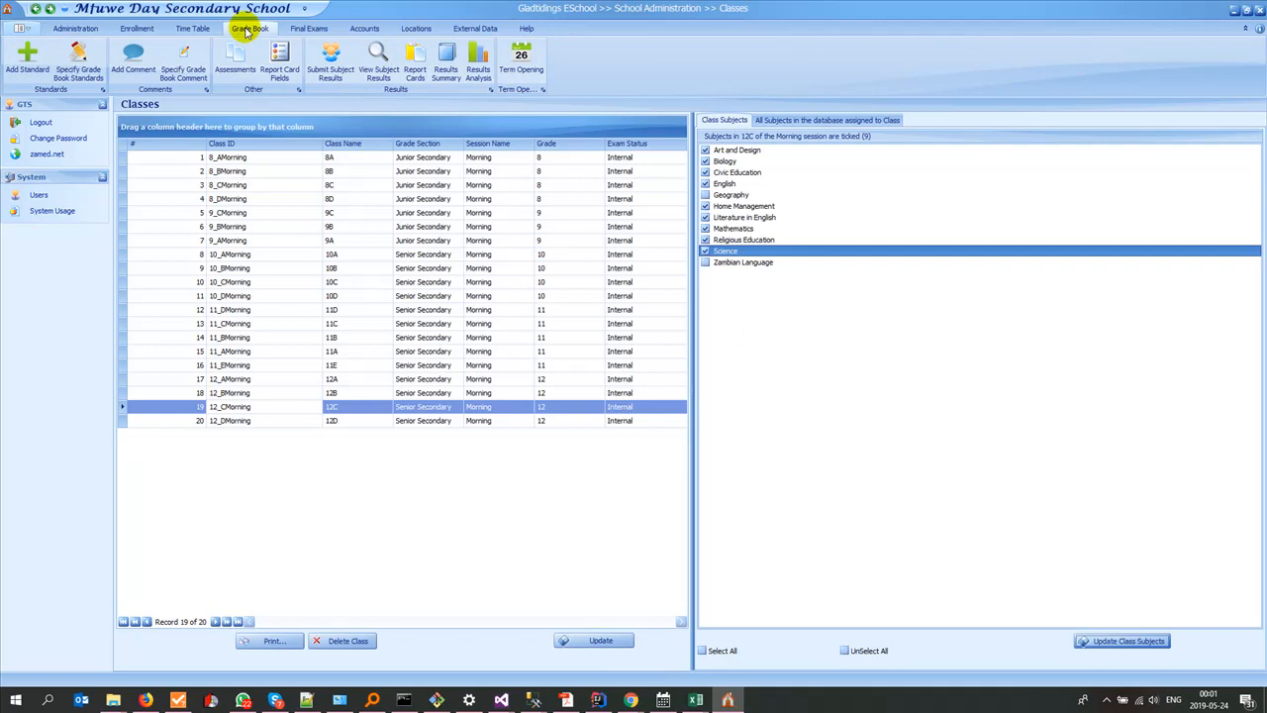
pyautogui.click(330, 67)
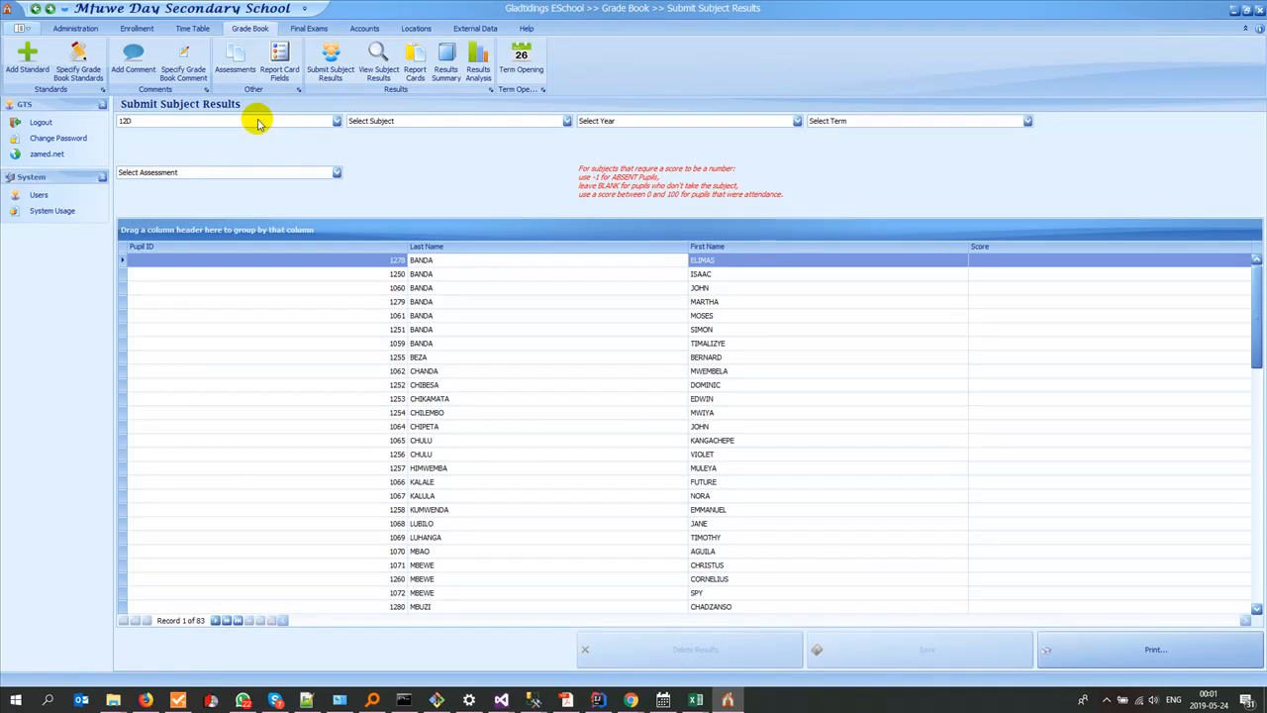
pyautogui.click(257, 123)
pyautogui.scroll(-3, 212, 184)
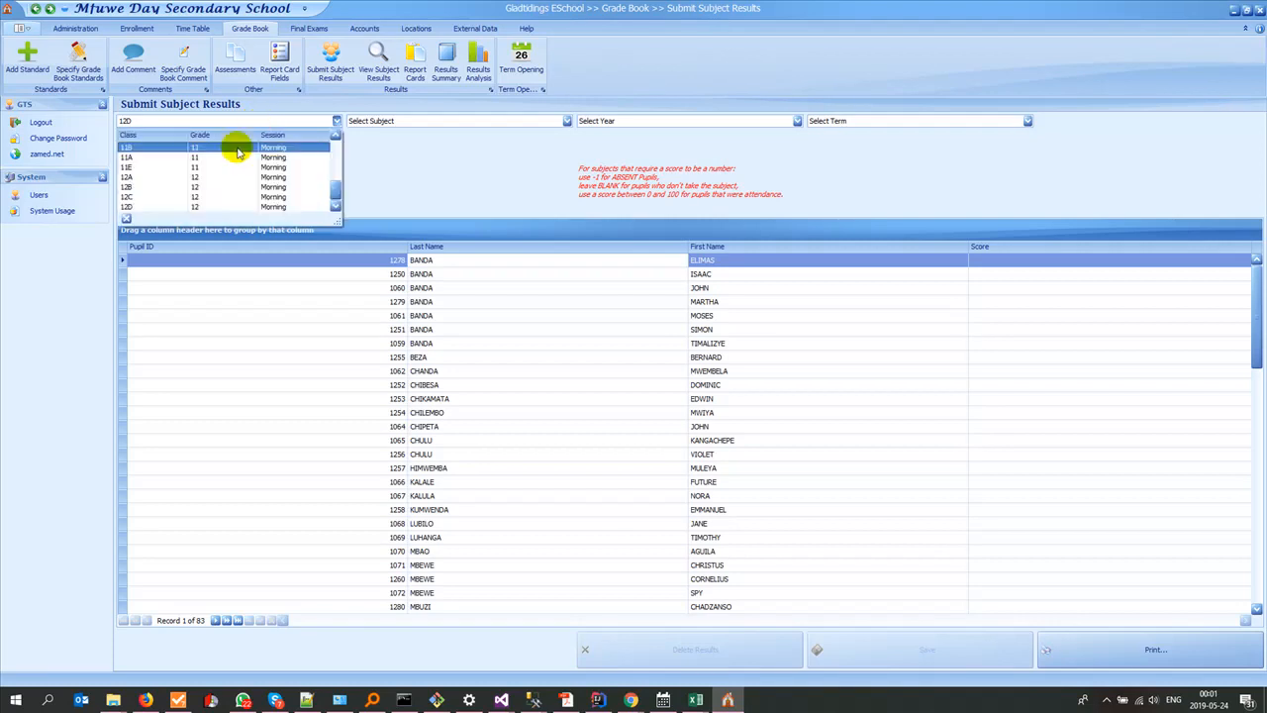
pyautogui.click(212, 199)
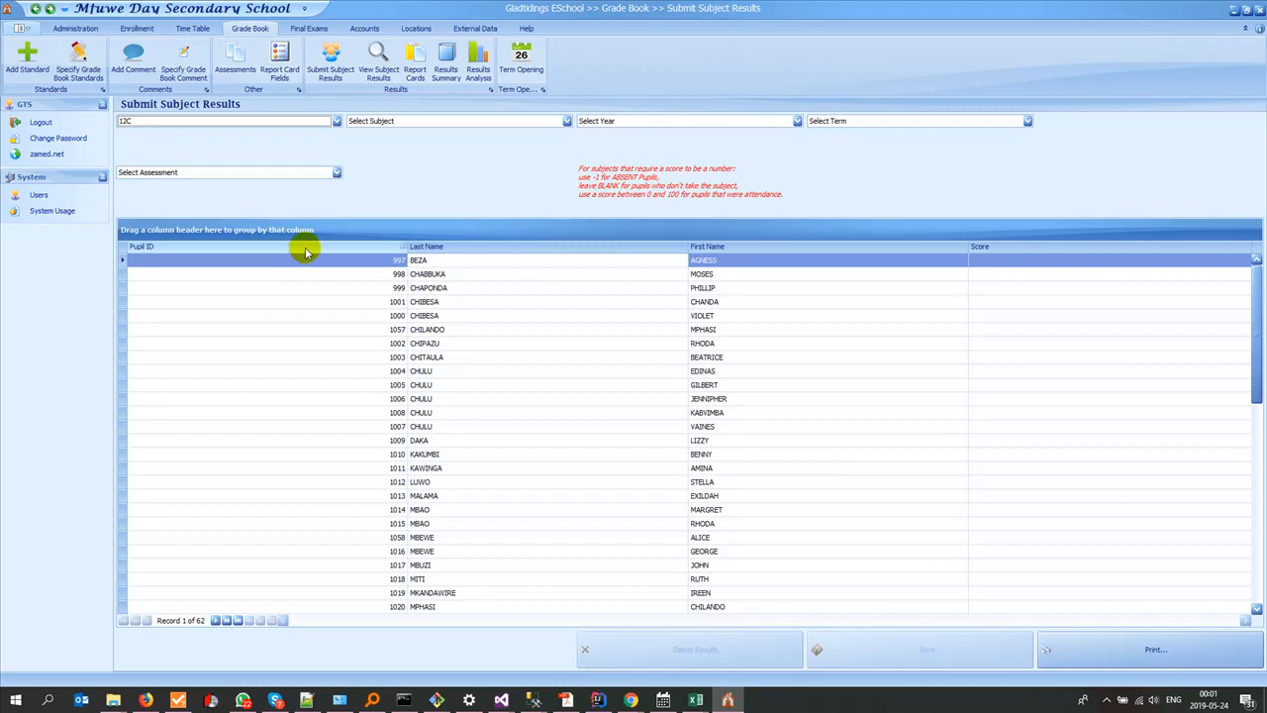
# Step: Remove the Pupil ID column from the 12C results grid and restore it from the Column Chooser
pyautogui.moveTo(305, 247); pyautogui.dragTo(539, 198)
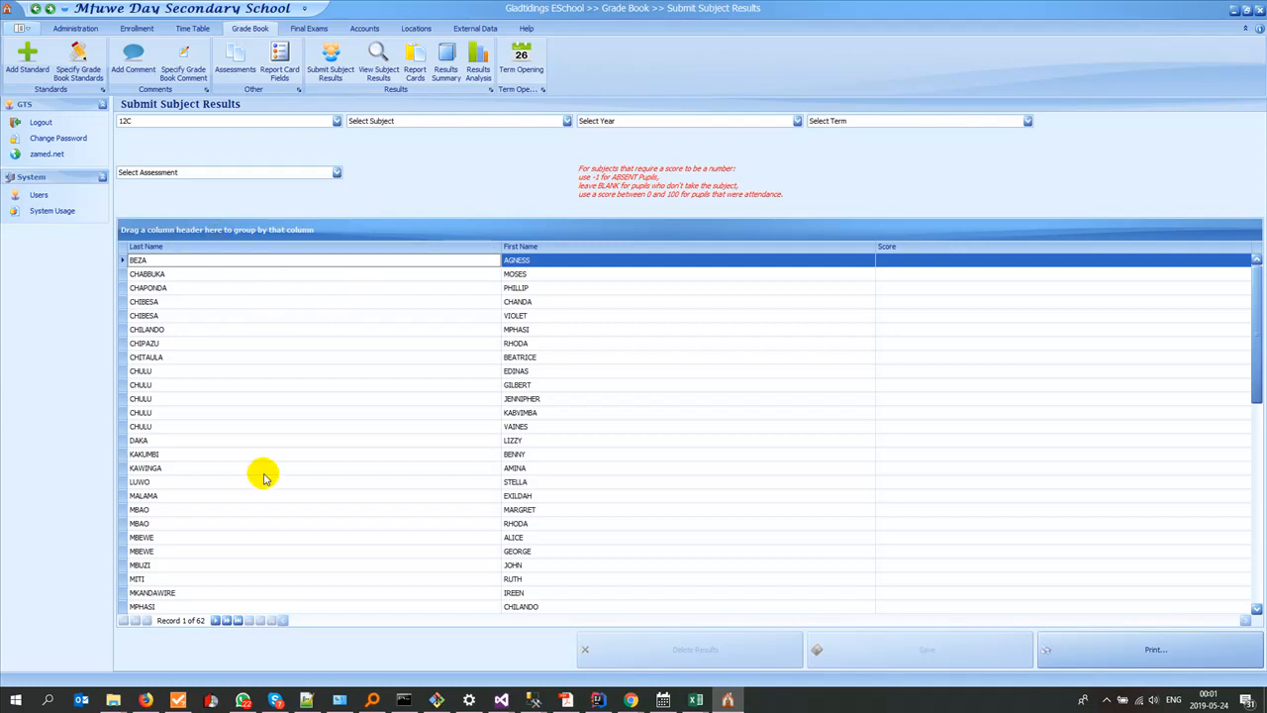
pyautogui.rightClick(286, 251)
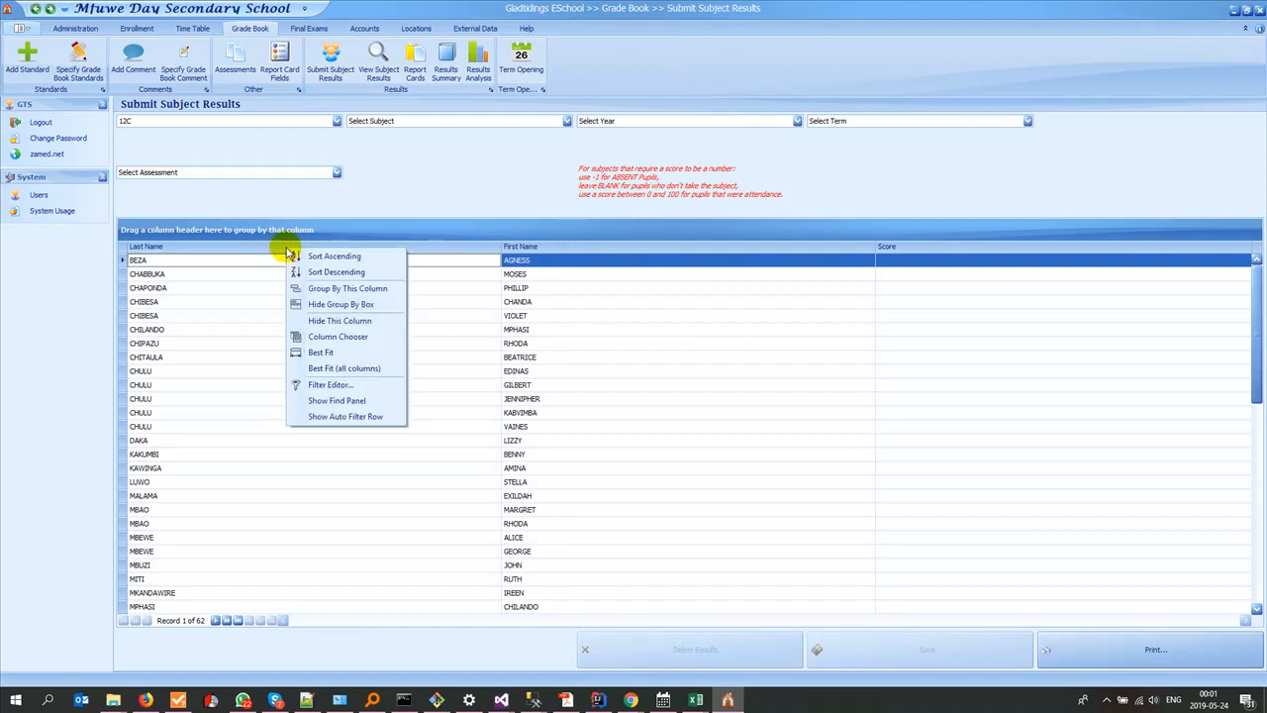
pyautogui.click(324, 339)
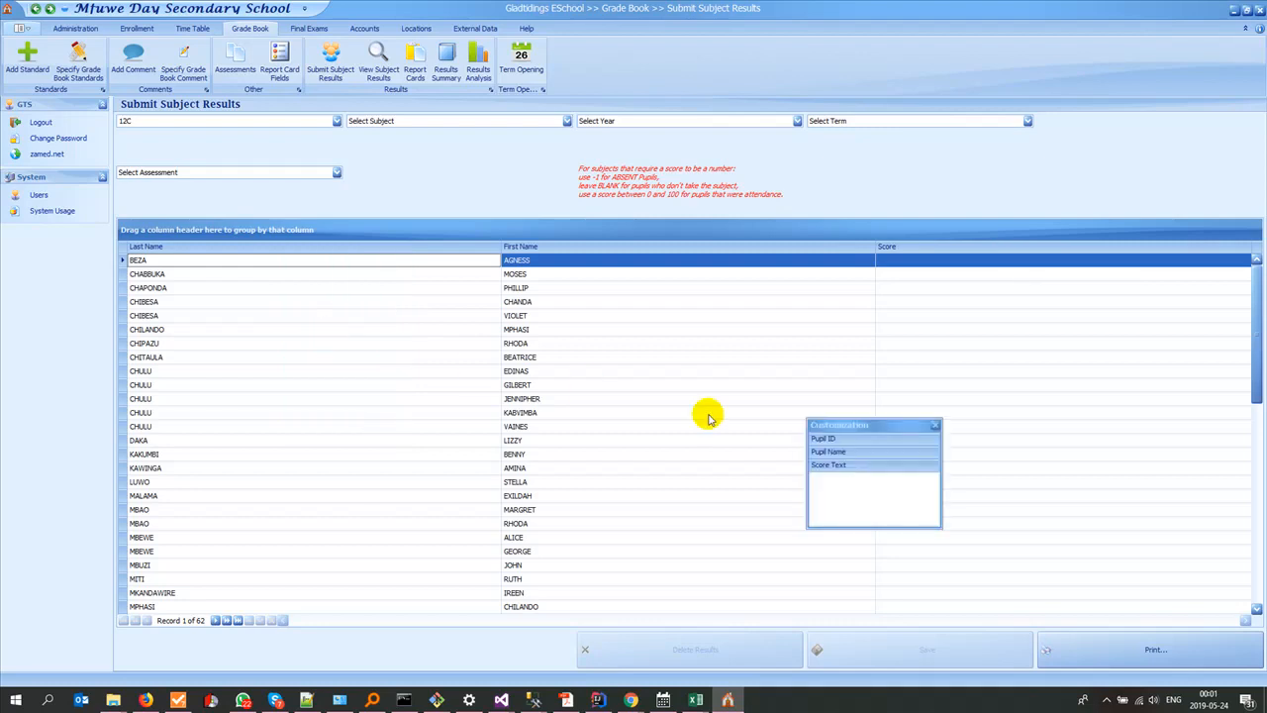
pyautogui.moveTo(831, 426); pyautogui.dragTo(173, 261)
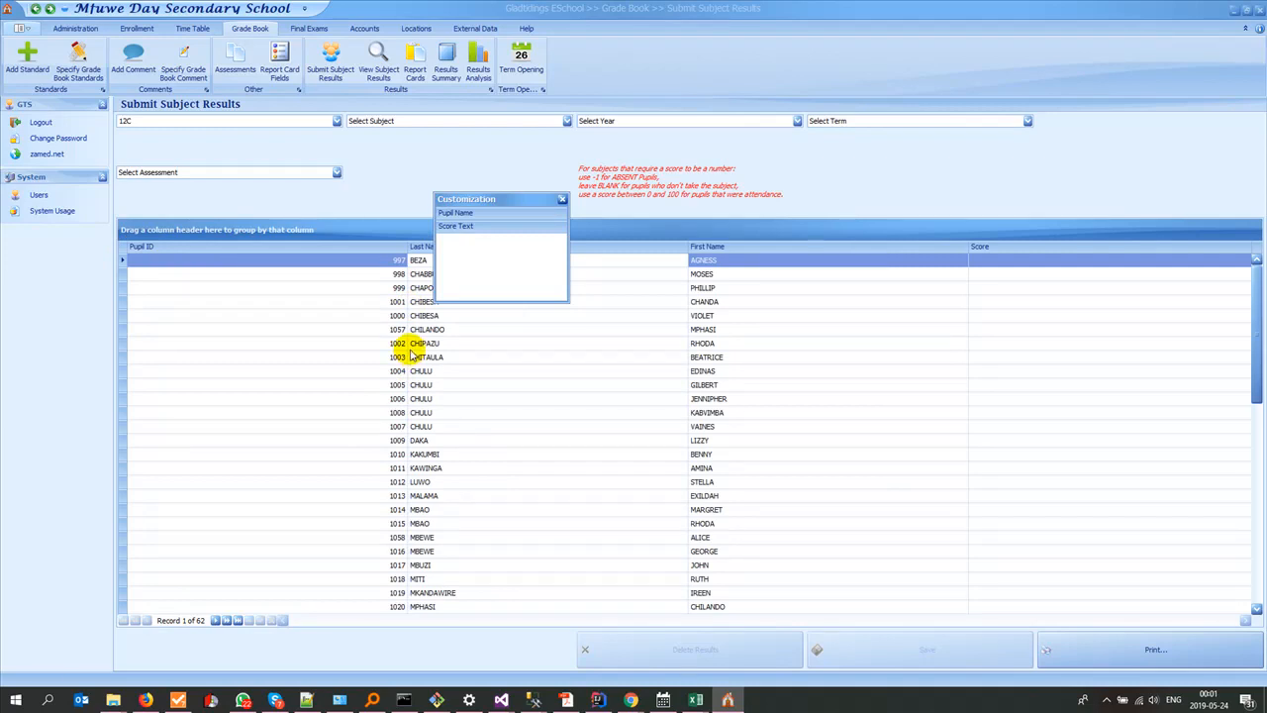
pyautogui.click(561, 199)
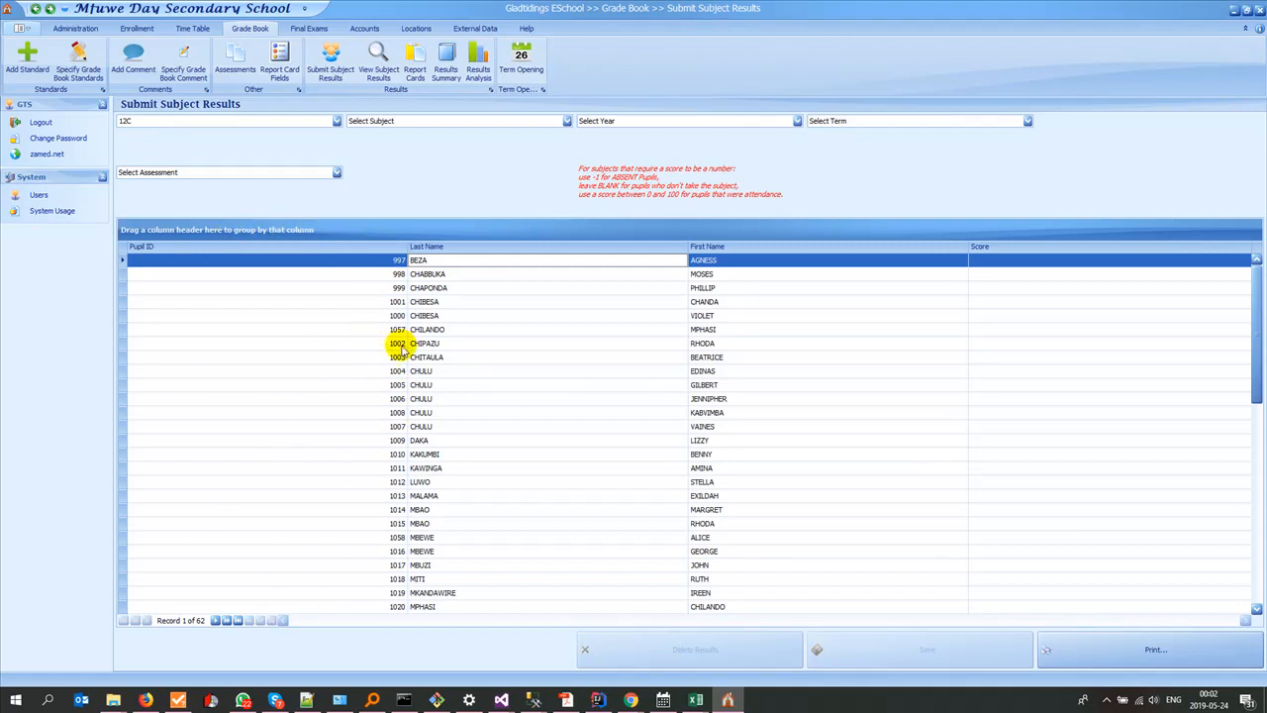
# Step: Switch to the Excel workbook results12D.xlsx and examine its Pupil ID, Last Name and First Name columns
pyautogui.click(696, 699)
pyautogui.click(819, 648)
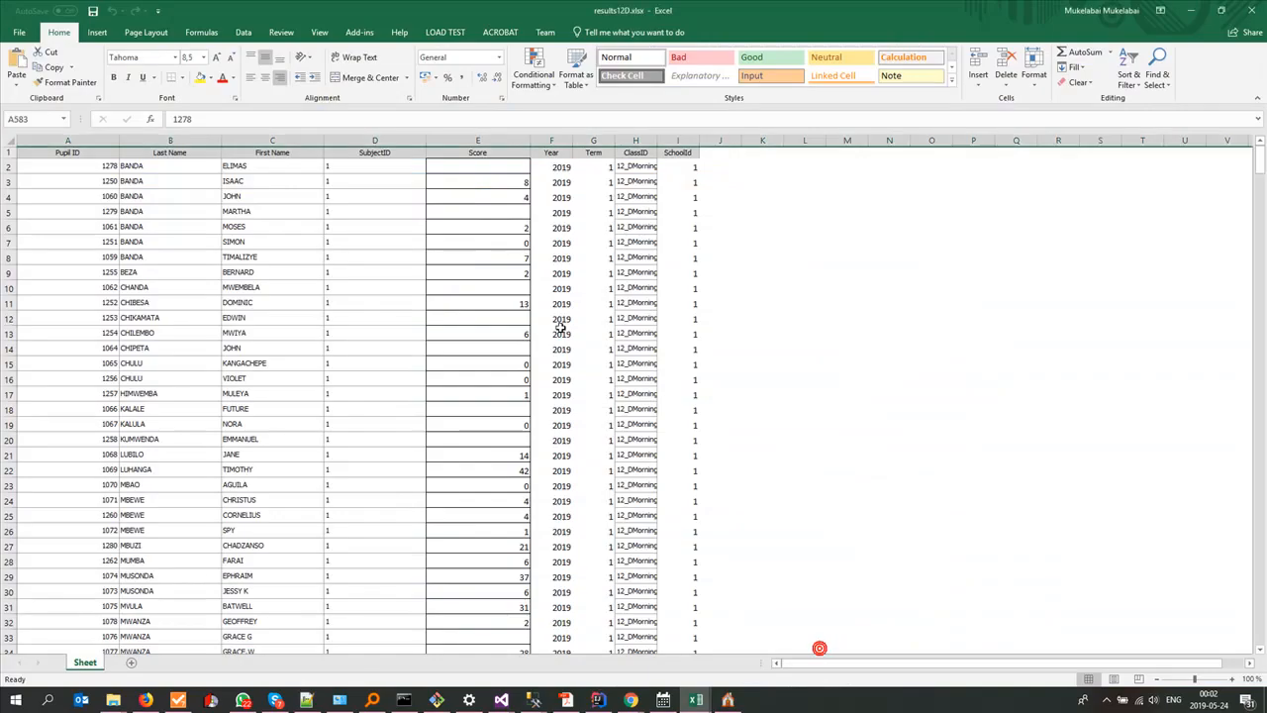
pyautogui.click(69, 140)
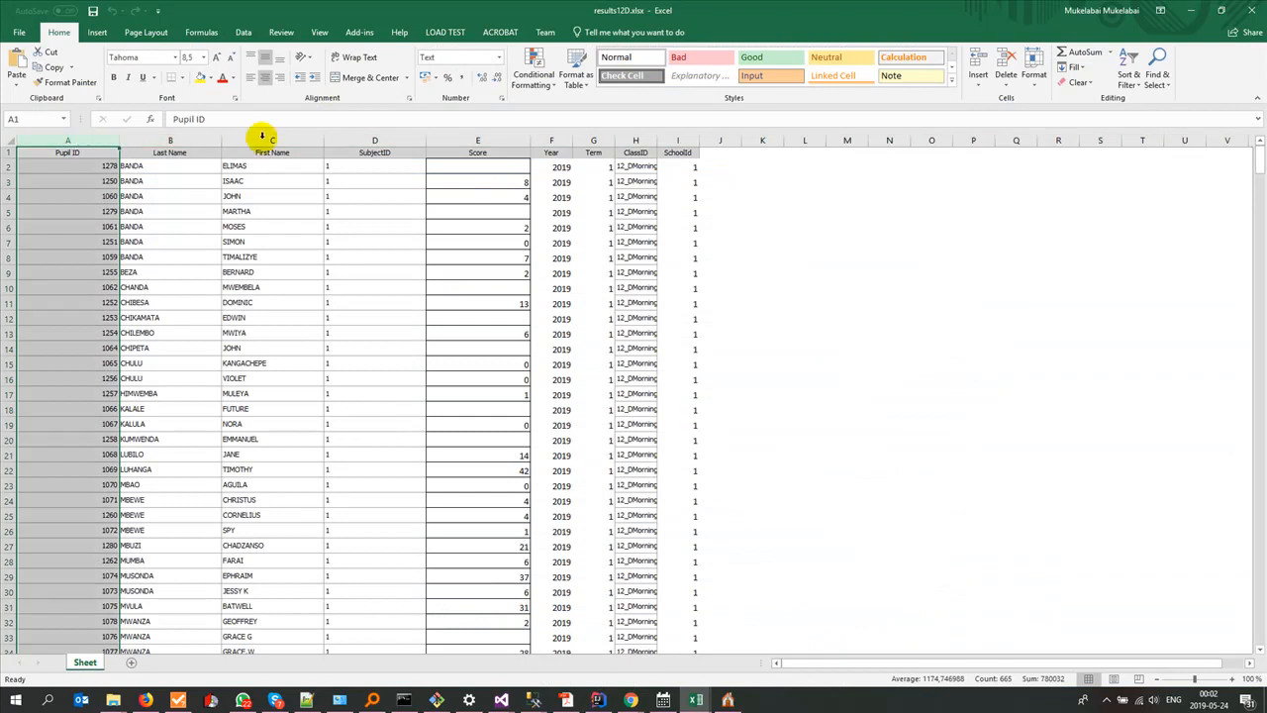
pyautogui.click(173, 140)
pyautogui.click(262, 140)
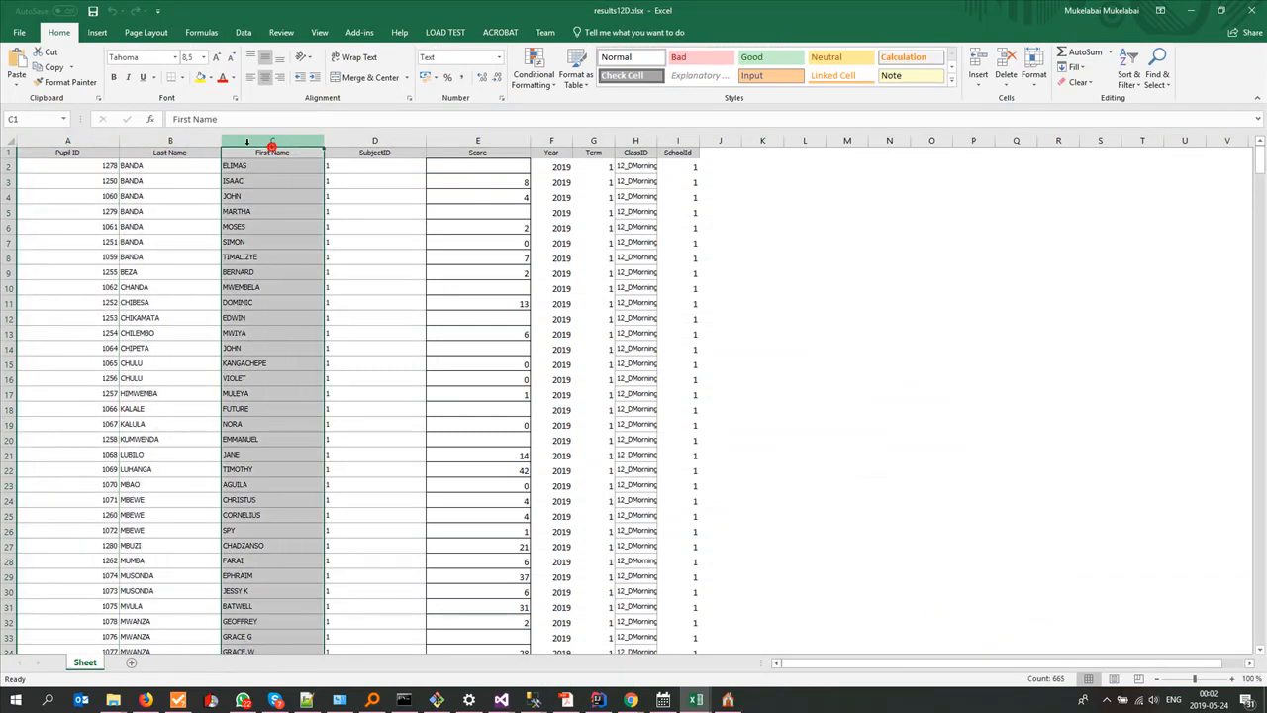
pyautogui.click(156, 148)
pyautogui.click(262, 139)
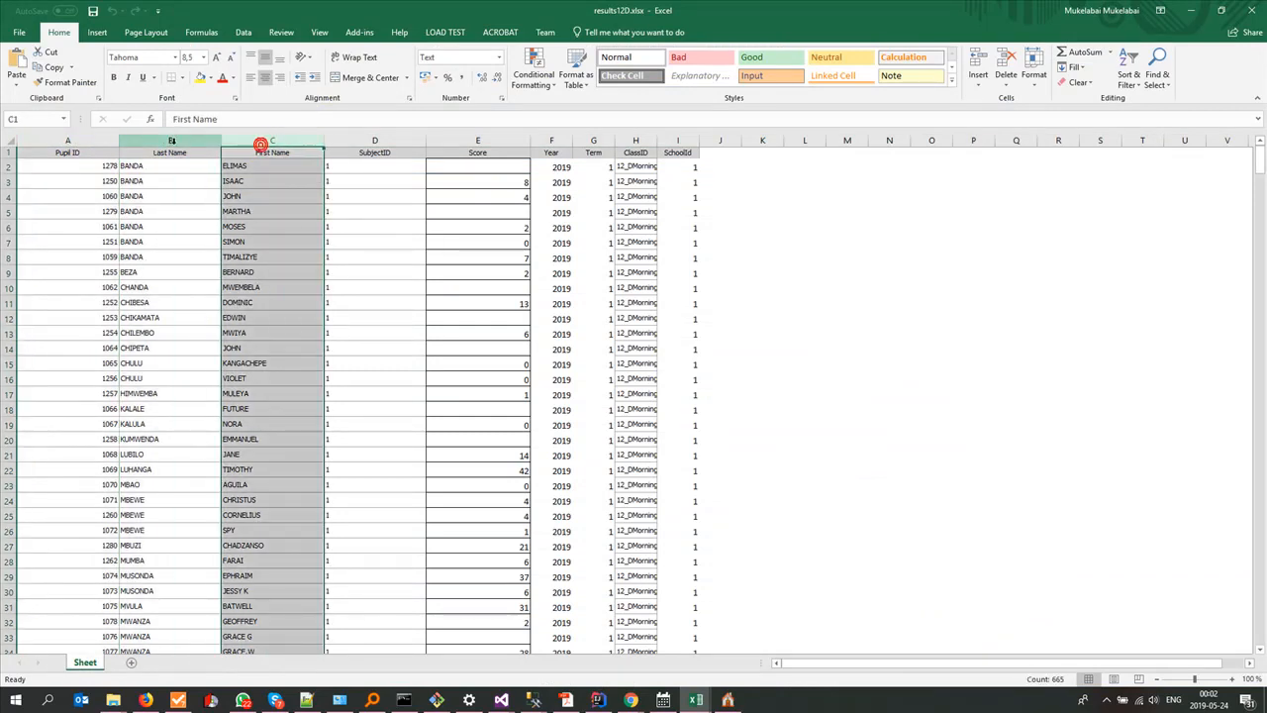
pyautogui.click(173, 140)
pyautogui.click(272, 139)
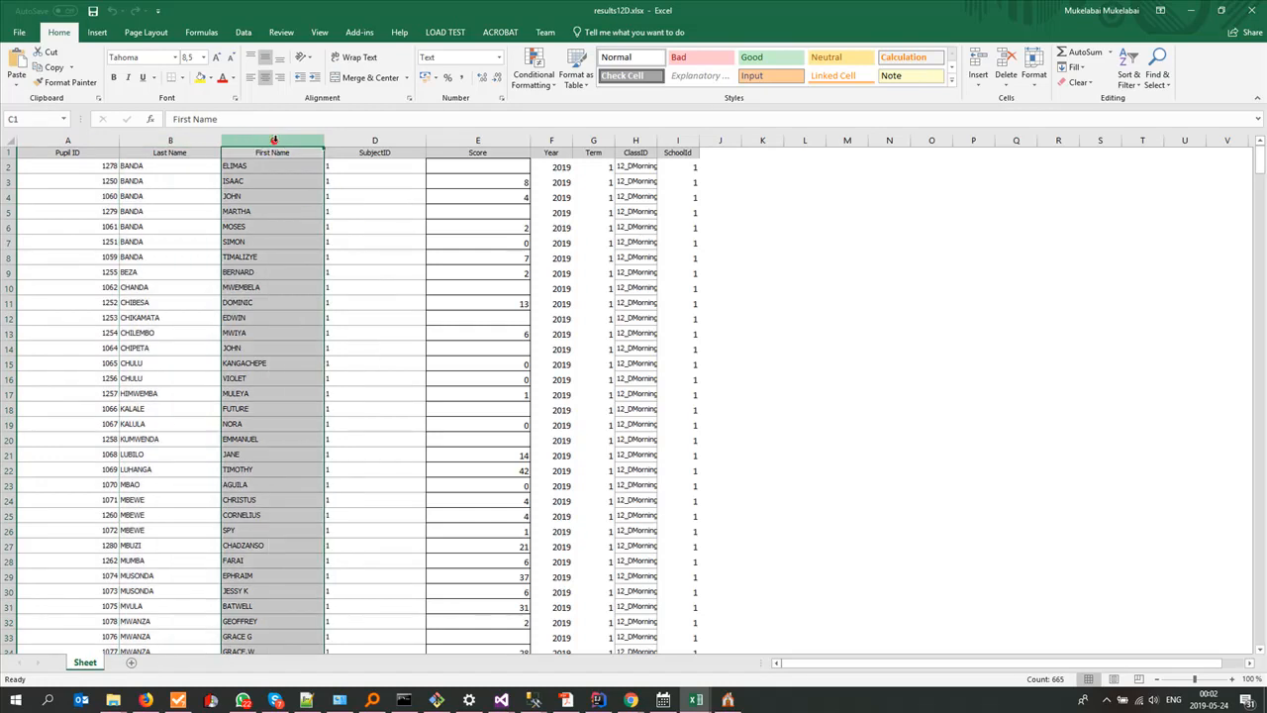
pyautogui.click(168, 139)
pyautogui.click(240, 139)
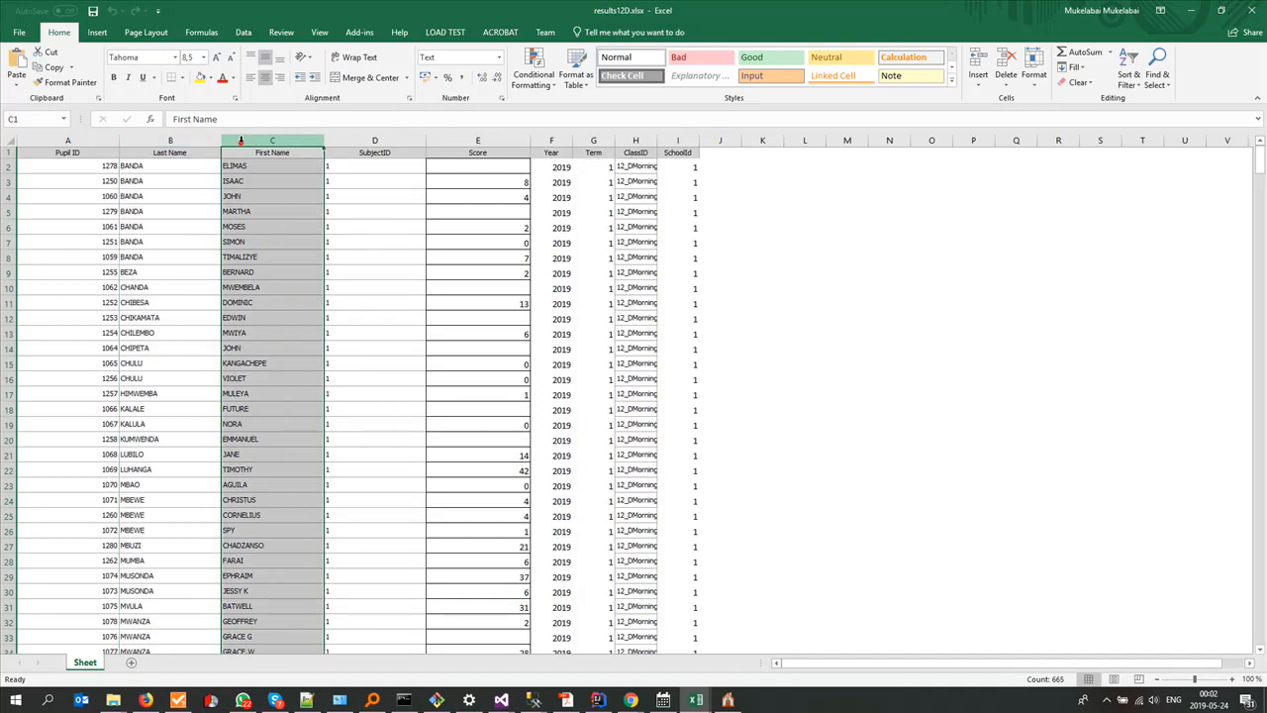
pyautogui.click(89, 139)
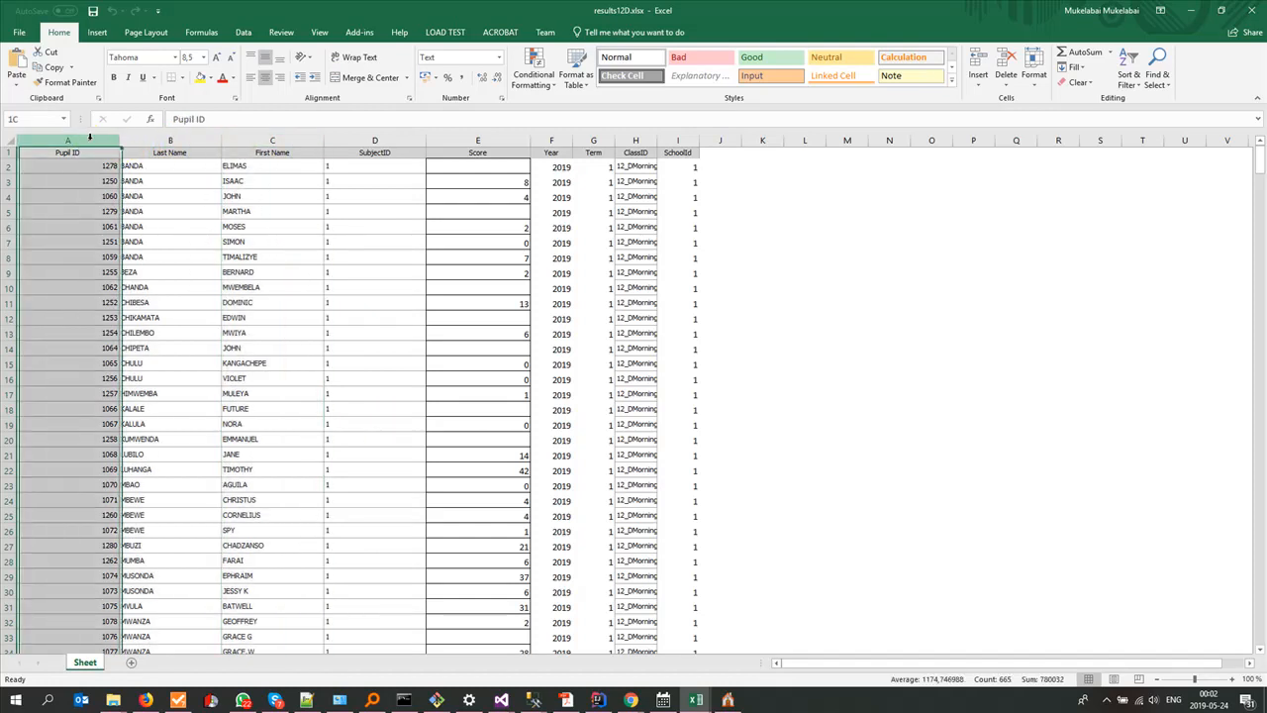
# Step: Examine the SubjectID, Score, Year, Term, ClassID and SchoolId columns of the 12D results sheet
pyautogui.click(375, 140)
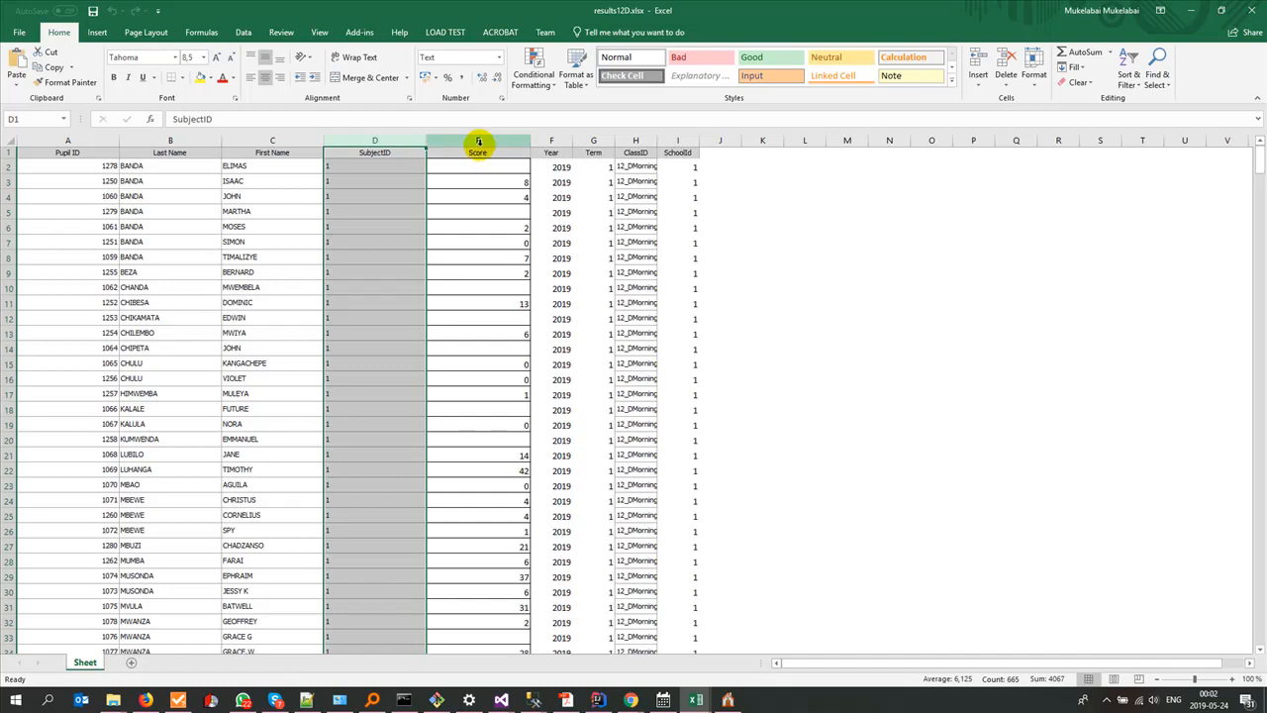
pyautogui.click(478, 139)
pyautogui.click(543, 139)
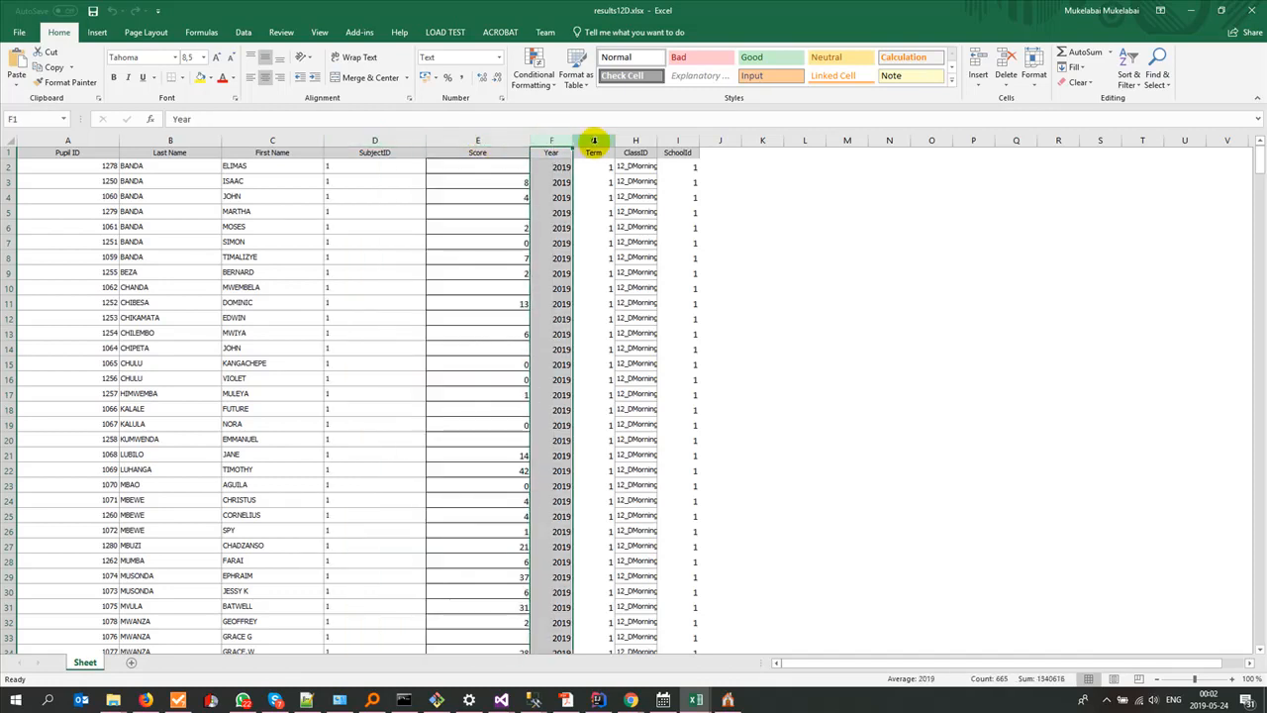
pyautogui.click(591, 140)
pyautogui.click(645, 141)
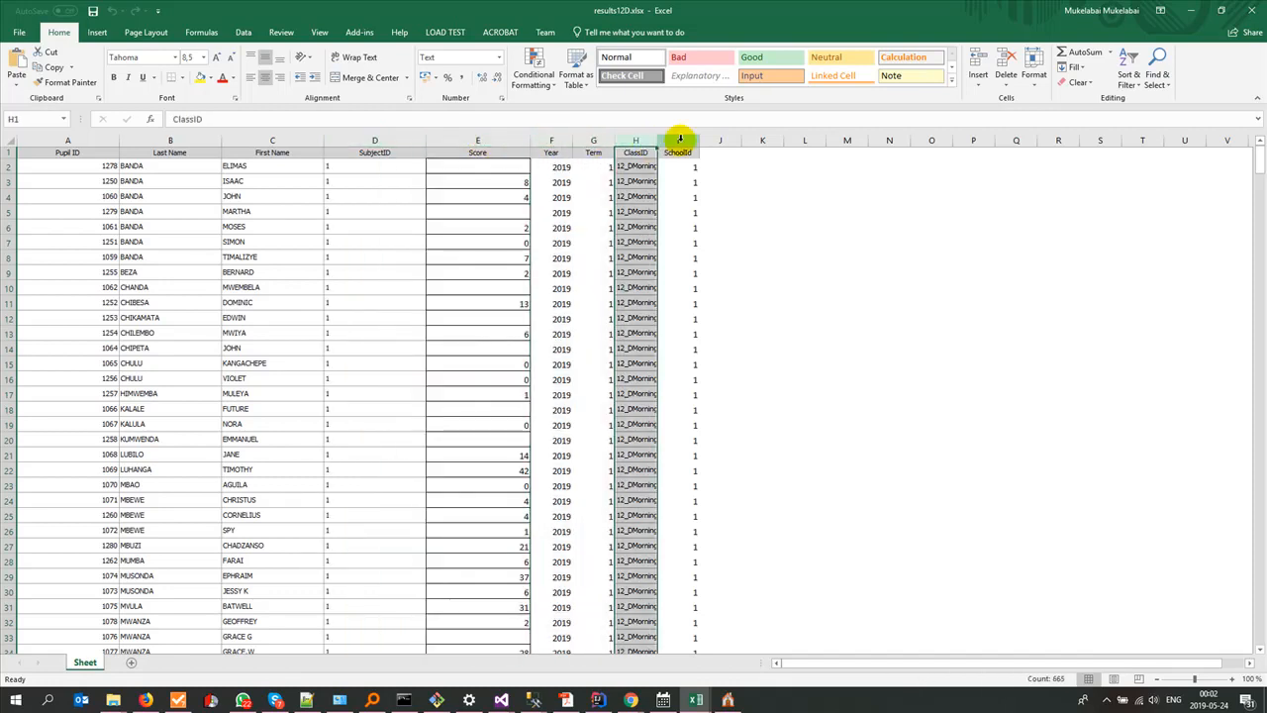
pyautogui.click(680, 140)
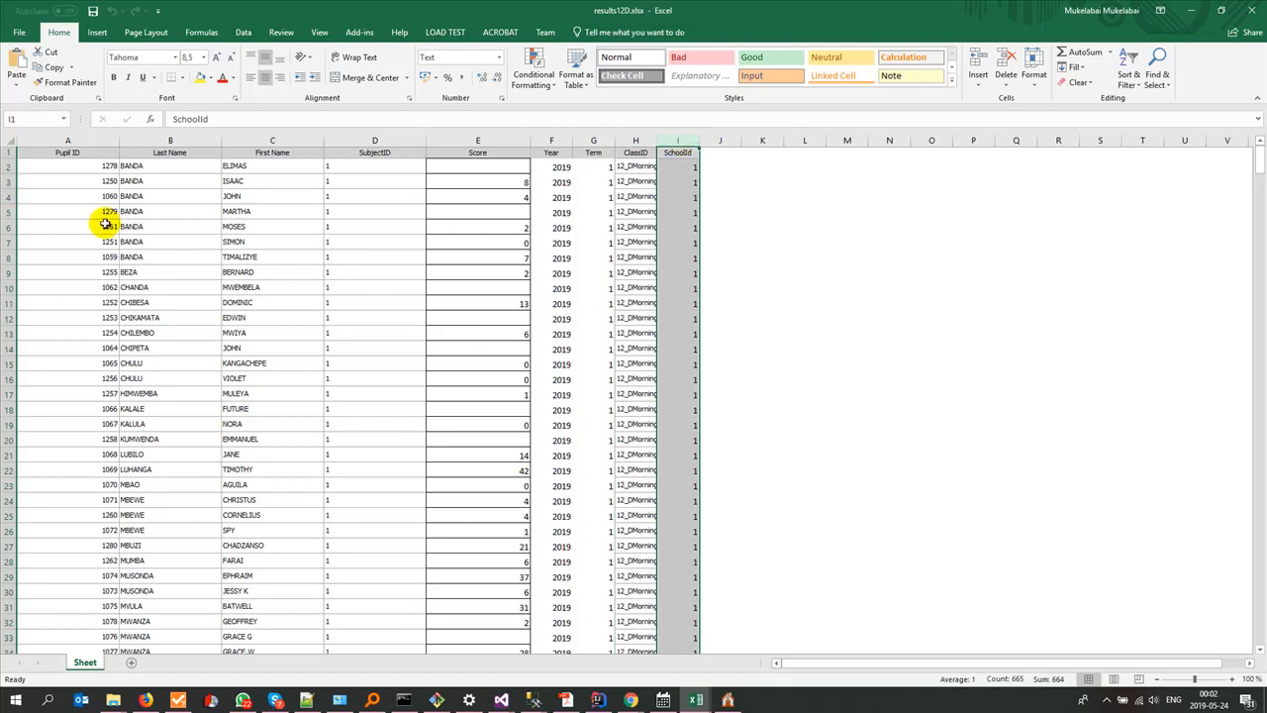
# Step: Switch back to Gladtidings ESchool and check which extra columns the Column Chooser offers for the 12C pupil grid
pyautogui.hotkey('alt', 'Tab')
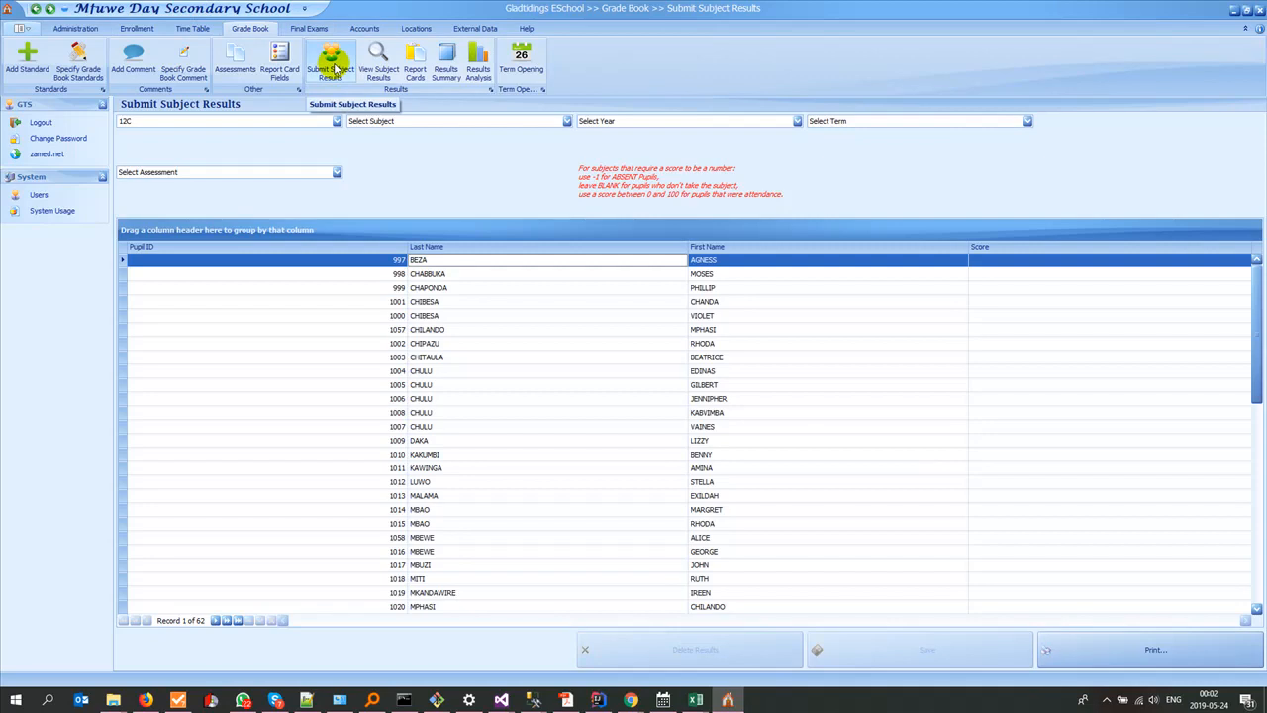
pyautogui.click(205, 123)
pyautogui.click(205, 122)
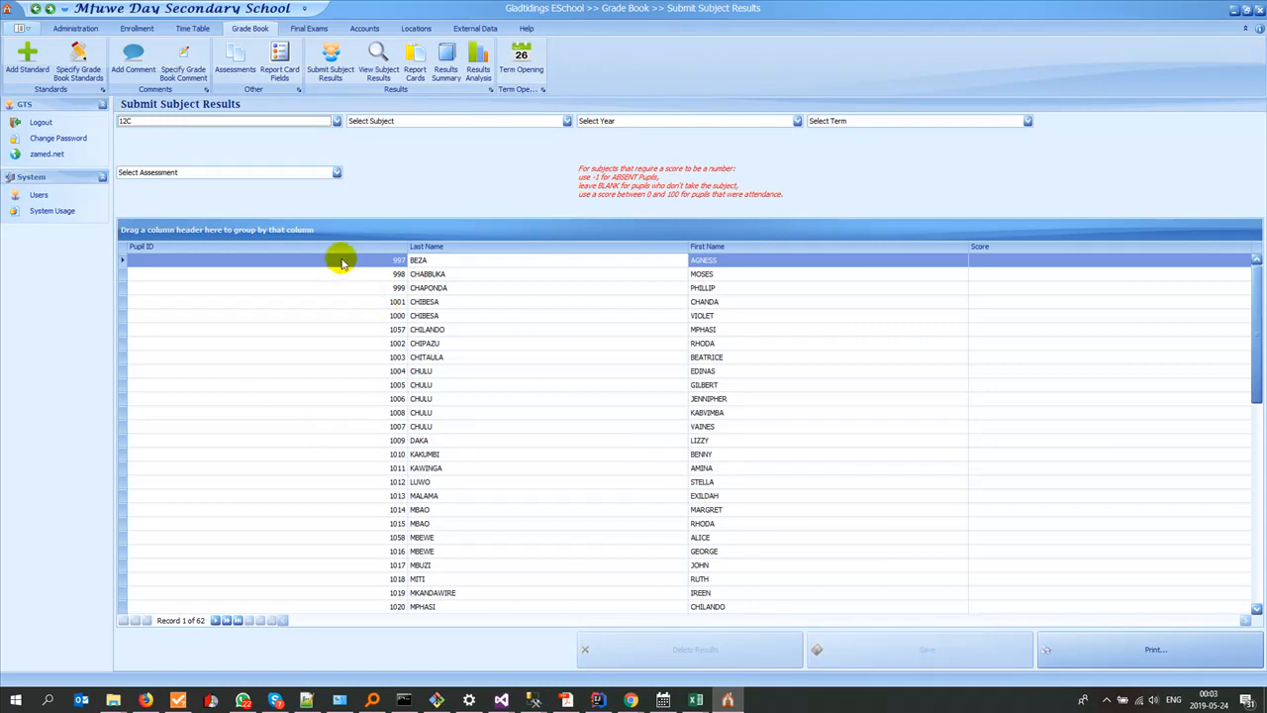
pyautogui.rightClick(420, 248)
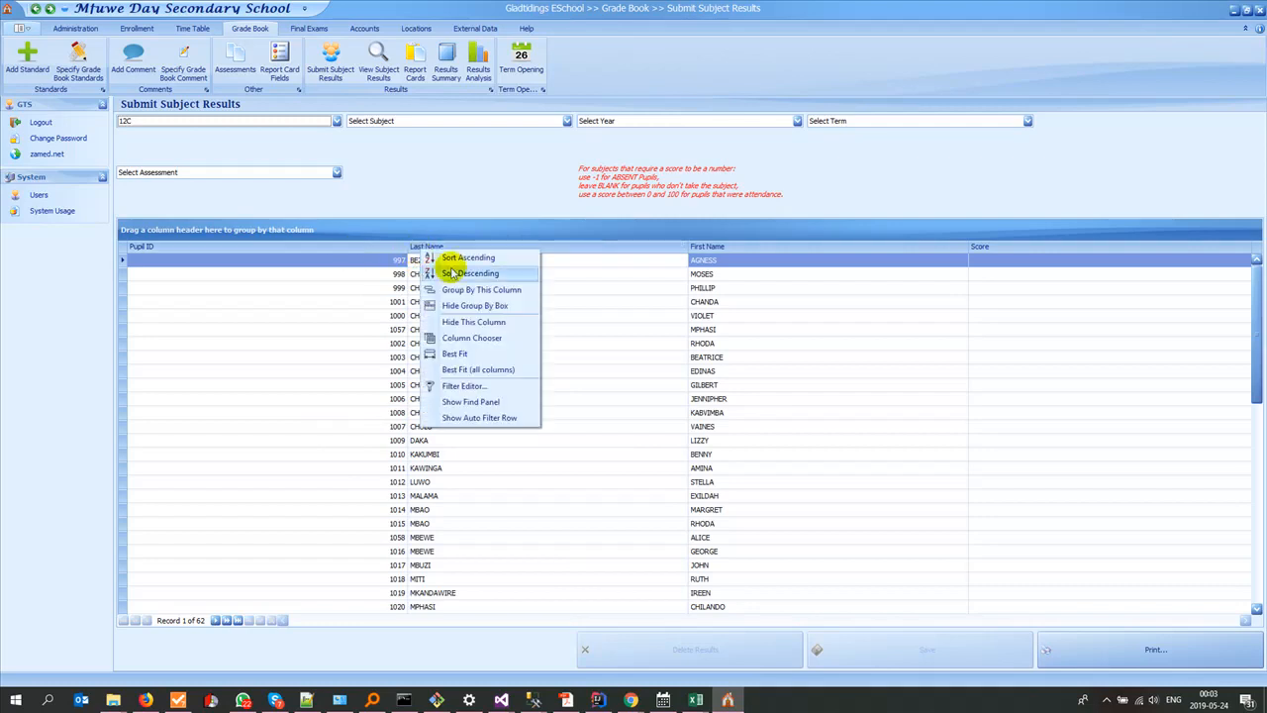
pyautogui.click(473, 337)
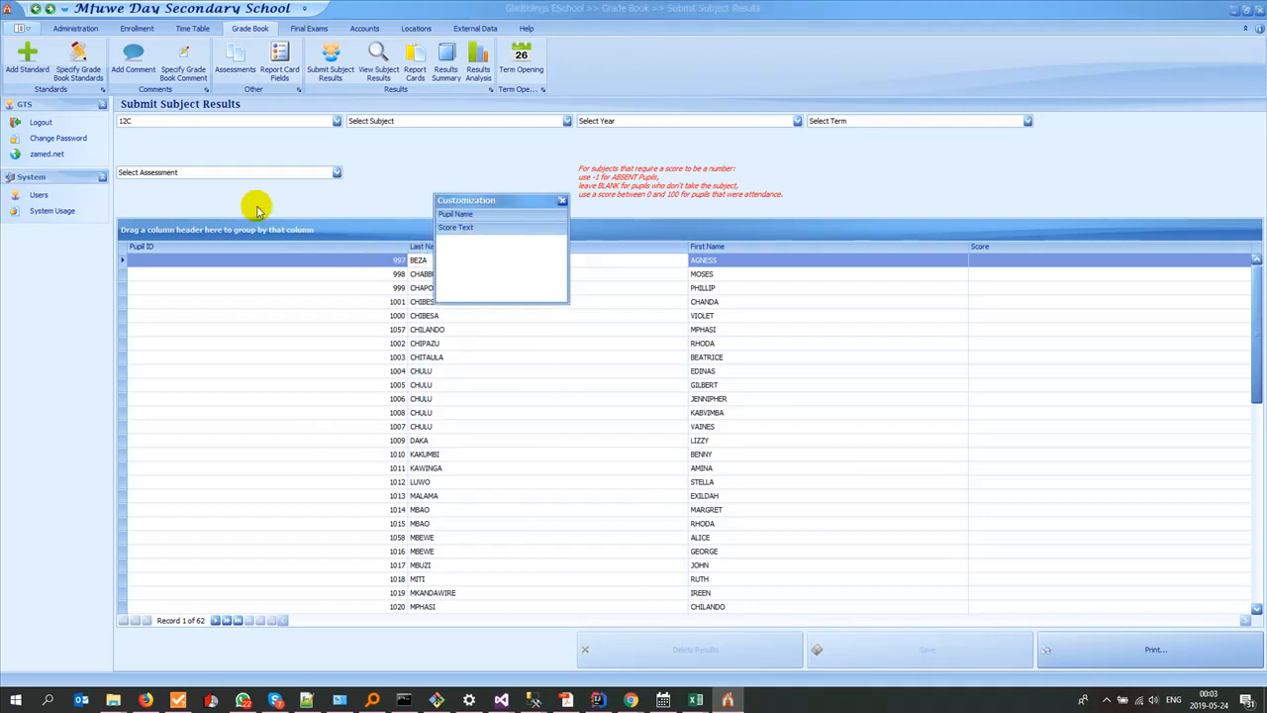
pyautogui.click(561, 200)
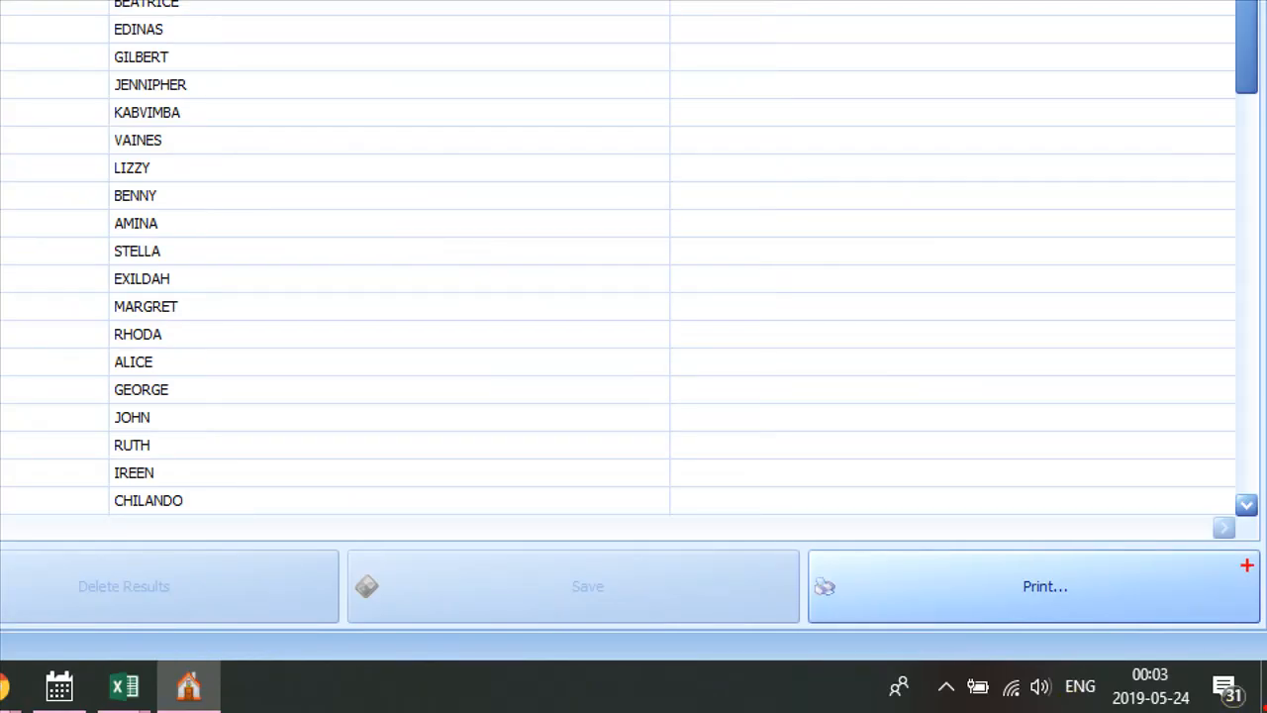
# Step: Open the print preview of the 12C pupil list and export it as a single XLSX file with the default options
pyautogui.moveTo(1246, 566)
pyautogui.mouseDown()
pyautogui.moveTo(905, 556)
pyautogui.moveTo(1188, 633)
pyautogui.moveTo(1109, 579)
pyautogui.mouseUp()
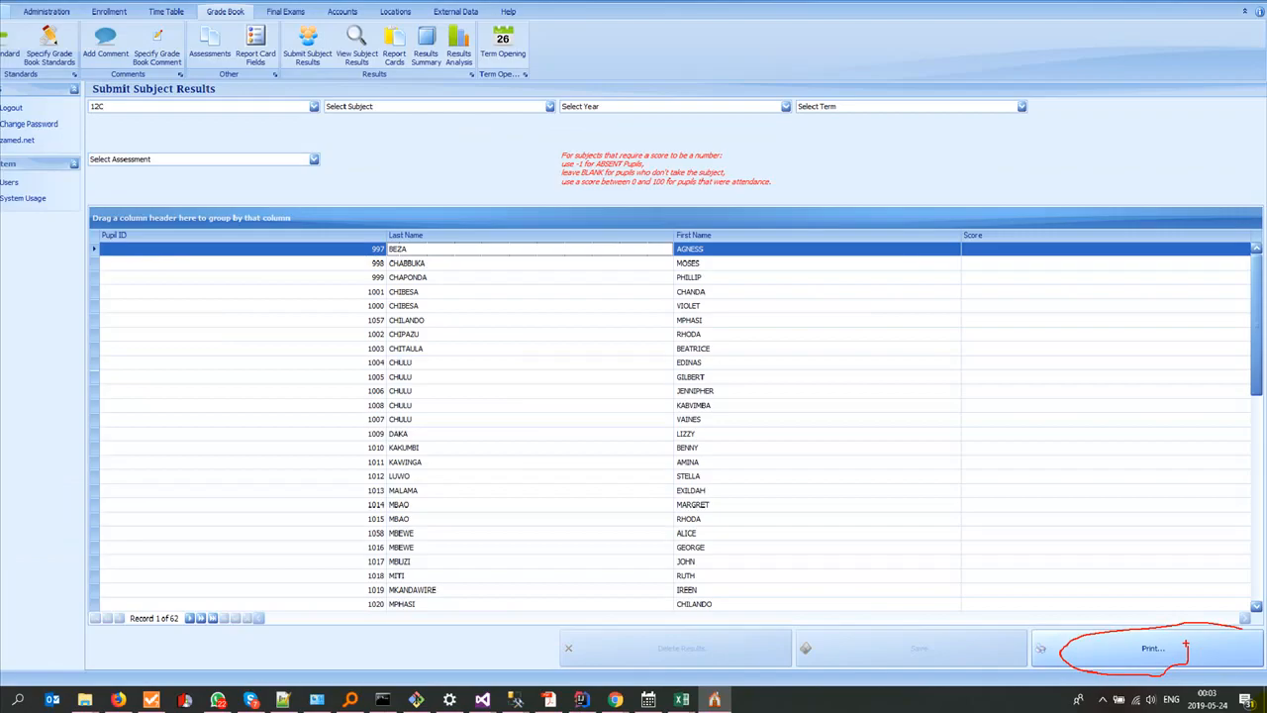
pyautogui.click(1151, 649)
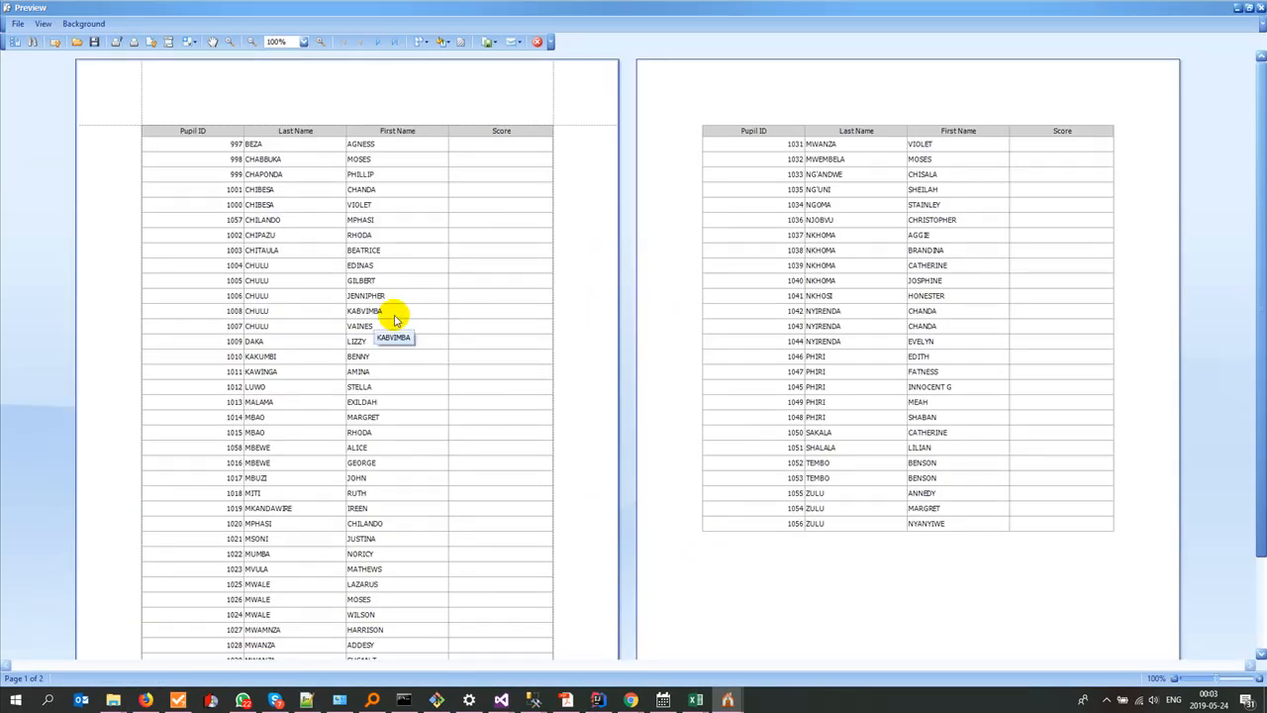
pyautogui.click(494, 44)
pyautogui.click(500, 127)
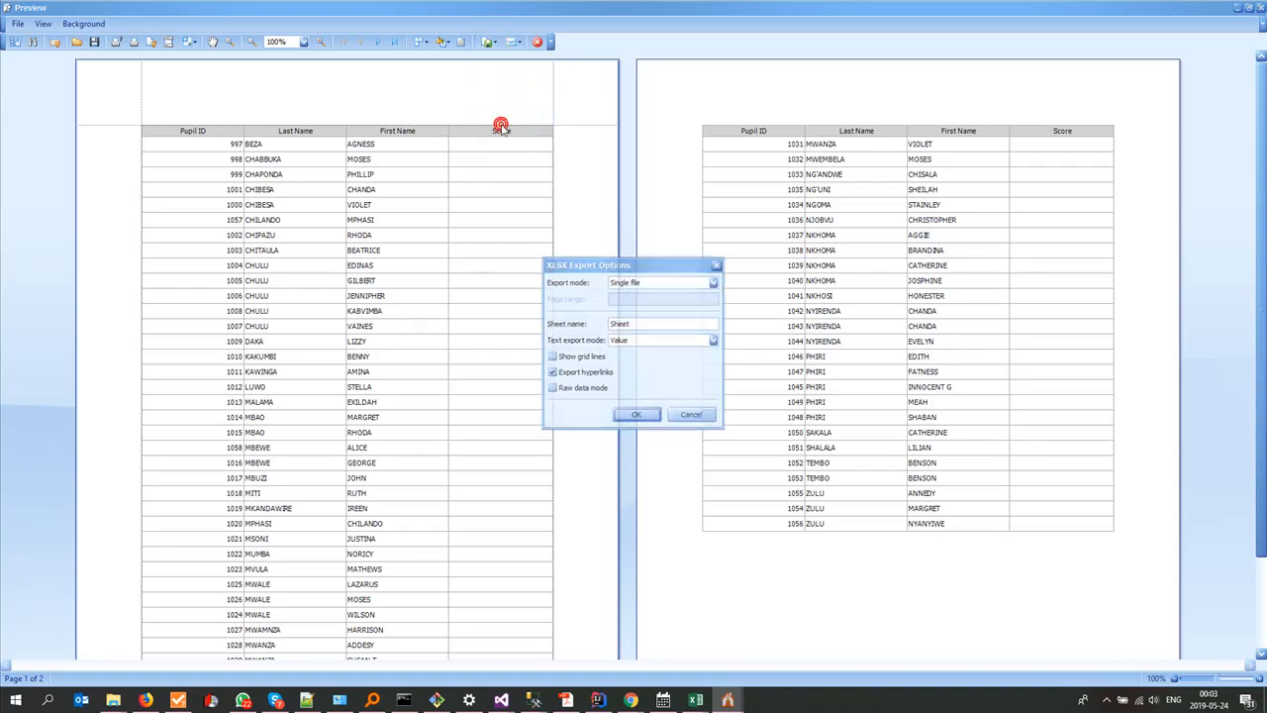
pyautogui.click(631, 415)
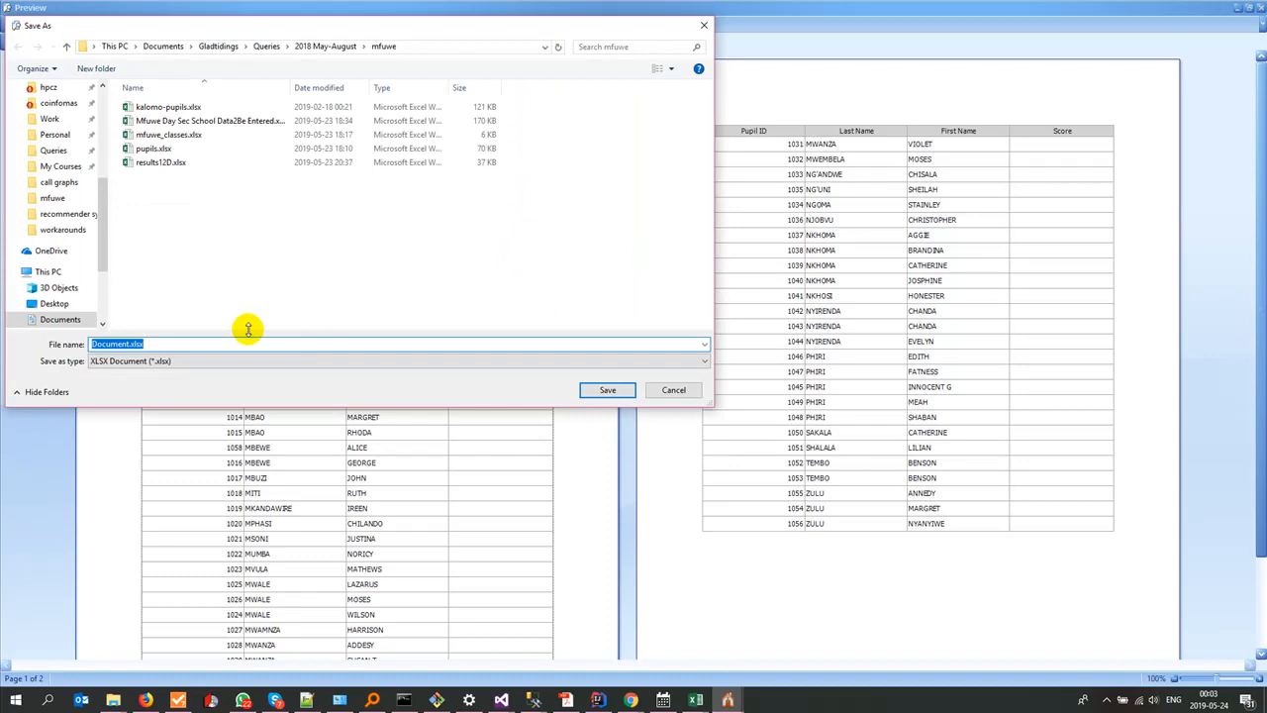
# Step: Save the export as results12C.xlsx in the mfuwe folder and open the file in Excel
pyautogui.click(161, 161)
pyautogui.click(125, 343)
pyautogui.doubleClick(125, 344)
pyautogui.press('BackSpace')
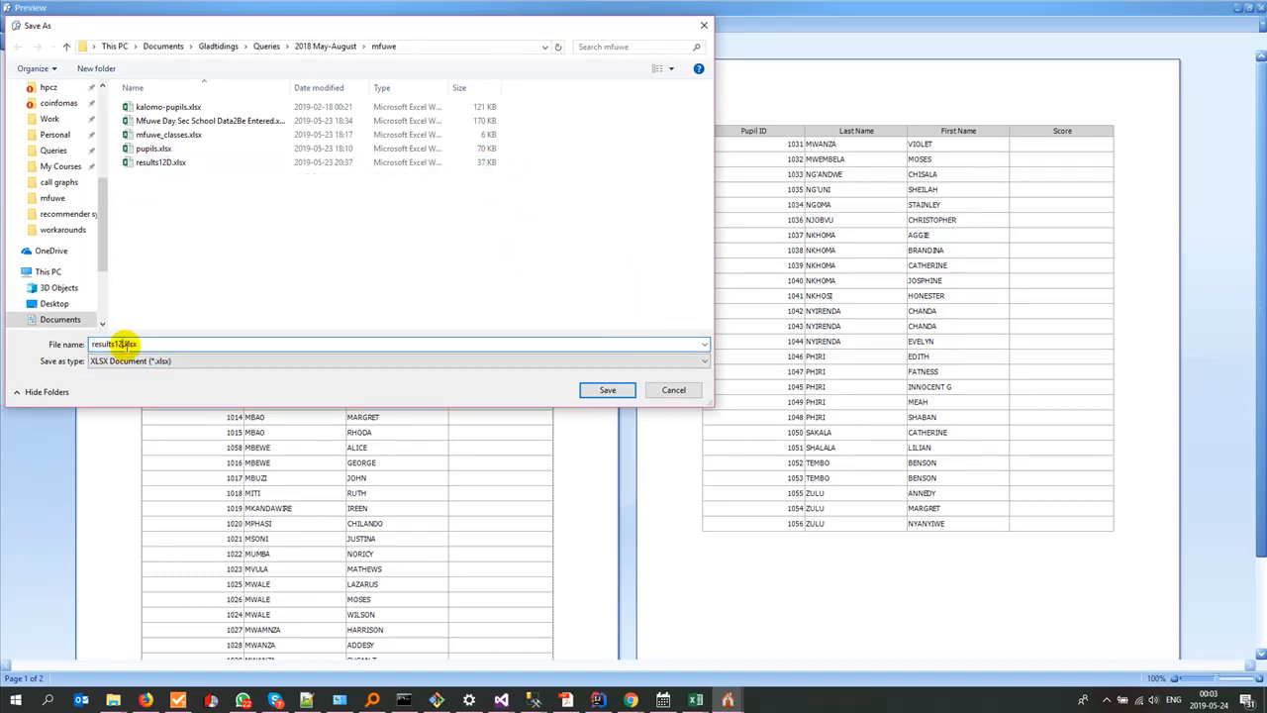
pyautogui.click(589, 394)
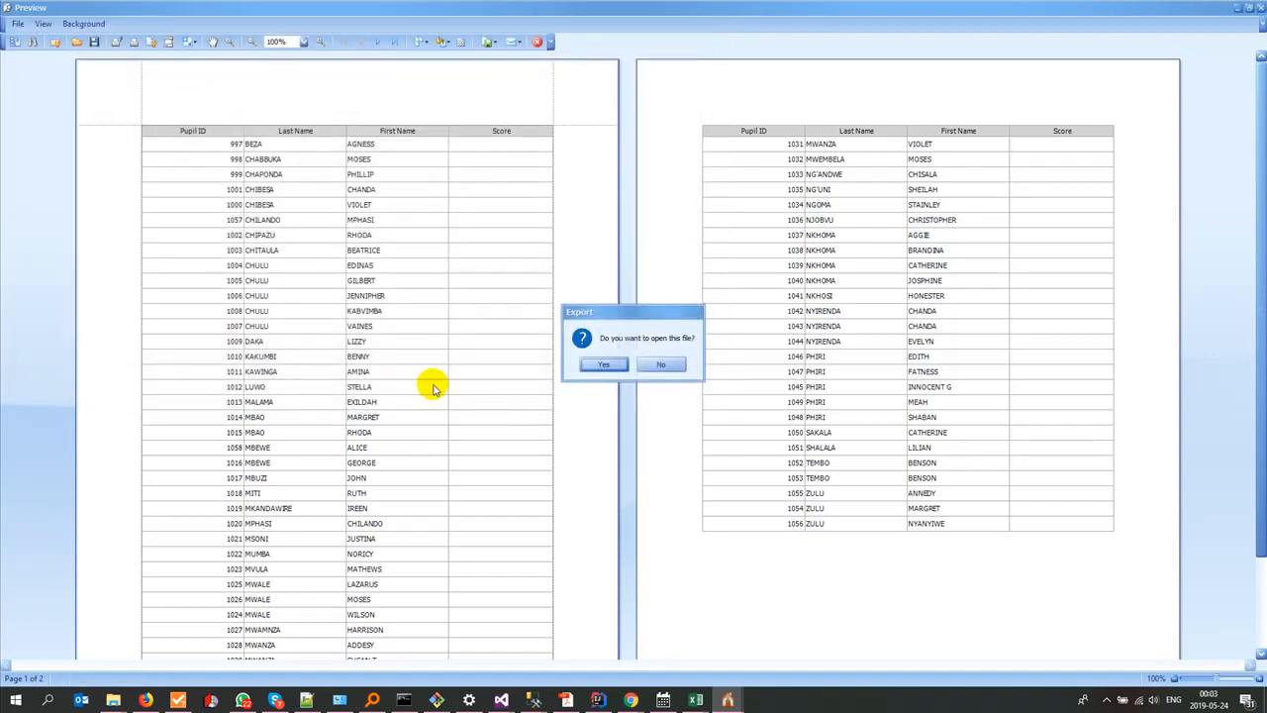
pyautogui.click(596, 366)
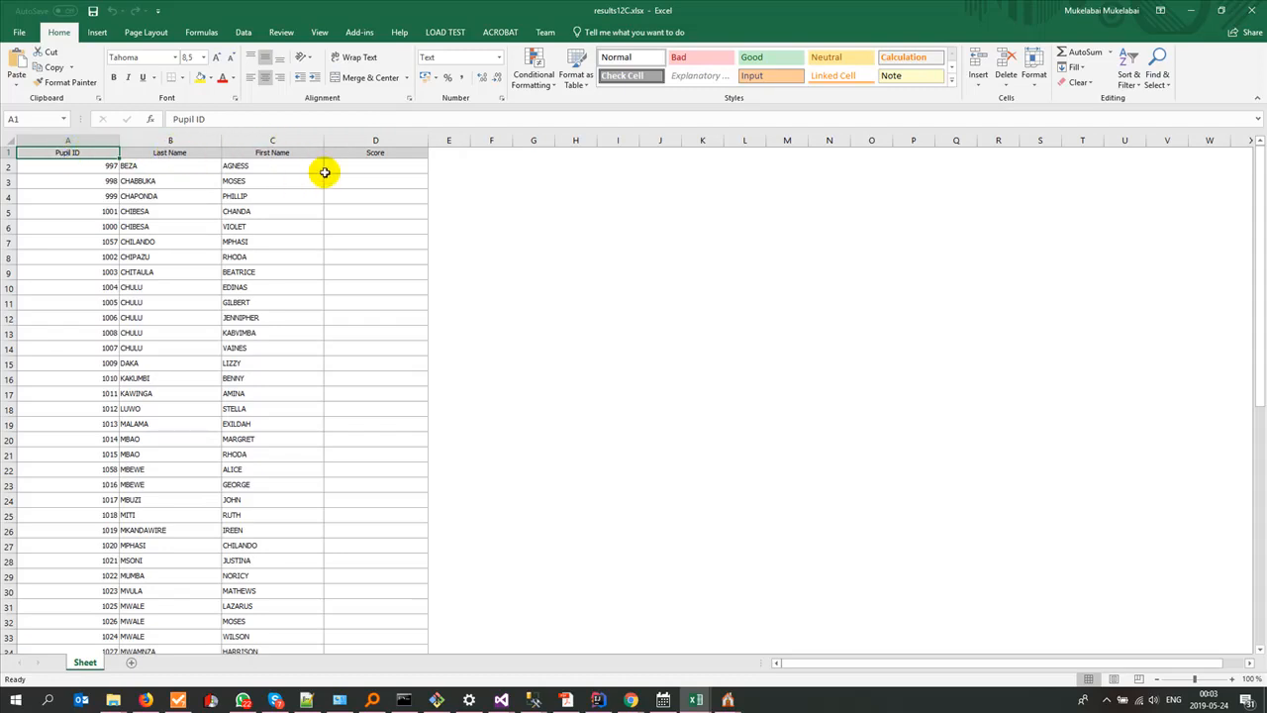
# Step: Insert a column before Score in the 12C sheet and give it the header SubjectID
pyautogui.click(373, 140)
pyautogui.rightClick(373, 141)
pyautogui.click(398, 241)
pyautogui.click(360, 155)
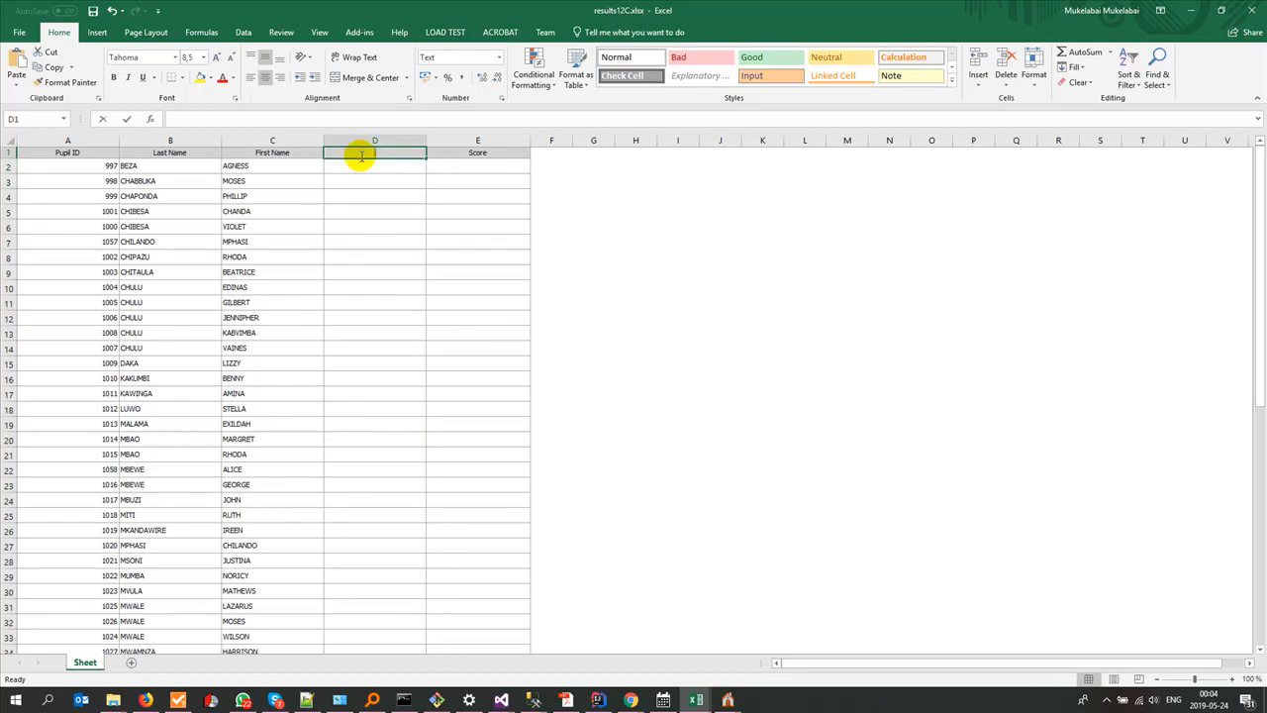
pyautogui.write('SubjectID')
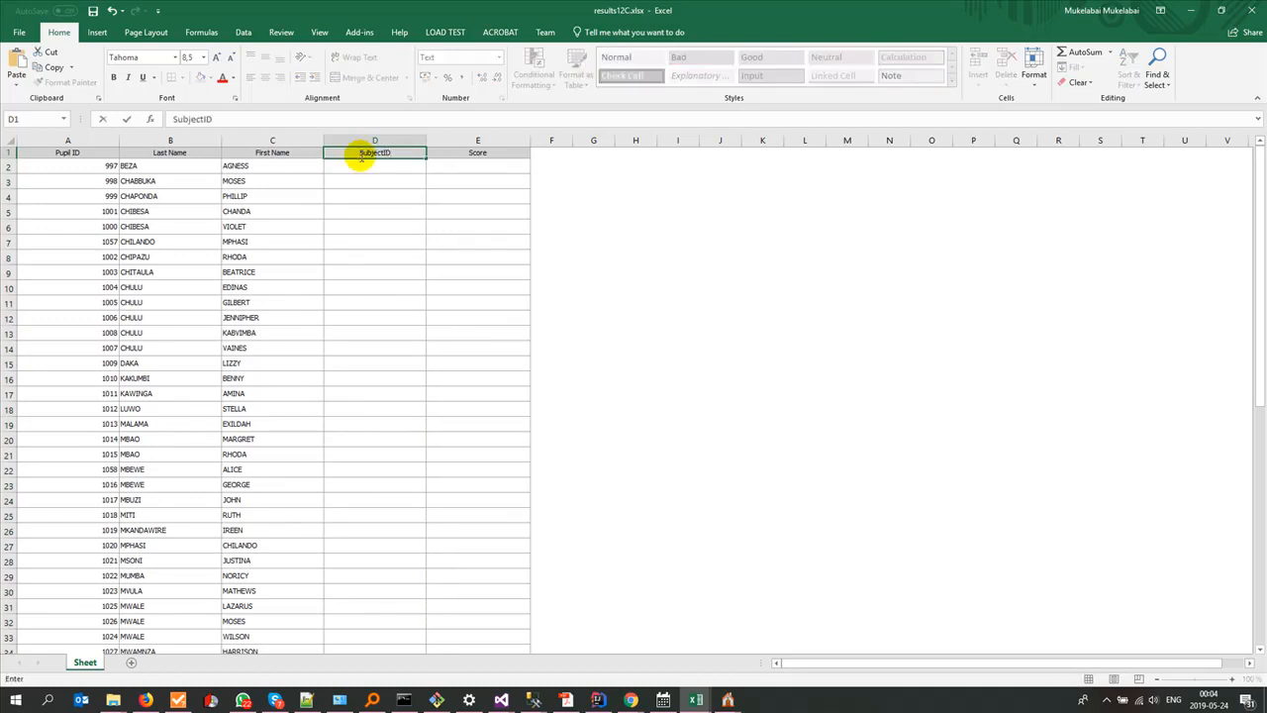
pyautogui.click(540, 152)
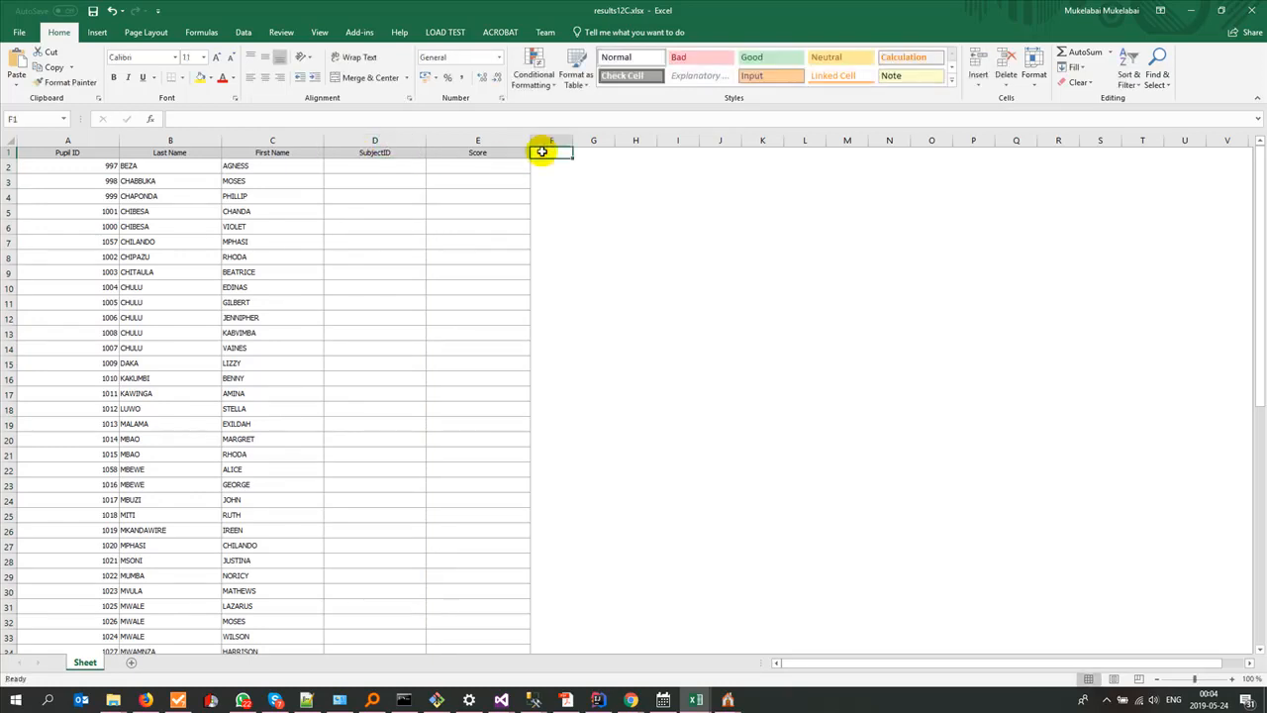
# Step: Copy the Year, Term, ClassID and SchoolId headers from results12D.xlsx into row 1 of results12C.xlsx, starting at F1
pyautogui.moveTo(696, 693)
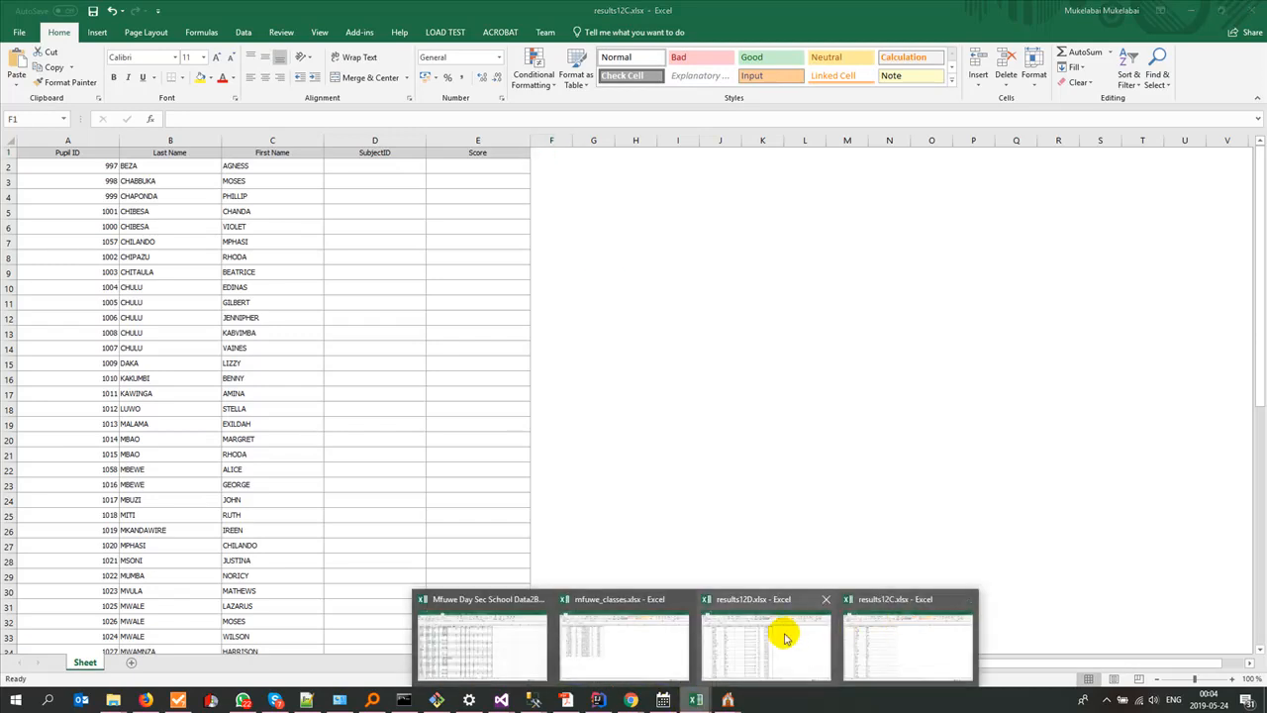
pyautogui.click(767, 644)
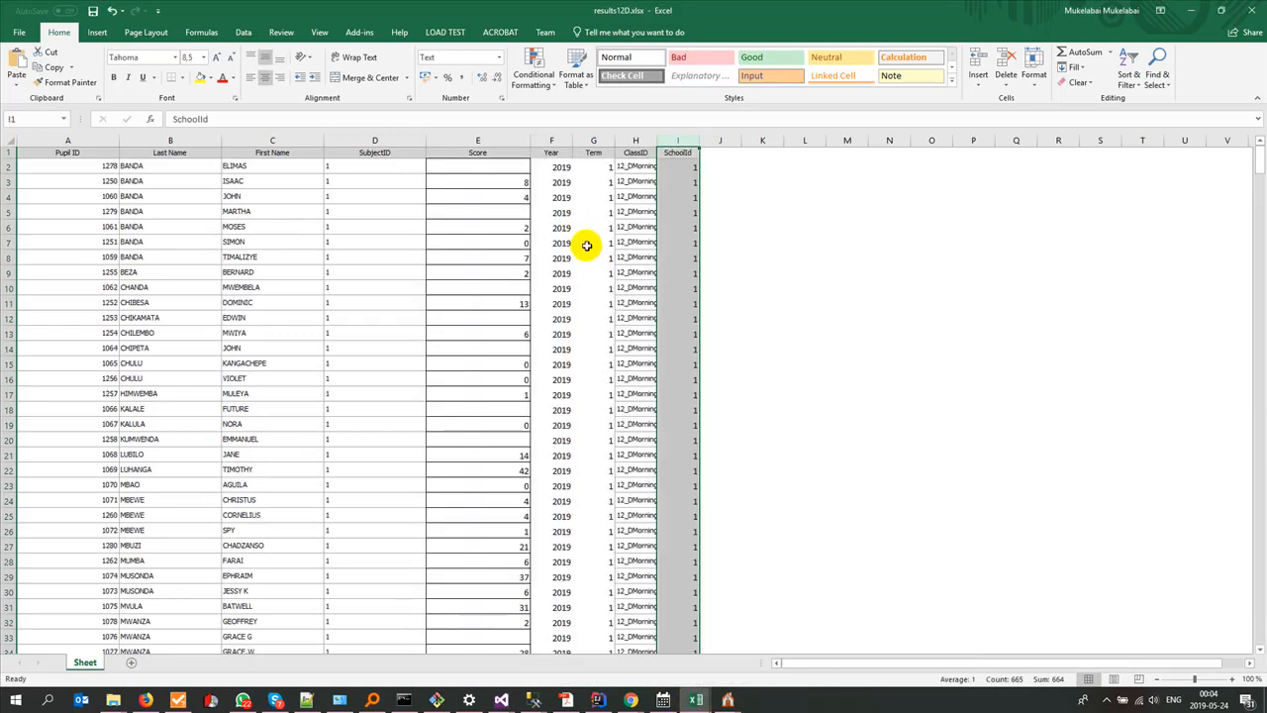
pyautogui.click(552, 157)
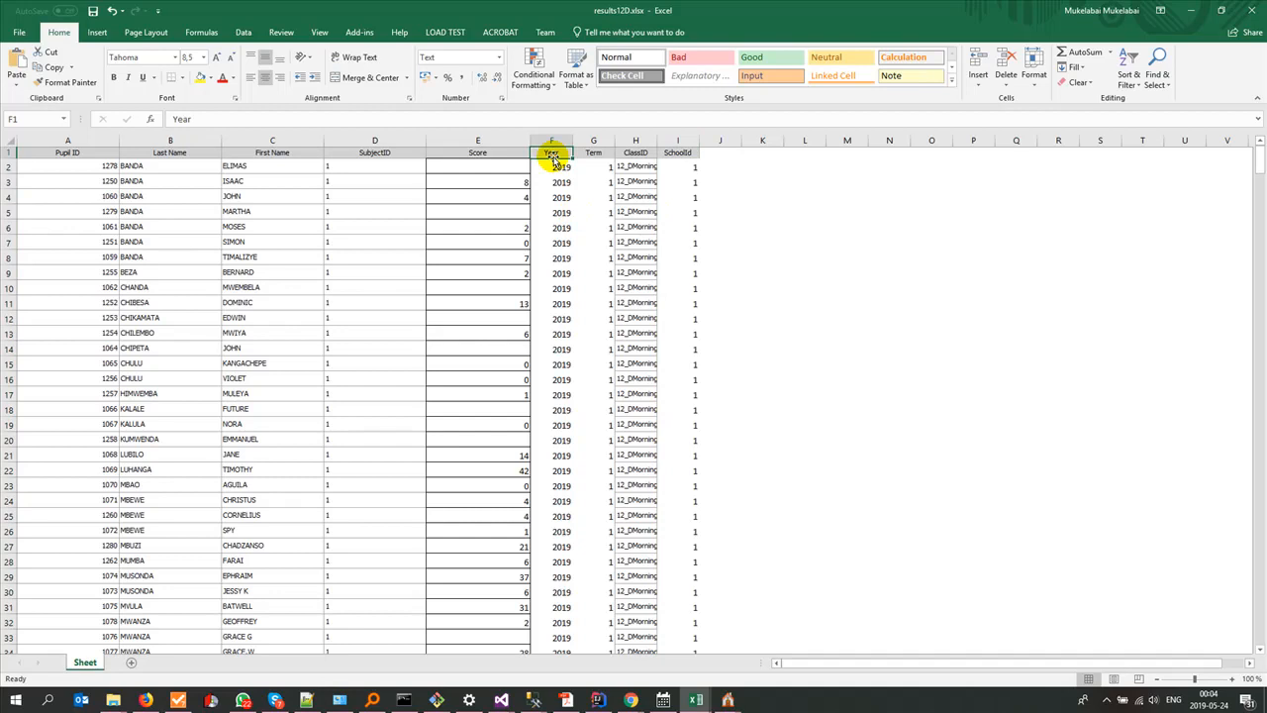
pyautogui.hotkey('shift', 'Right')
pyautogui.hotkey('shift', 'Right')
pyautogui.hotkey('shift', 'Right')
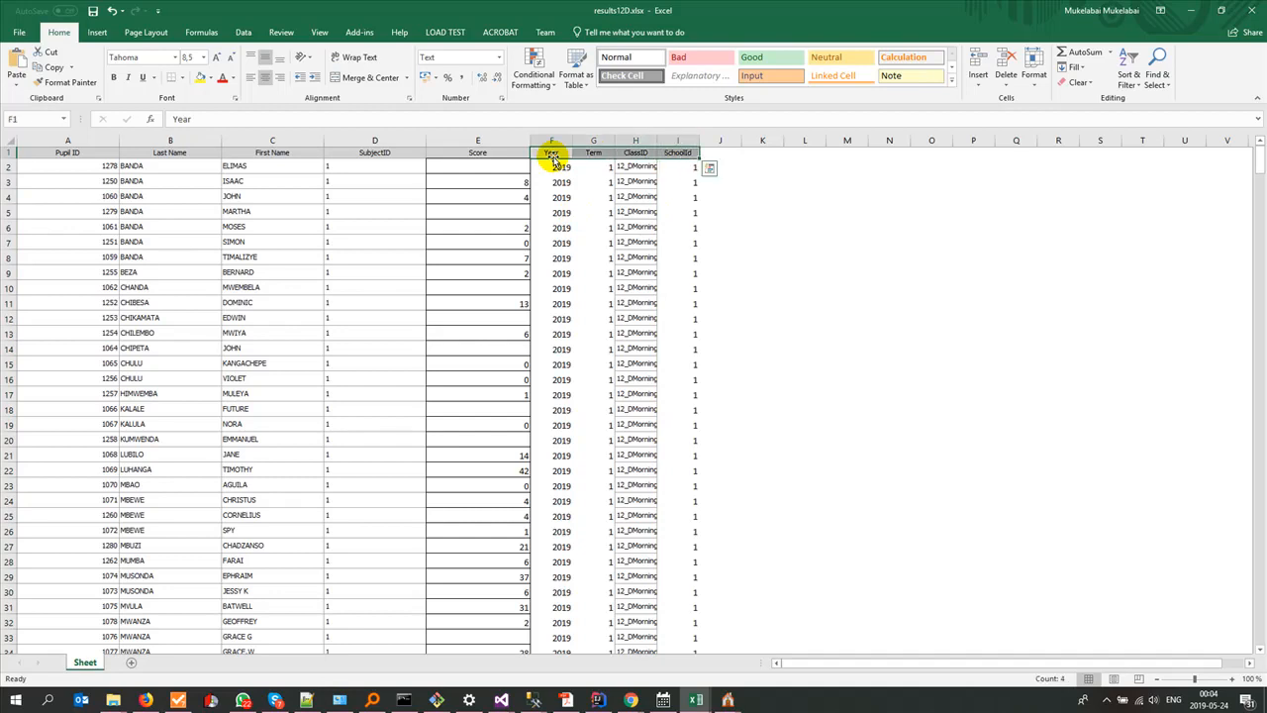
pyautogui.hotkey('ctrl', 'c')
pyautogui.hotkey('ctrl', 'Tab')
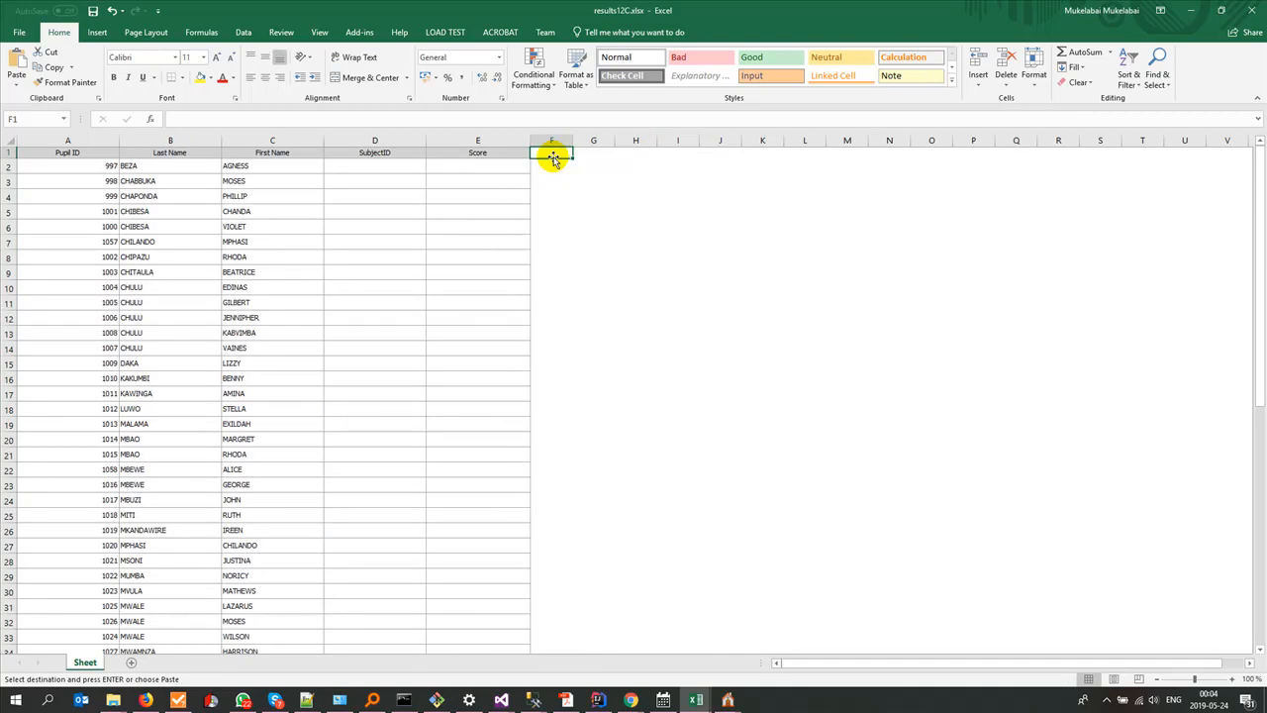
pyautogui.hotkey('ctrl', 'v')
pyautogui.click(558, 179)
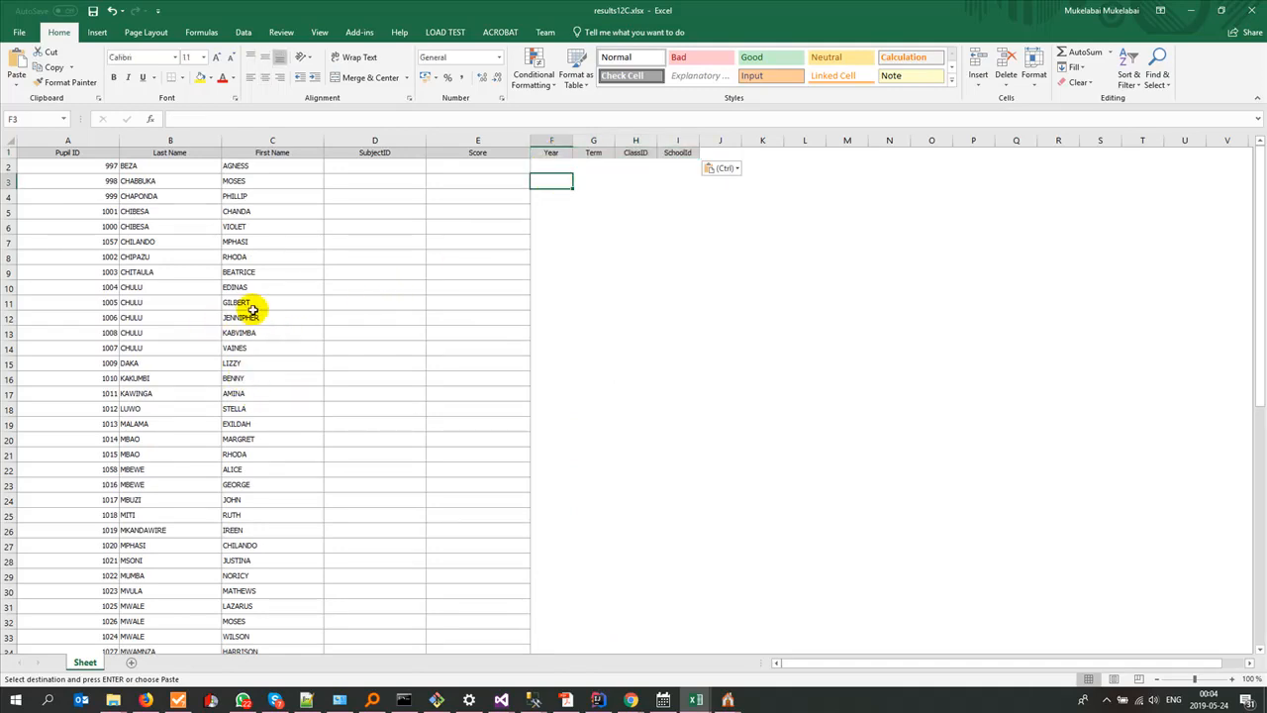
pyautogui.hotkey('alt', 'Tab')
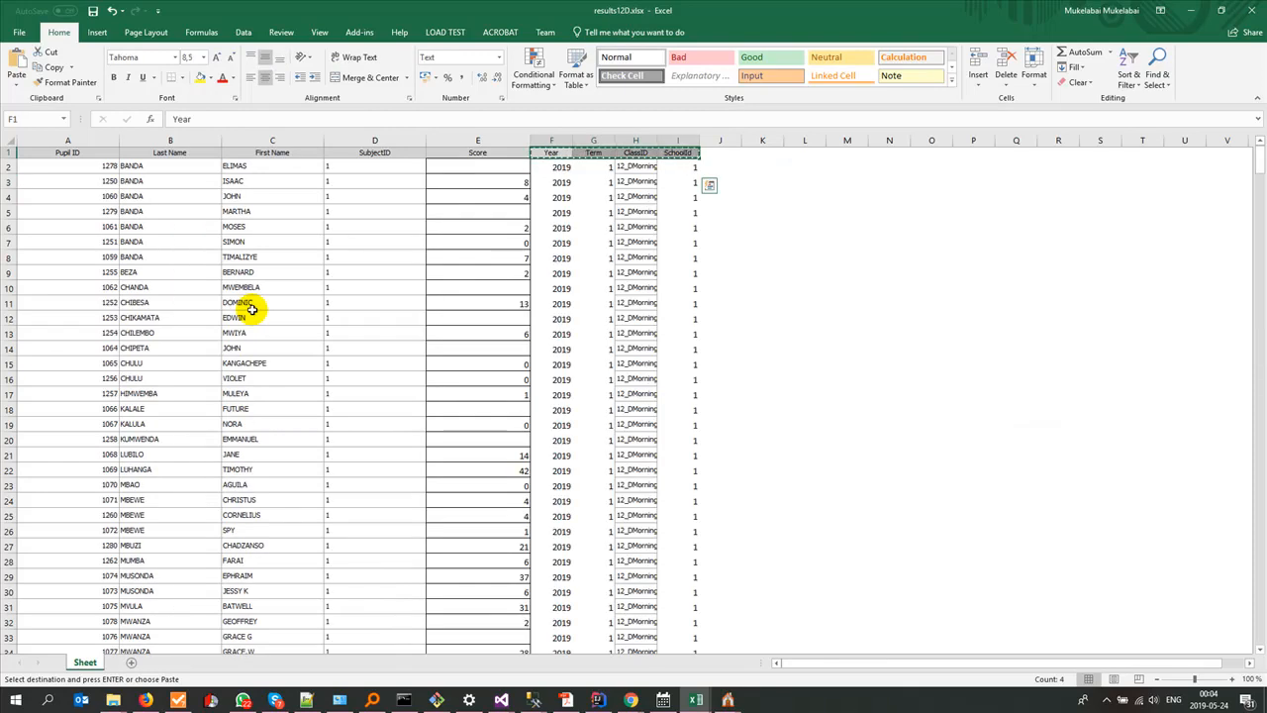
pyautogui.hotkey('alt', 'Tab')
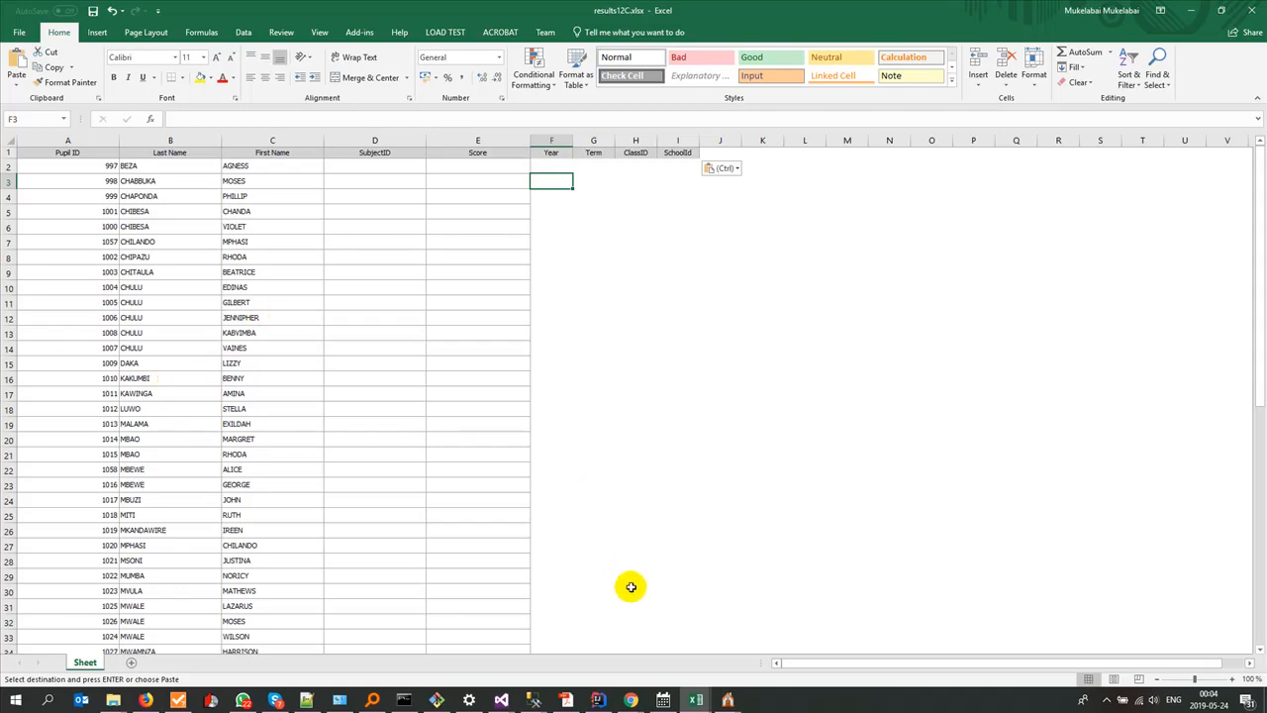
pyautogui.click(1106, 698)
pyautogui.click(1096, 676)
pyautogui.click(1203, 638)
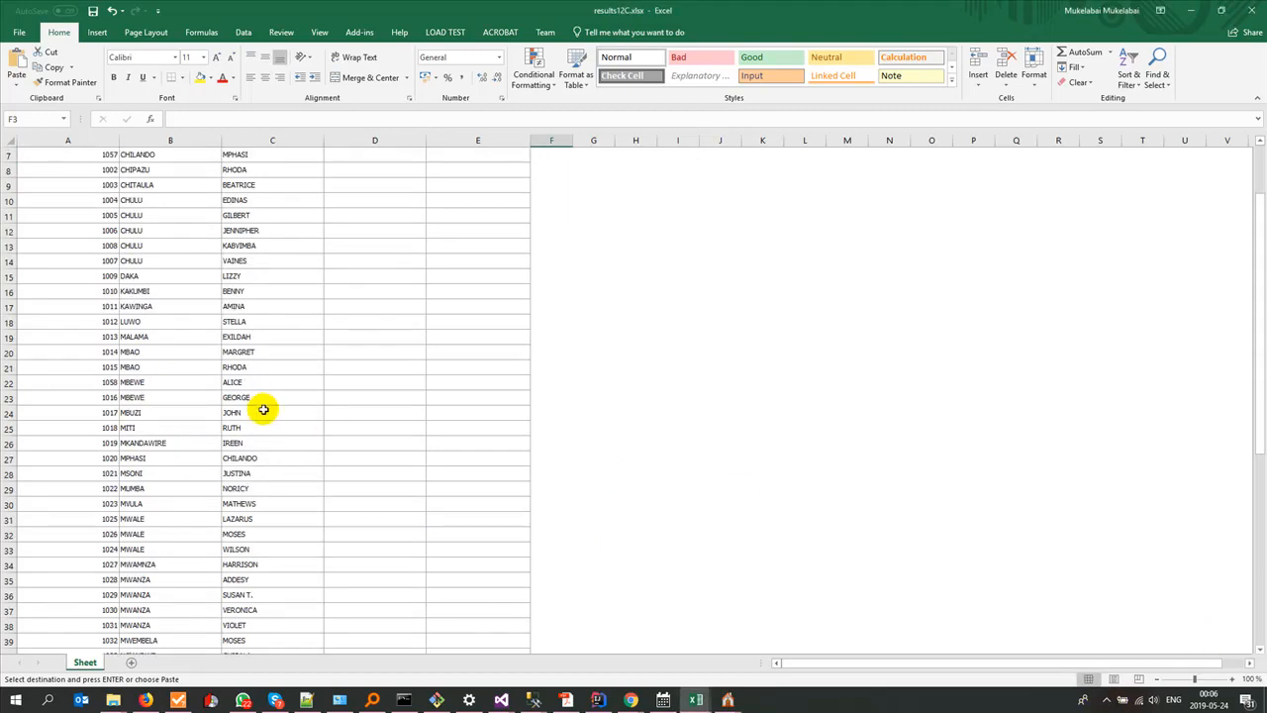
pyautogui.scroll(2, 259, 409)
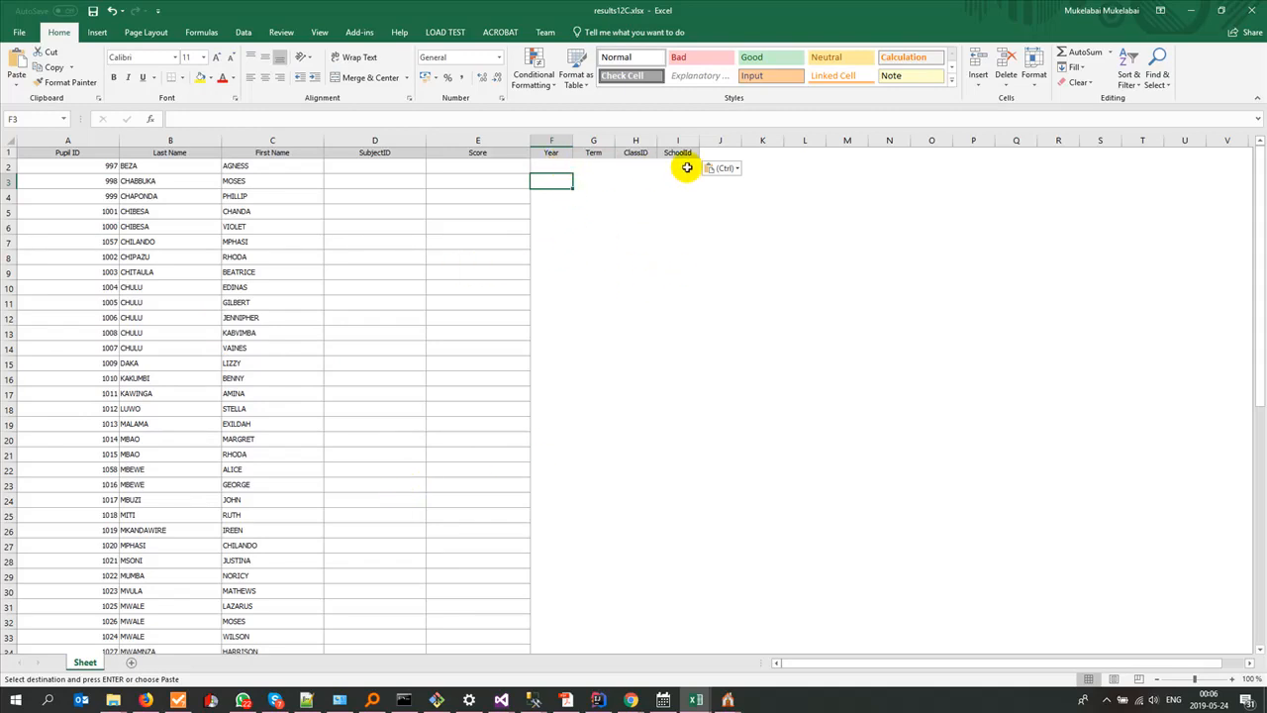
# Step: Enter 2019 as the Year and 1 as the Term in row 2 of the 12C sheet
pyautogui.click(556, 169)
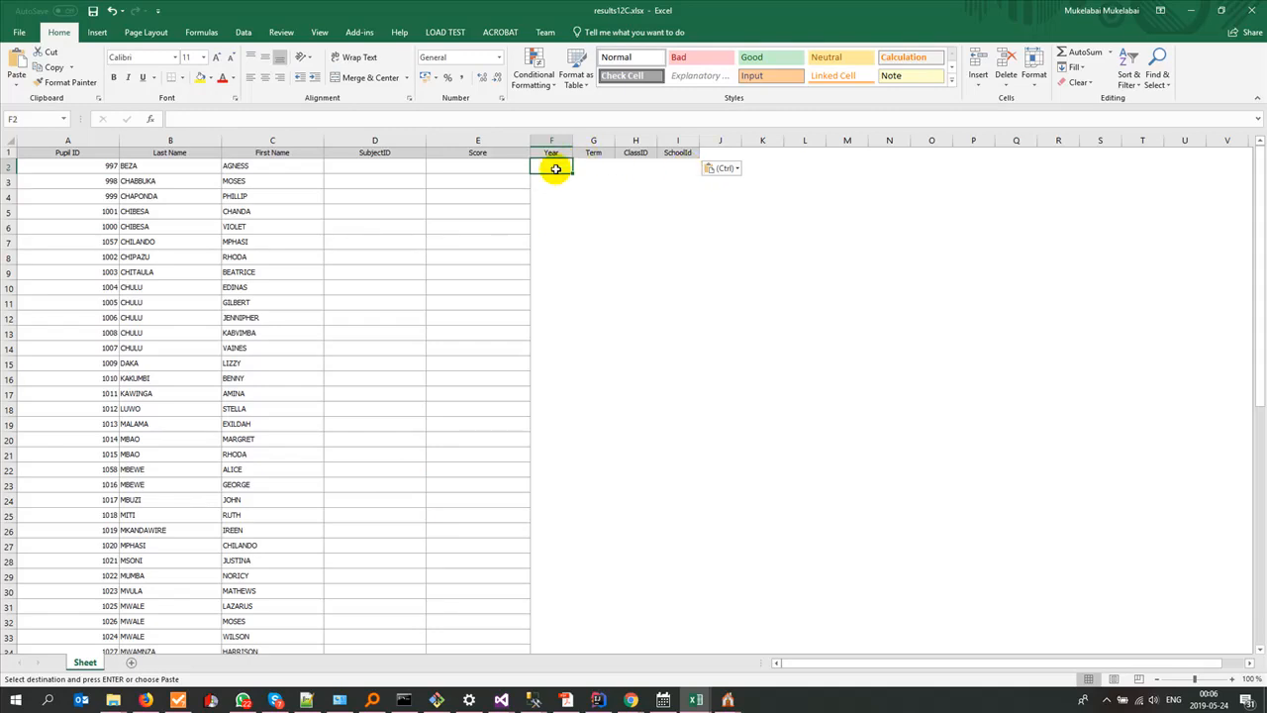
pyautogui.write('2019')
pyautogui.press('Tab')
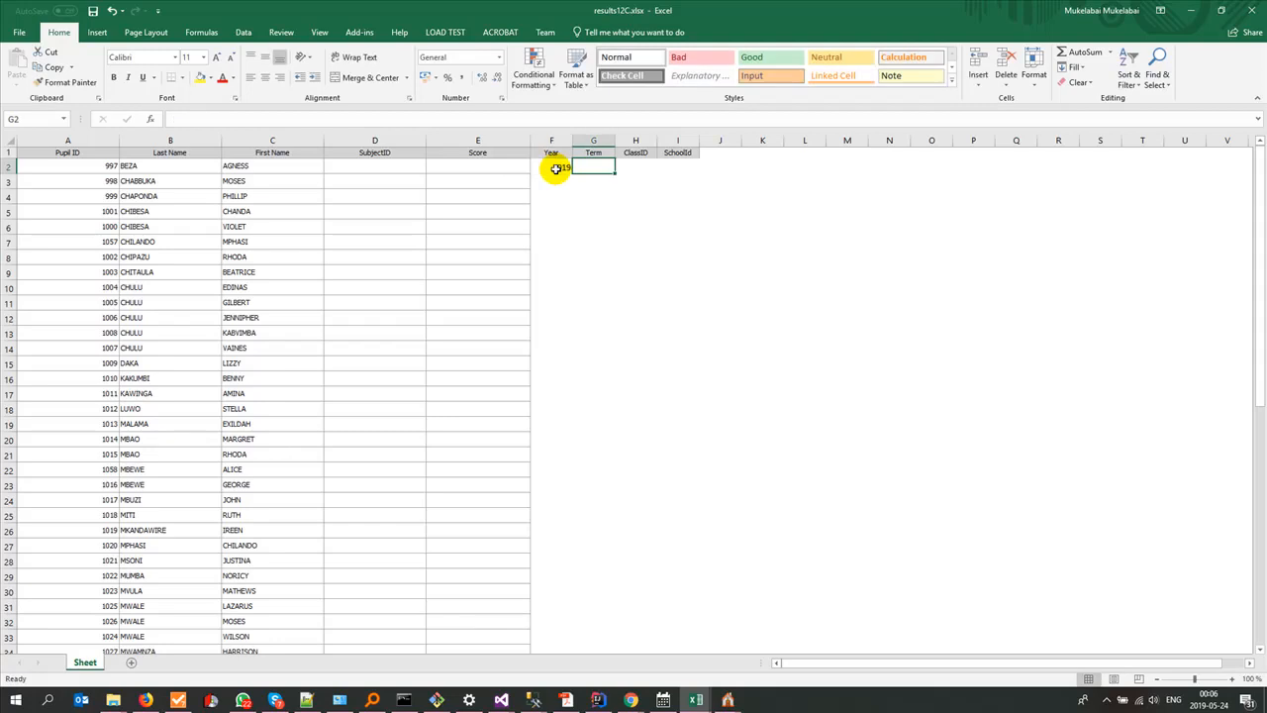
pyautogui.write('1')
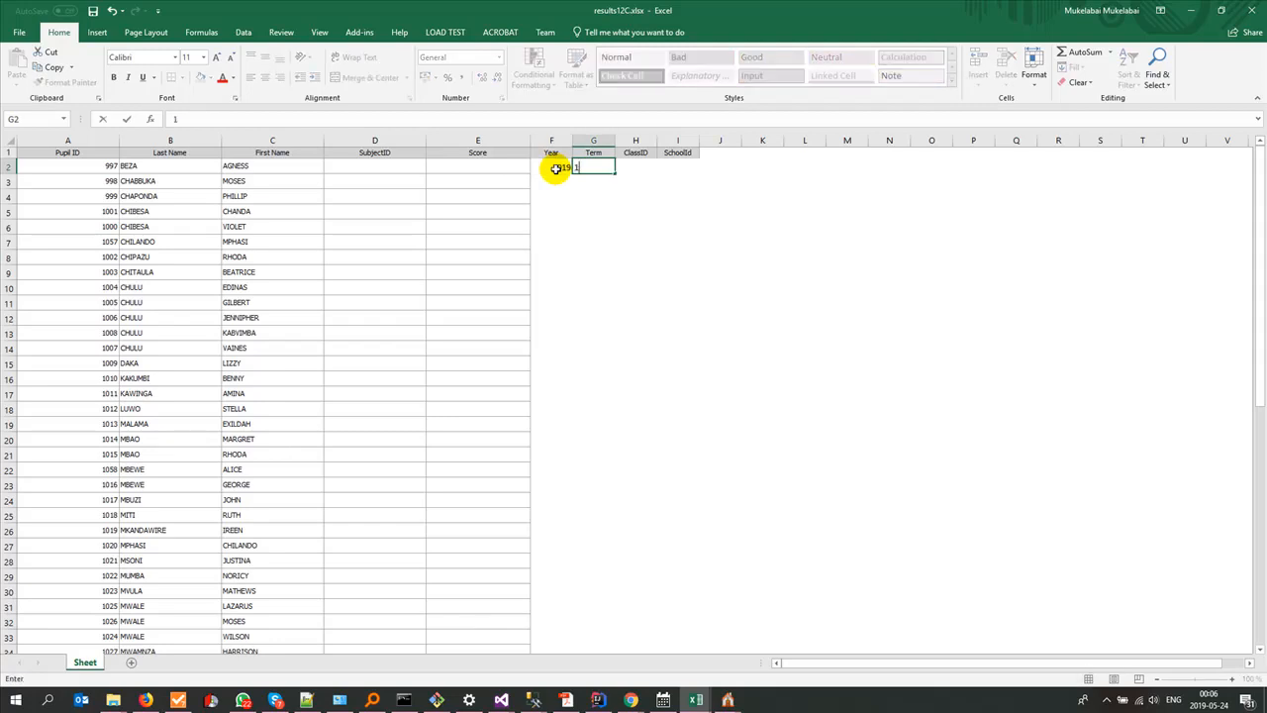
pyautogui.press('Tab')
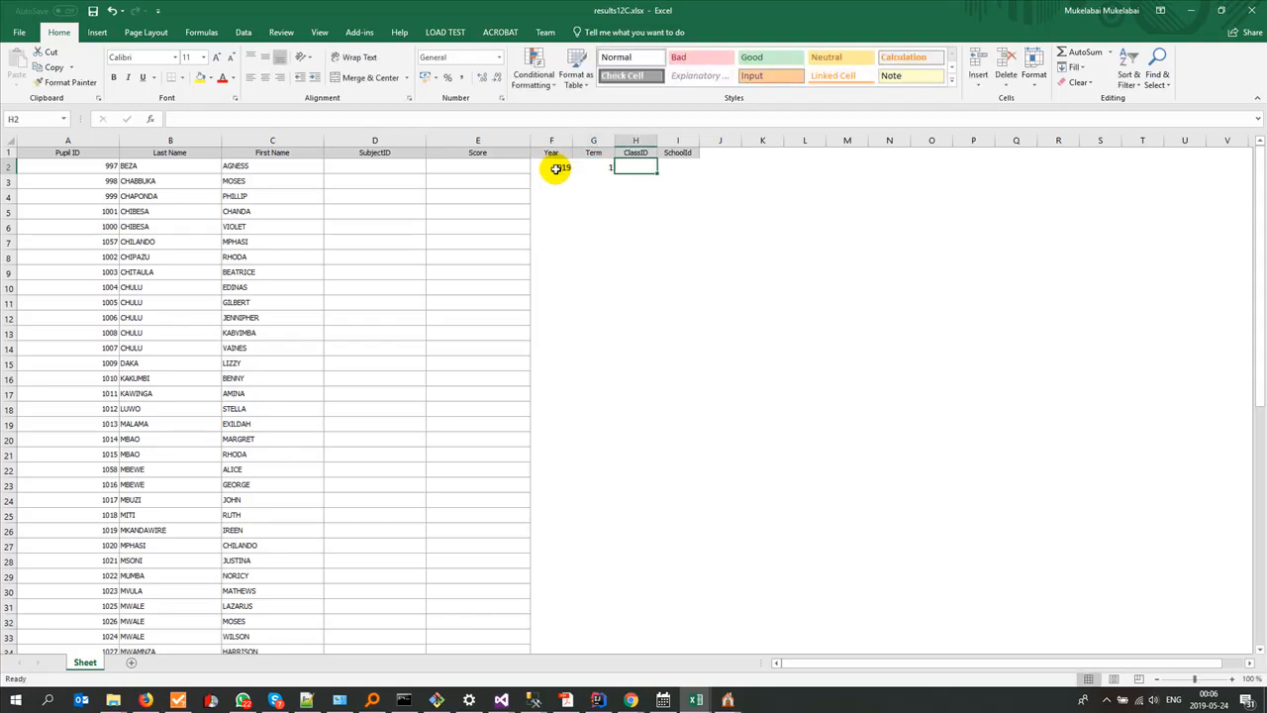
# Step: View the class IDs in mfuwe_classes.xlsx, and switch to Gladtidings ESchool to close the pupil preview and open the Classes list
pyautogui.click(692, 698)
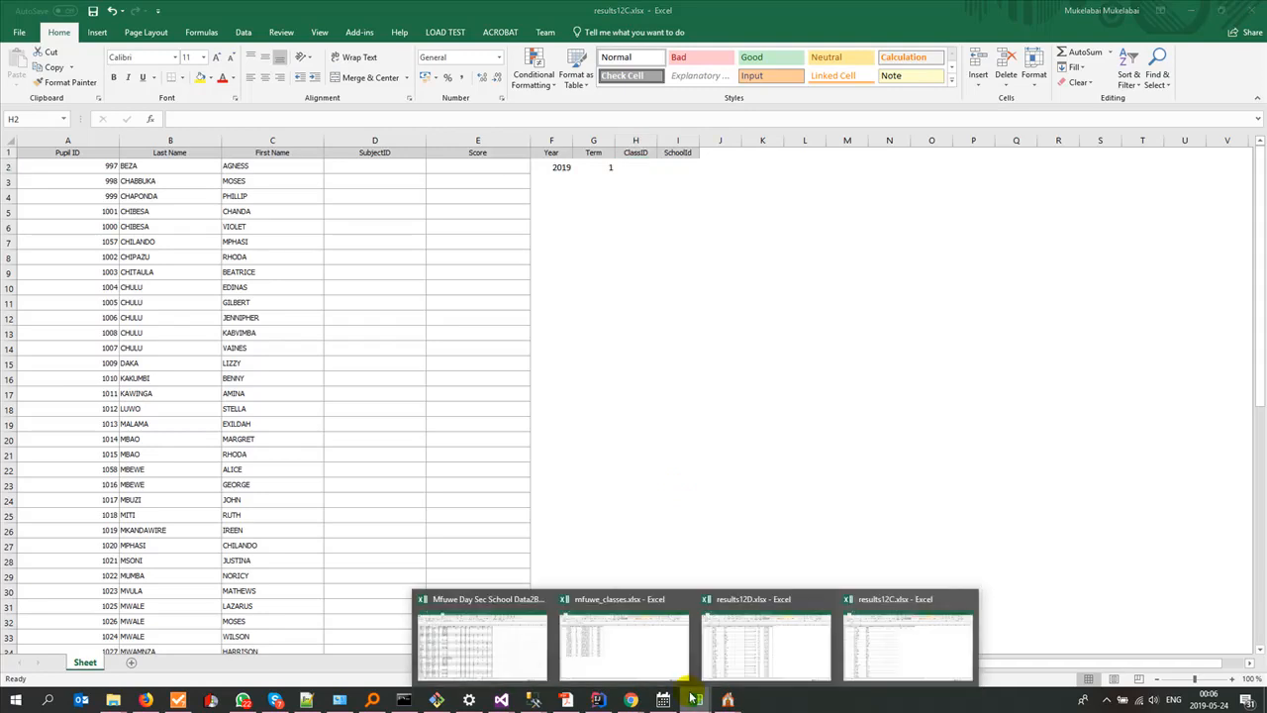
pyautogui.moveTo(629, 650)
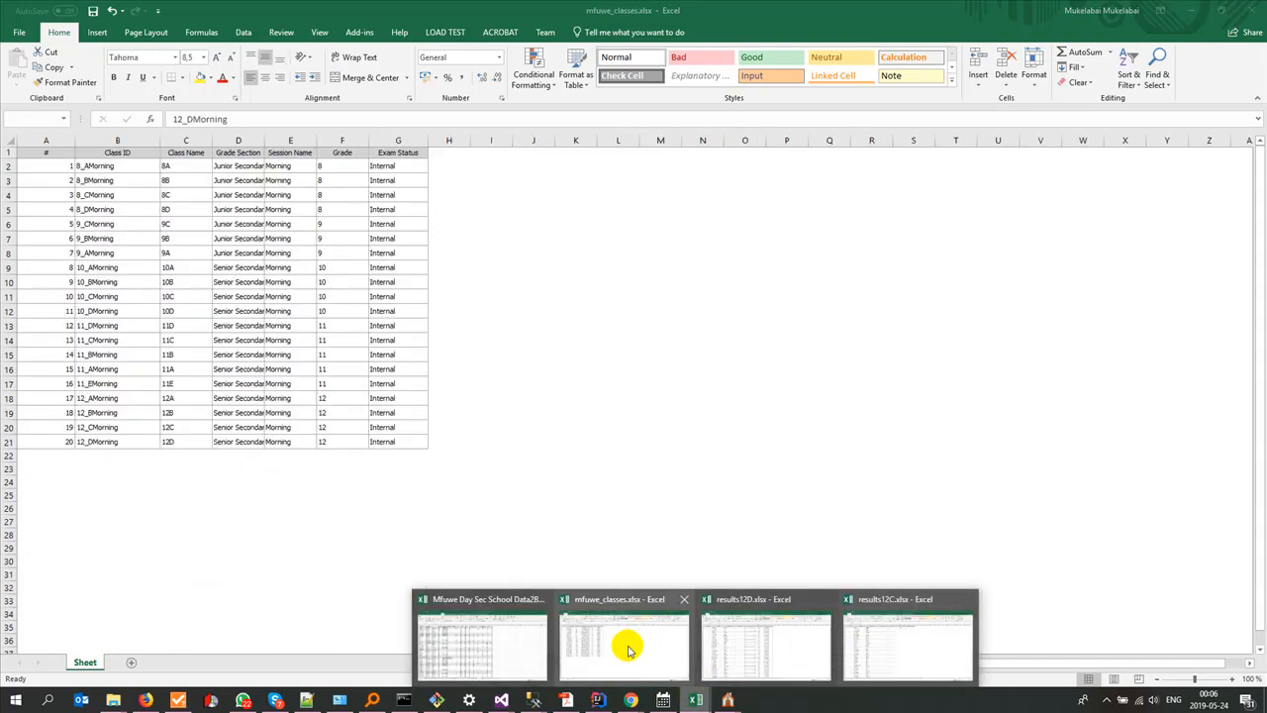
pyautogui.click(630, 650)
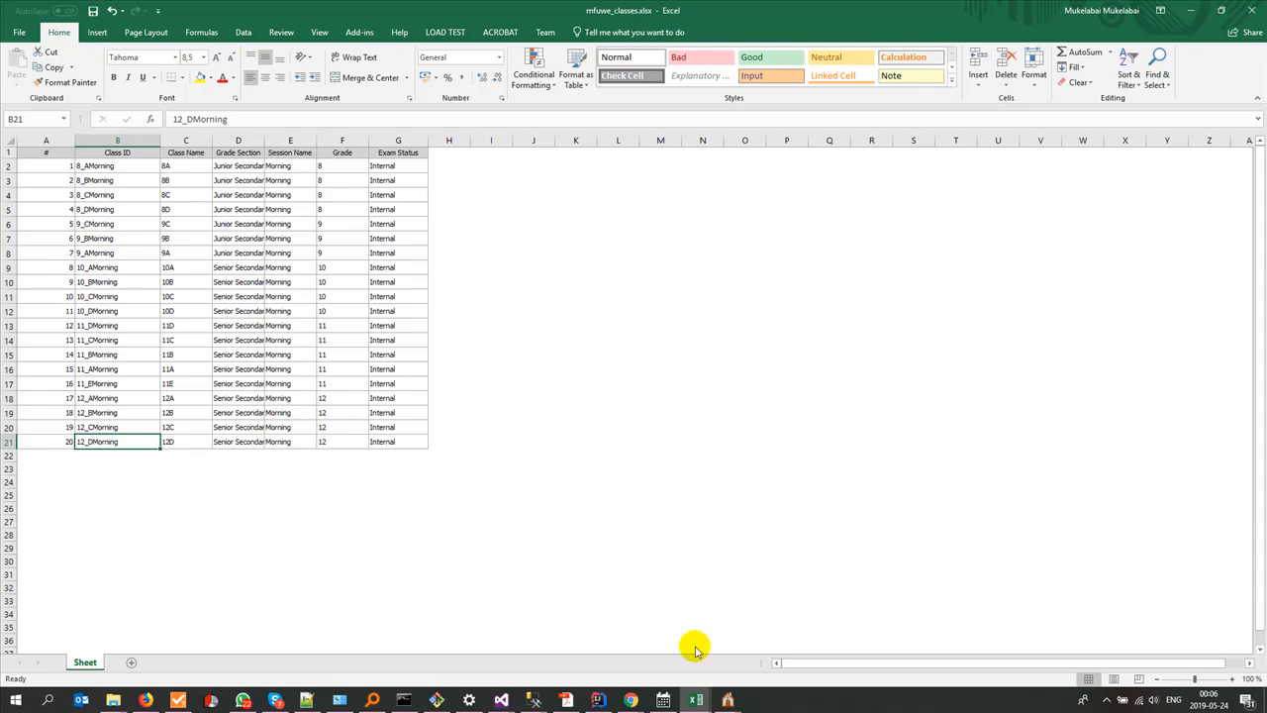
pyautogui.moveTo(727, 700)
pyautogui.click(809, 616)
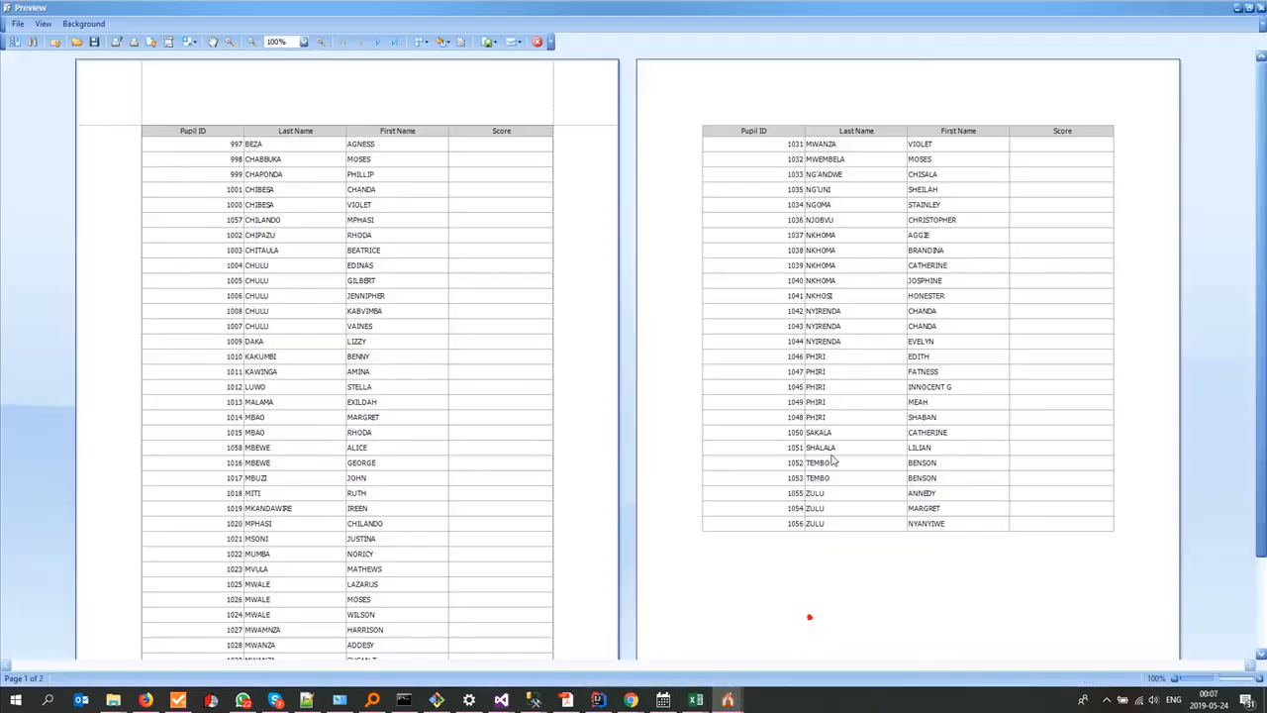
pyautogui.click(1260, 8)
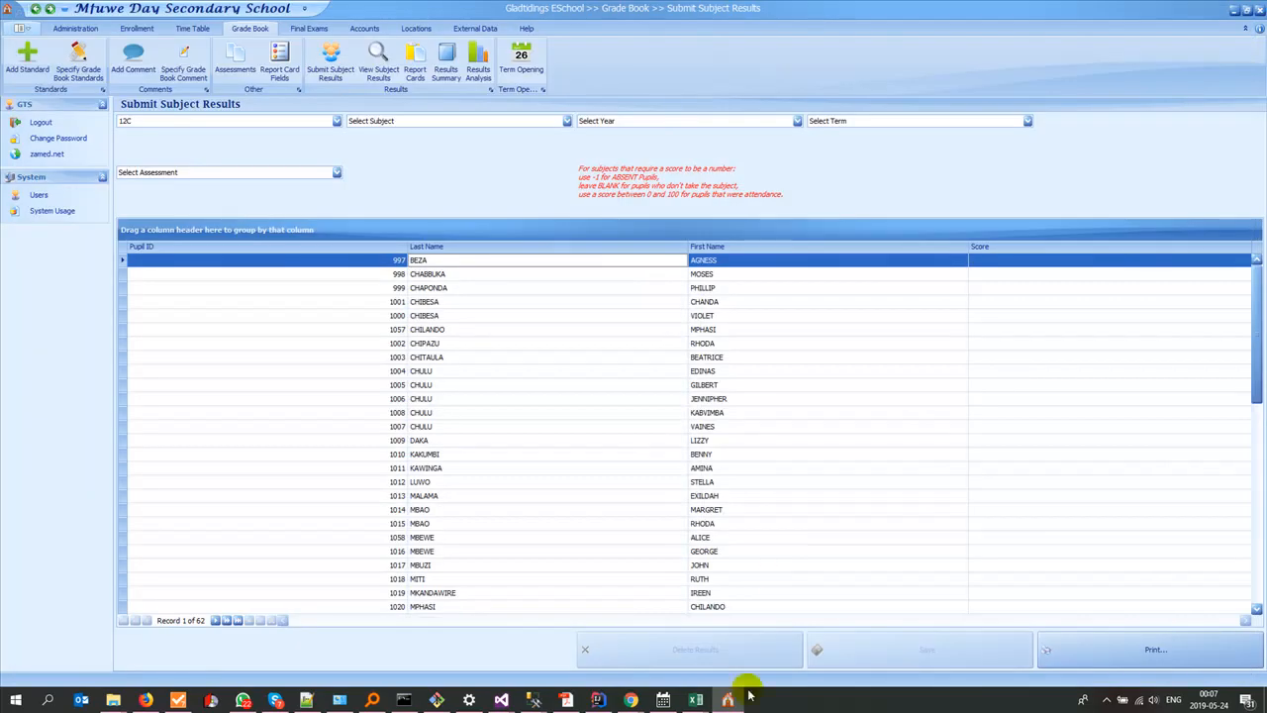
pyautogui.click(76, 27)
pyautogui.click(18, 59)
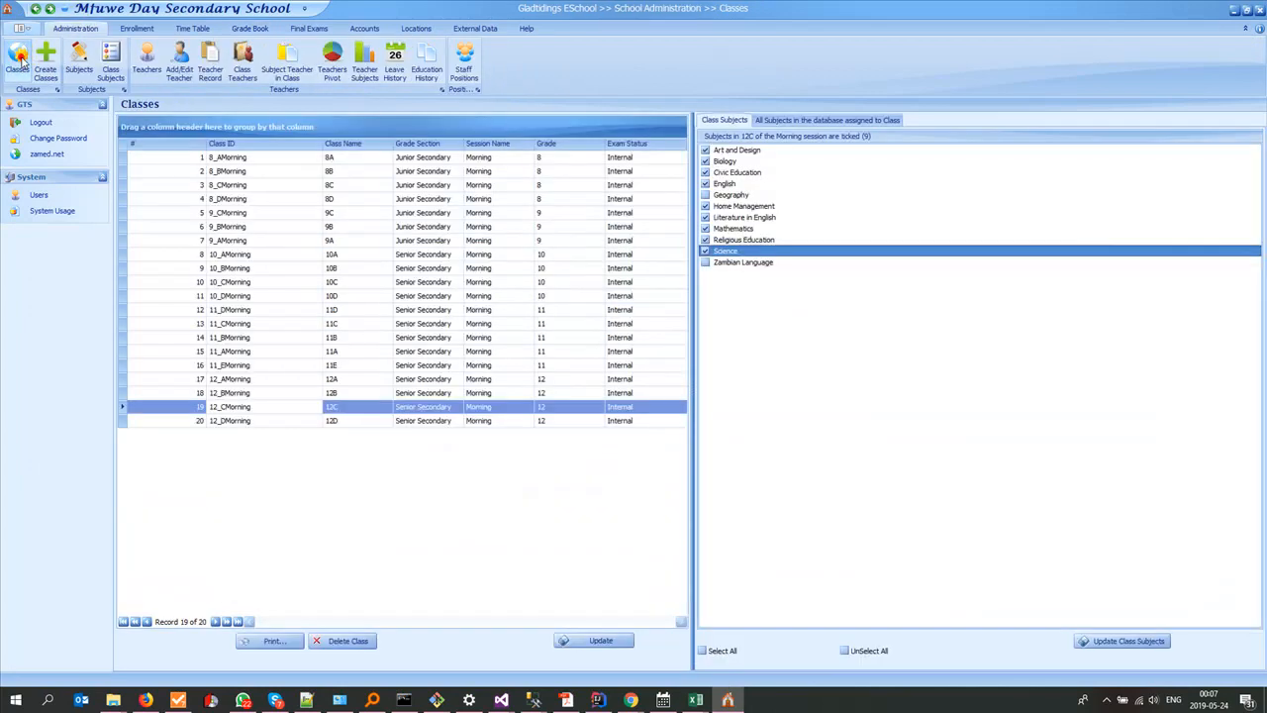
# Step: Remove the Class ID column from the Classes grid and add it back before Class Name from the Column Chooser
pyautogui.moveTo(237, 148); pyautogui.dragTo(425, 127)
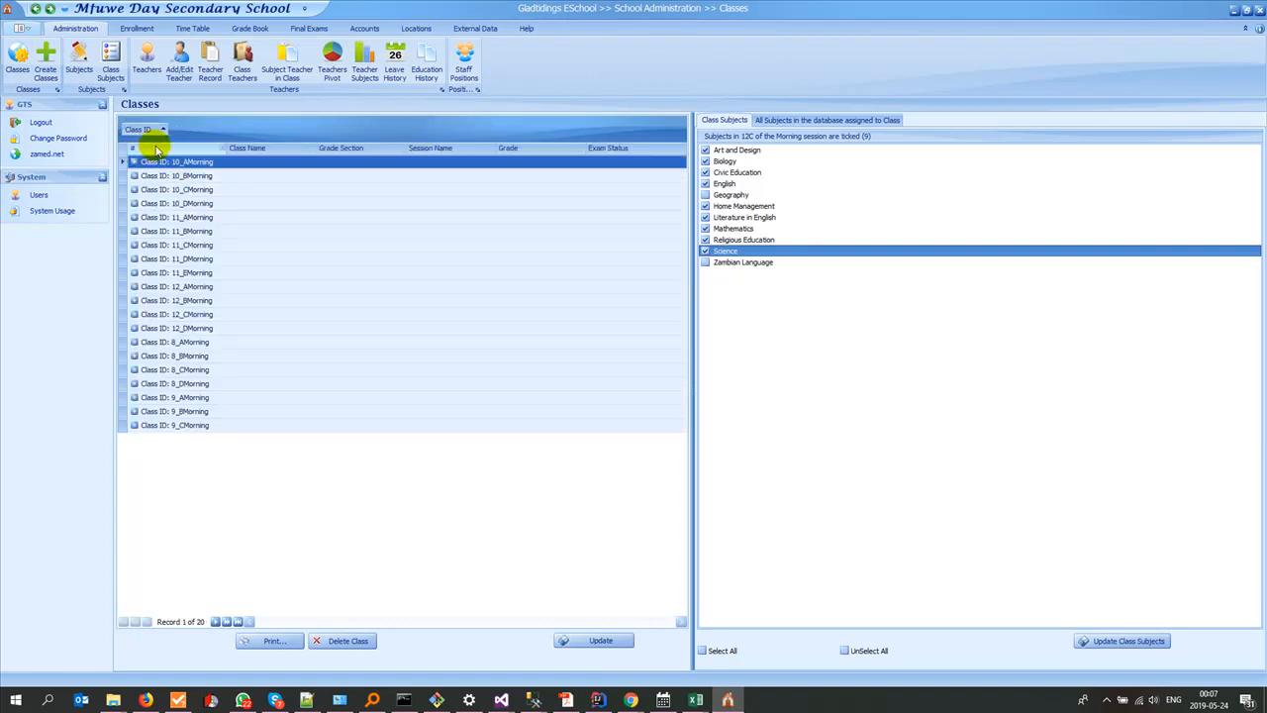
pyautogui.moveTo(143, 129); pyautogui.dragTo(594, 99)
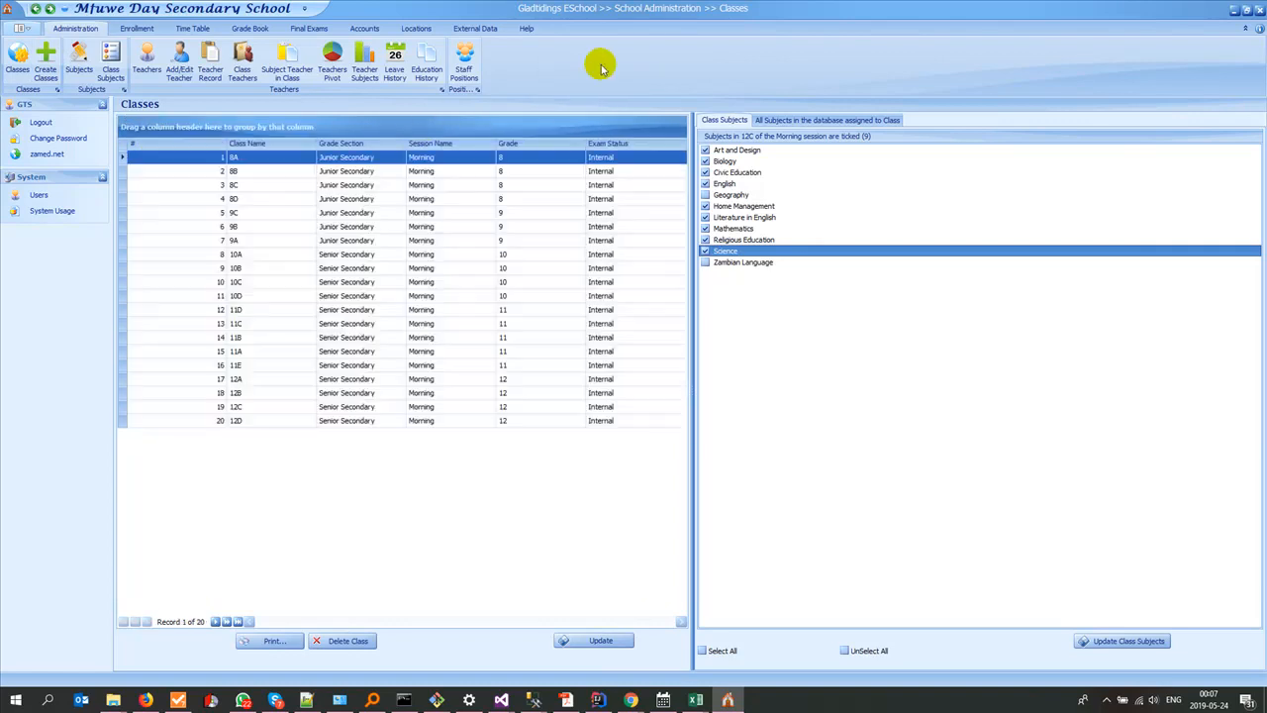
pyautogui.rightClick(256, 144)
pyautogui.click(307, 236)
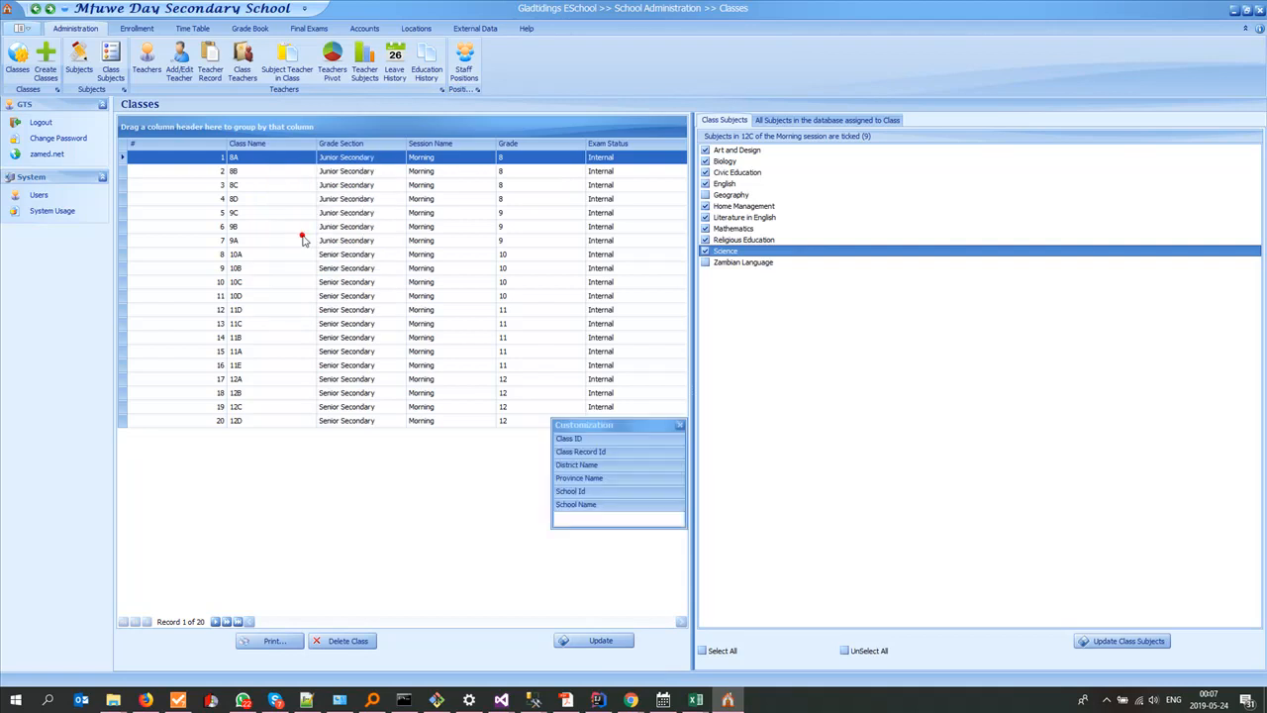
pyautogui.moveTo(569, 438); pyautogui.dragTo(235, 170)
pyautogui.click(679, 425)
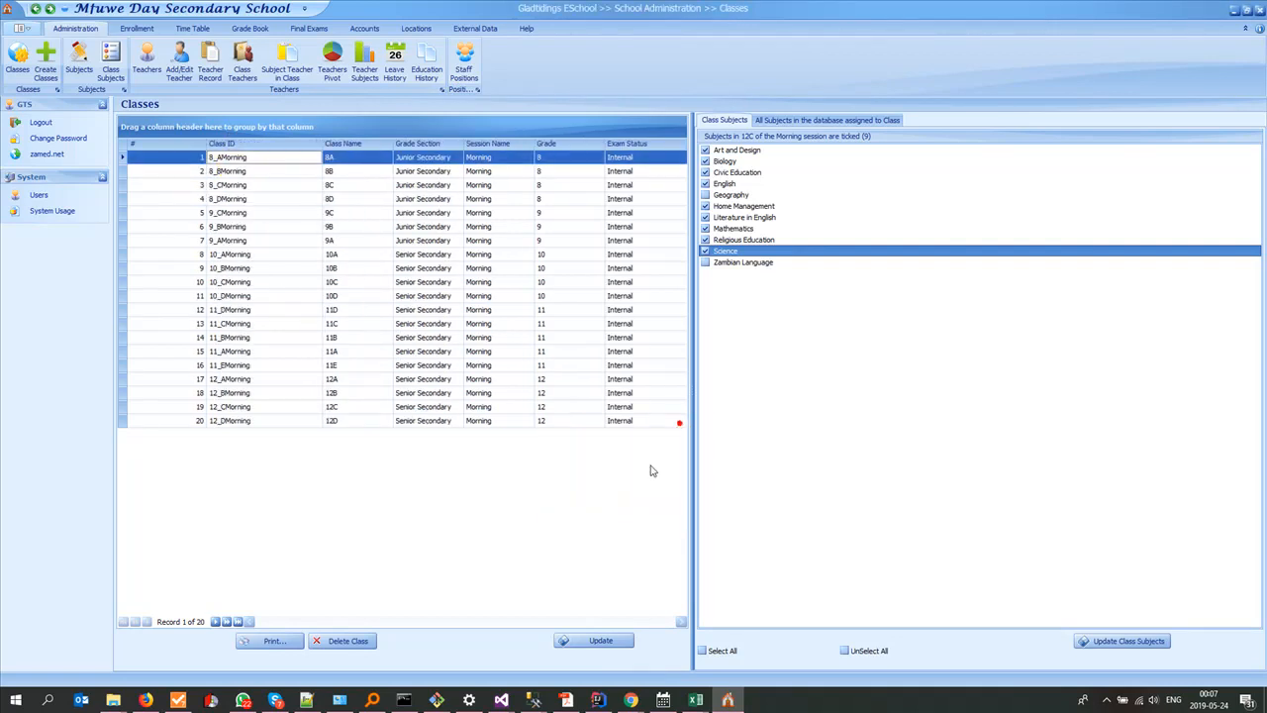
# Step: Open the print preview of the class list and check the XLSX export options without exporting
pyautogui.click(277, 641)
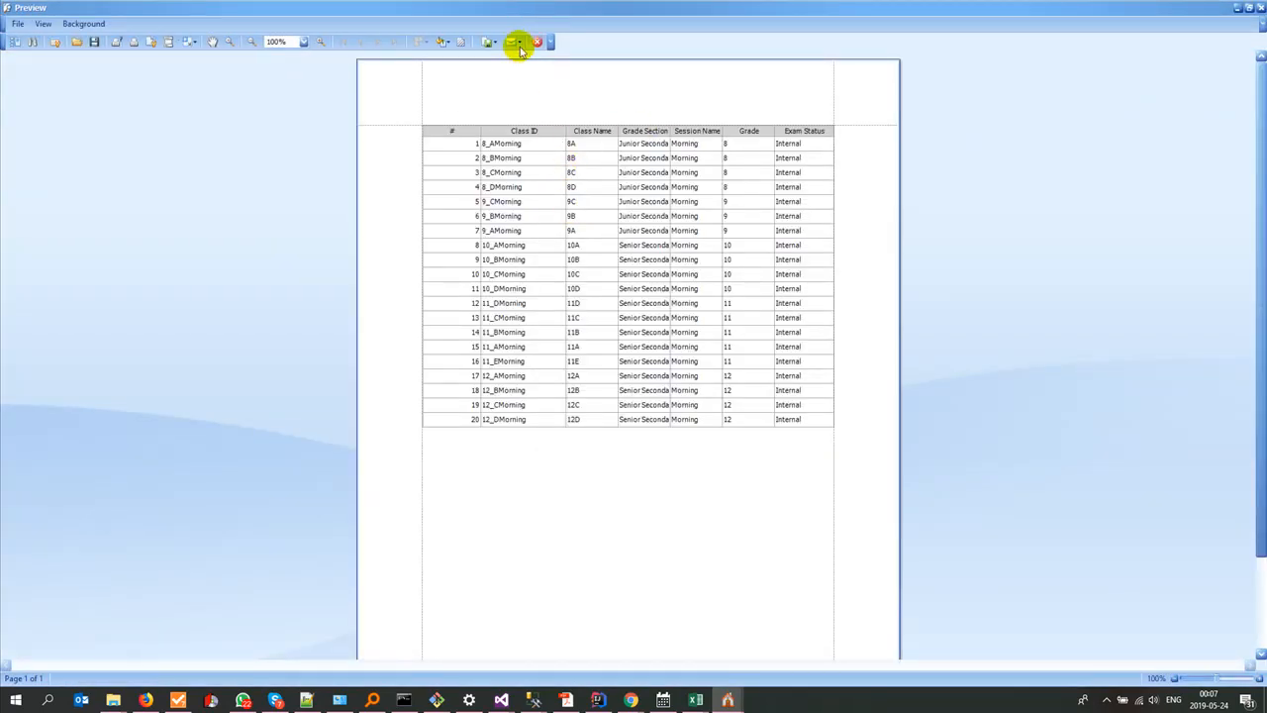
pyautogui.click(492, 43)
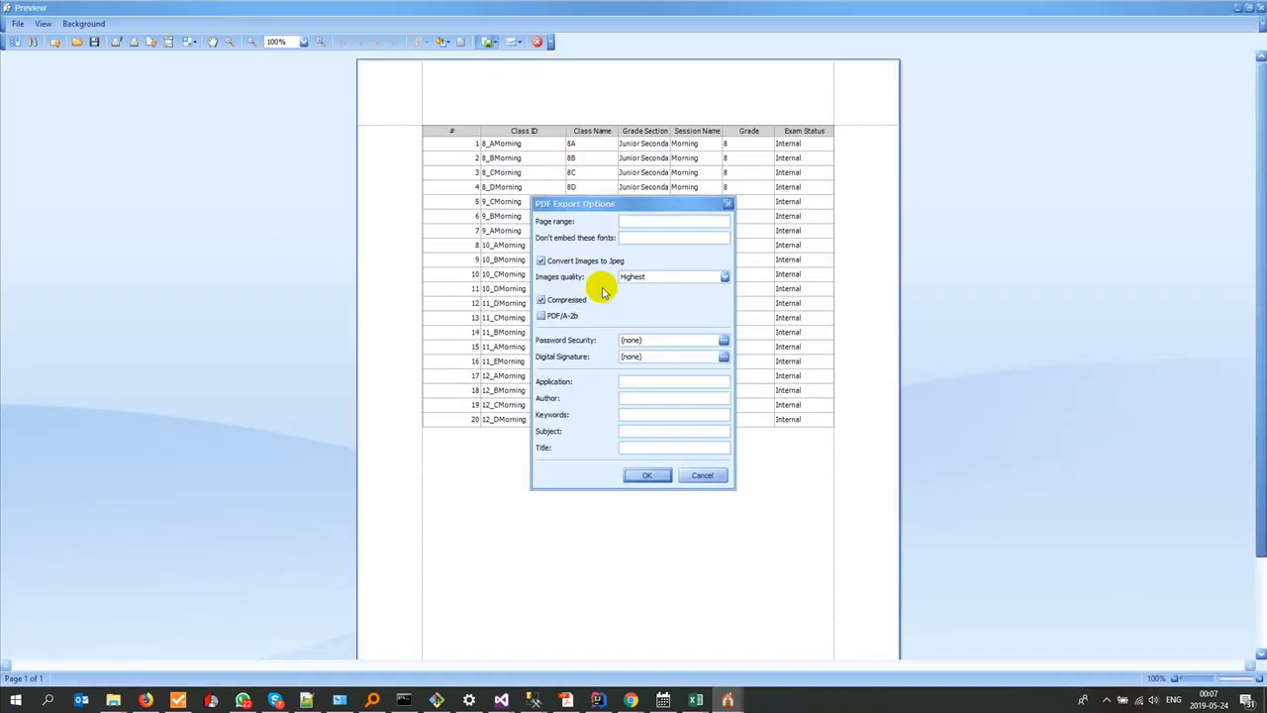
pyautogui.click(712, 482)
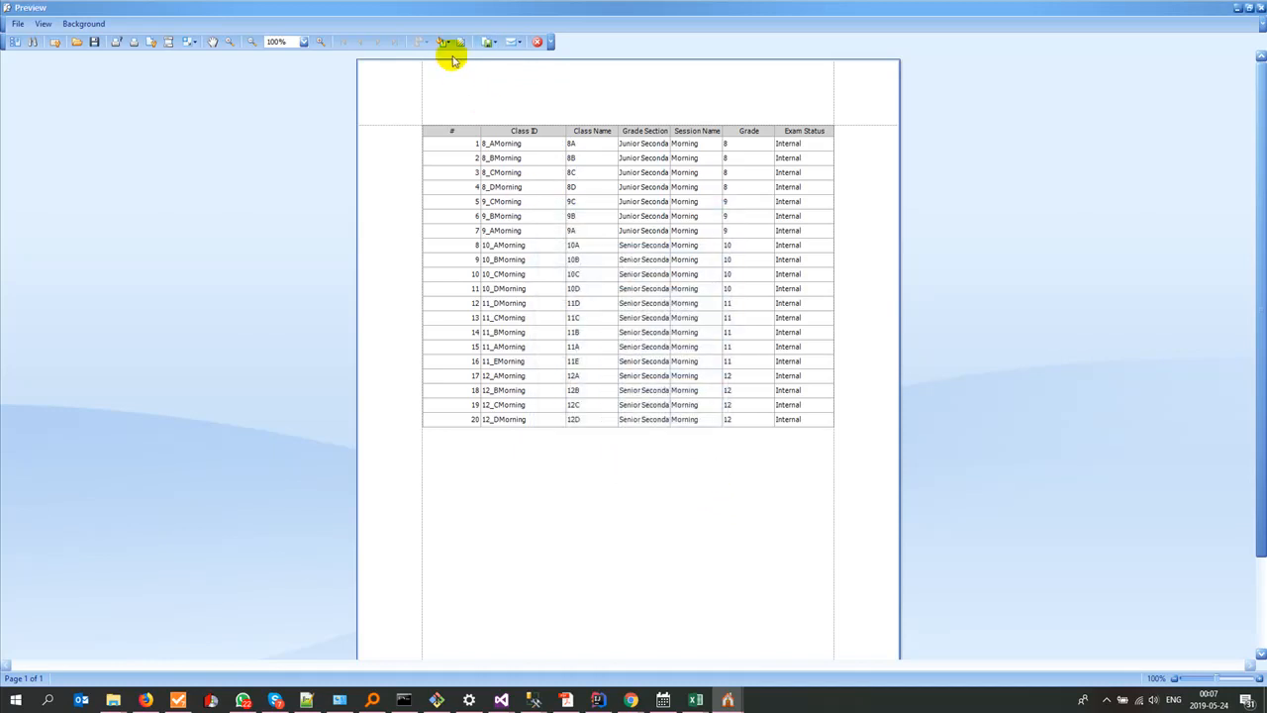
pyautogui.click(493, 45)
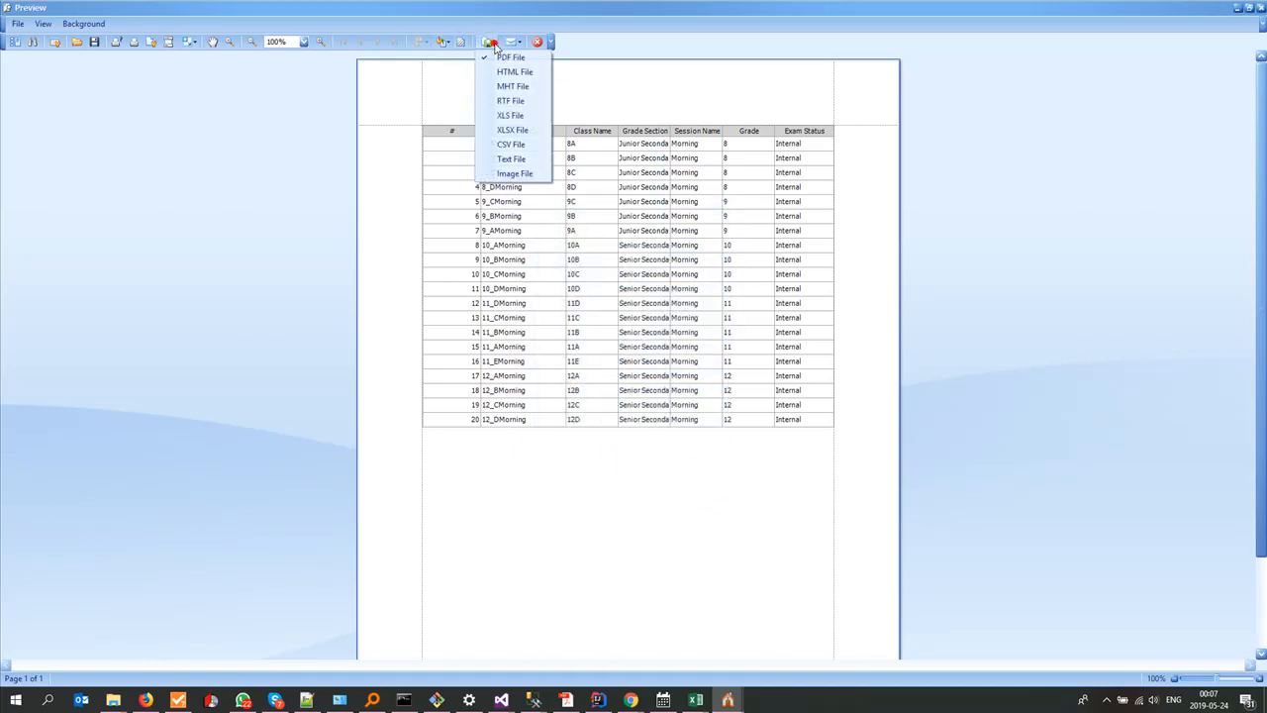
pyautogui.click(502, 129)
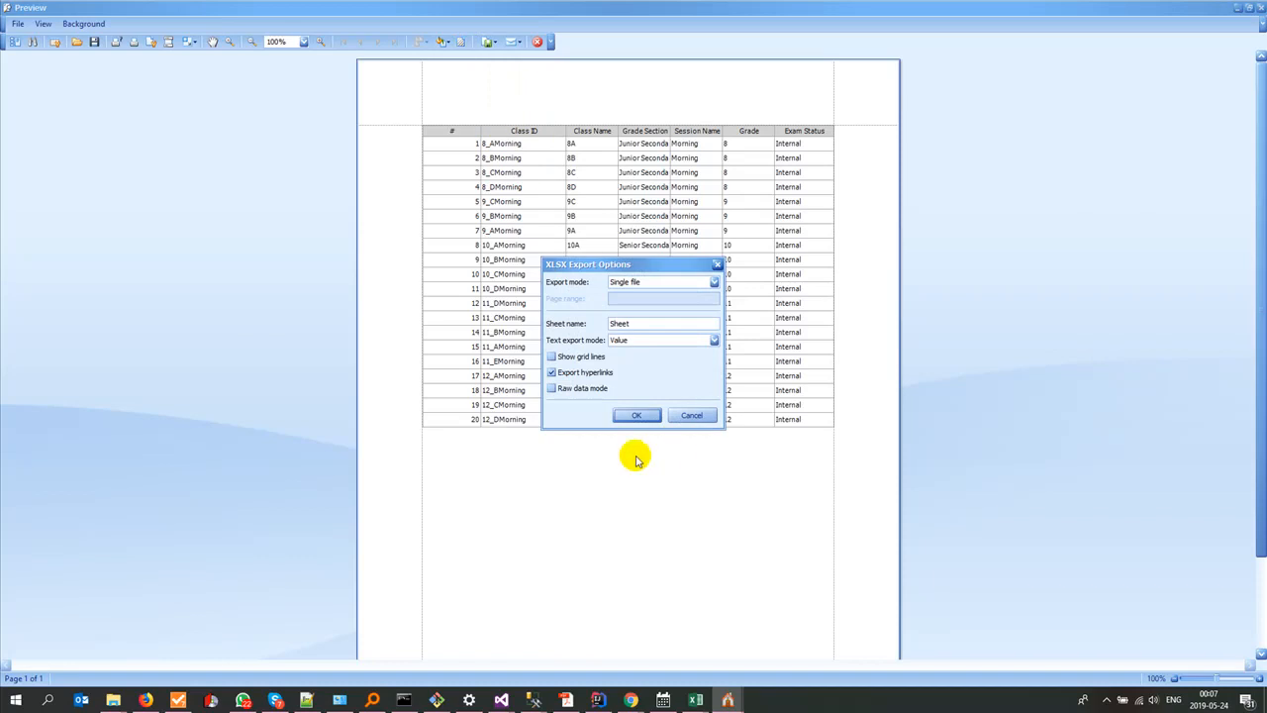
pyautogui.click(693, 416)
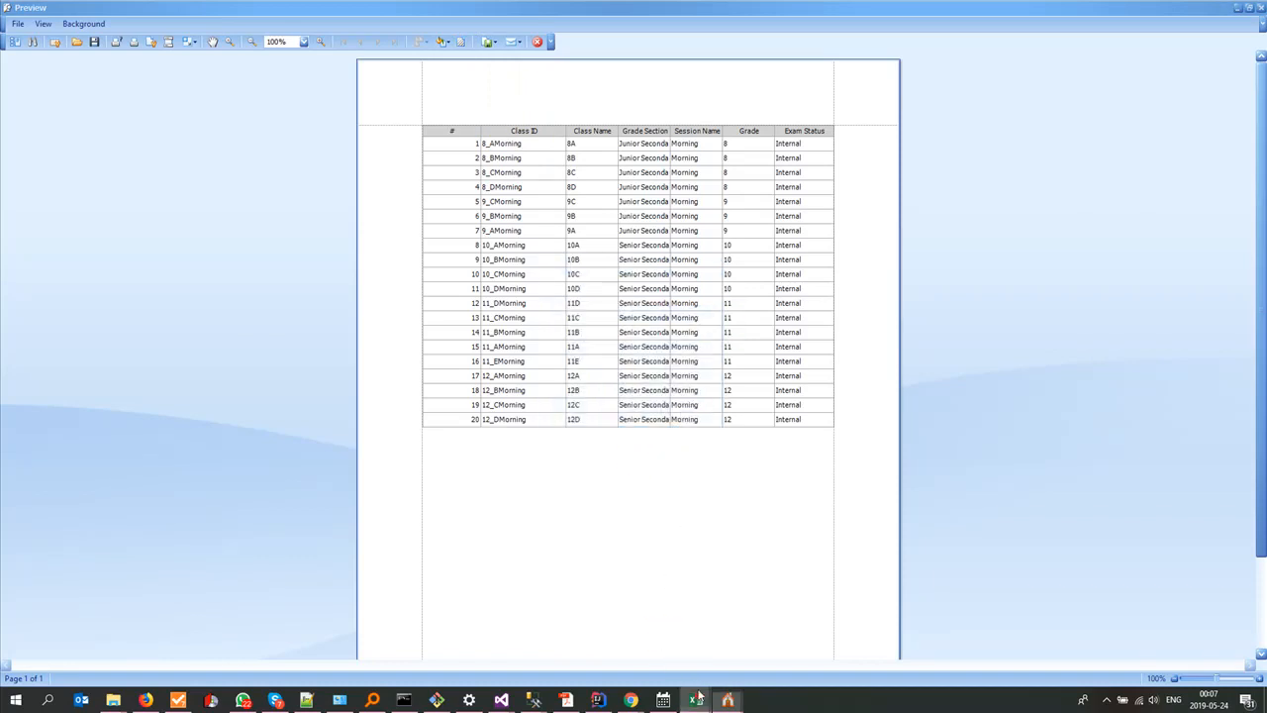
# Step: Copy the class ID 12_CMorning from mfuwe_classes.xlsx into the ClassID cell H2 of results12C.xlsx
pyautogui.moveTo(695, 699)
pyautogui.click(610, 638)
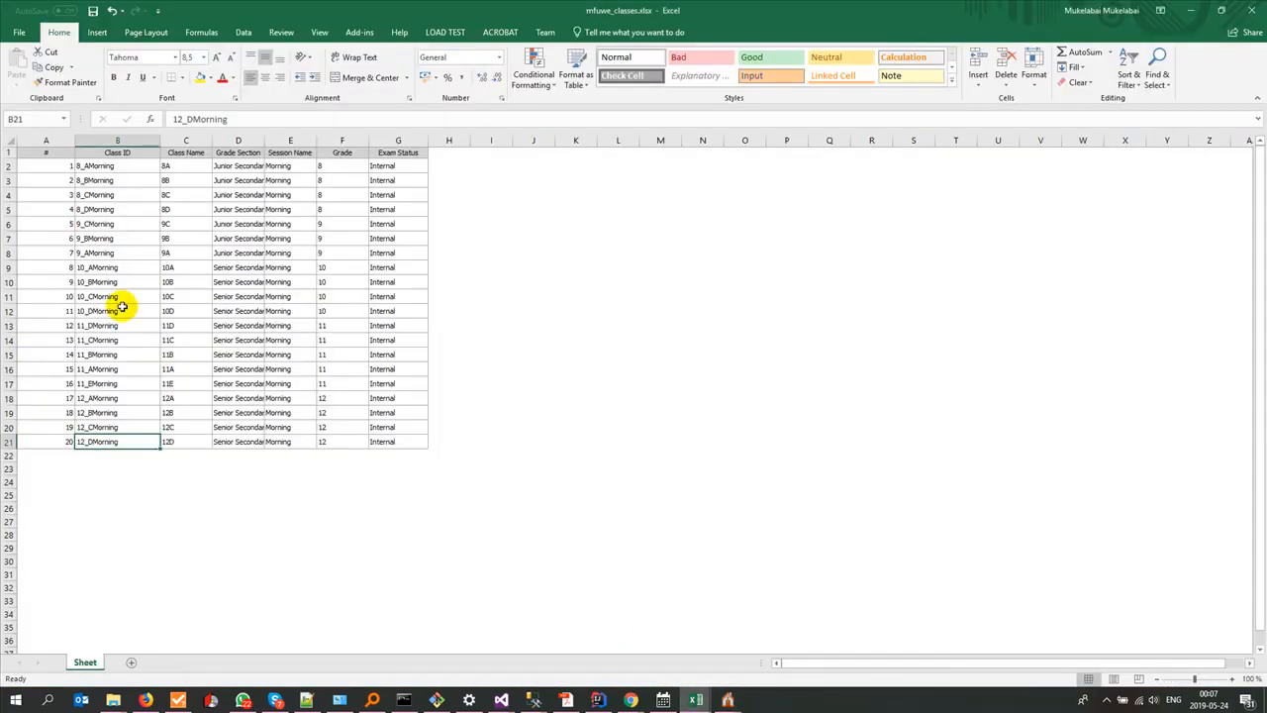
pyautogui.click(99, 427)
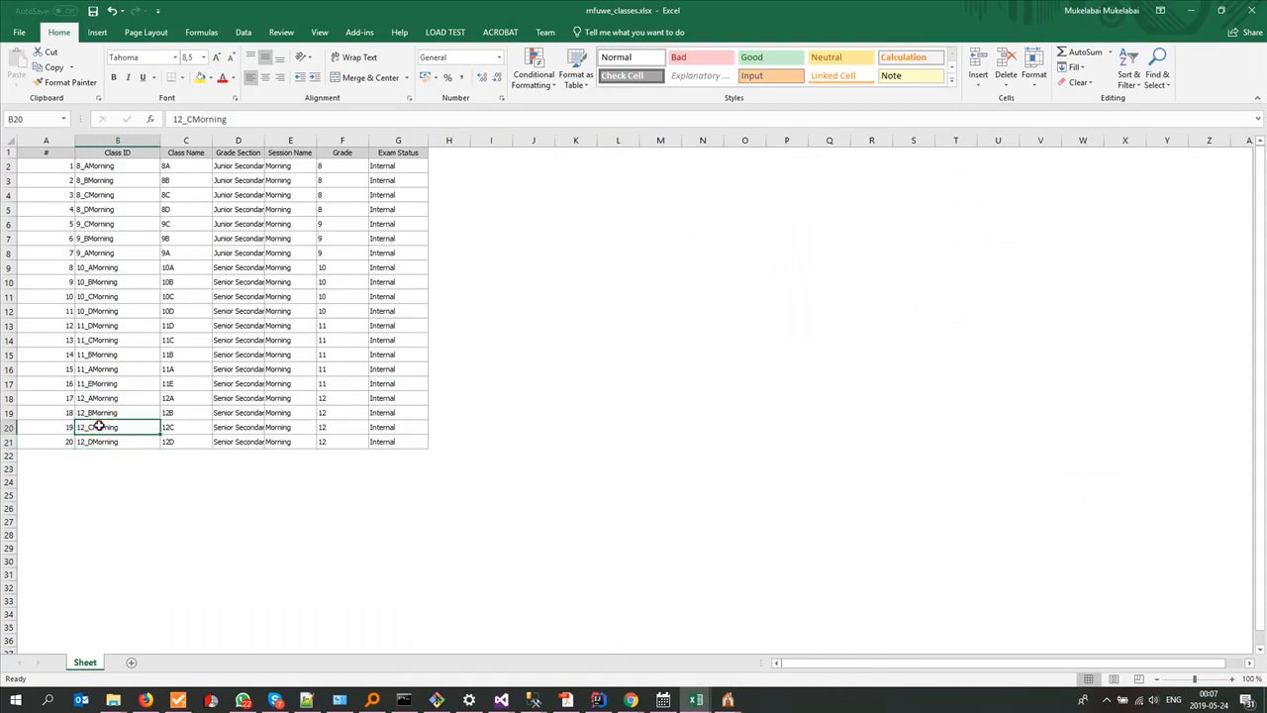
pyautogui.hotkey('ctrl', 'c')
pyautogui.hotkey('alt', 'Tab')
pyautogui.hotkey('alt', 'Tab')
pyautogui.hotkey('alt', 'Tab')
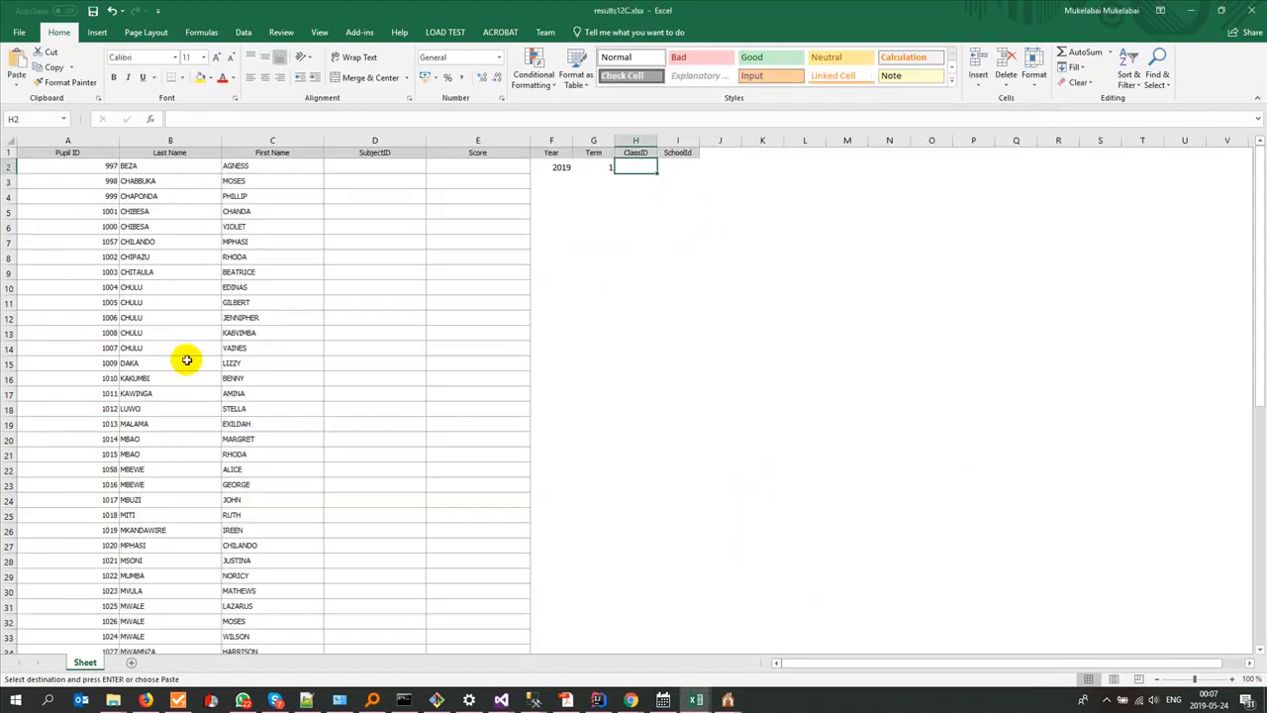
pyautogui.hotkey('ctrl', 'v')
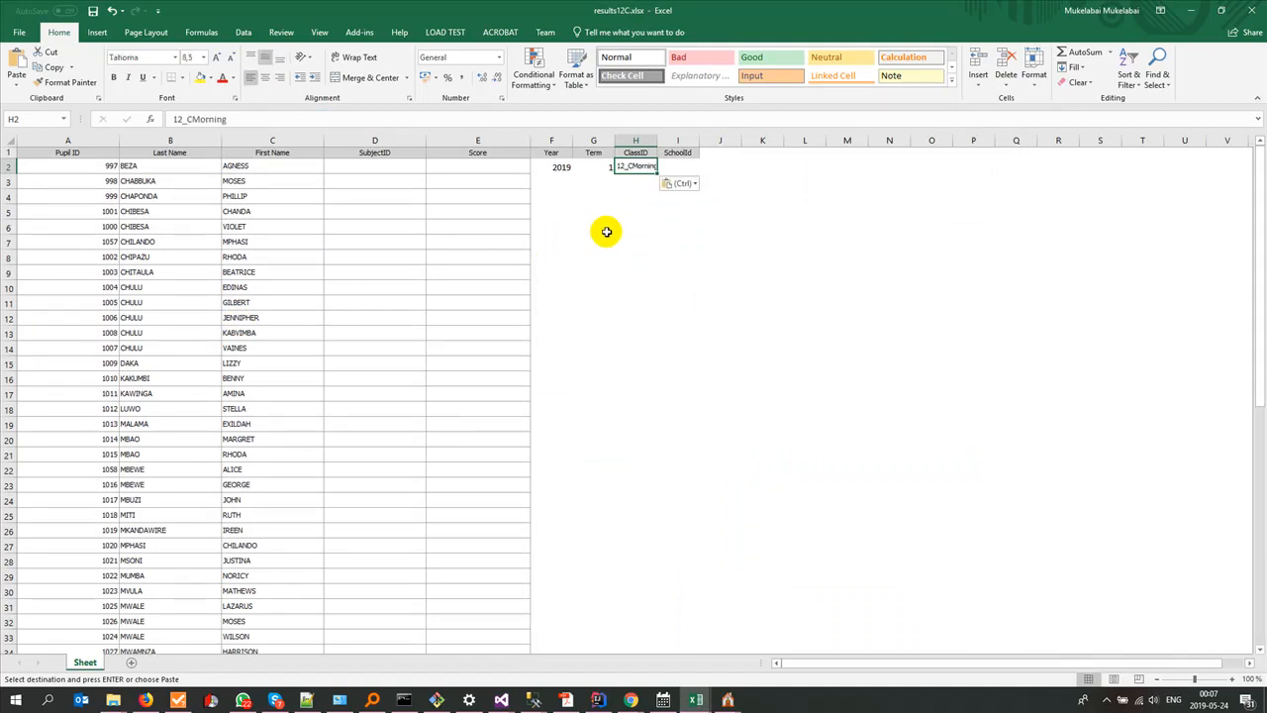
# Step: Enter 1 as the SchoolId in row 2 and select that row's Year to SchoolId cells, F2:I2
pyautogui.click(673, 165)
pyautogui.write('1')
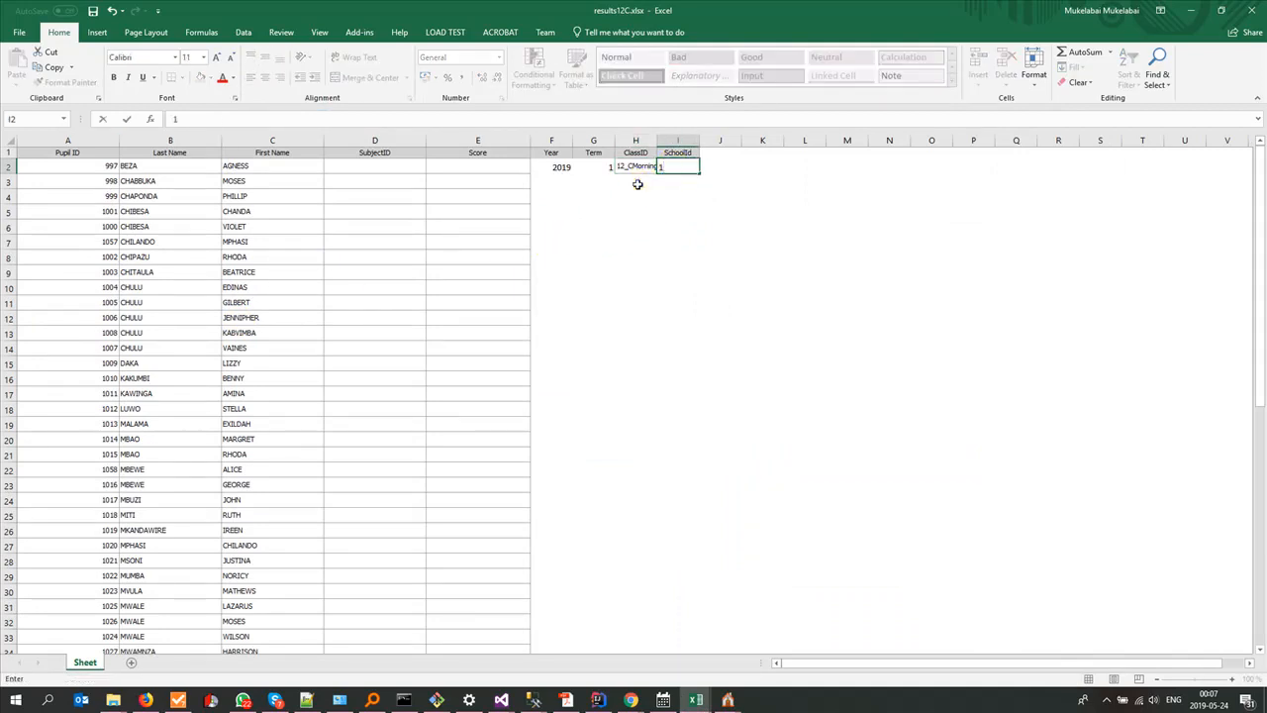
pyautogui.click(638, 182)
pyautogui.moveTo(561, 166); pyautogui.dragTo(687, 165)
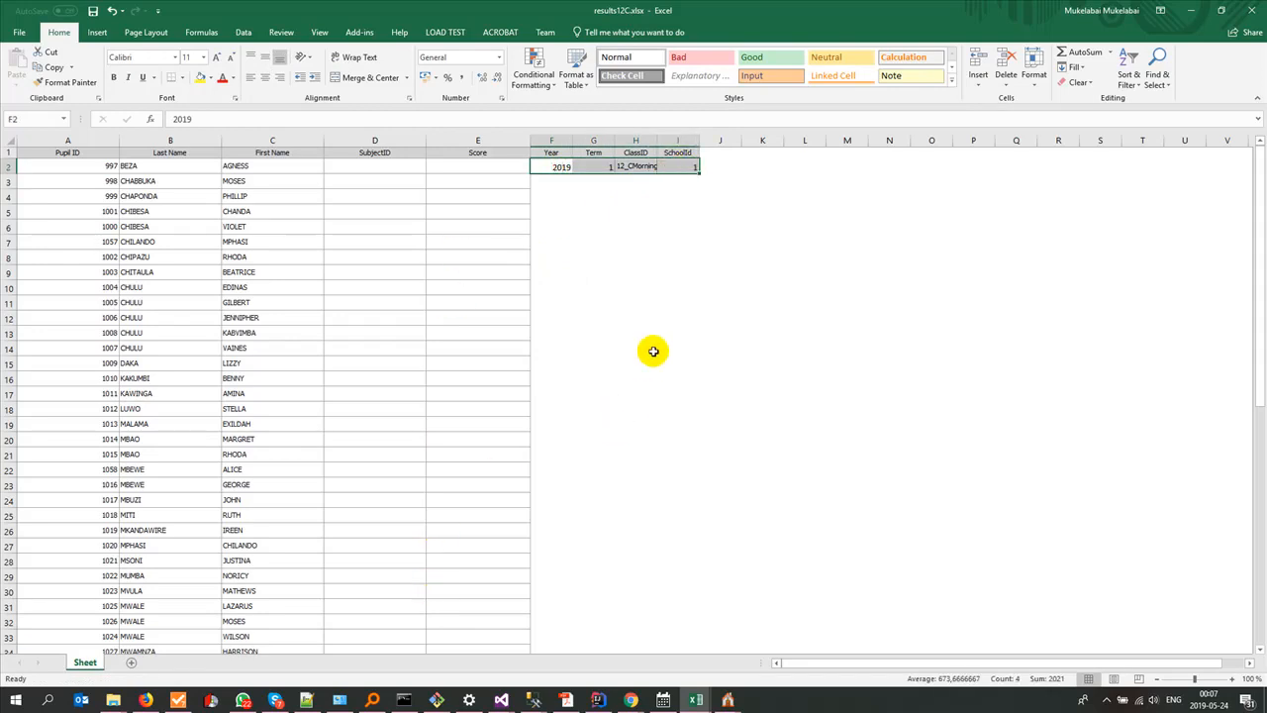
# Step: Fill the Year, Term, ClassID and SchoolId values from row 2 down to row 63
pyautogui.moveTo(698, 177); pyautogui.dragTo(649, 600)
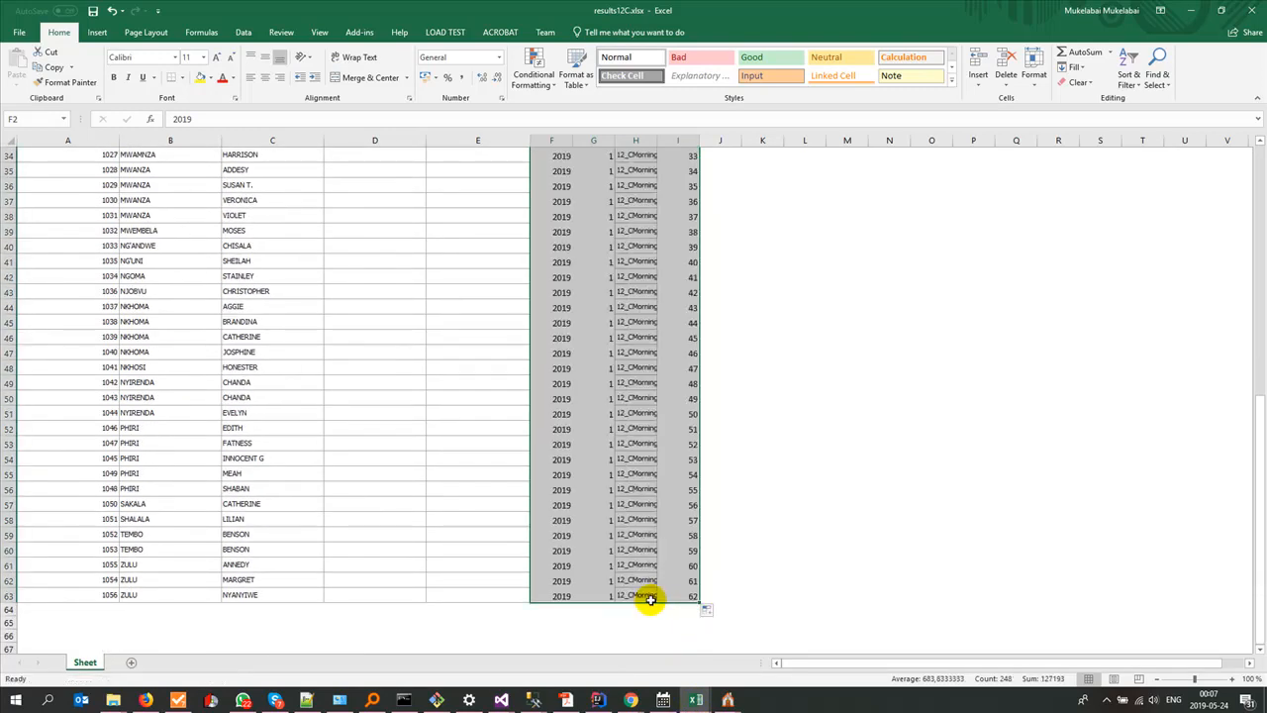
# Step: Switch to Mfuwe Day Sec School Data2Be Entered.xlsx and go through the 12C sheet's subject columns one by one, from MATH to ART
pyautogui.click(696, 699)
pyautogui.click(465, 641)
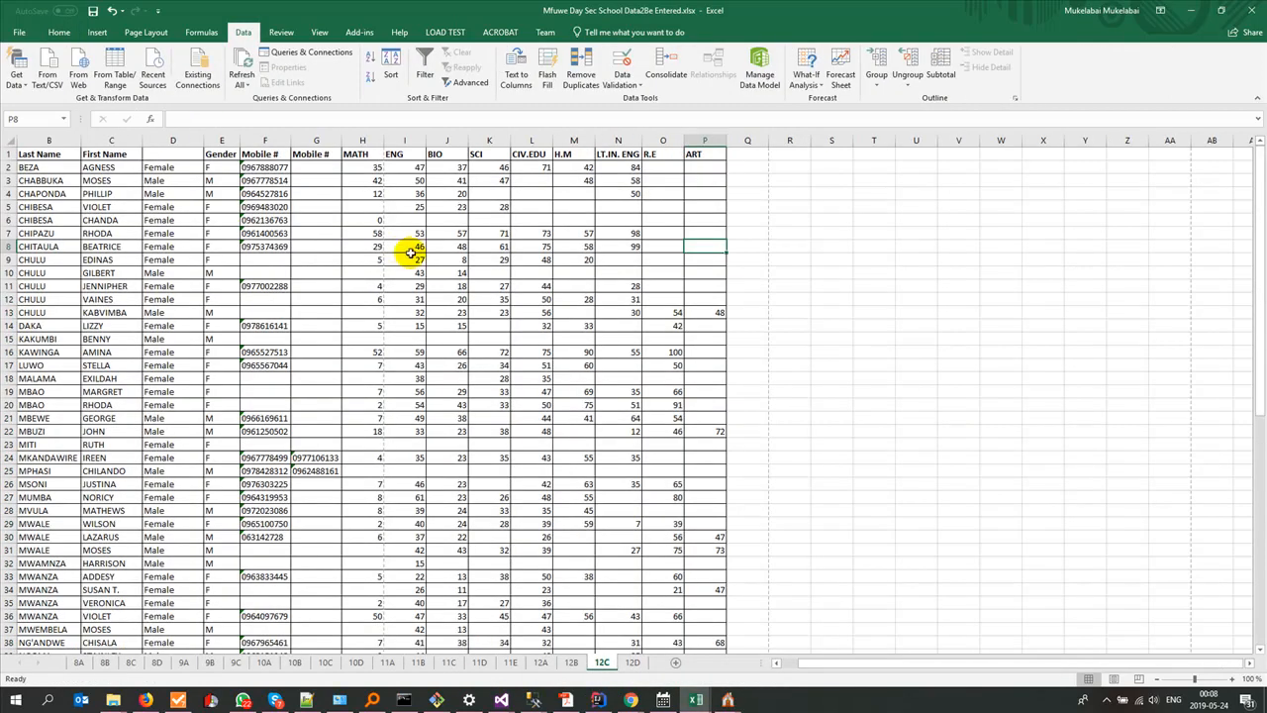
pyautogui.click(363, 140)
pyautogui.click(401, 140)
pyautogui.click(446, 140)
pyautogui.click(489, 139)
pyautogui.click(532, 139)
pyautogui.click(574, 140)
pyautogui.click(617, 139)
pyautogui.click(662, 139)
pyautogui.click(694, 140)
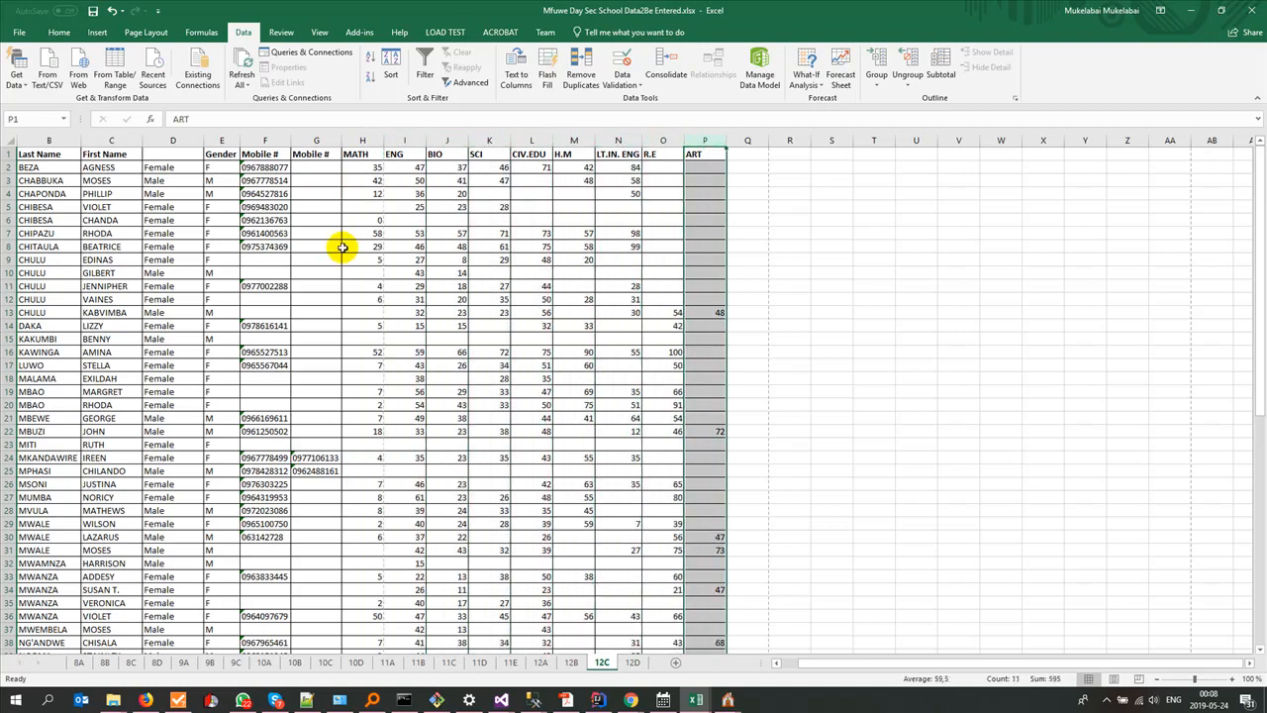
# Step: Return to results12C.xlsx and look over the pupil rows and the SubjectID column through the end of the list
pyautogui.hotkey('alt', 'Tab')
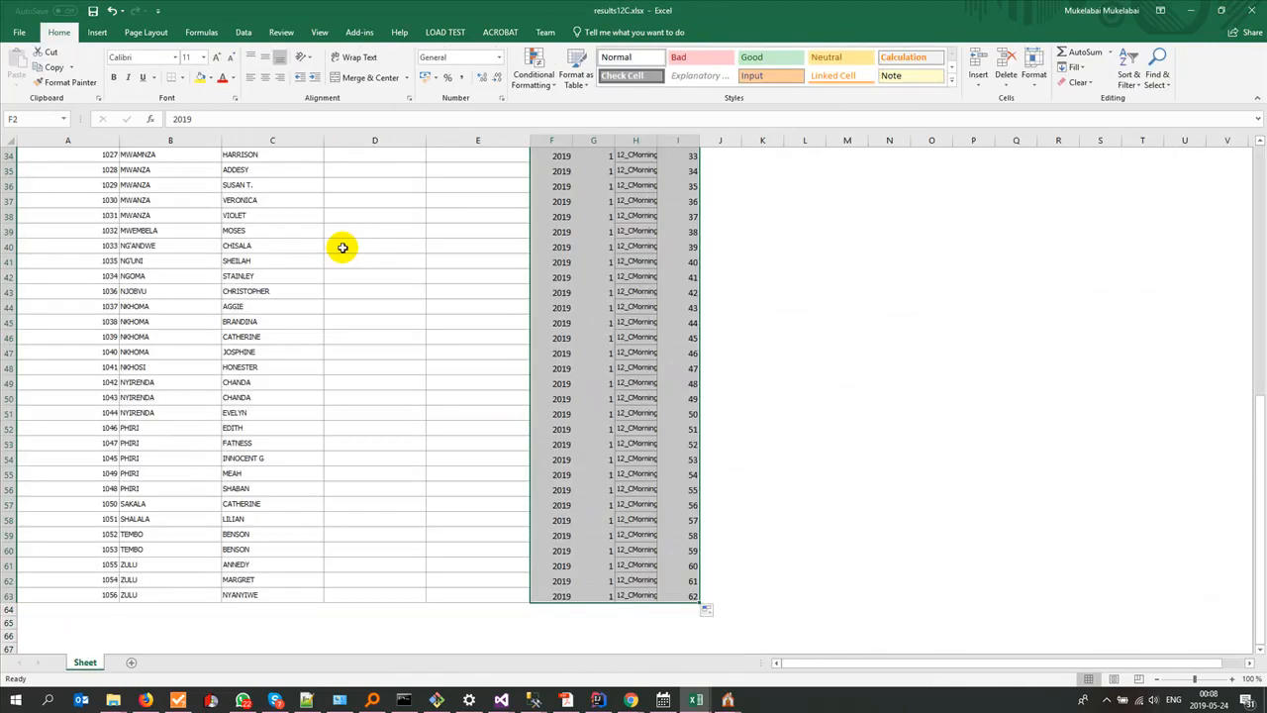
pyautogui.scroll(11, 156, 343)
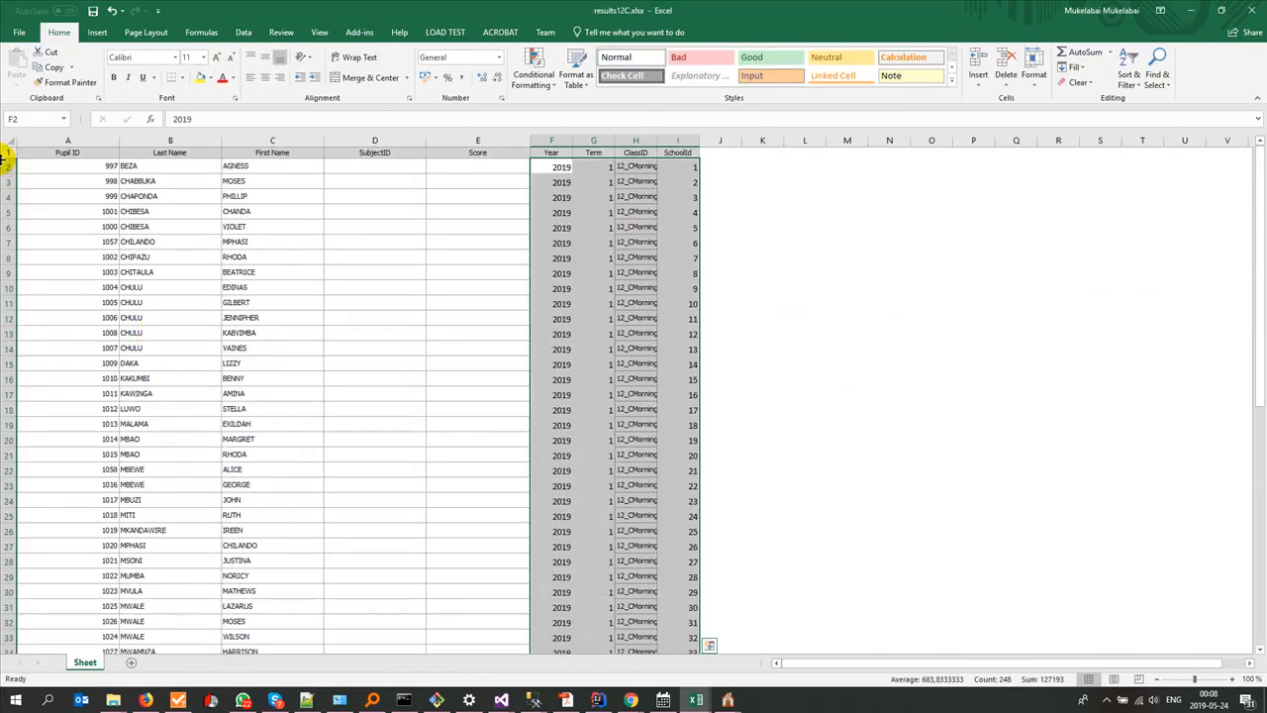
pyautogui.click(374, 164)
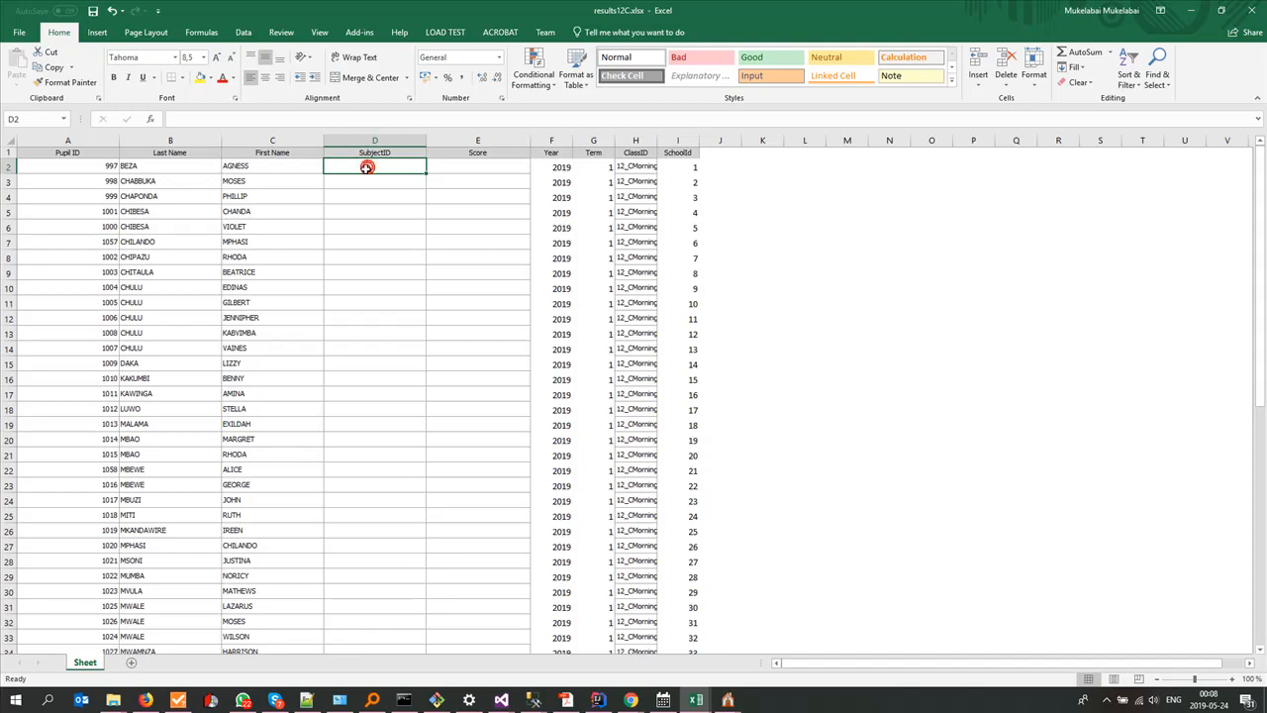
pyautogui.scroll(-6, 362, 579)
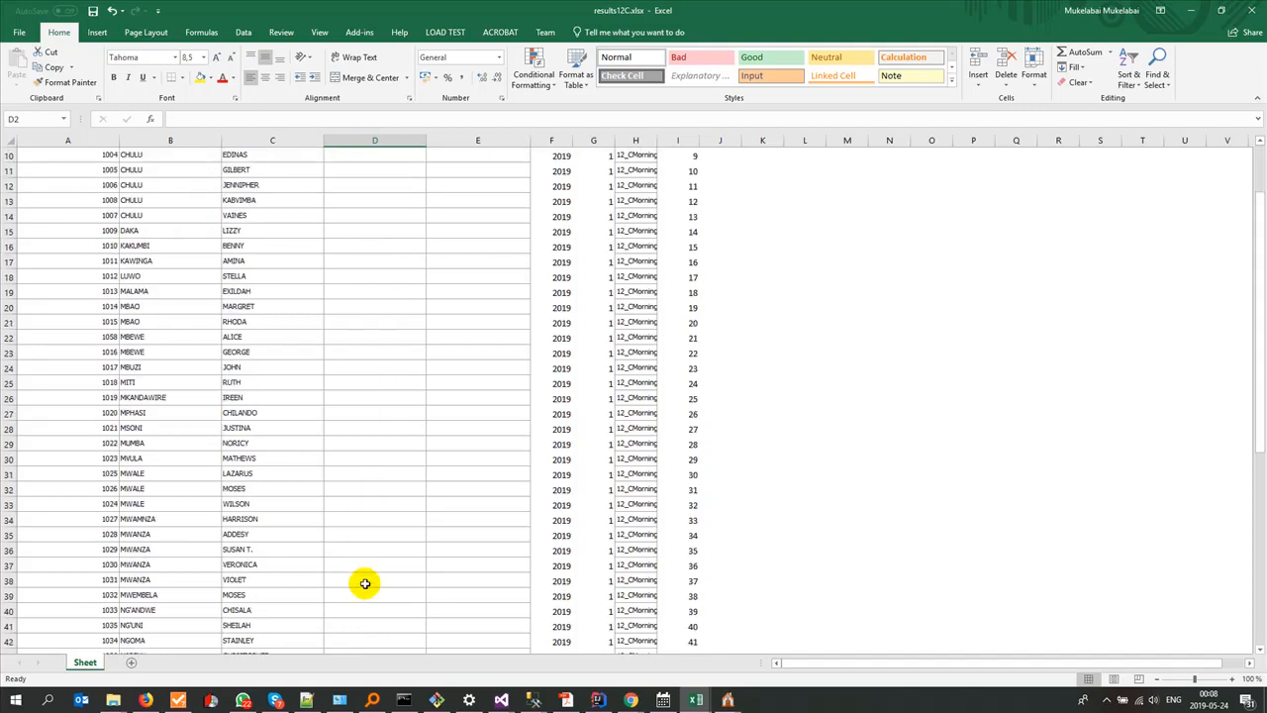
pyautogui.scroll(6, 371, 411)
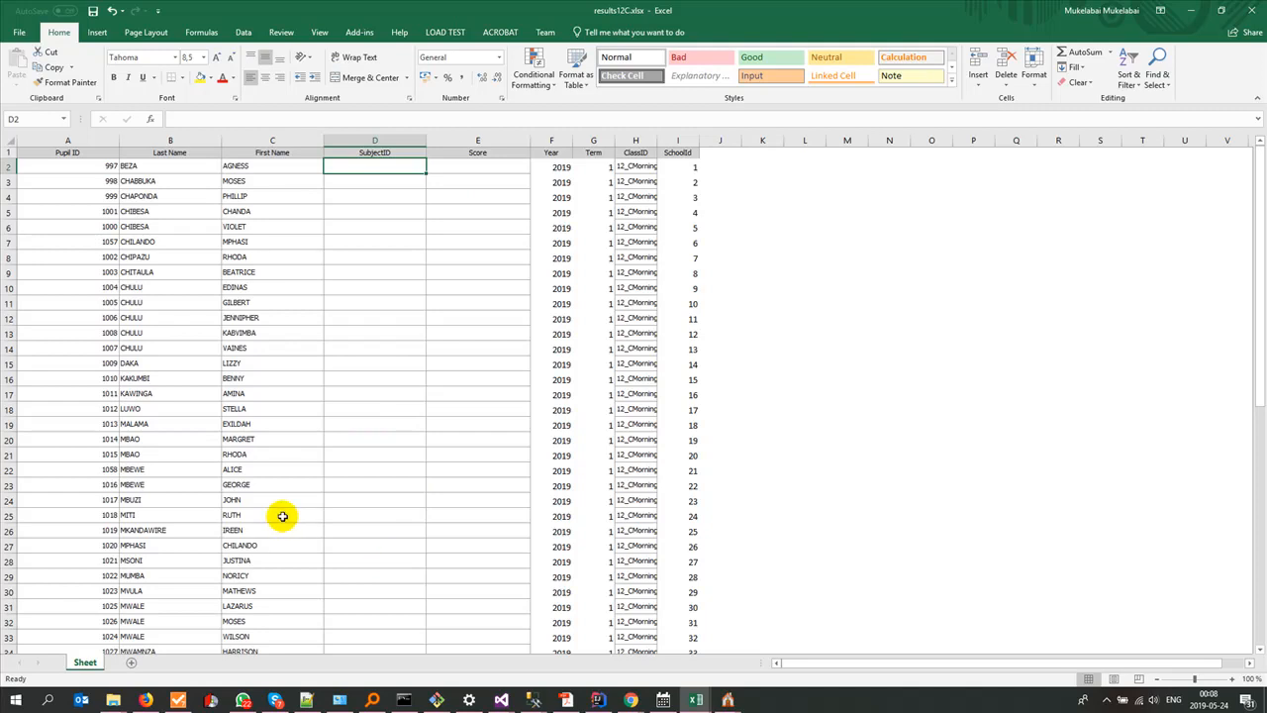
pyautogui.scroll(-19, 283, 520)
pyautogui.scroll(-3, 301, 565)
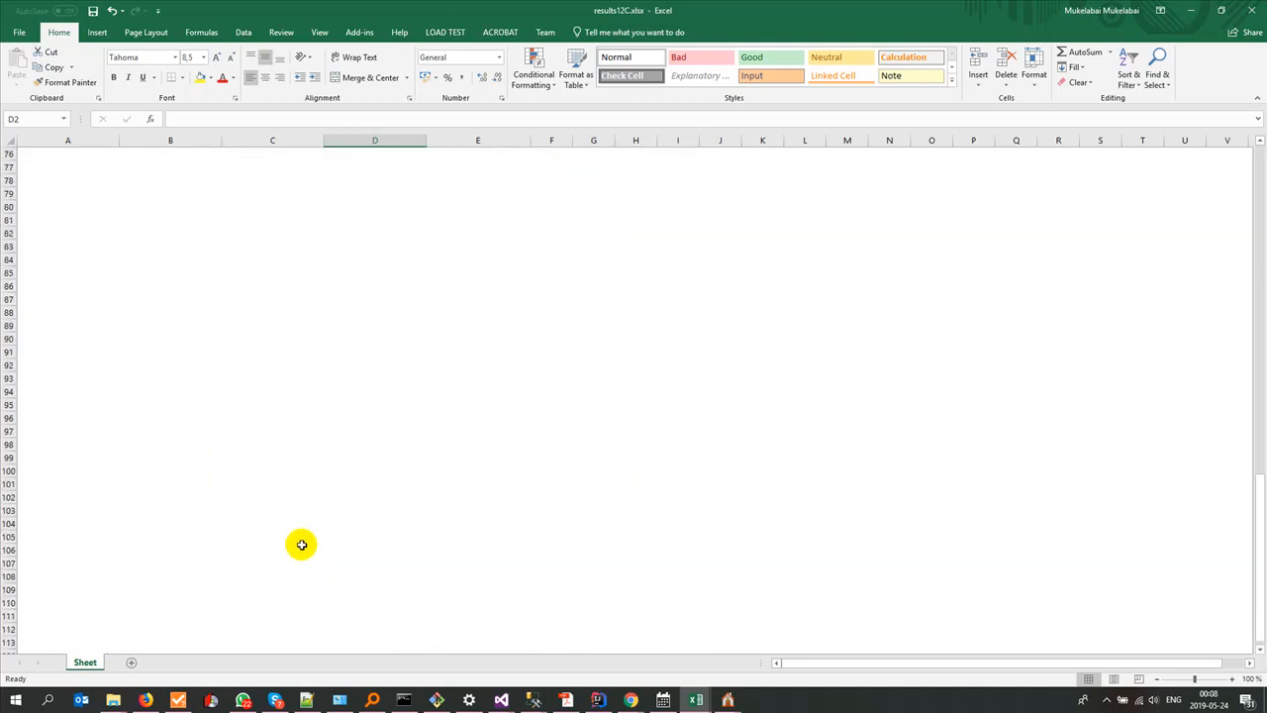
pyautogui.scroll(17, 300, 535)
pyautogui.scroll(5, 299, 531)
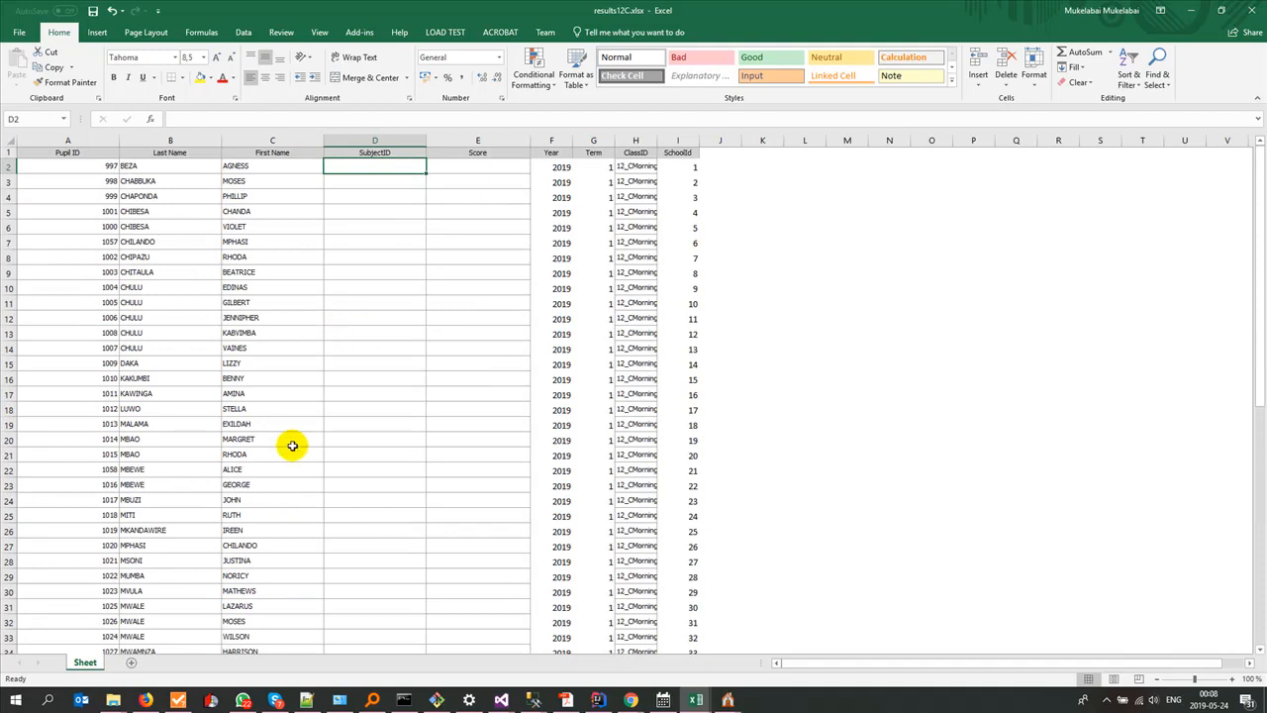
# Step: Try duplicating pupil rows 2 to 63 starting at row 65, and undo the paste
pyautogui.click(8, 165)
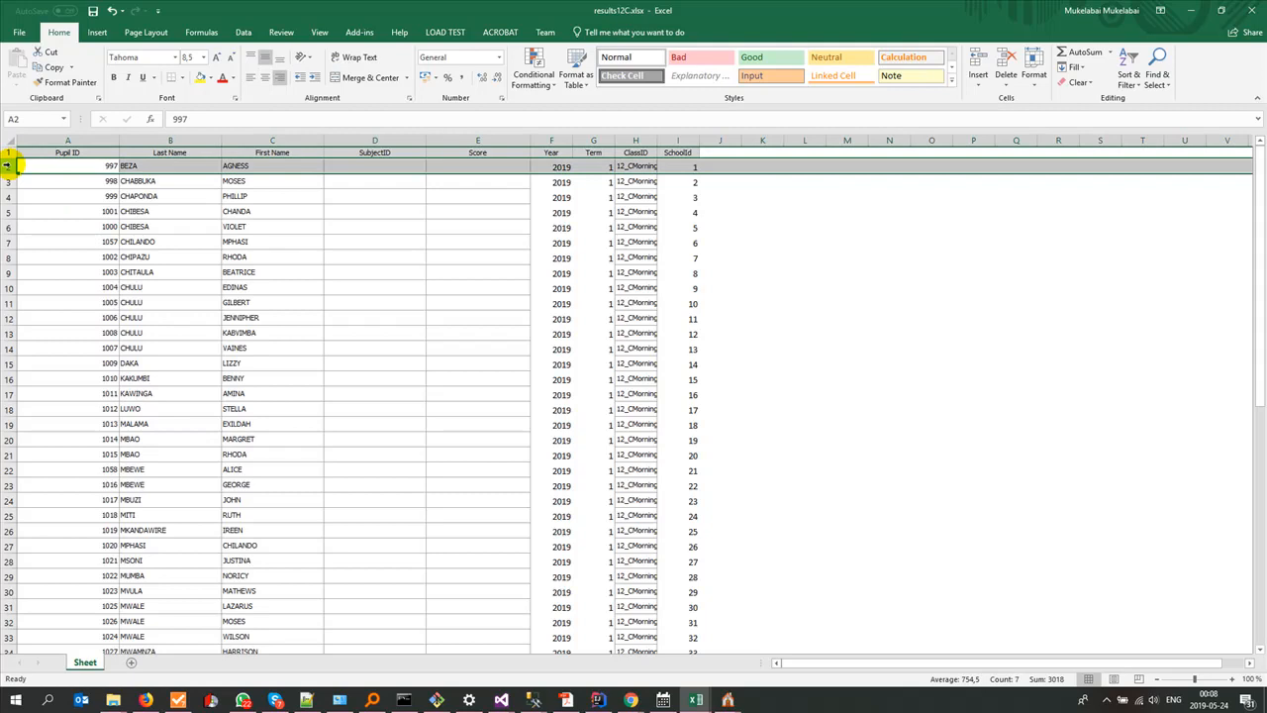
pyautogui.hotkey('ctrl', 'shift', 'Down')
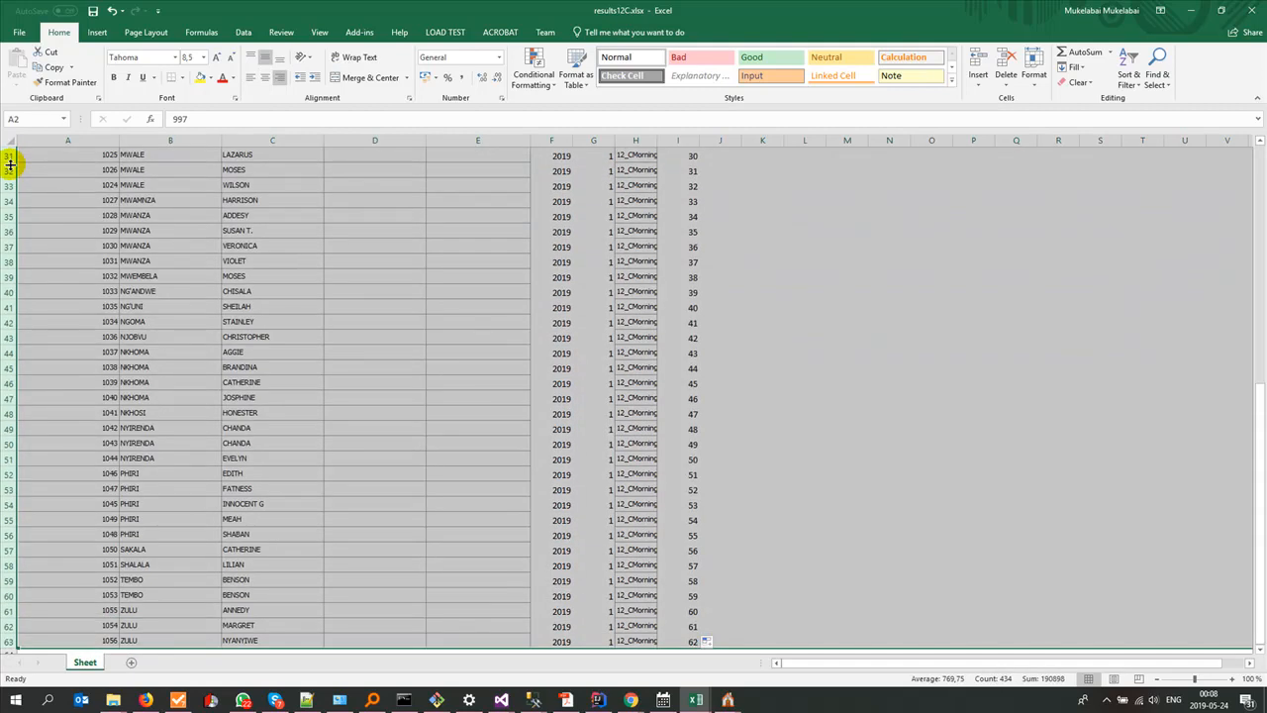
pyautogui.scroll(-4, 9, 165)
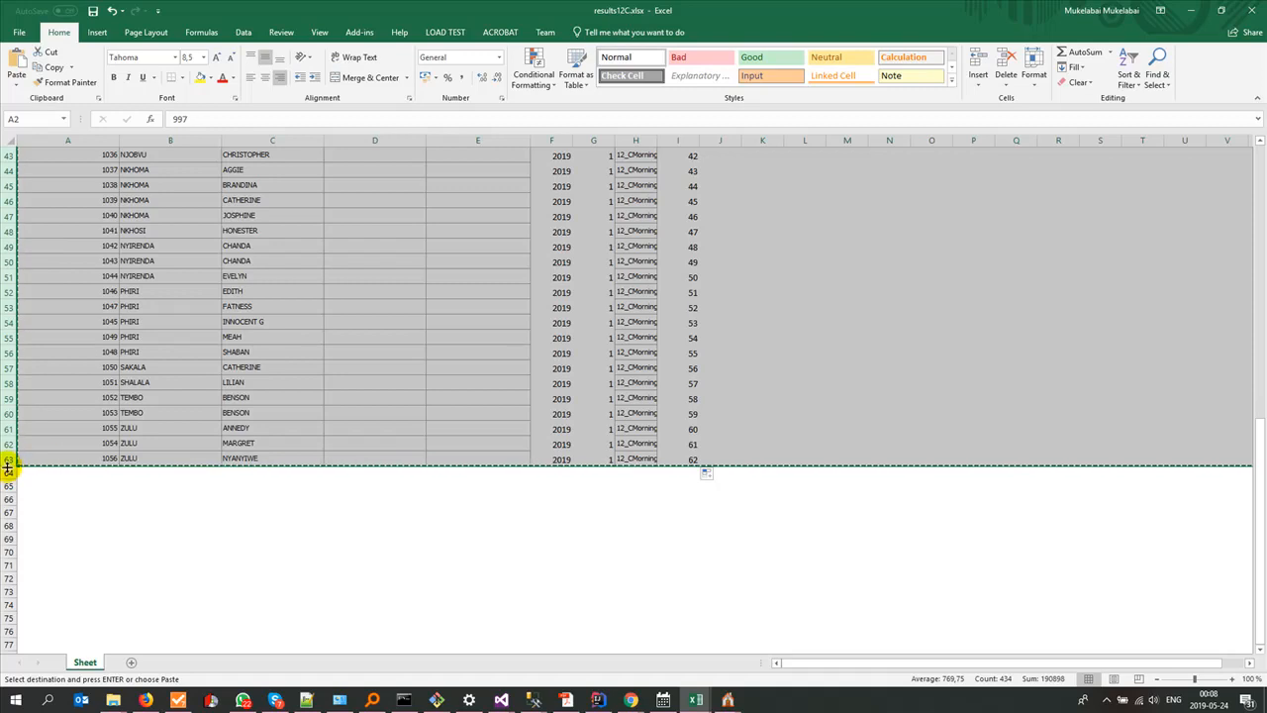
pyautogui.click(7, 473)
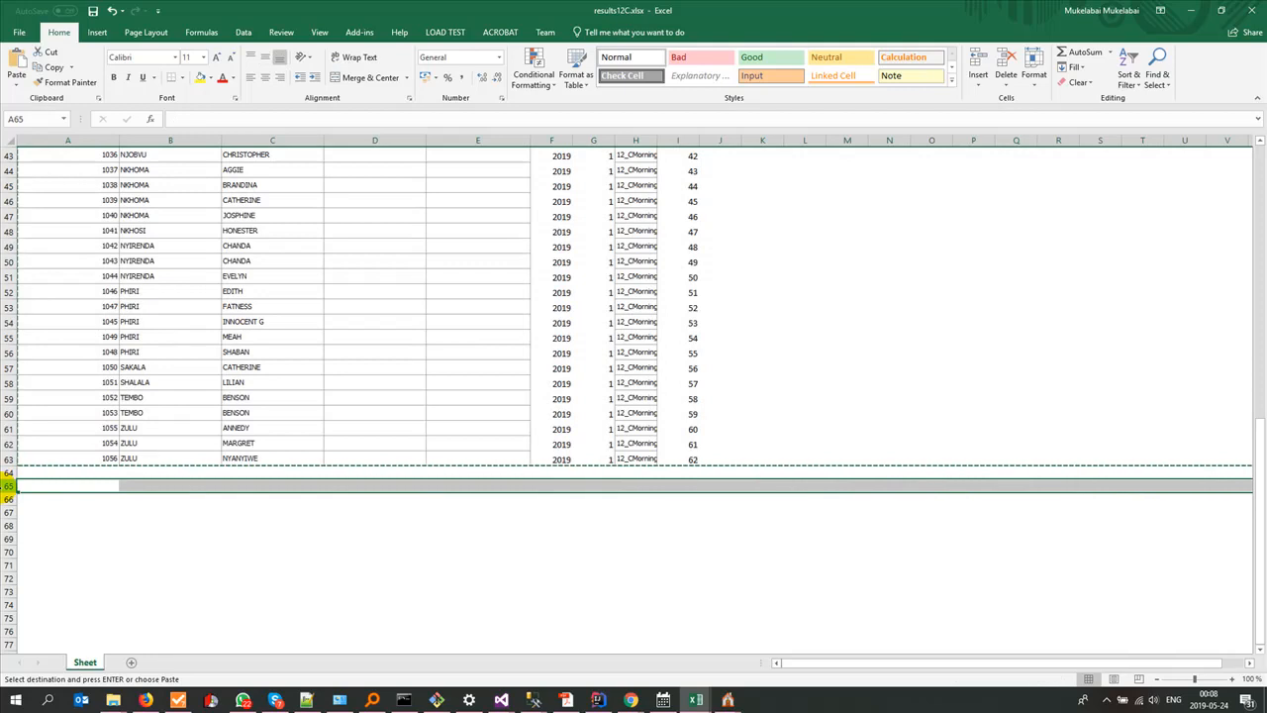
pyautogui.hotkey('ctrl', 'v')
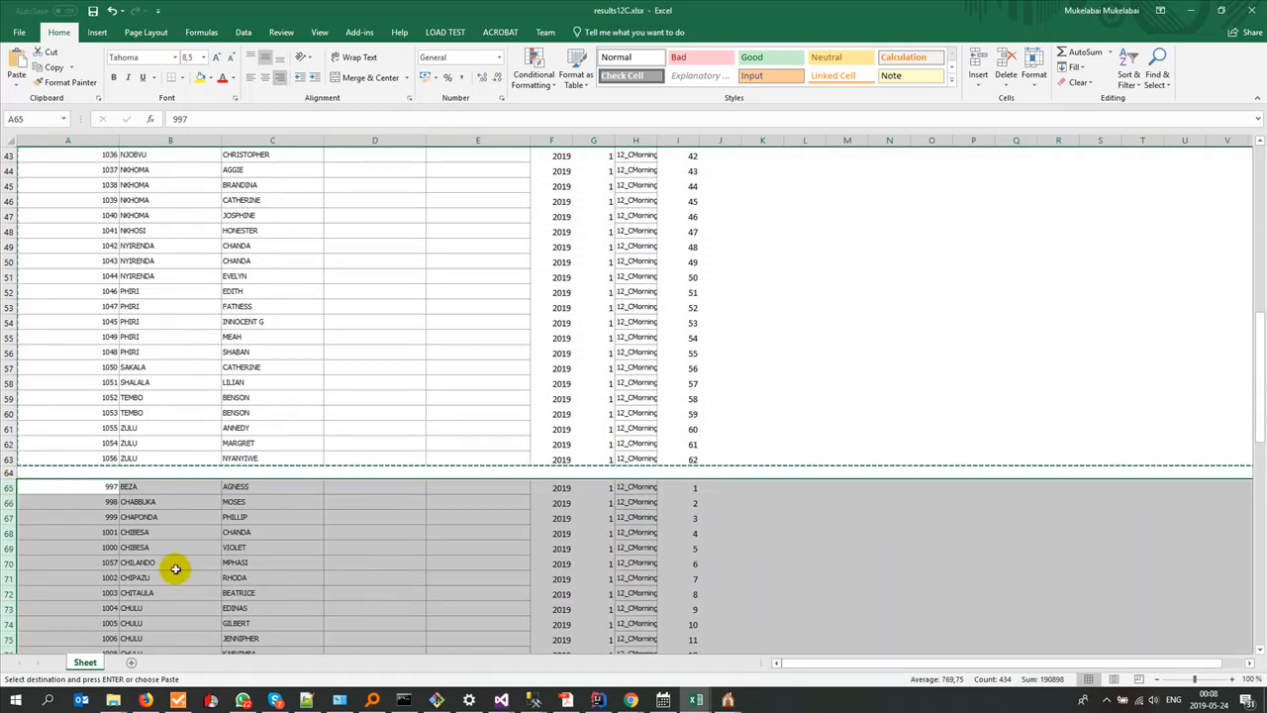
pyautogui.hotkey('ctrl', 'z')
pyautogui.scroll(5, 448, 401)
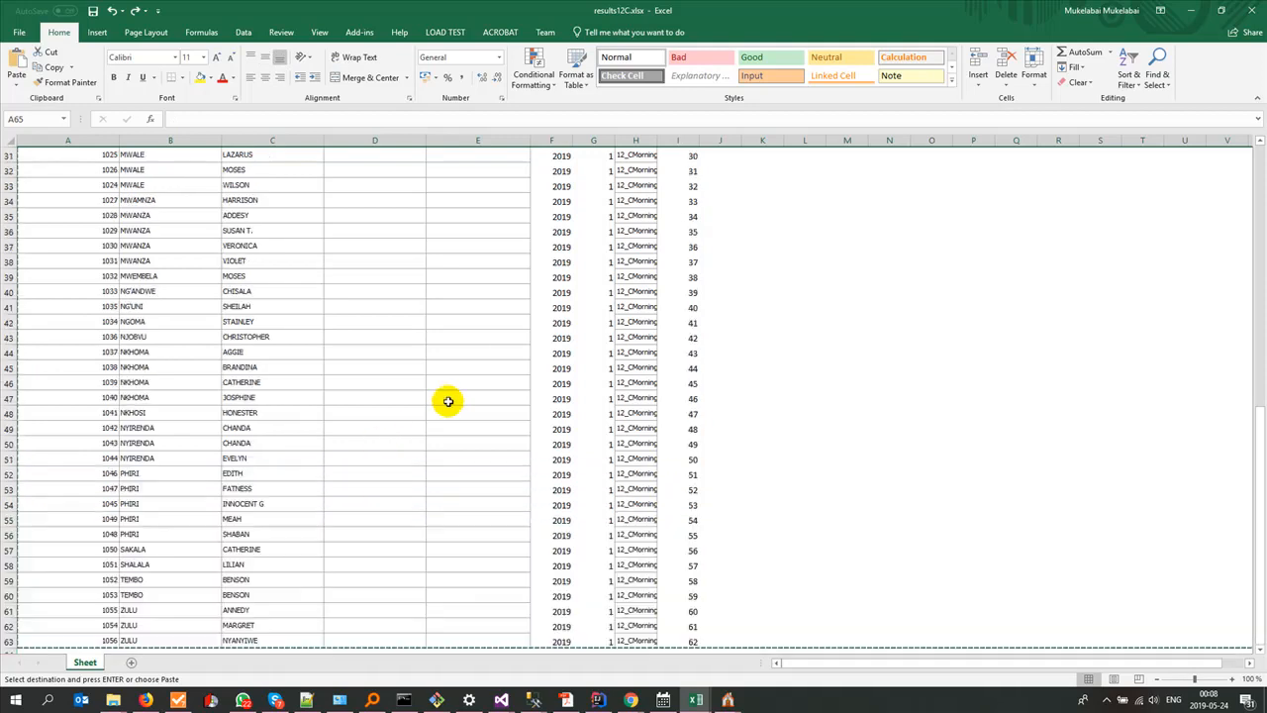
pyautogui.scroll(-7, 448, 399)
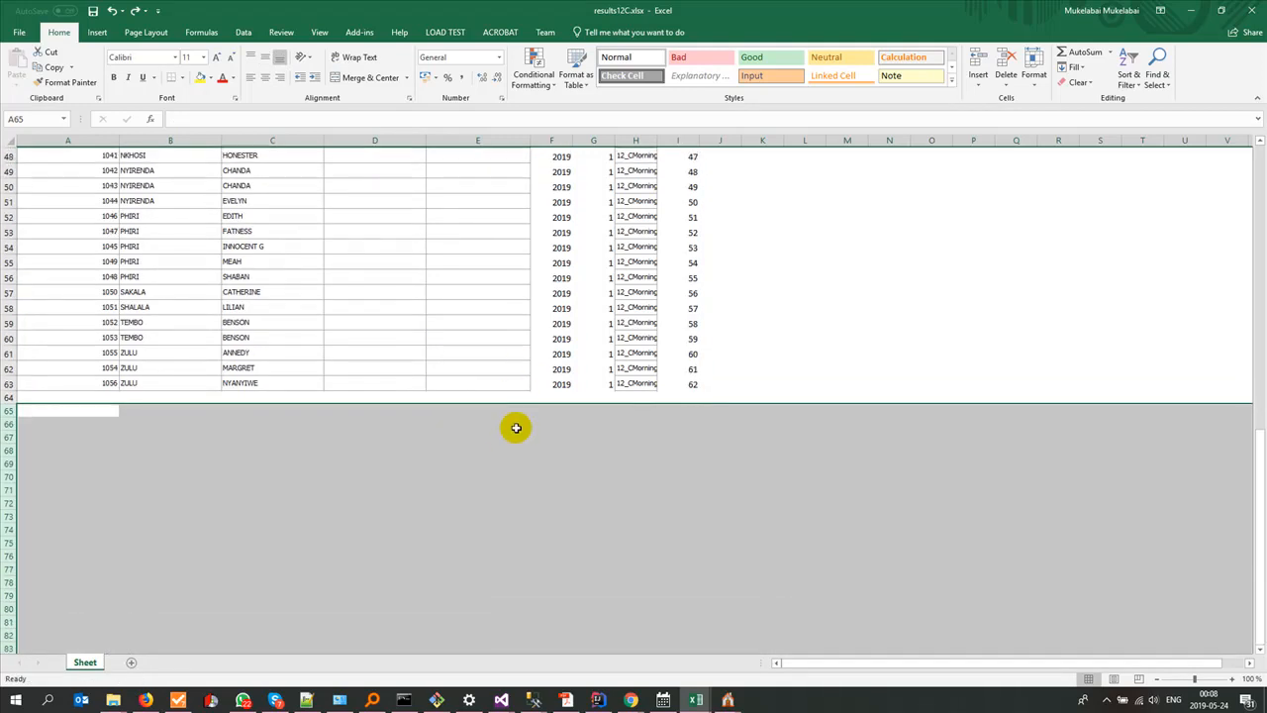
# Step: Refill the SchoolId column from I2 down to row 63 with the constant value 1, using the Copy Cells fill option
pyautogui.scroll(16, 514, 427)
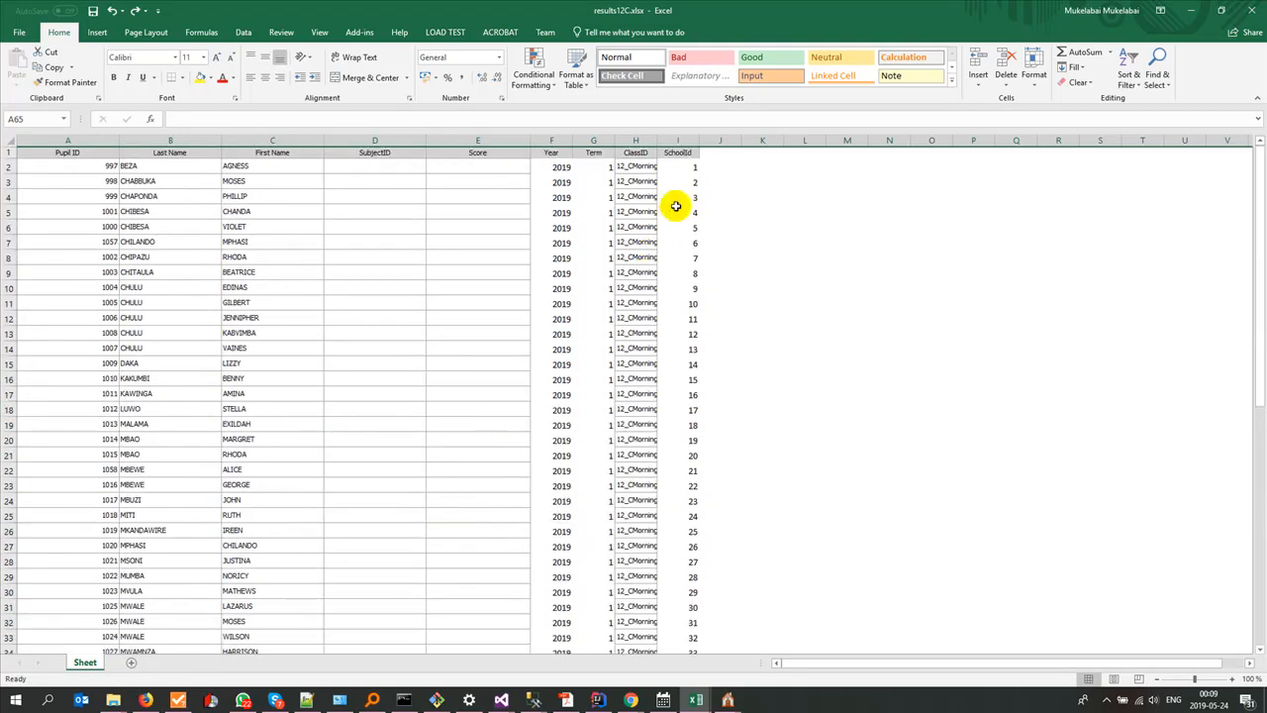
pyautogui.click(691, 169)
pyautogui.moveTo(700, 173); pyautogui.dragTo(688, 629)
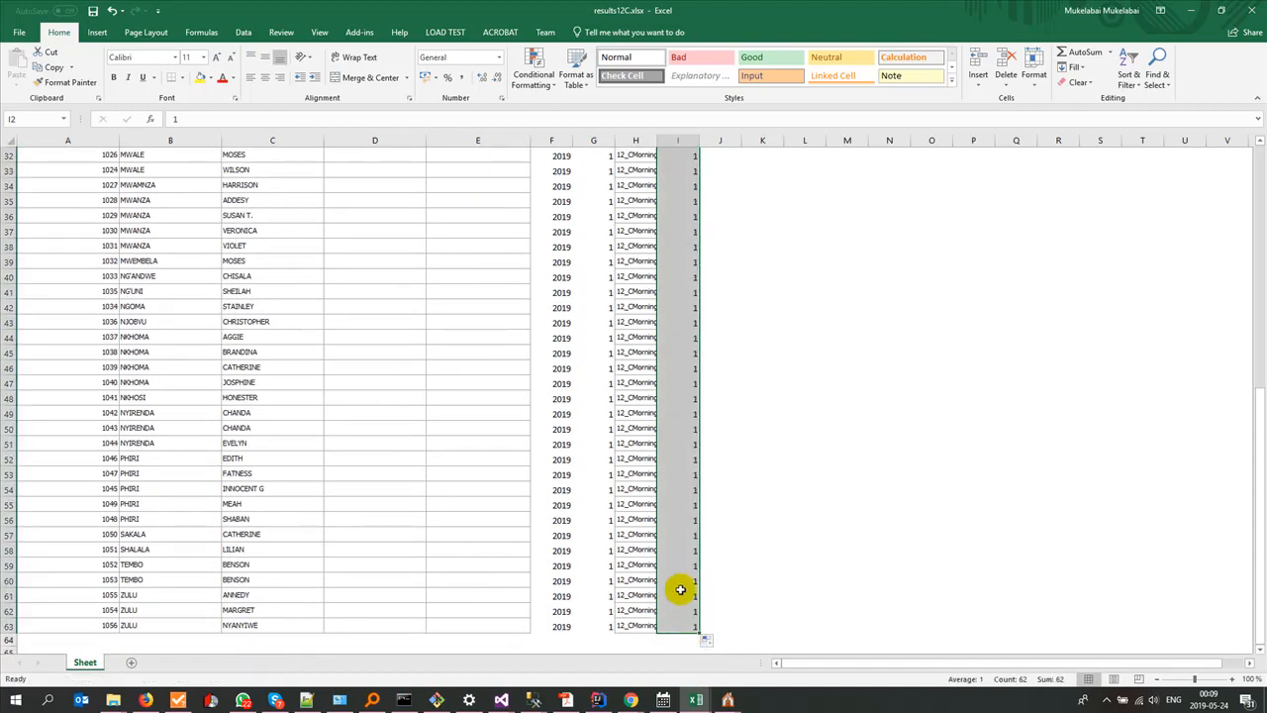
pyautogui.click(714, 644)
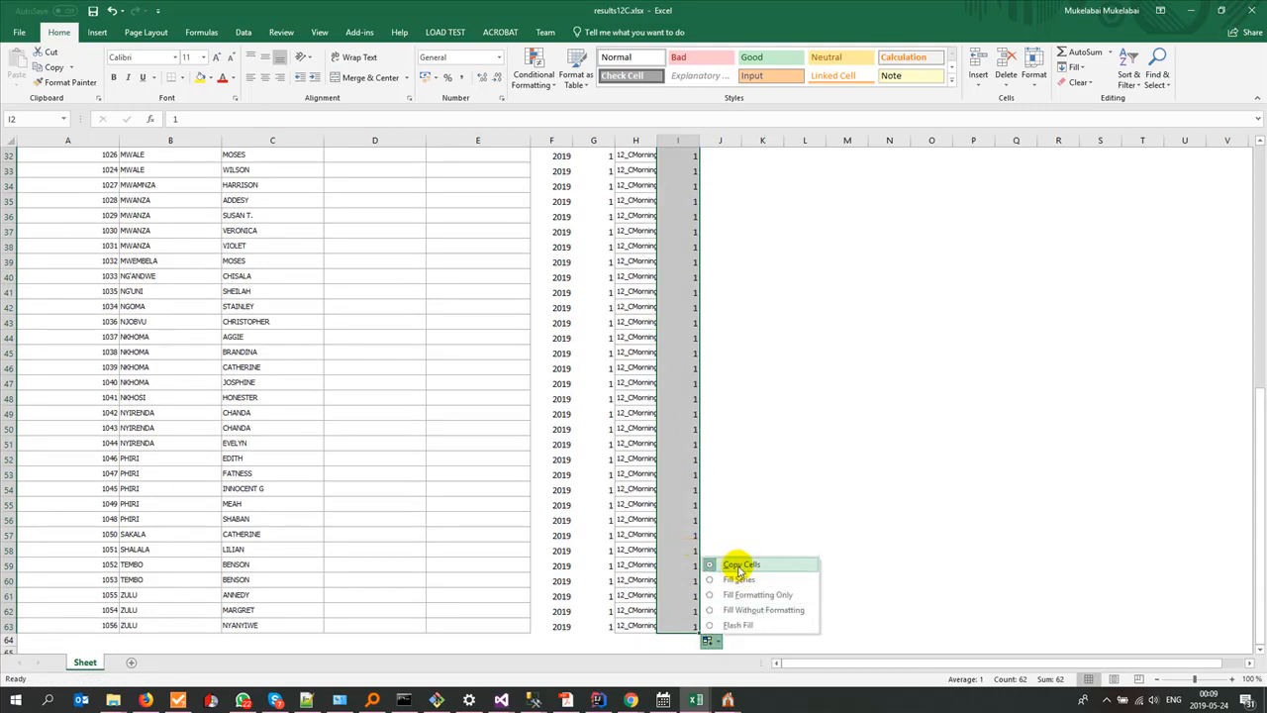
pyautogui.click(739, 567)
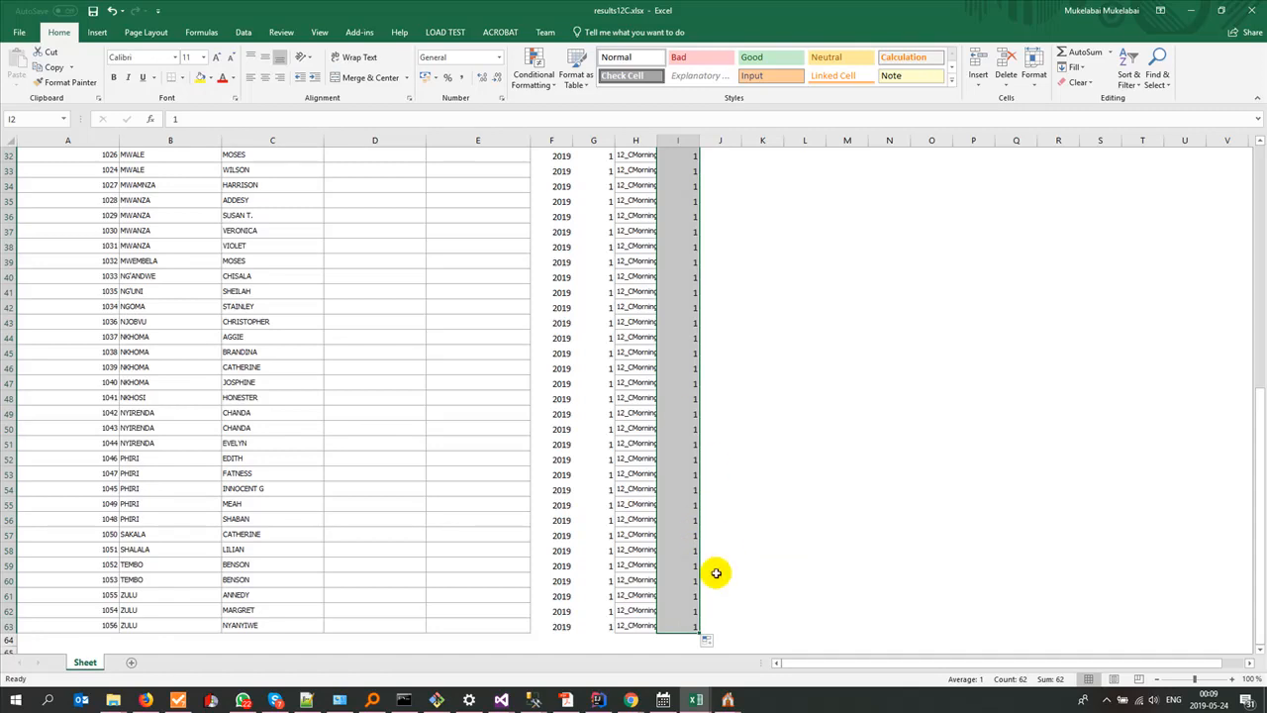
pyautogui.click(709, 641)
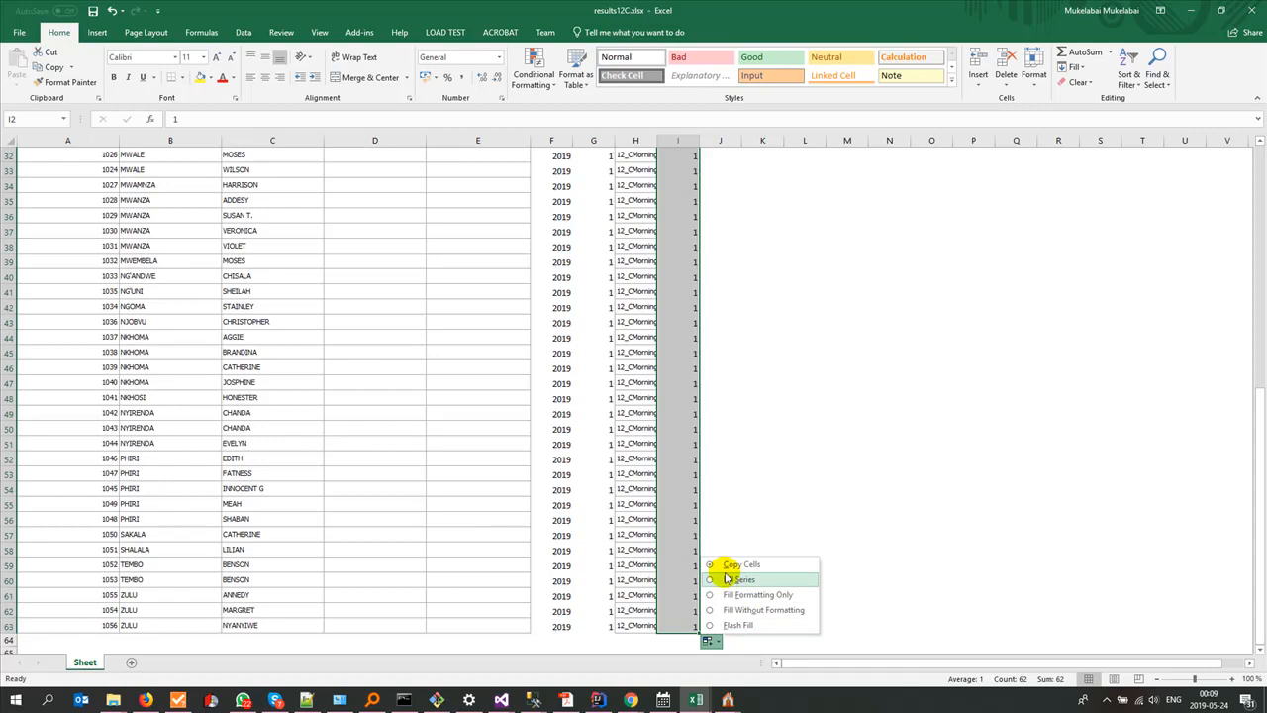
pyautogui.click(730, 488)
pyautogui.click(680, 577)
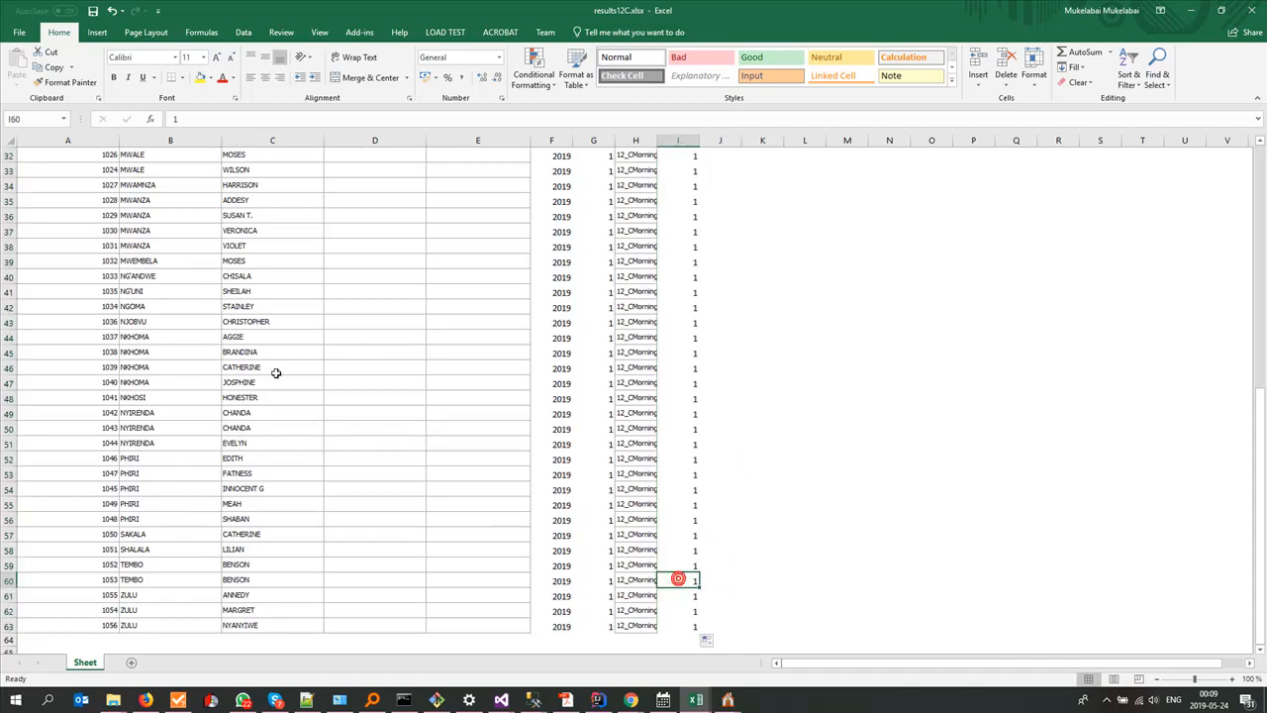
# Step: Copy the complete pupil rows 2 to 63 and paste them starting at row 65, leaving row 64 blank
pyautogui.scroll(10, 60, 321)
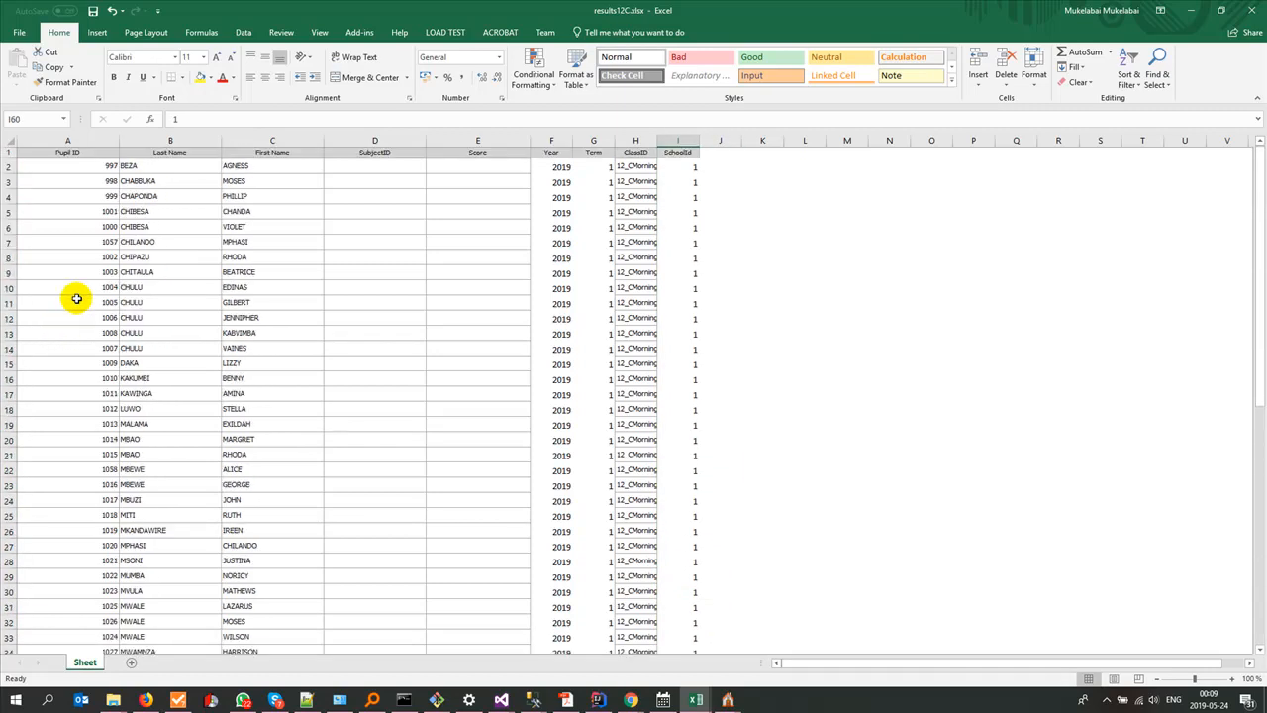
pyautogui.click(8, 166)
pyautogui.hotkey('ctrl', 'shift', 'Down')
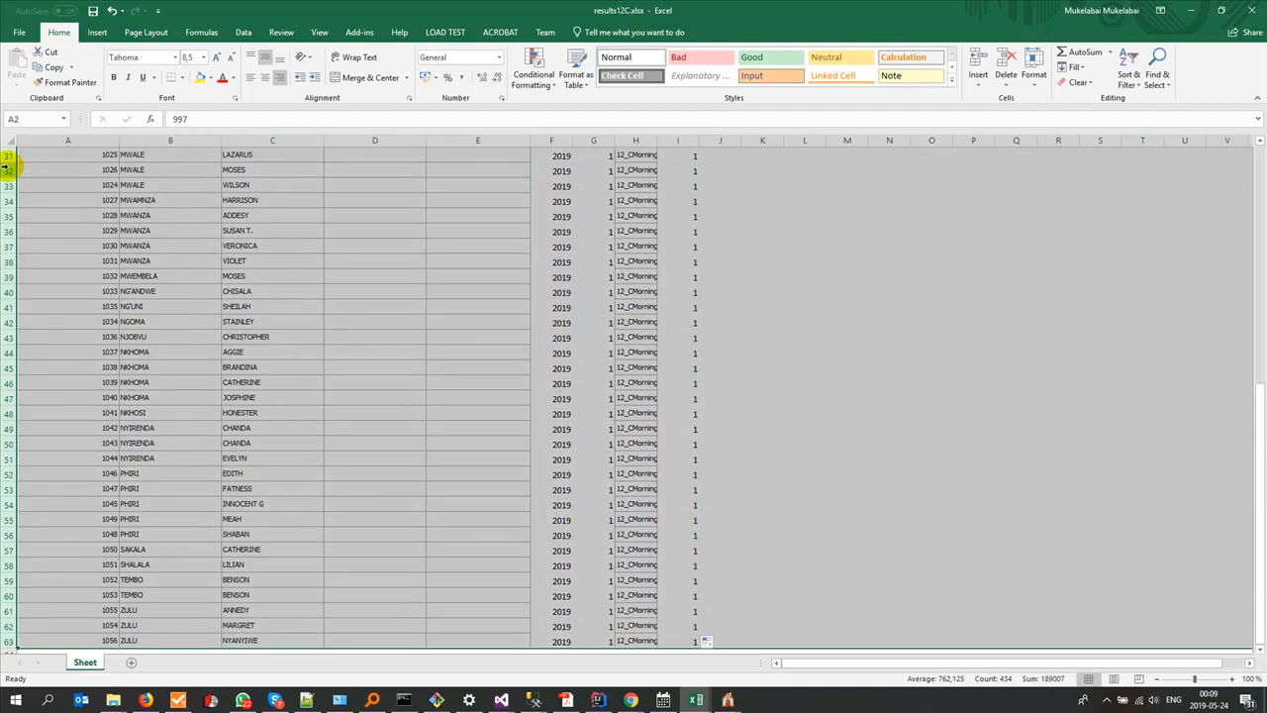
pyautogui.scroll(-4, 213, 356)
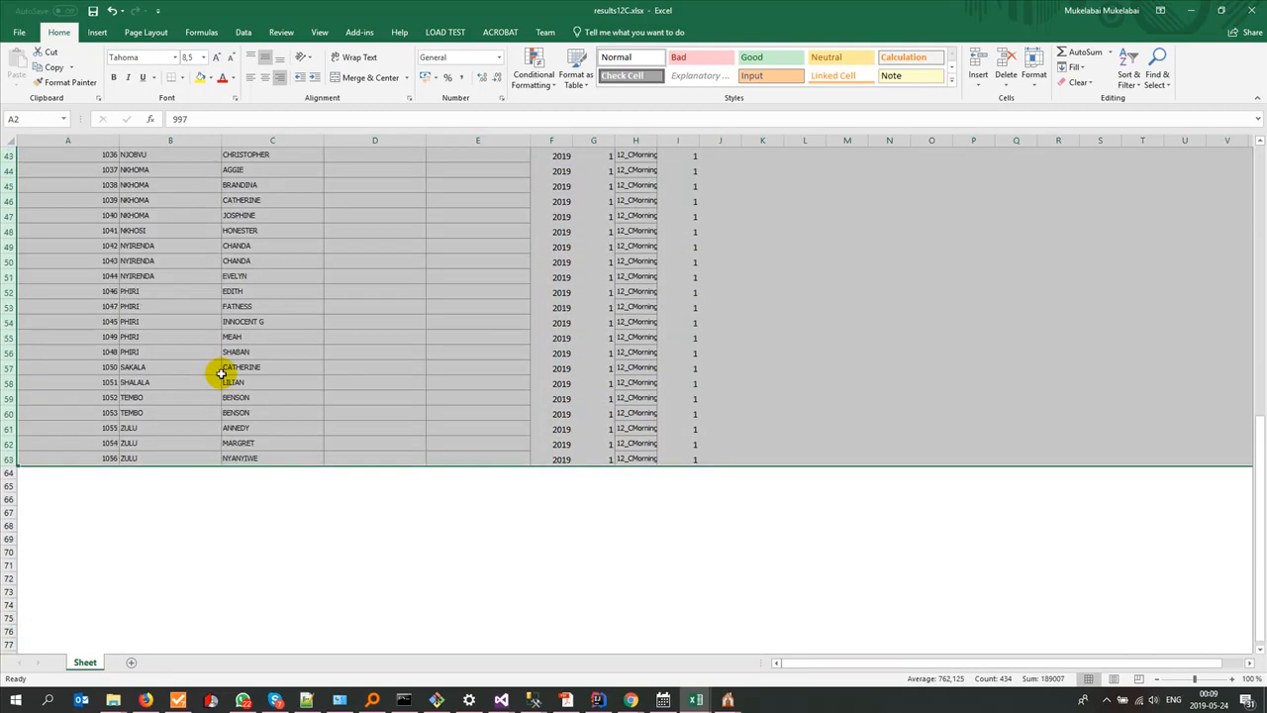
pyautogui.hotkey('ctrl', 'c')
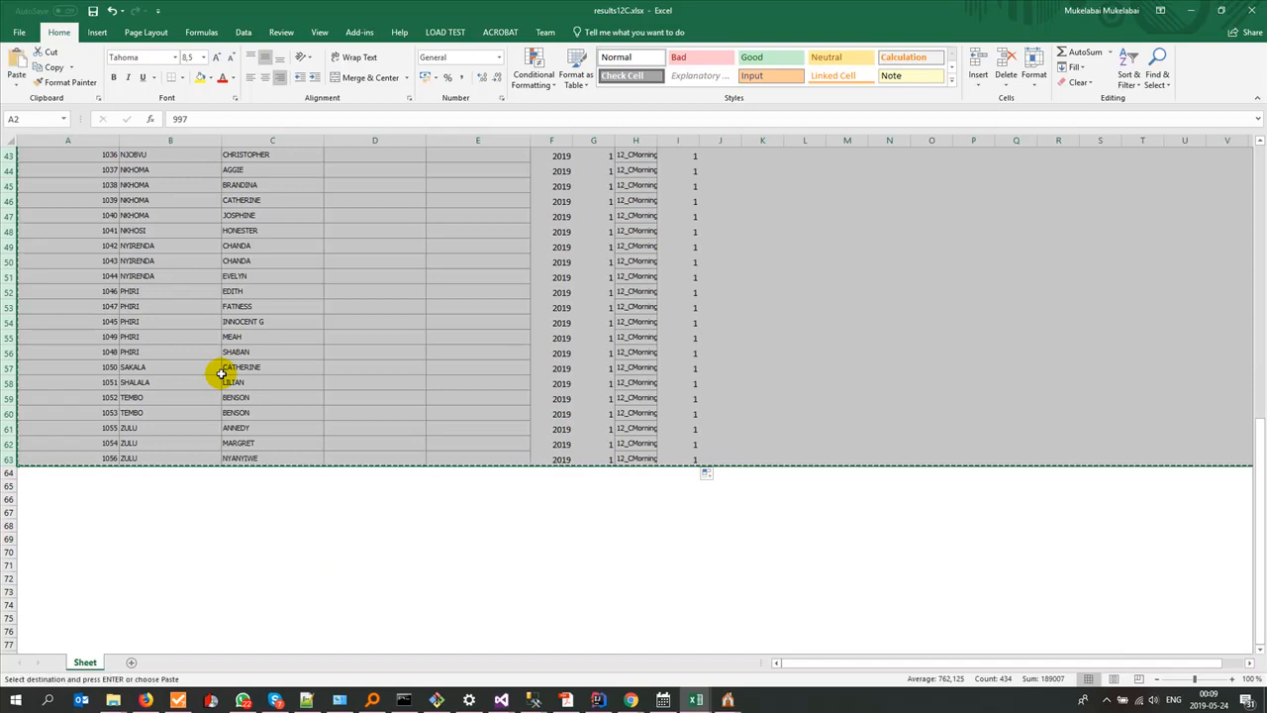
pyautogui.click(7, 486)
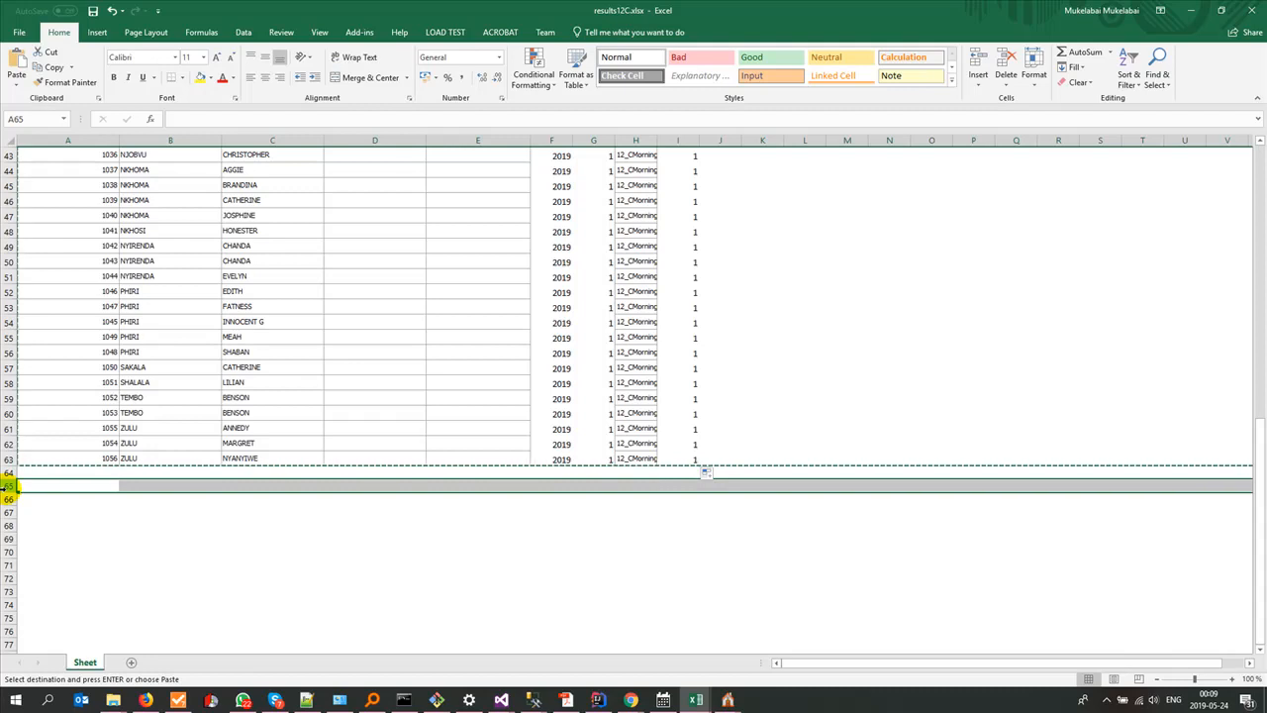
pyautogui.hotkey('ctrl', 'v')
# Step: Paste the copied pupil rows starting at row 128 and again at row 191, leaving one blank row before each block
pyautogui.scroll(-20, 155, 526)
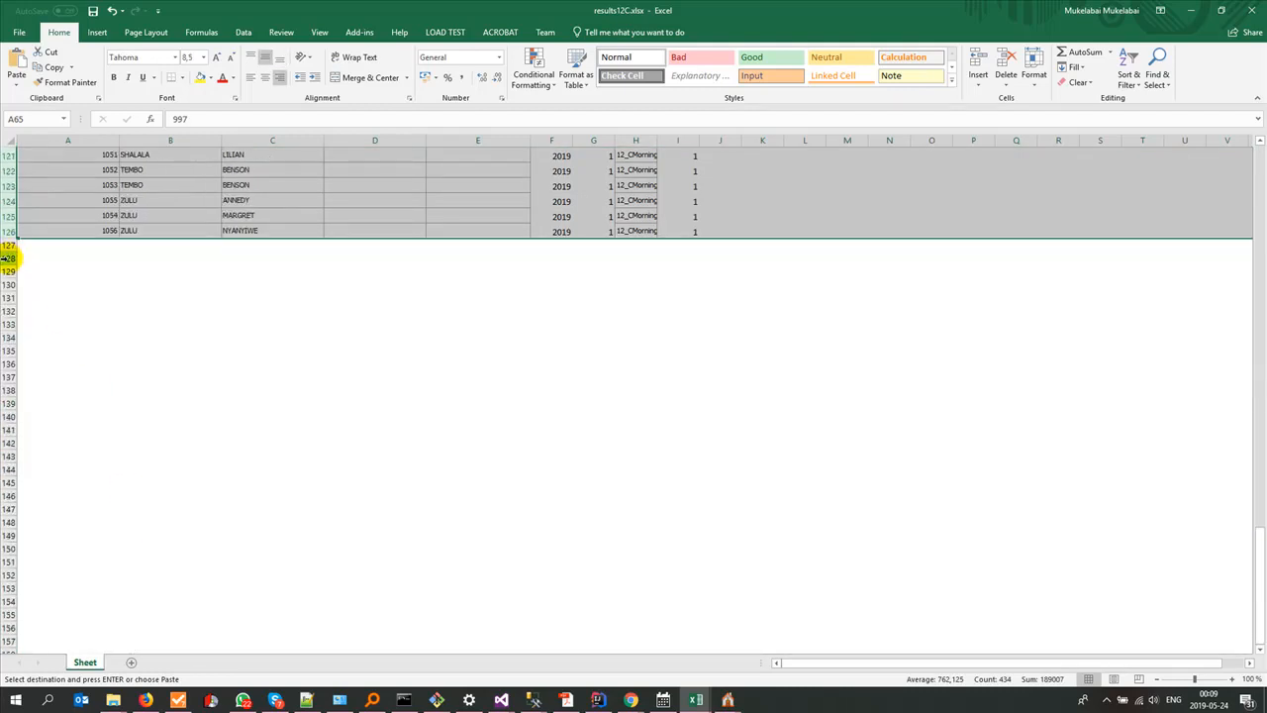
pyautogui.click(7, 258)
pyautogui.hotkey('ctrl', 'v')
pyautogui.scroll(-19, 62, 390)
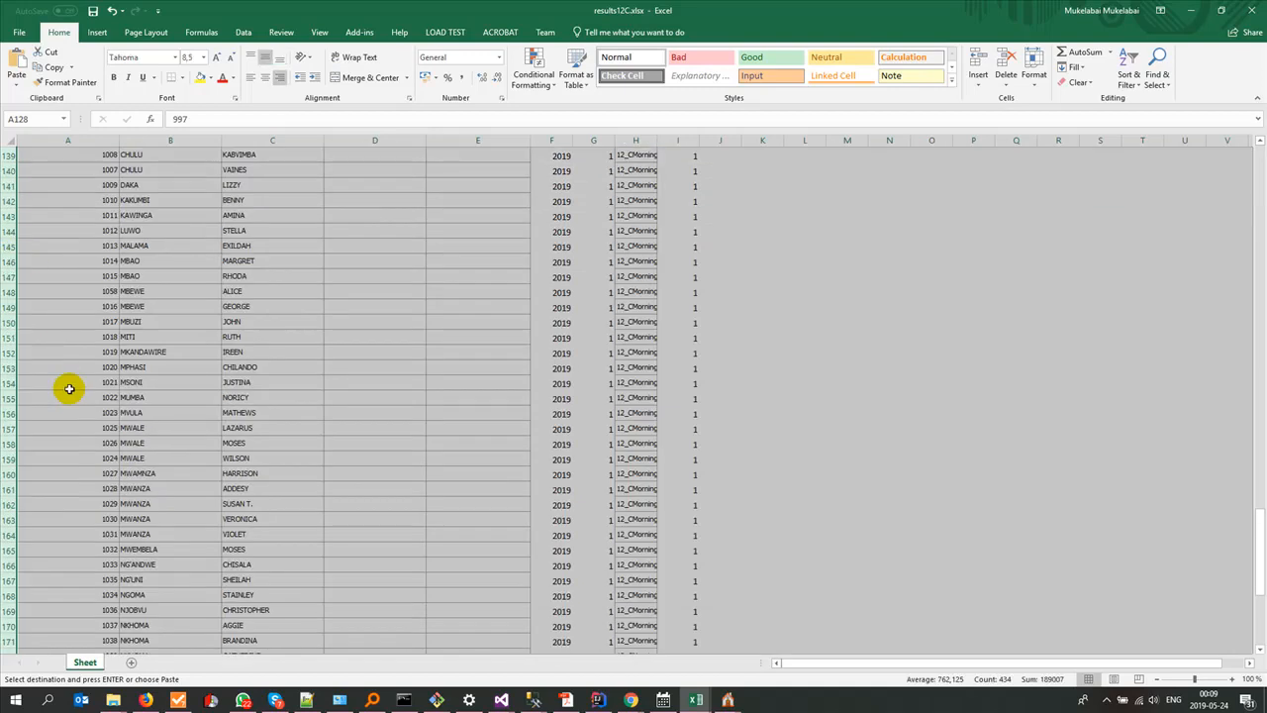
pyautogui.click(7, 348)
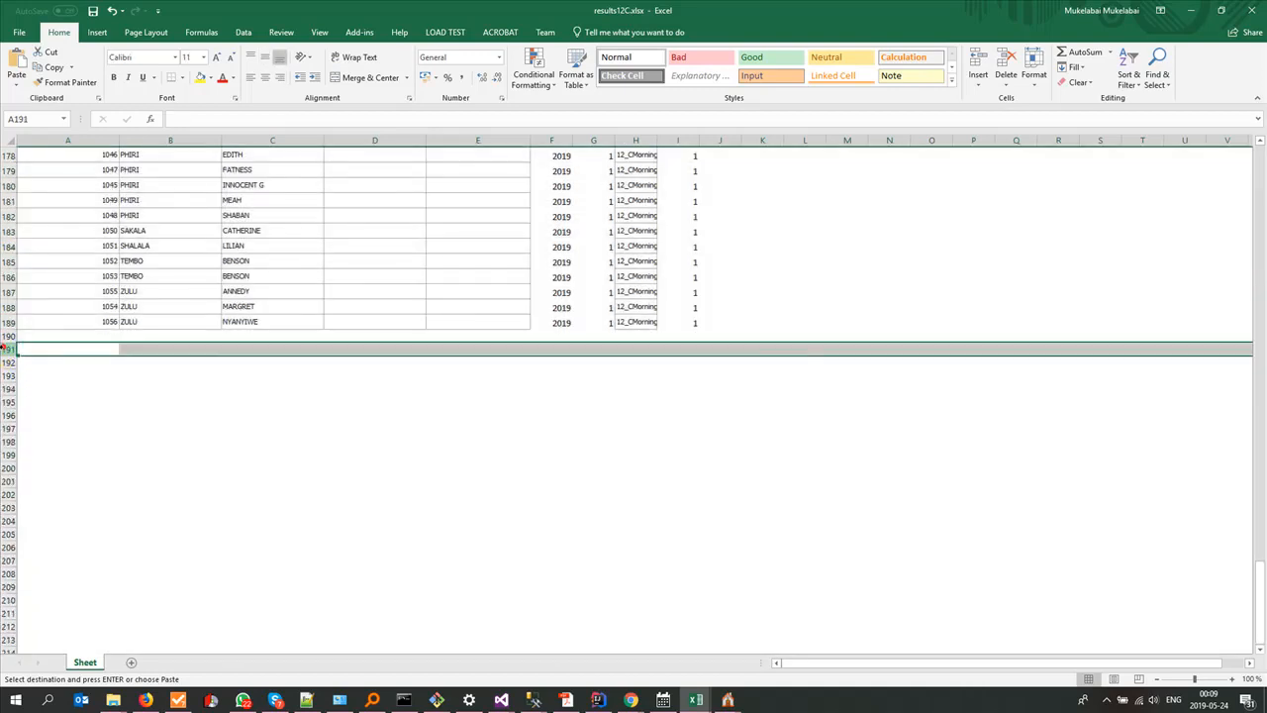
pyautogui.hotkey('ctrl', 'v')
# Step: Paste two more copies of the pupil rows starting at rows 254 and 317, each after one blank row
pyautogui.scroll(-6, 62, 410)
pyautogui.scroll(-15, 61, 410)
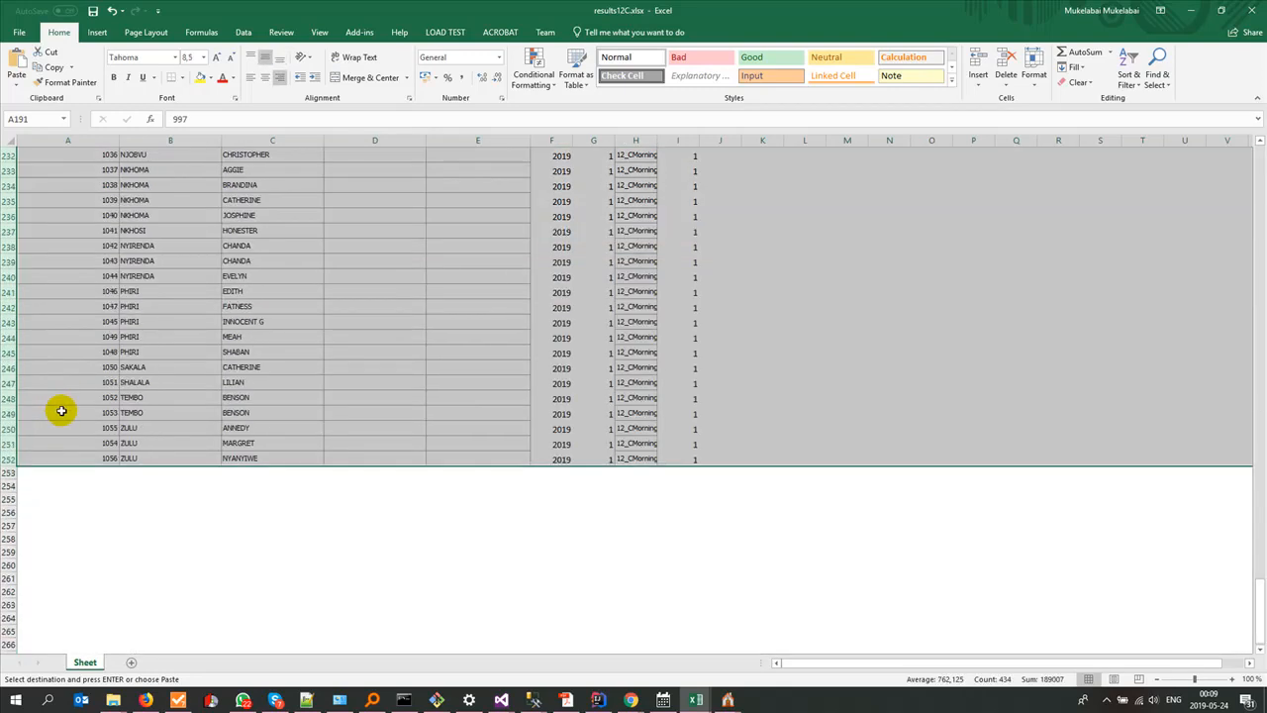
pyautogui.click(7, 349)
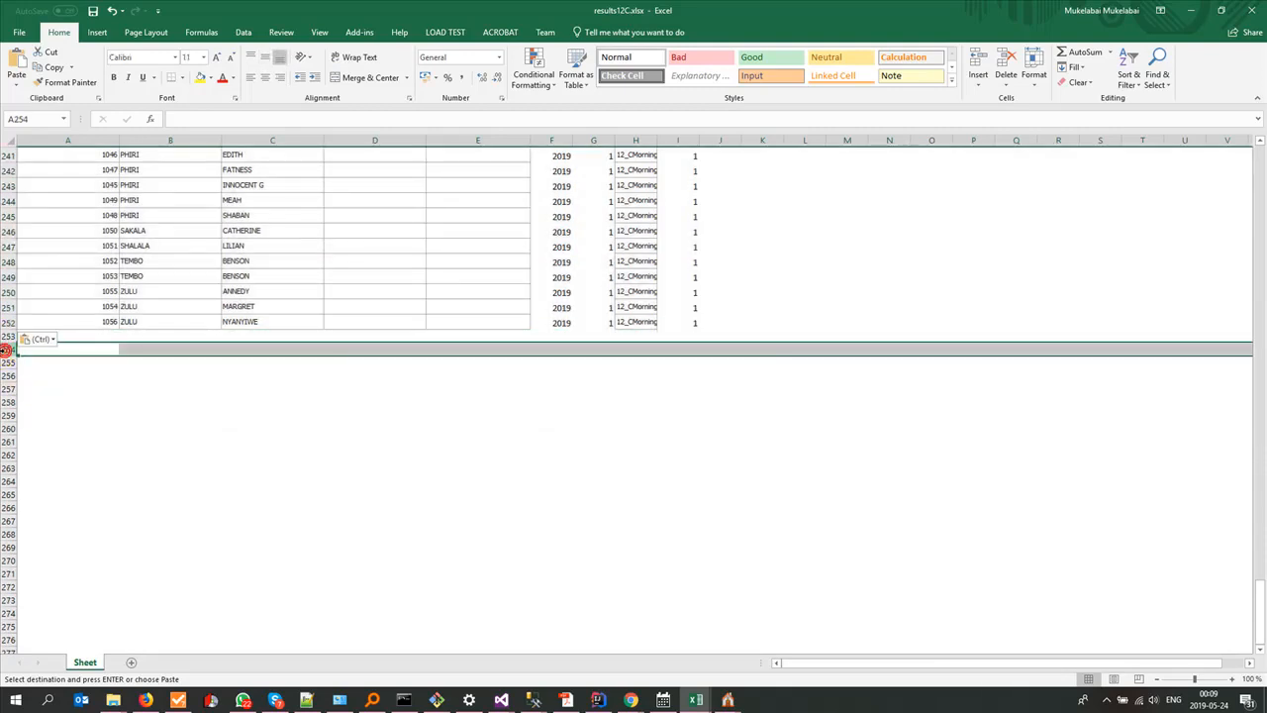
pyautogui.hotkey('ctrl', 'v')
pyautogui.scroll(-12, 87, 453)
pyautogui.scroll(-5, 86, 453)
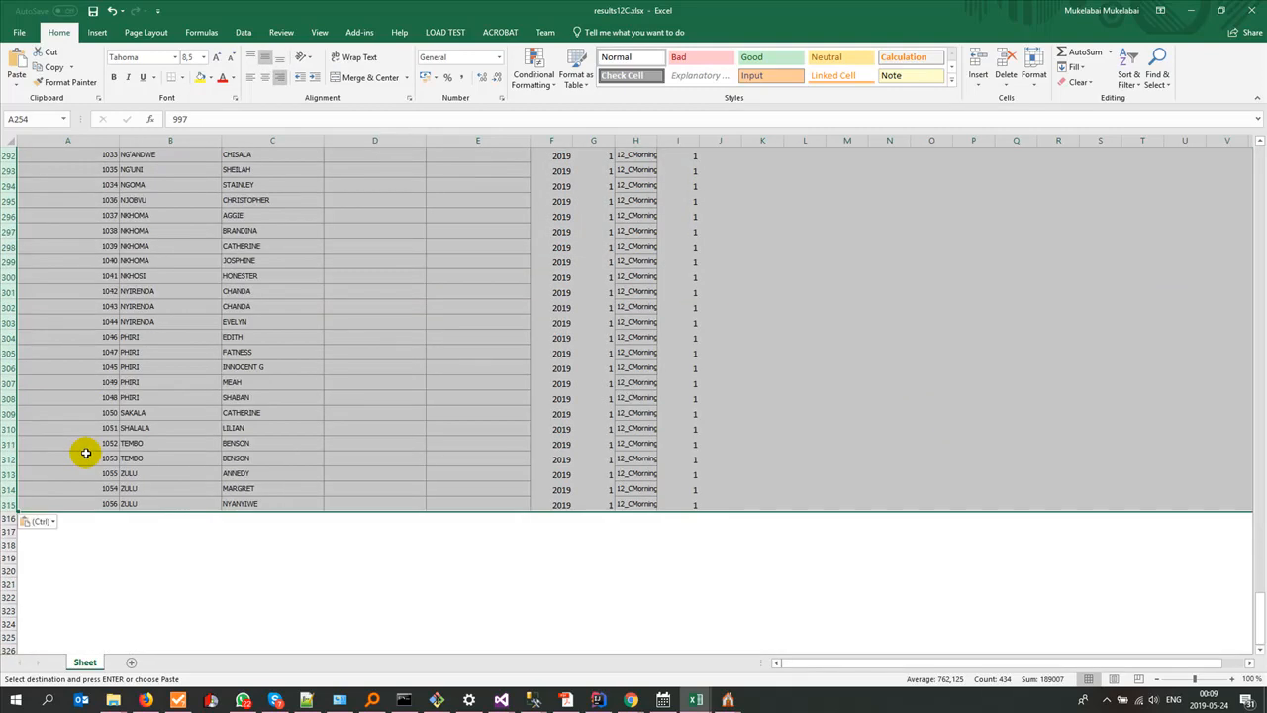
pyautogui.click(7, 531)
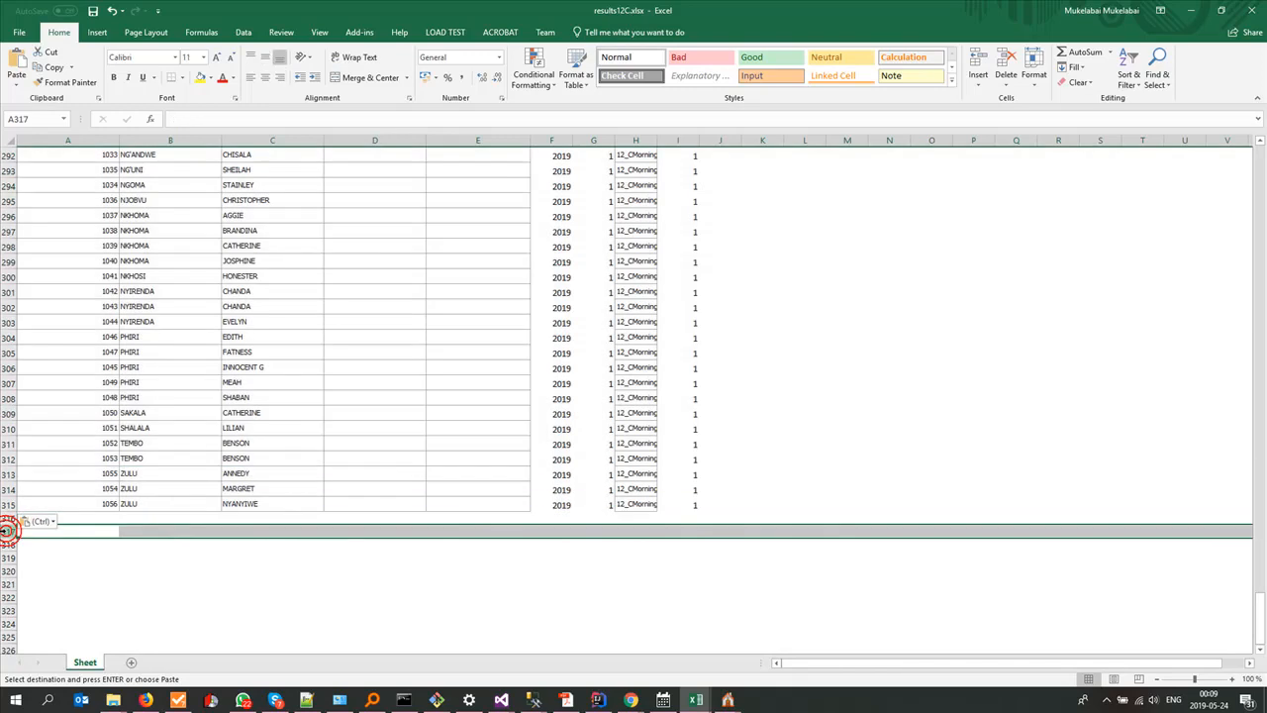
pyautogui.hotkey('ctrl', 'v')
# Step: Paste three further copies of the pupil rows starting at rows 380, 443 and 506, separated by single blank rows
pyautogui.scroll(-13, 106, 514)
pyautogui.scroll(-10, 106, 513)
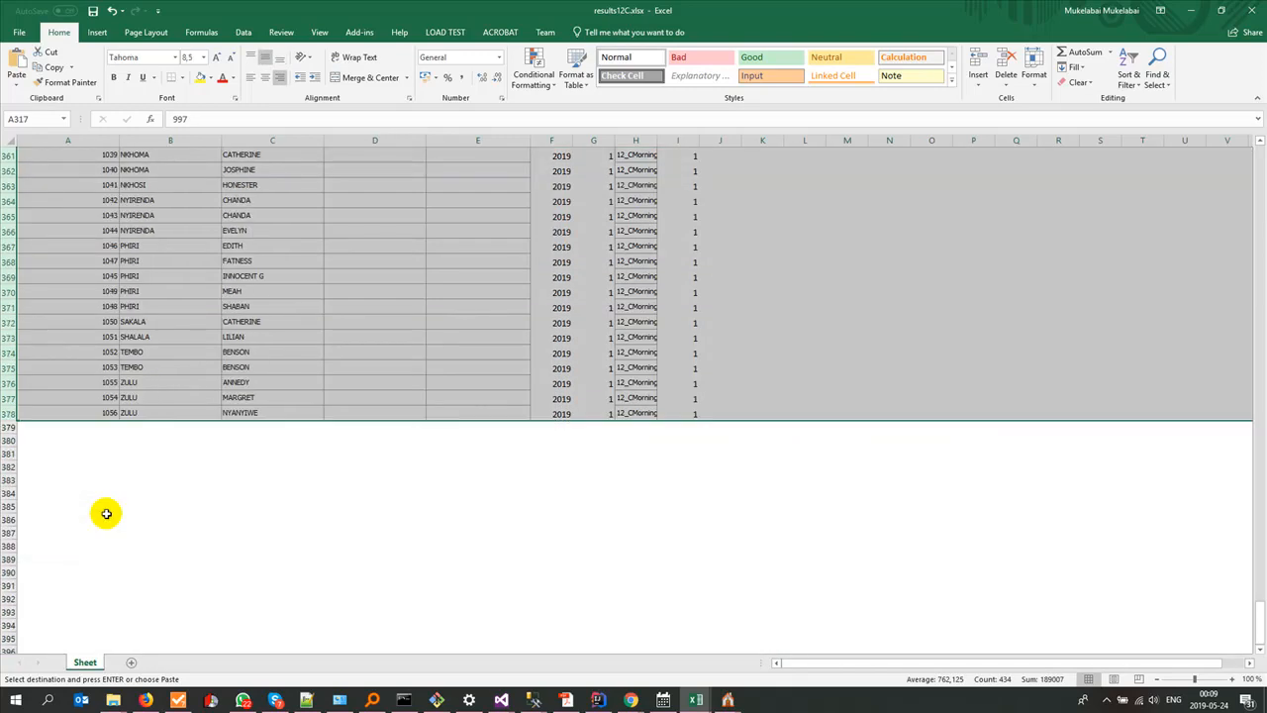
pyautogui.click(7, 440)
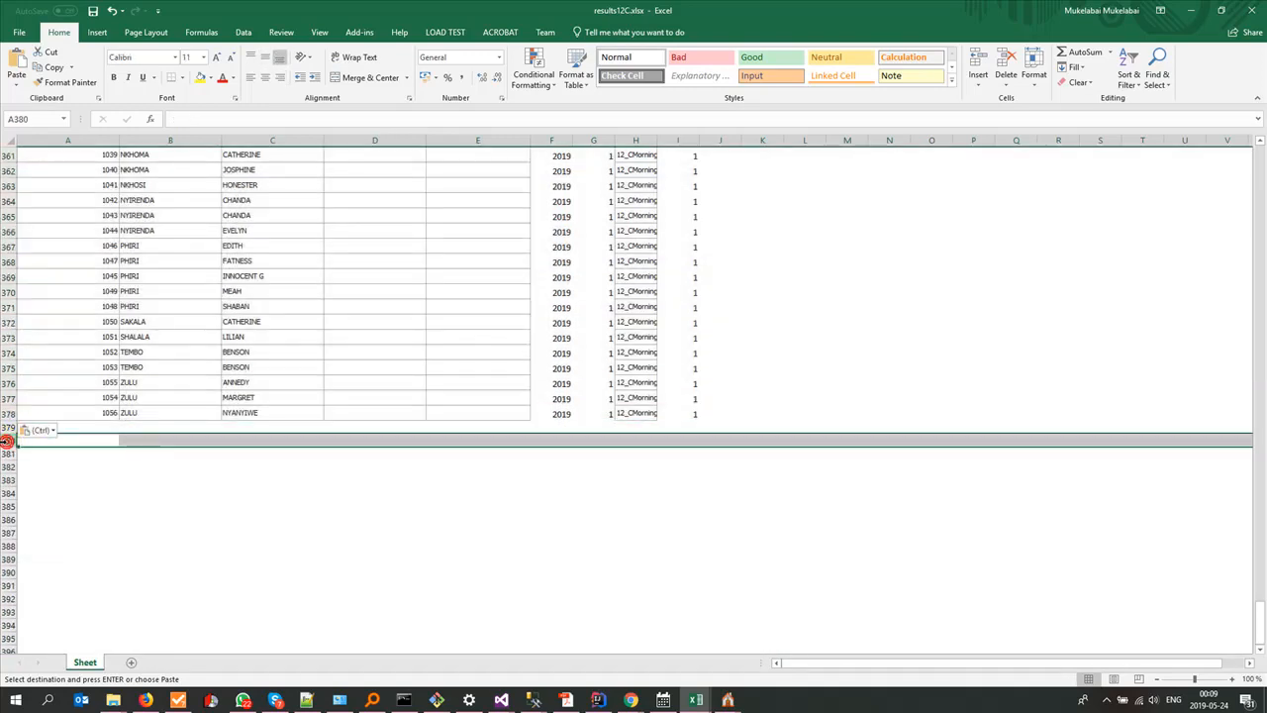
pyautogui.hotkey('ctrl', 'v')
pyautogui.scroll(-14, 103, 480)
pyautogui.scroll(-8, 103, 480)
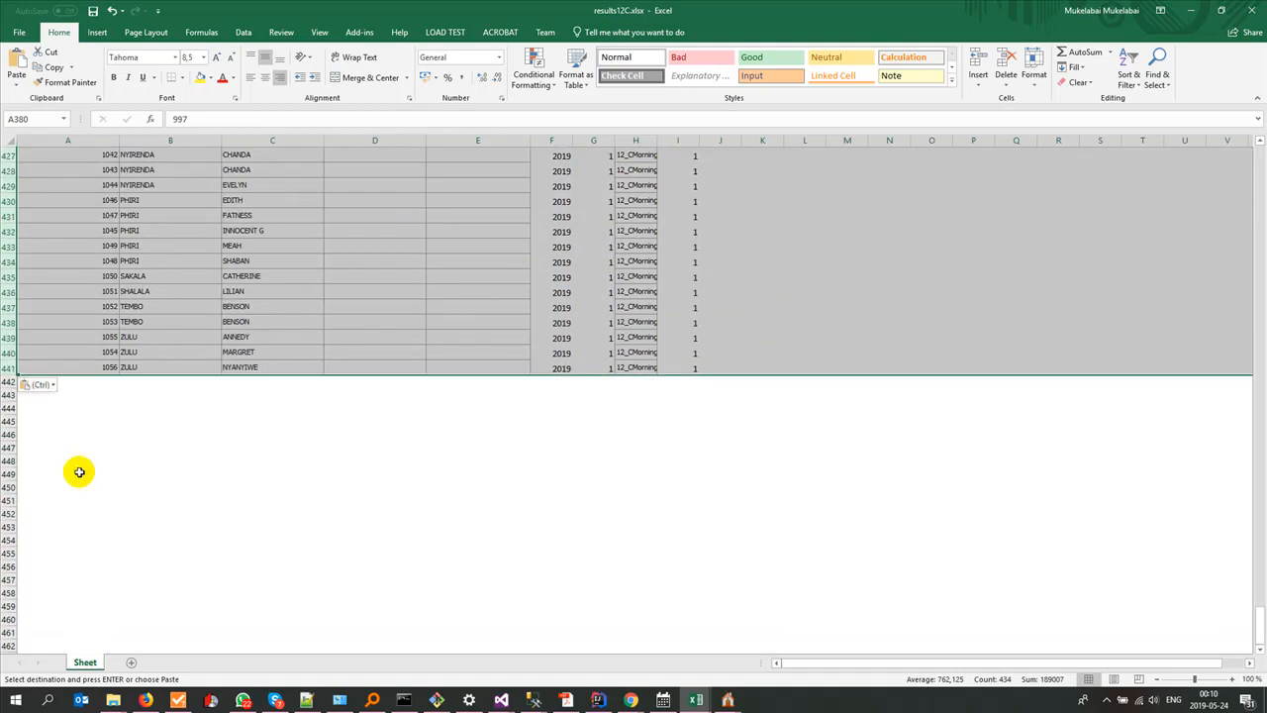
pyautogui.click(8, 395)
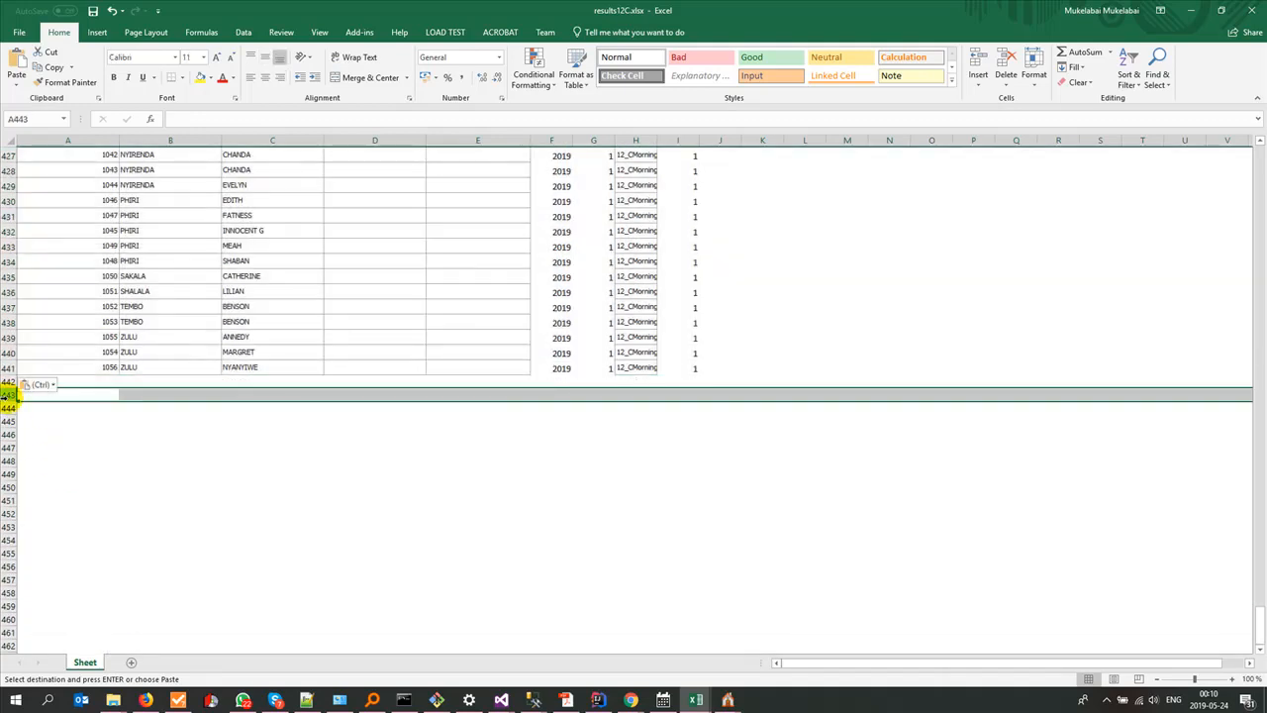
pyautogui.hotkey('ctrl', 'v')
pyautogui.scroll(-20, 122, 459)
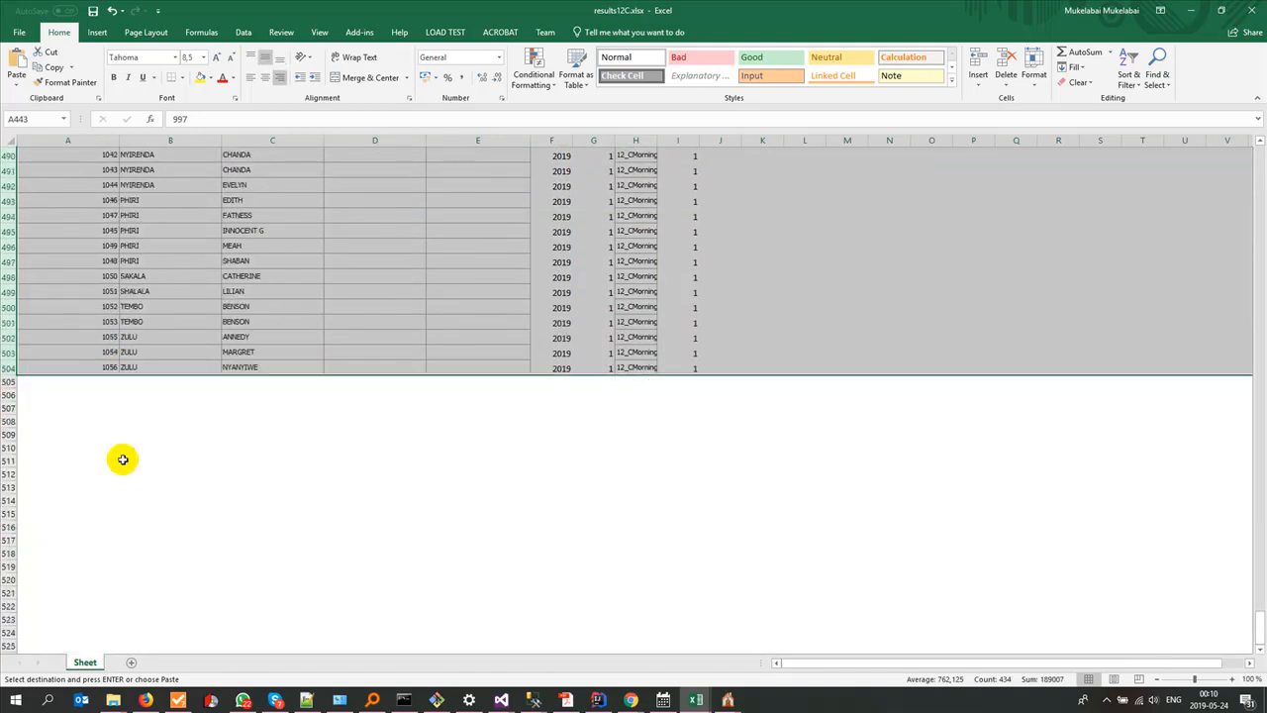
pyautogui.scroll(-1, 31, 378)
pyautogui.click(8, 350)
pyautogui.hotkey('ctrl', 'v')
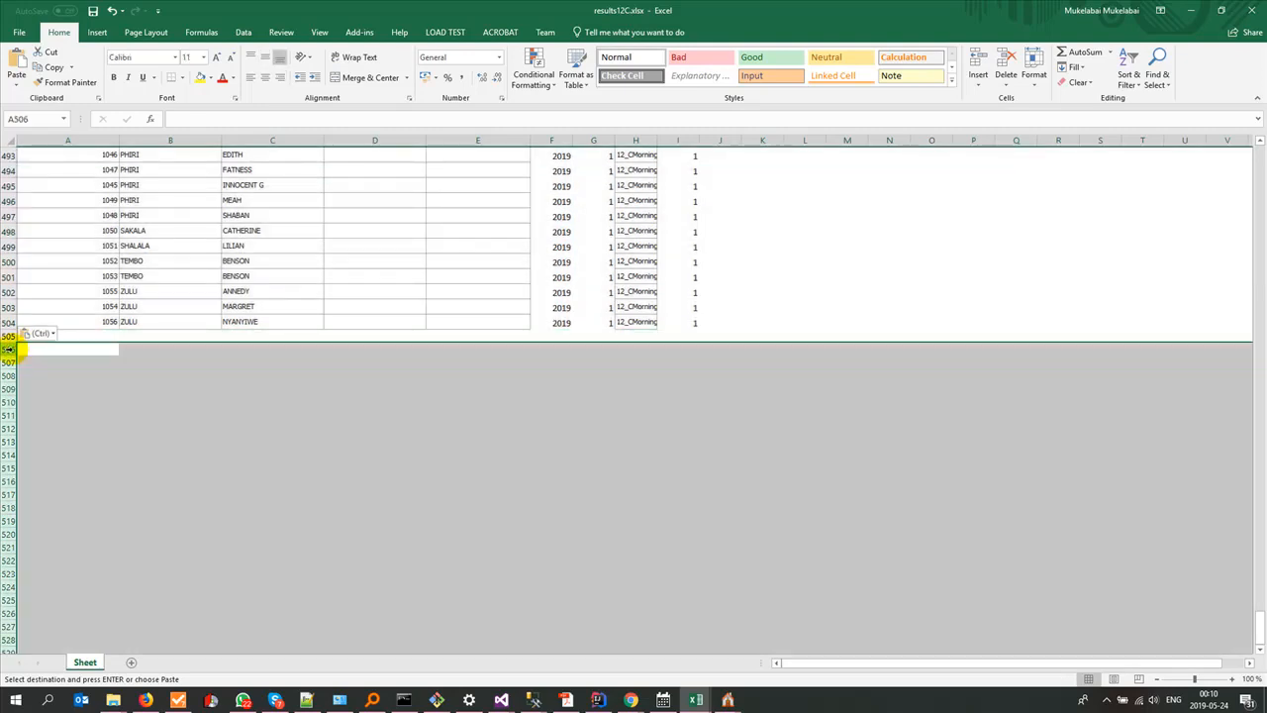
# Step: Look back over the pasted pupil blocks up to the header row and save results12C.xlsx
pyautogui.scroll(20, 313, 458)
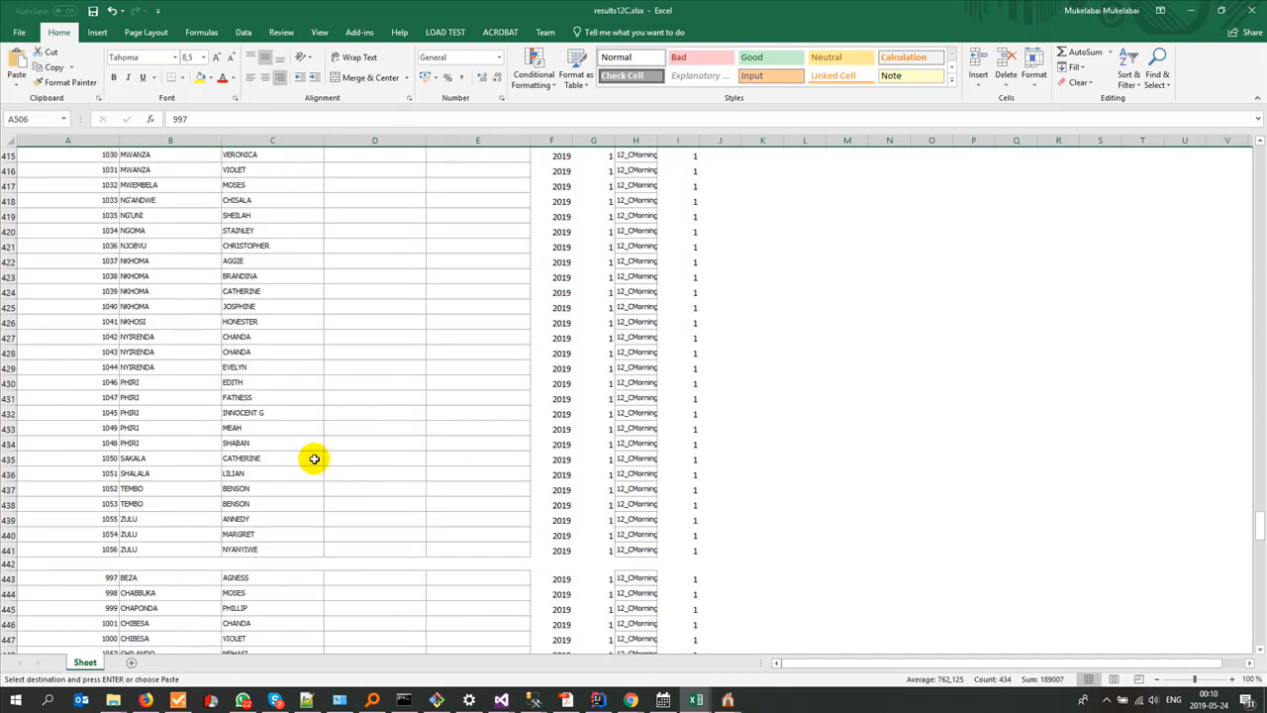
pyautogui.scroll(8, 314, 458)
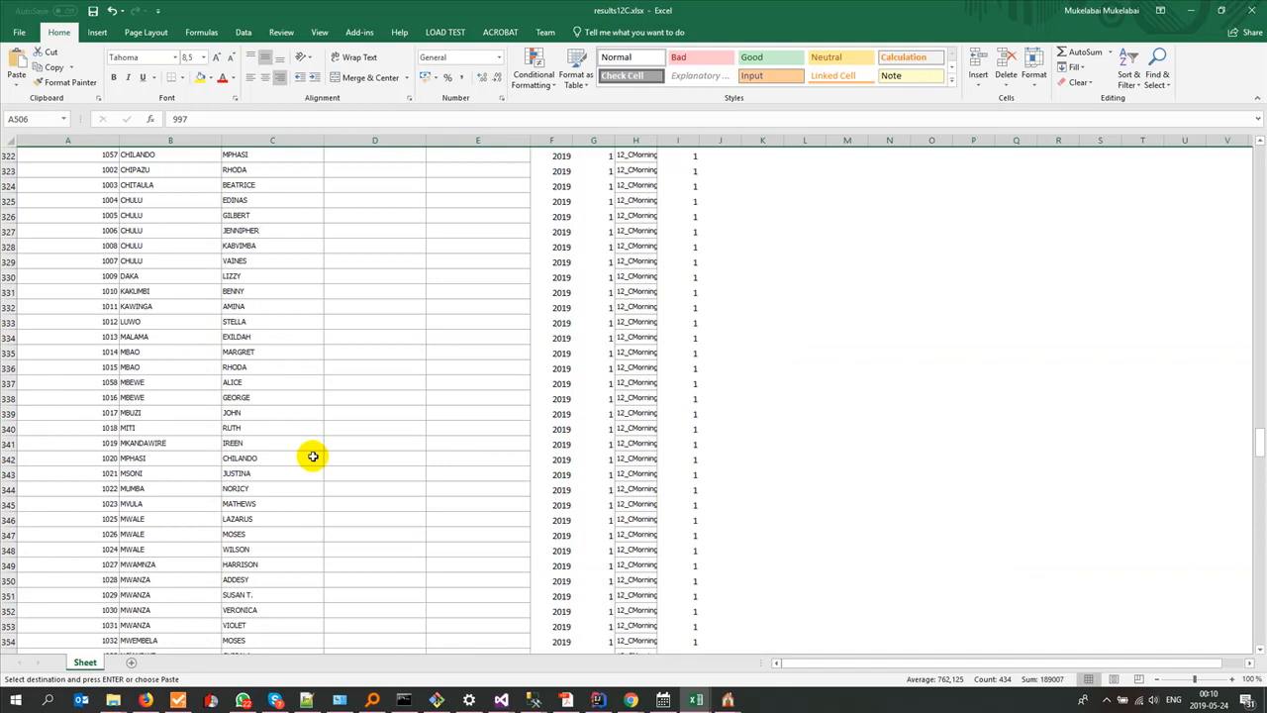
pyautogui.scroll(20, 313, 457)
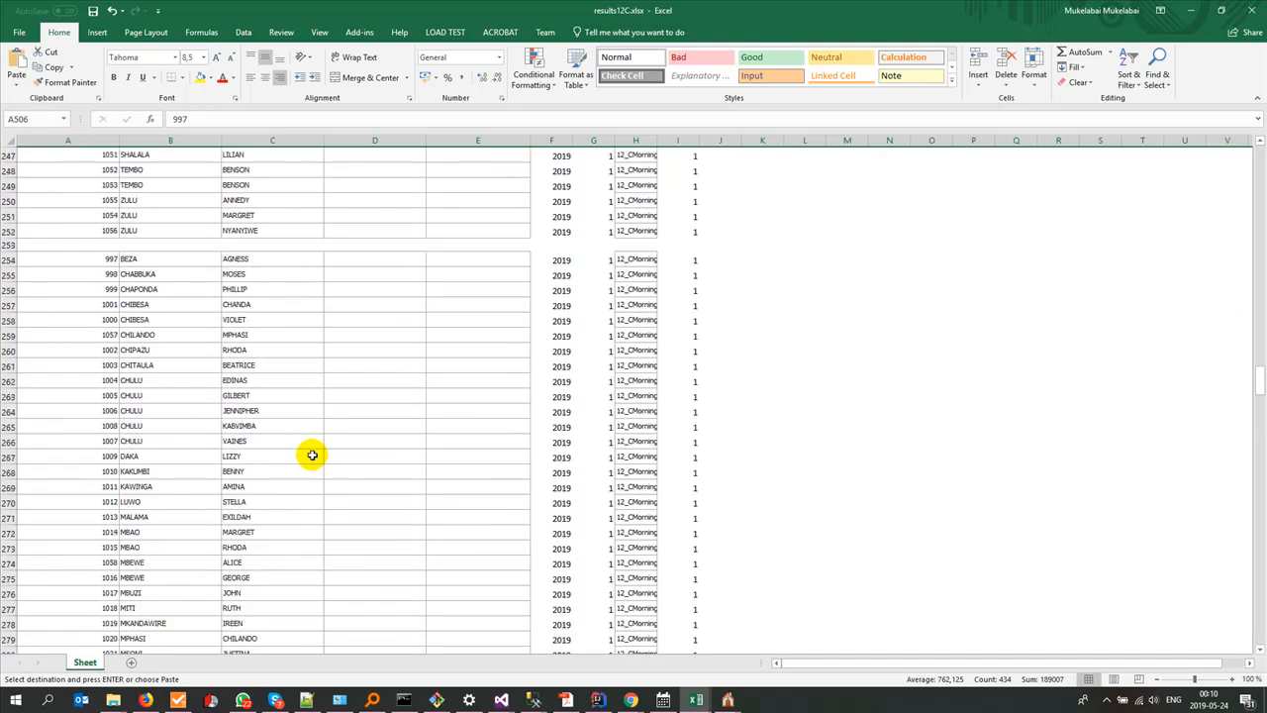
pyautogui.scroll(20, 312, 455)
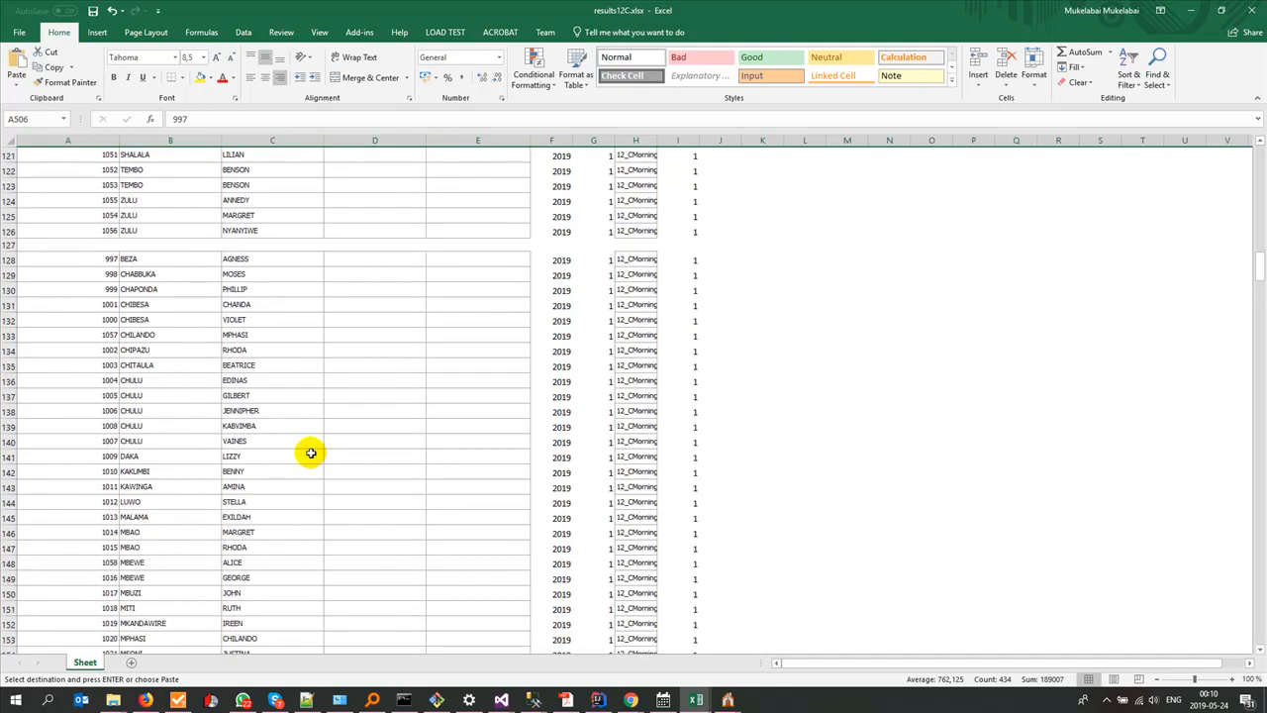
pyautogui.scroll(20, 311, 452)
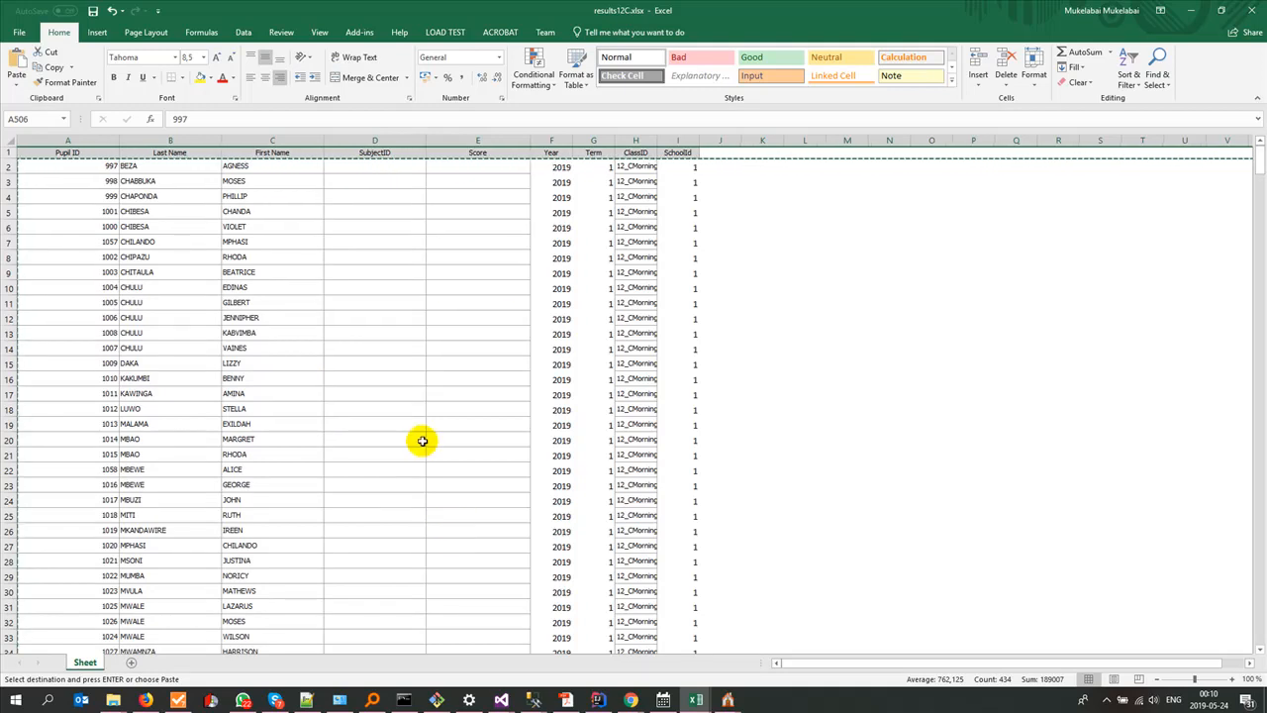
pyautogui.hotkey('ctrl', 's')
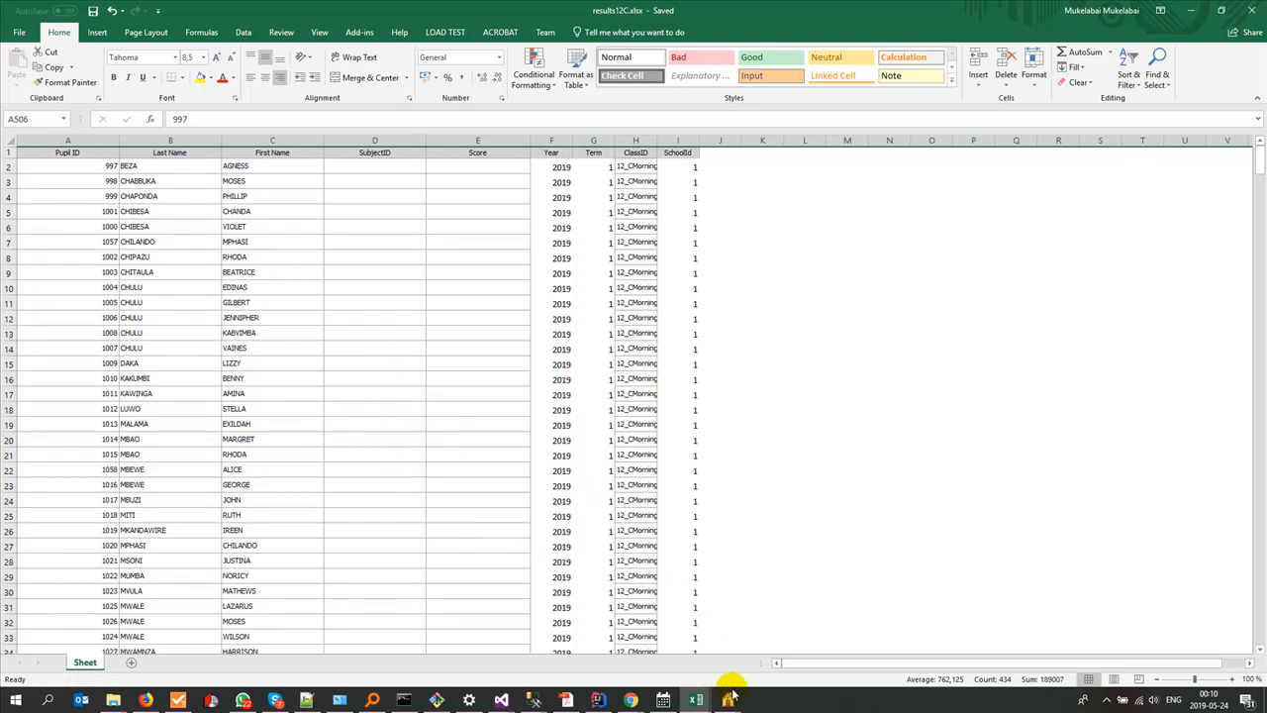
# Step: Switch to the Mfuwe Day Sec School Data2Be Entered.xlsx workbook and examine the 12C sheet's subject score columns from MATH to ART
pyautogui.click(695, 705)
pyautogui.click(694, 706)
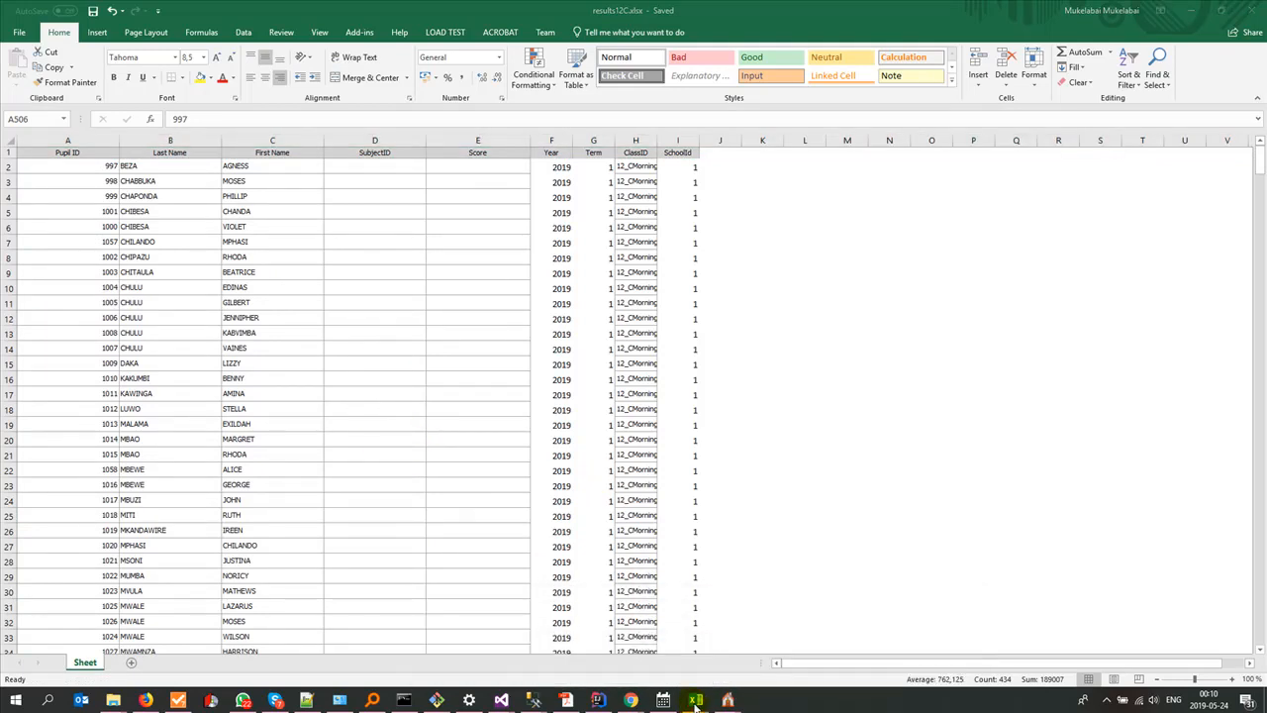
pyautogui.click(695, 705)
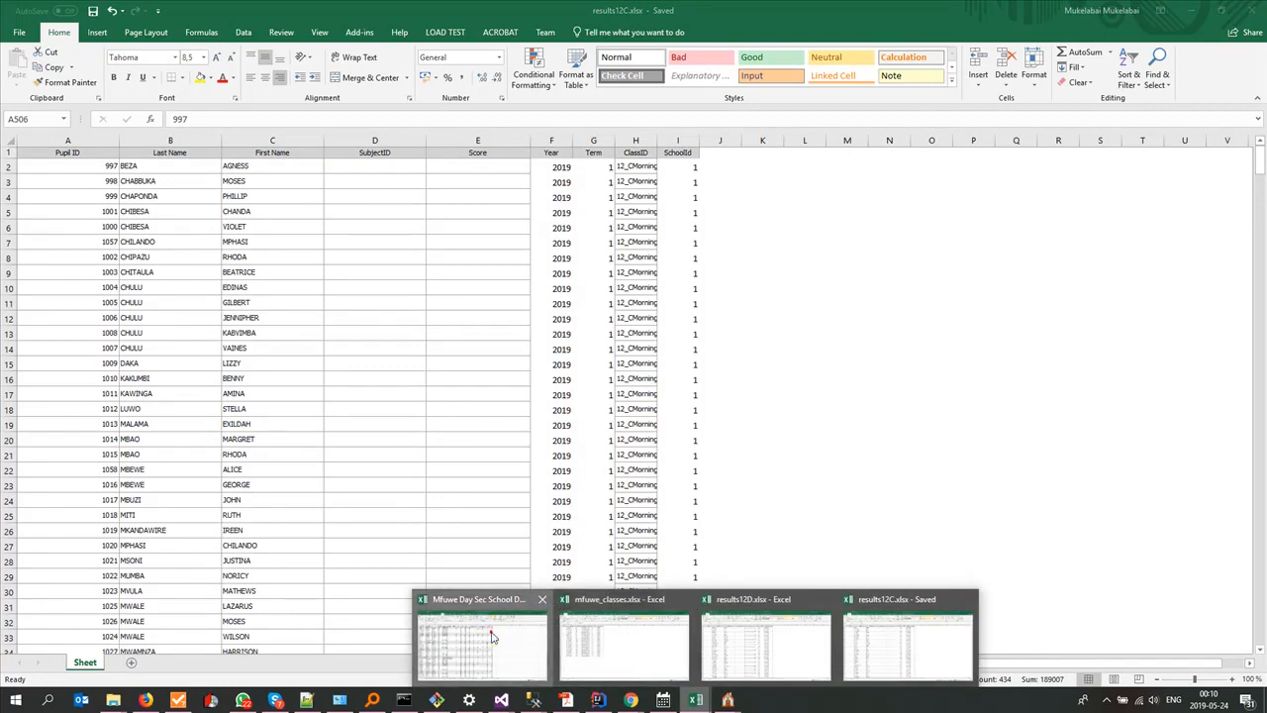
pyautogui.click(501, 622)
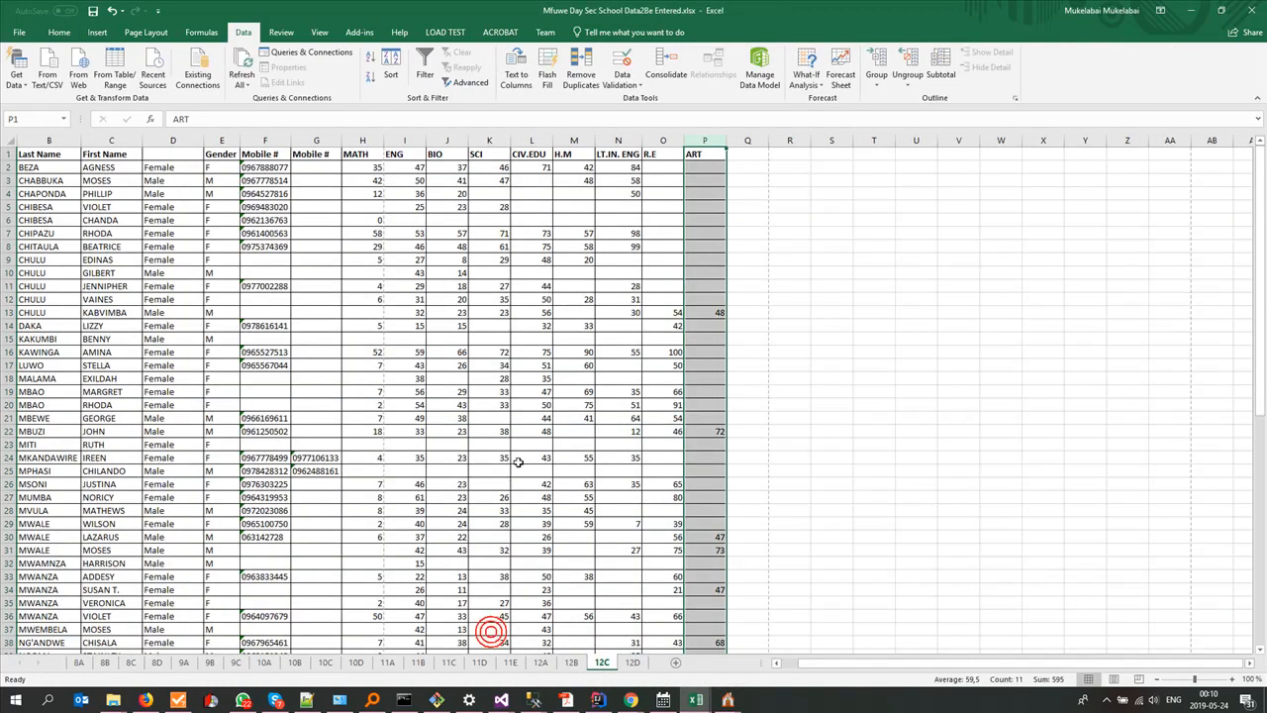
pyautogui.click(361, 138)
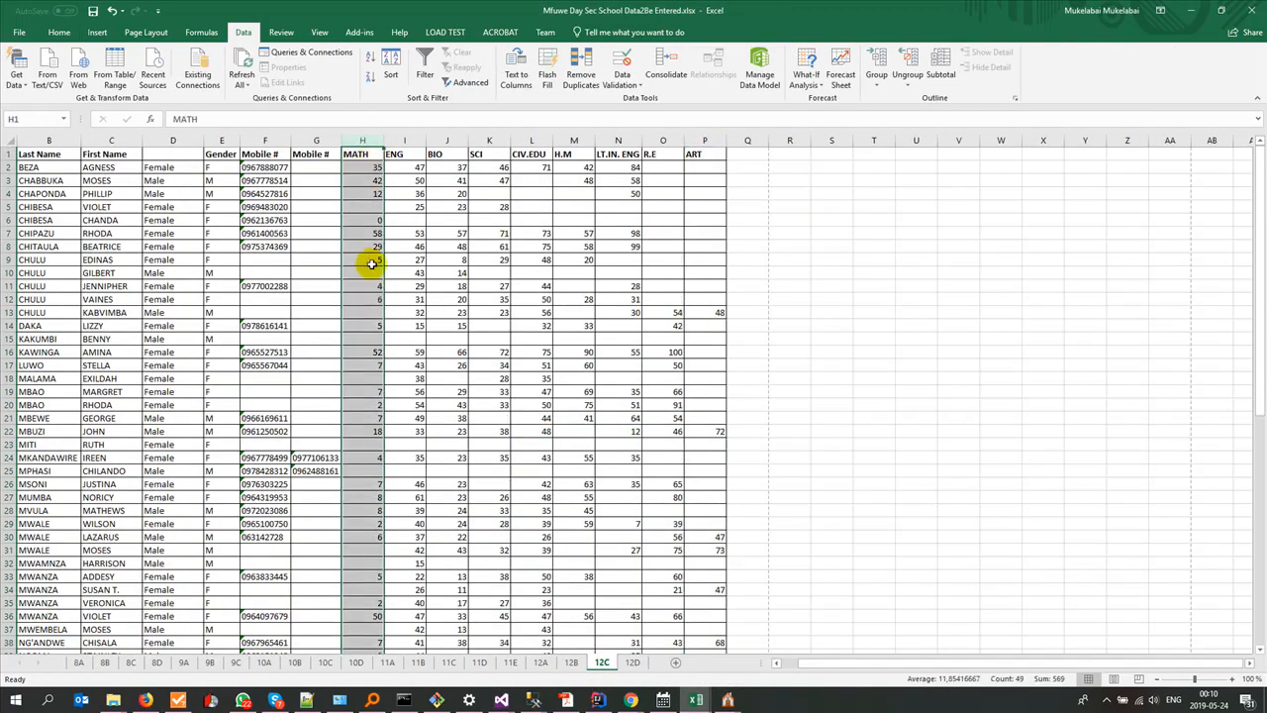
pyautogui.click(400, 141)
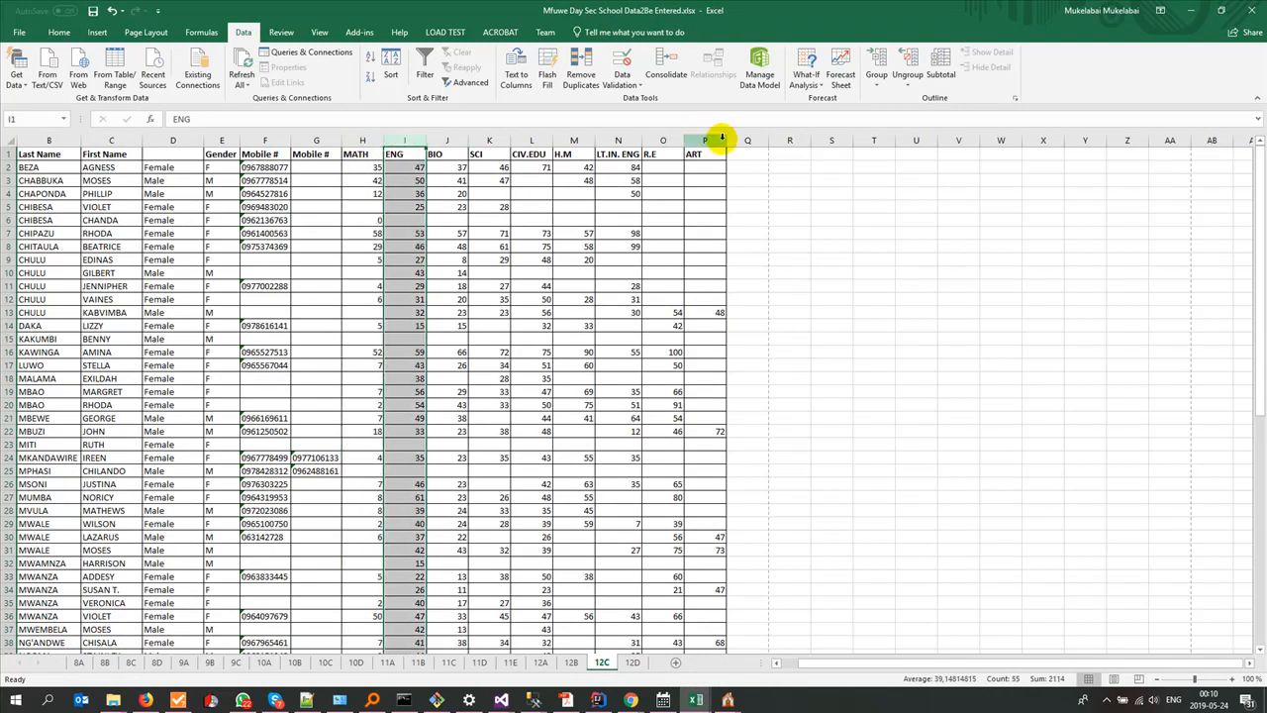
pyautogui.click(361, 141)
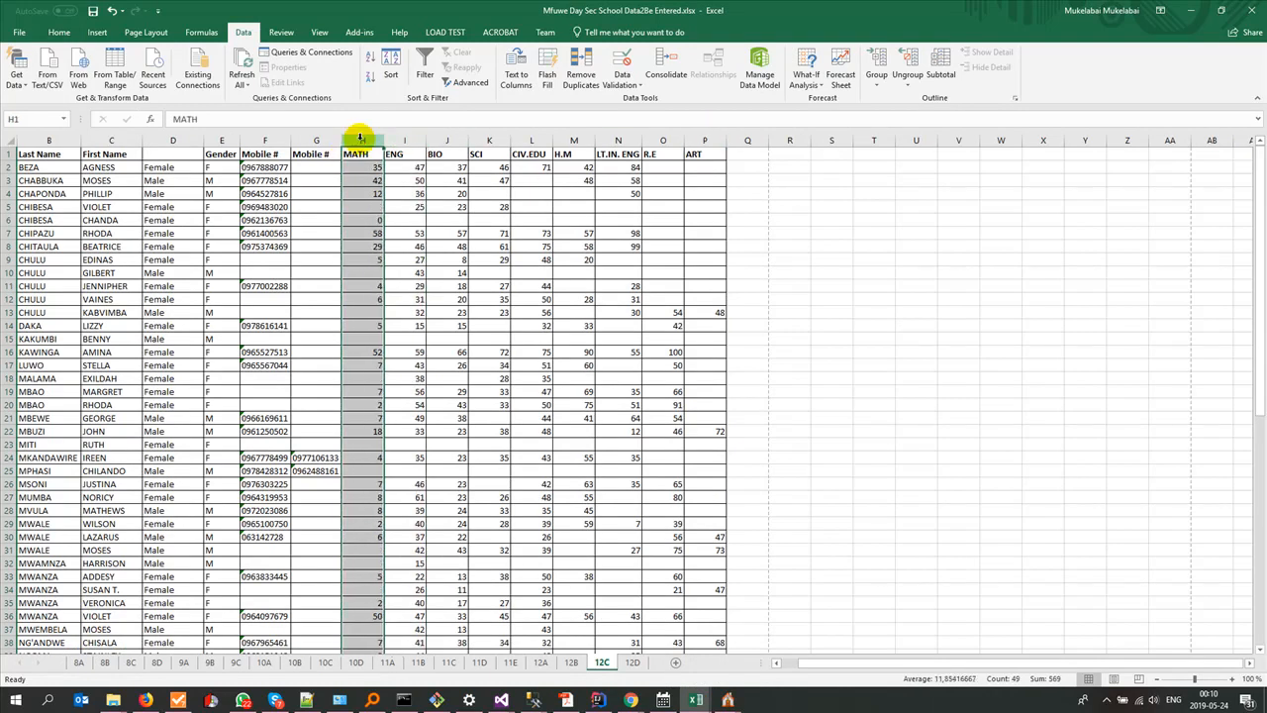
# Step: Switch to Gladtidings ESchool, closing its Preview window, and open the Subjects list under School Administration
pyautogui.click(727, 700)
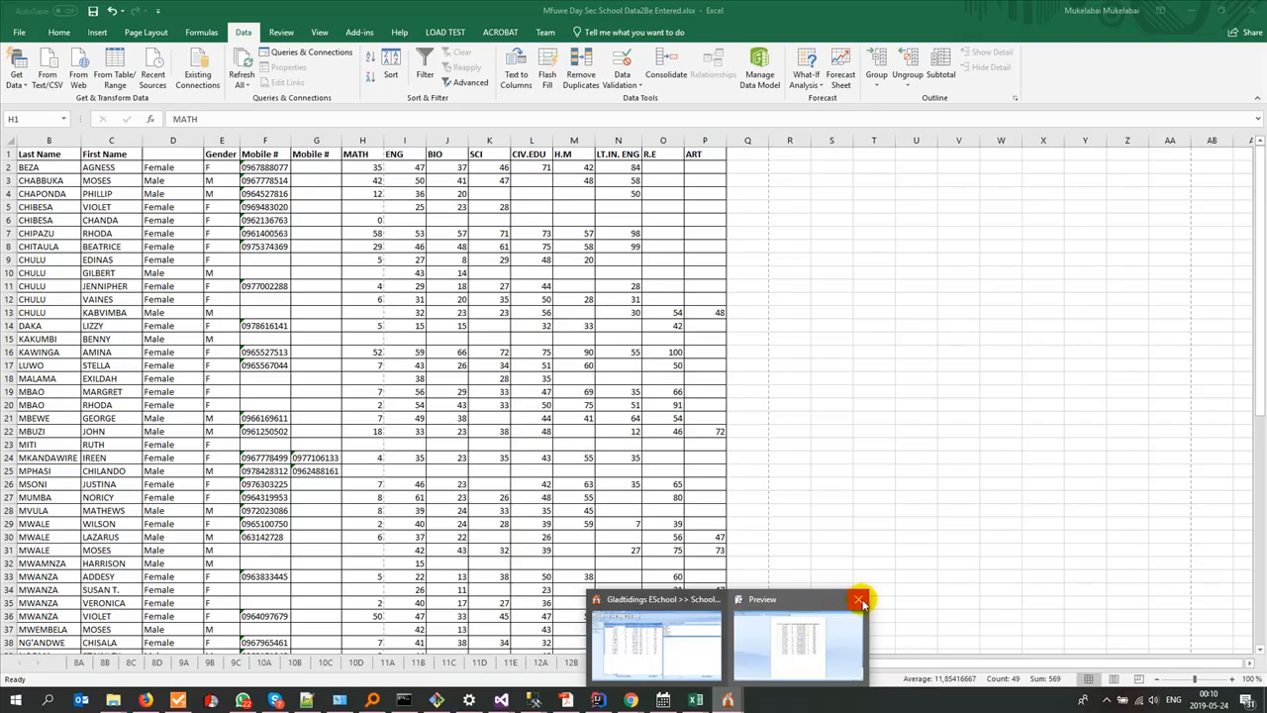
pyautogui.click(858, 602)
pyautogui.click(726, 699)
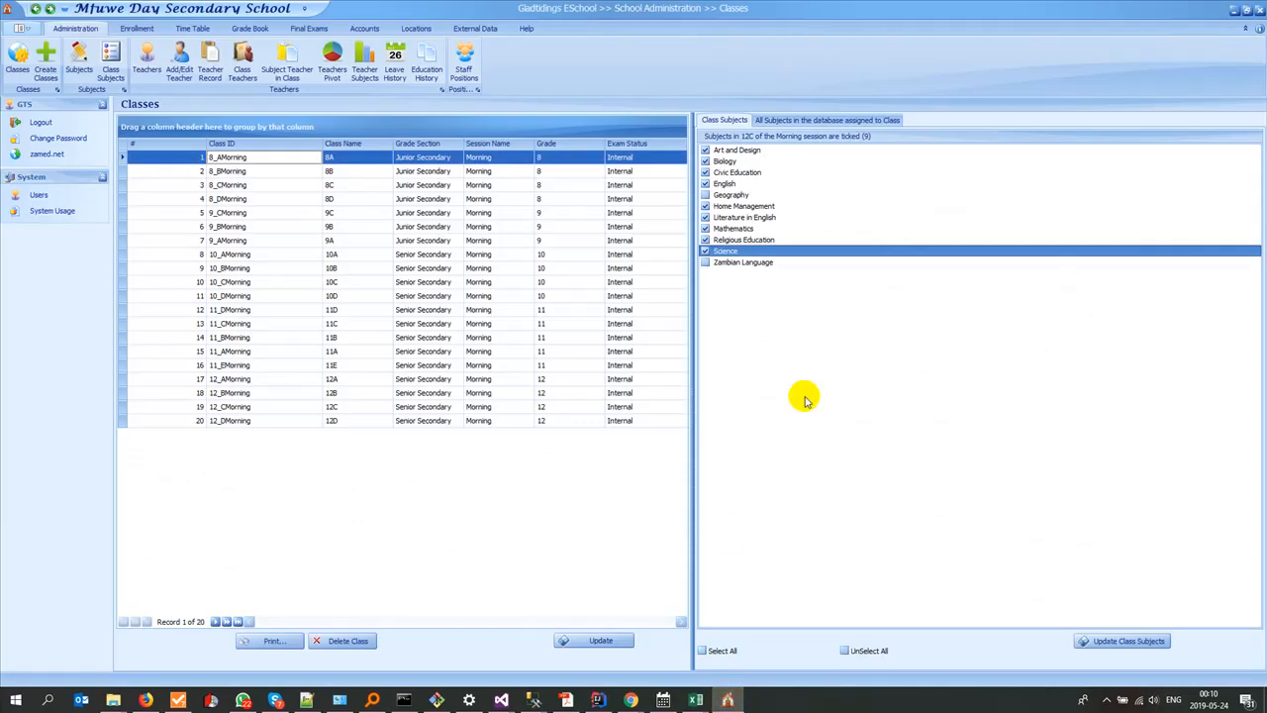
pyautogui.click(76, 55)
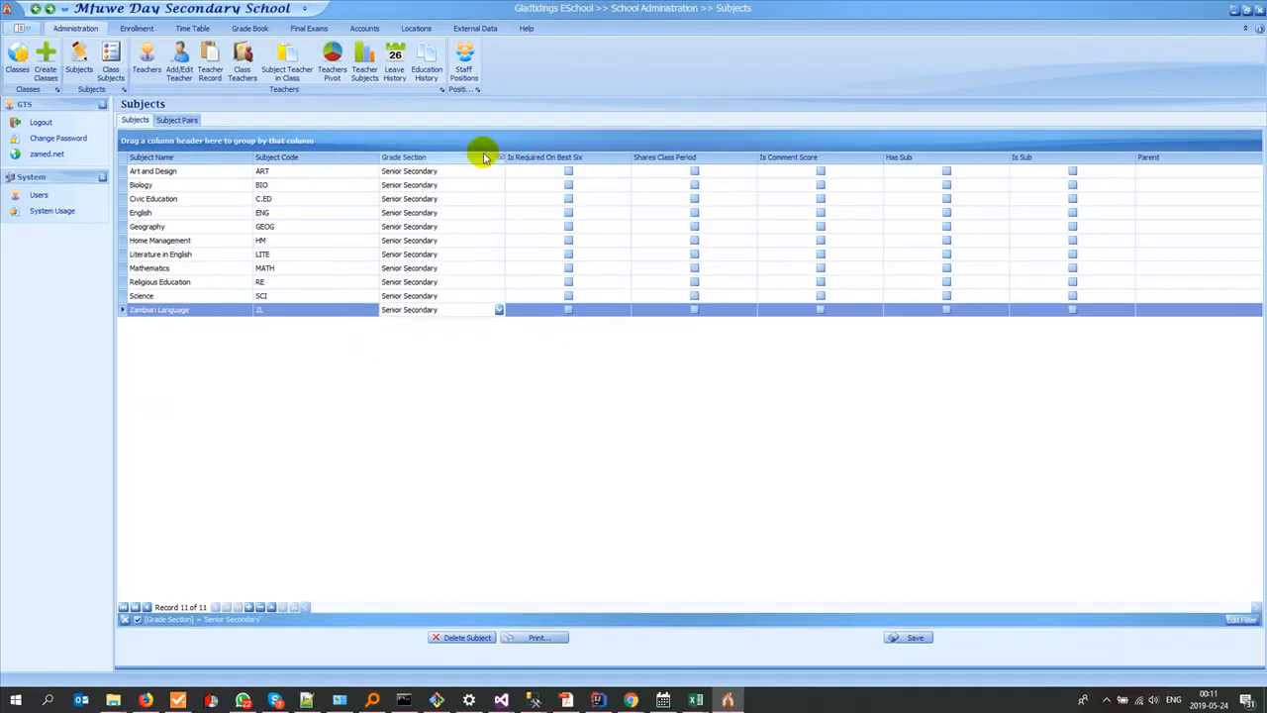
# Step: Clear the subjects list's existing Grade Section filter and filter it again to Senior Secondary
pyautogui.click(500, 158)
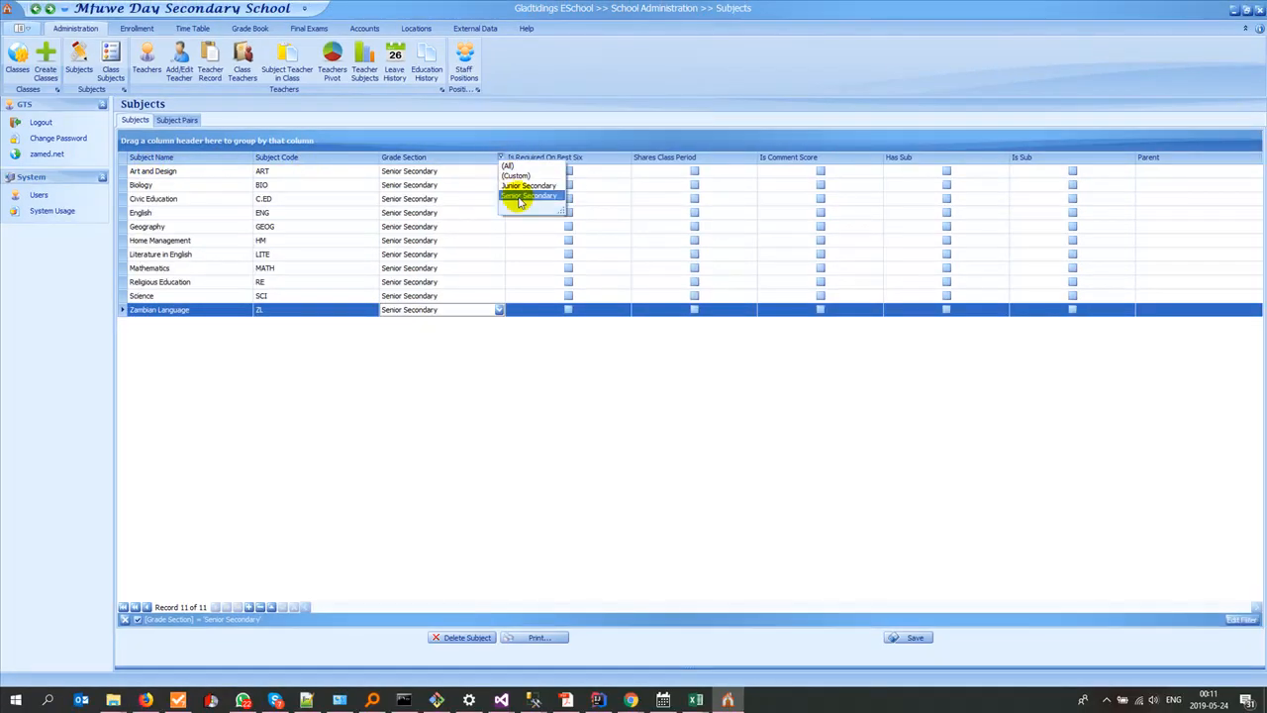
pyautogui.click(519, 197)
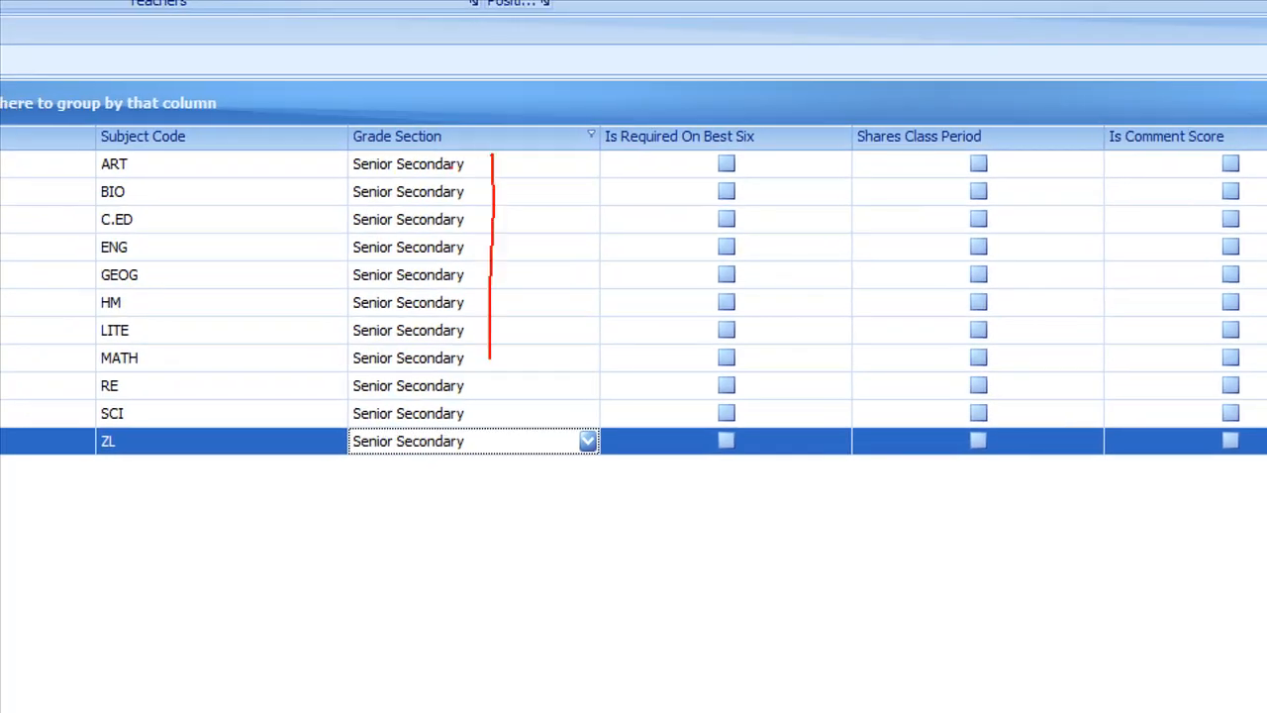
pyautogui.moveTo(490, 359); pyautogui.dragTo(508, 607)
pyautogui.press('Escape')
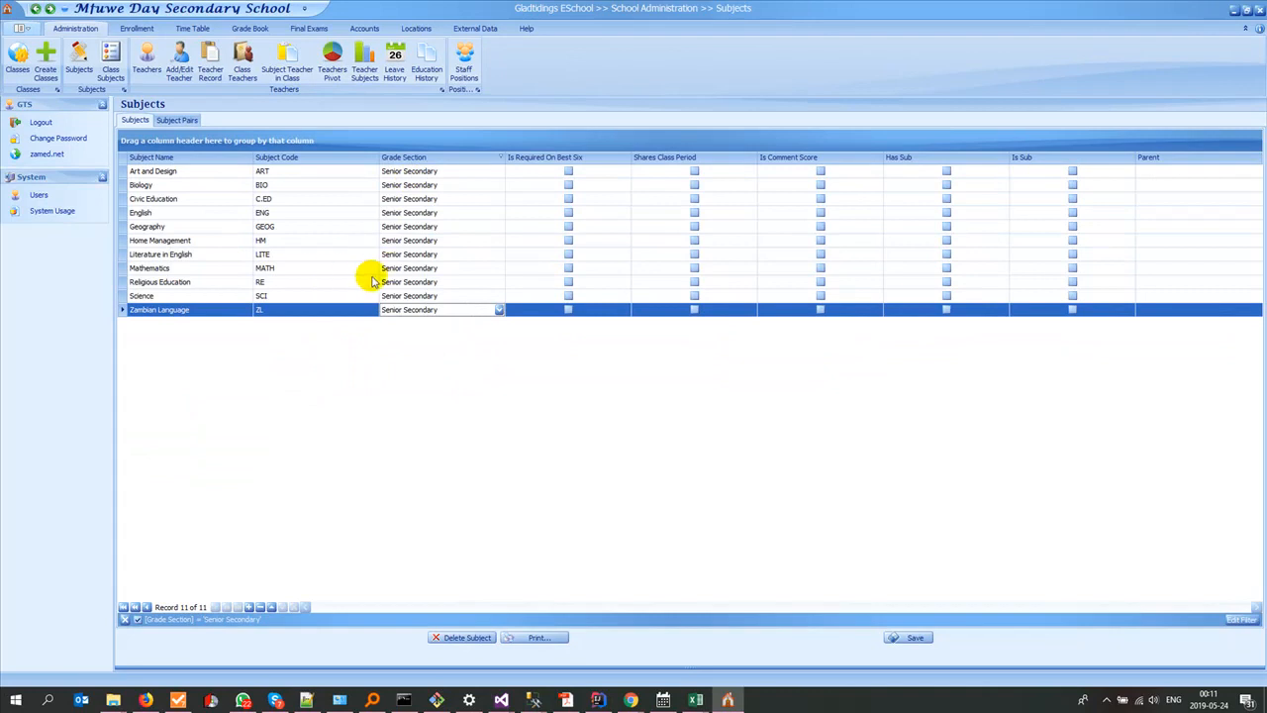
pyautogui.click(123, 619)
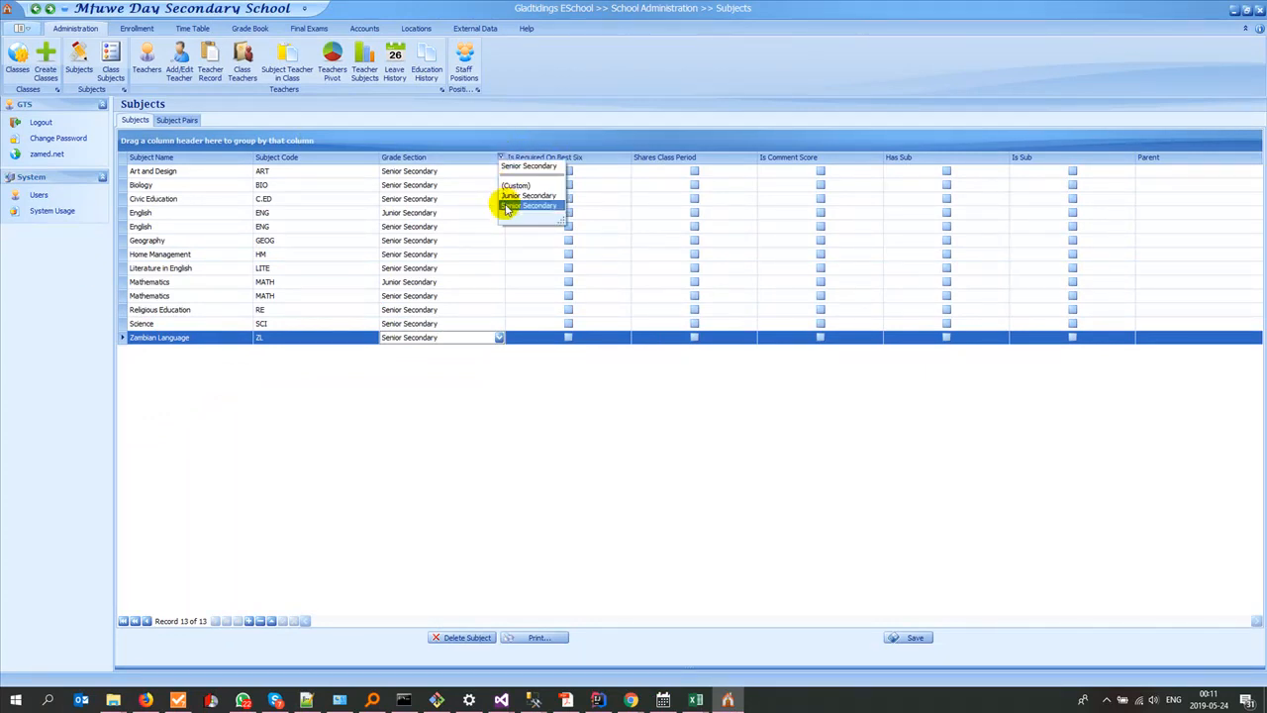
pyautogui.click(507, 195)
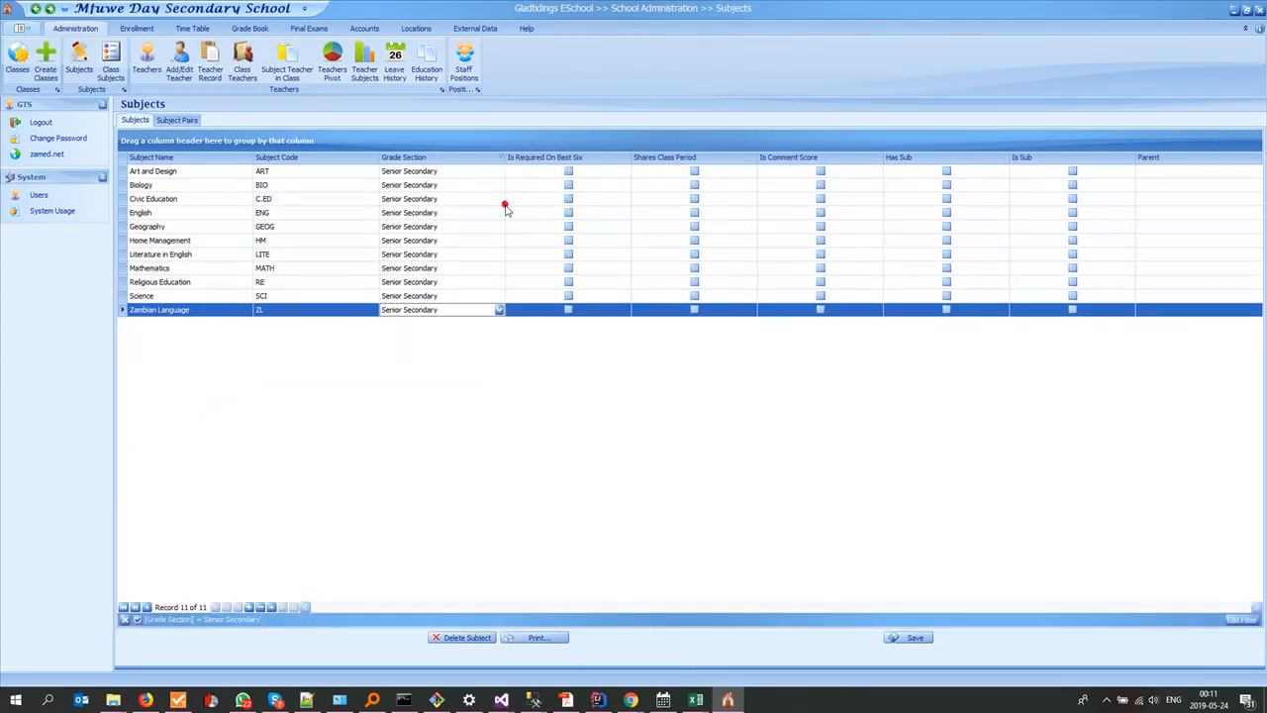
# Step: Add the hidden Subject ID column to the subjects list, placing it before Subject Name
pyautogui.rightClick(184, 163)
pyautogui.click(223, 244)
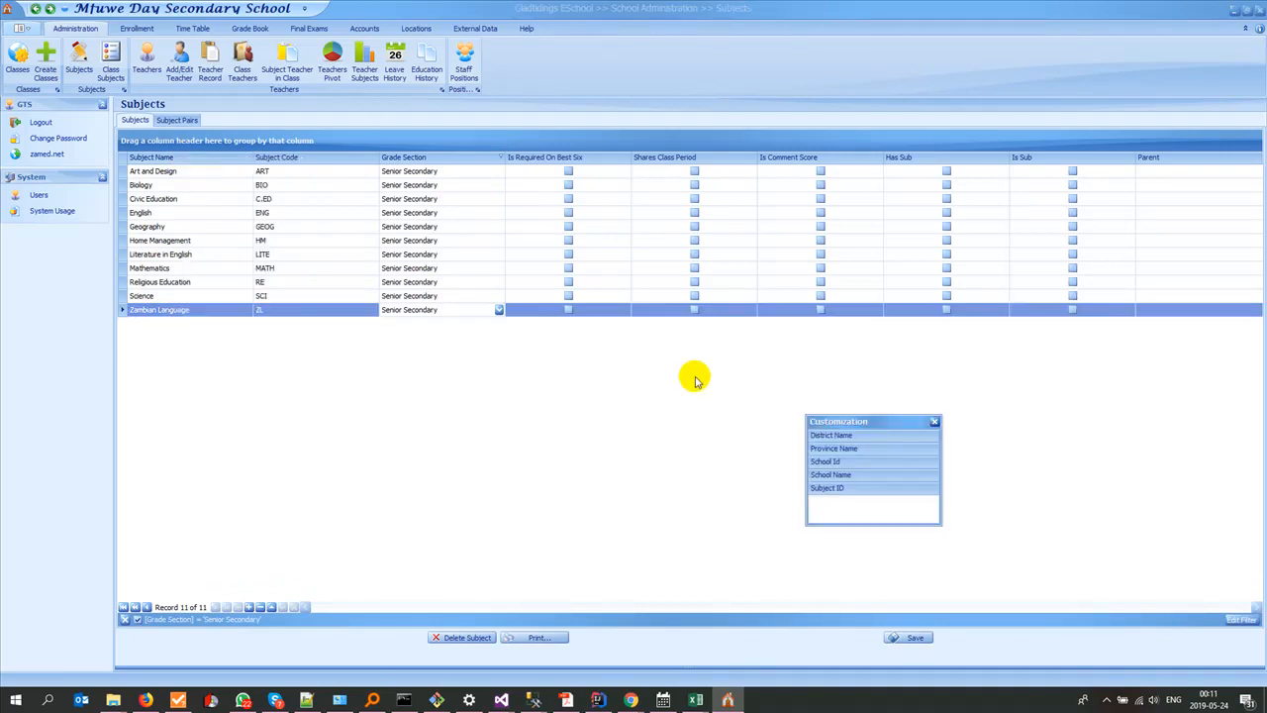
pyautogui.moveTo(832, 488); pyautogui.dragTo(151, 160)
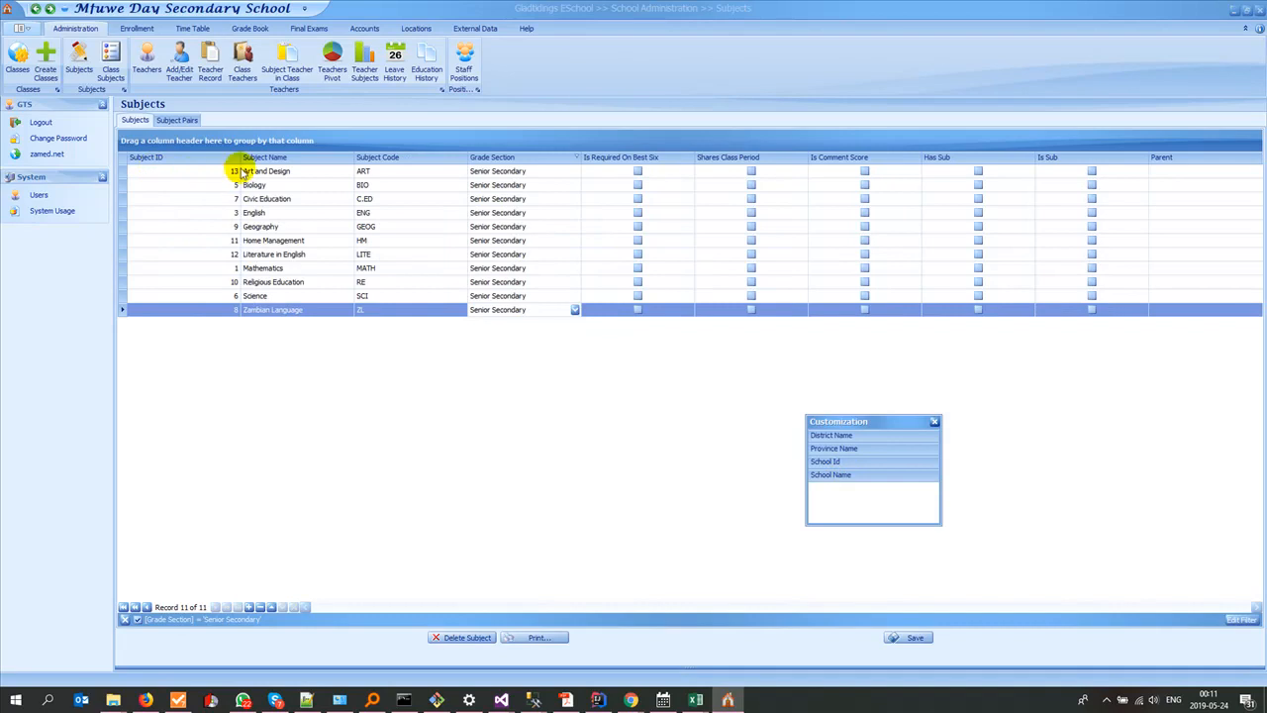
# Step: Close the column customization window, check the Mathematics subject's ID in the subjects list, and switch to results12C.xlsx in Excel
pyautogui.click(936, 423)
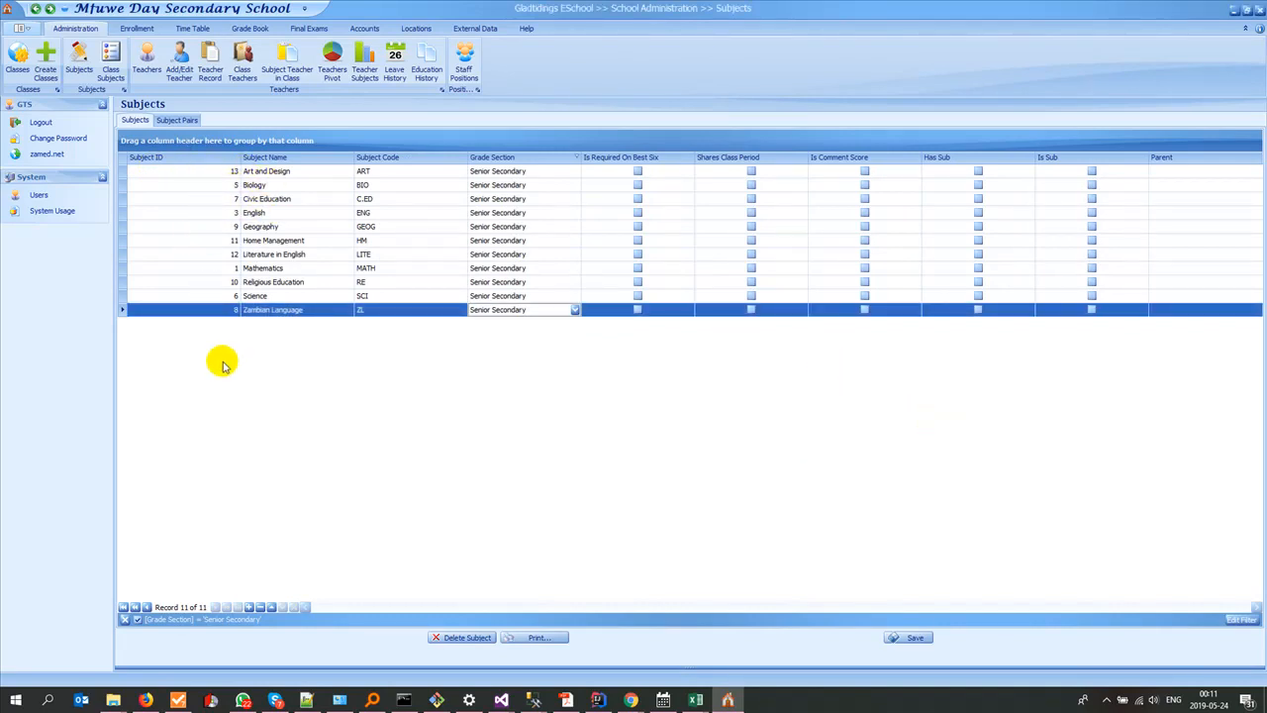
pyautogui.click(237, 269)
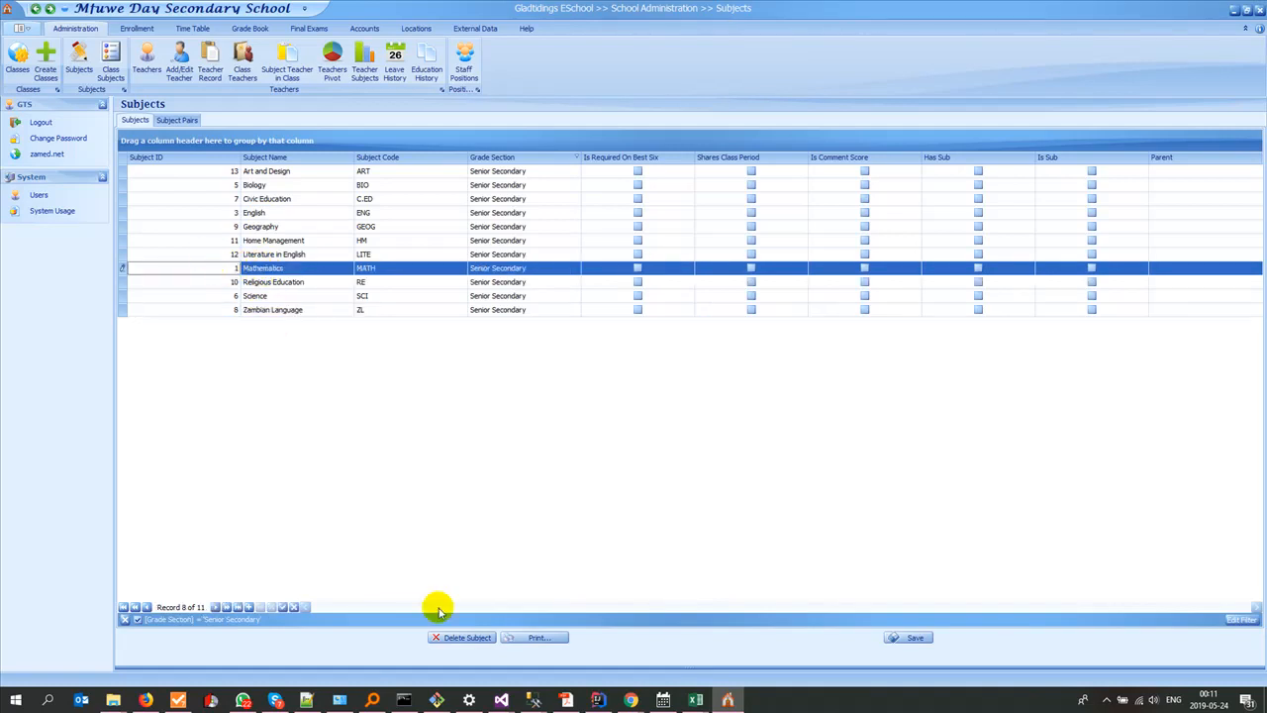
pyautogui.click(695, 700)
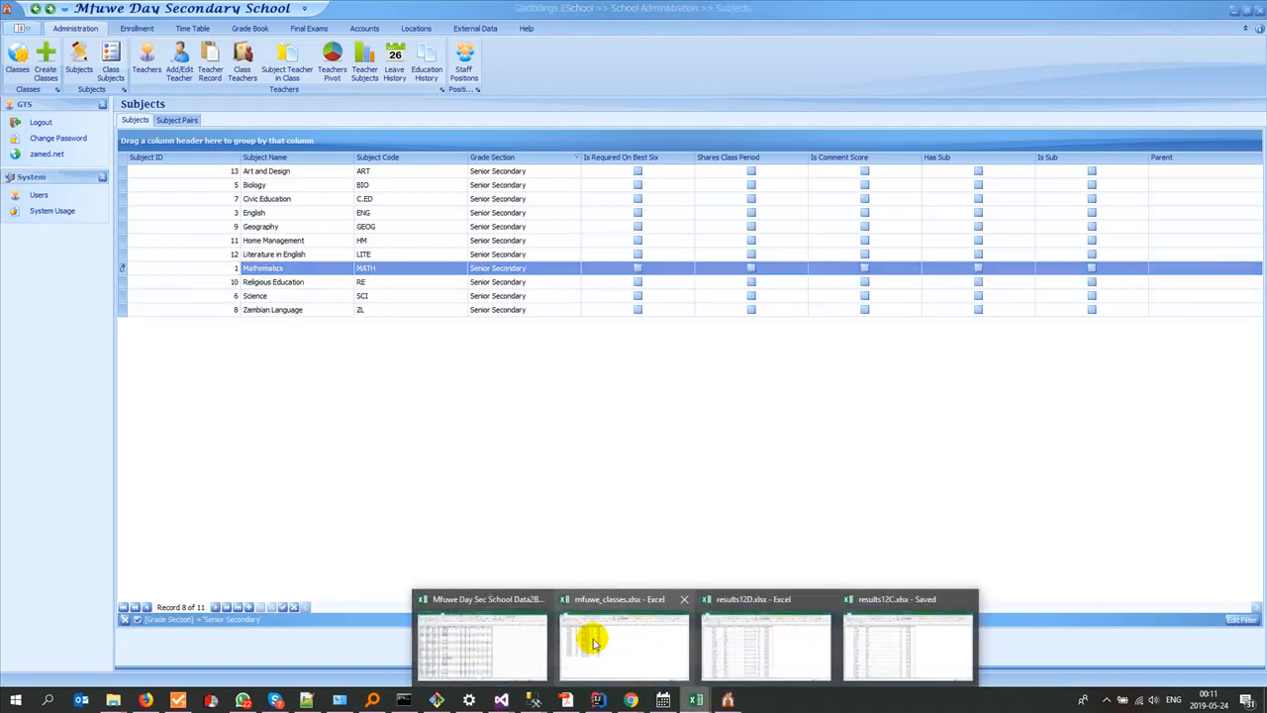
pyautogui.click(866, 644)
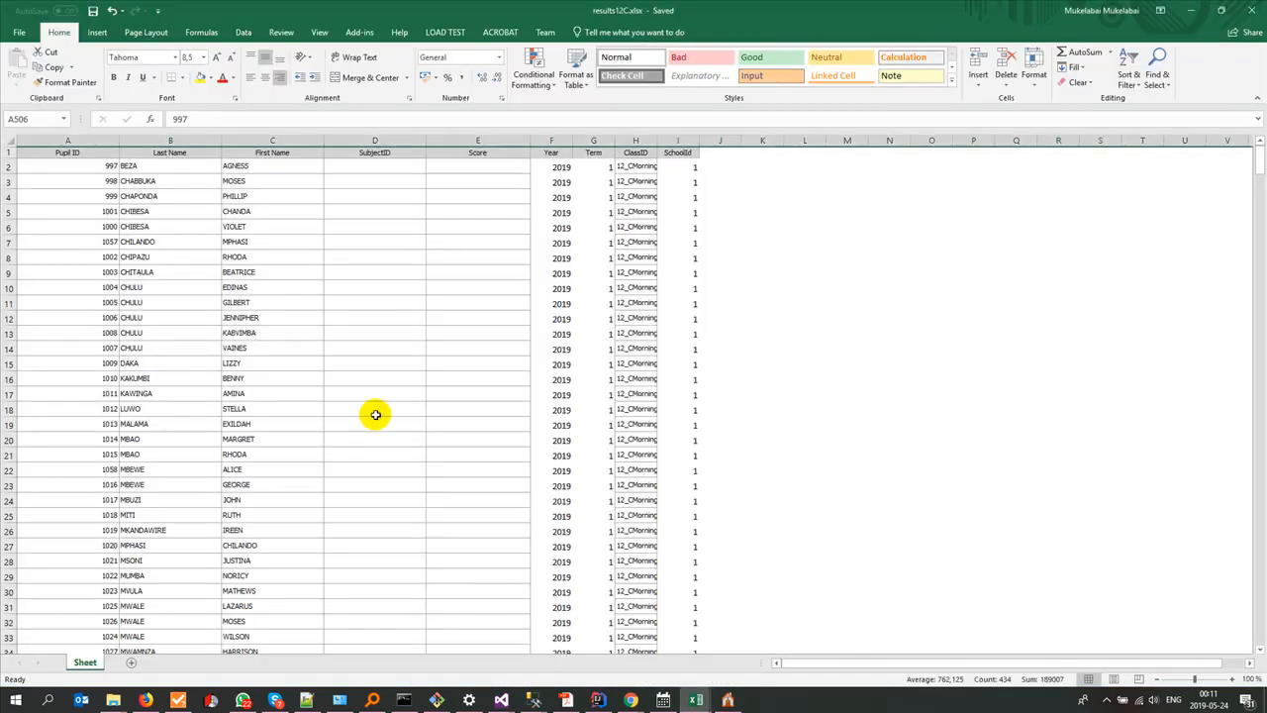
# Step: Fill the SubjectID column of the first pupil block, rows 2 to 63, with 1 for Mathematics
pyautogui.click(376, 164)
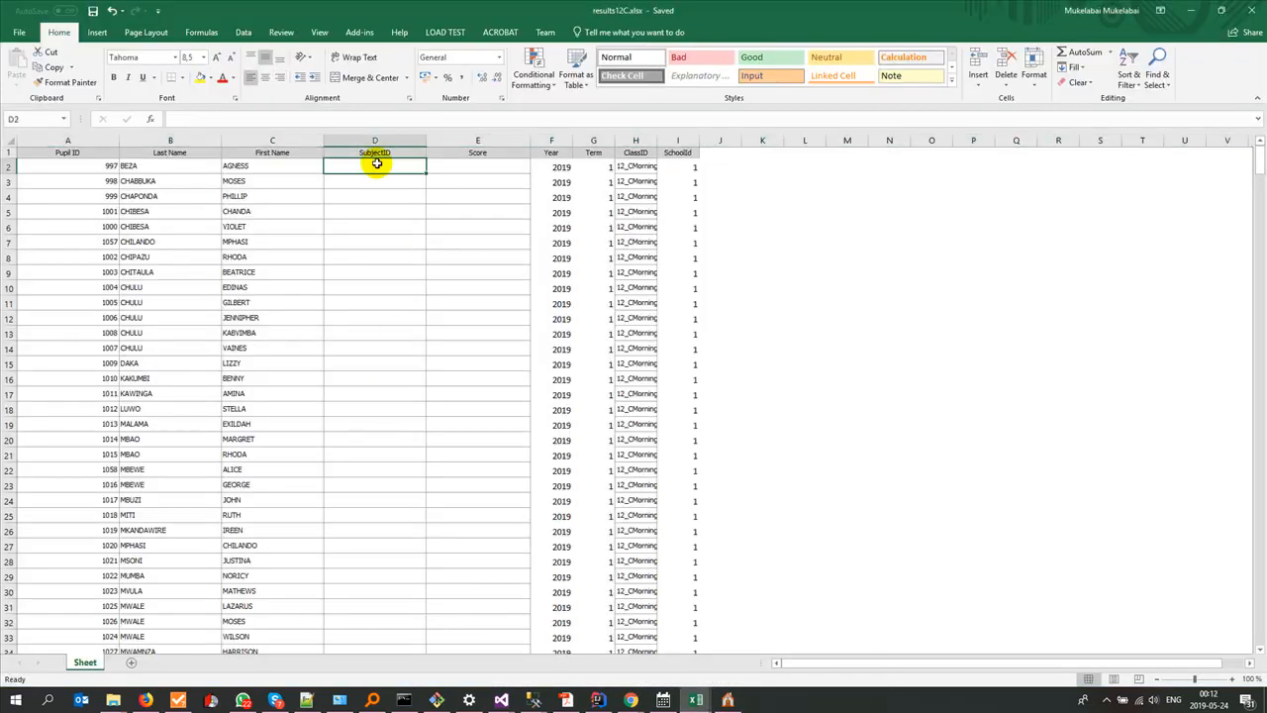
pyautogui.write('1')
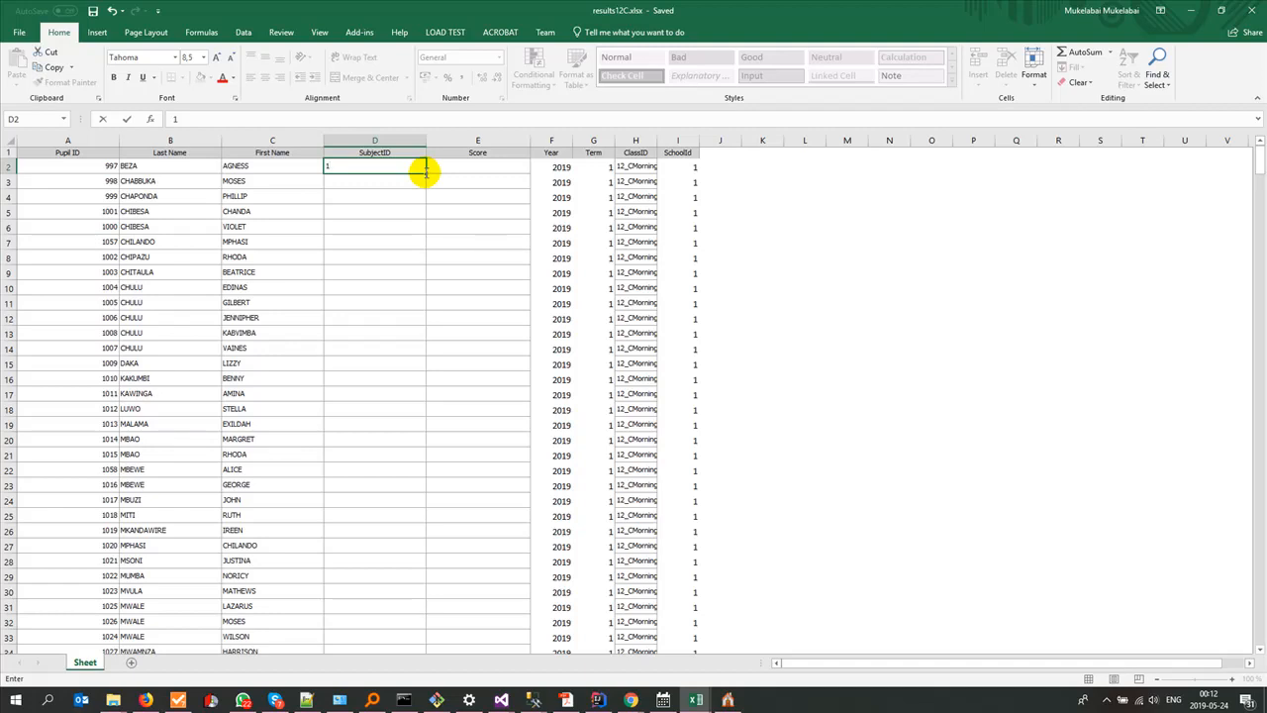
pyautogui.moveTo(426, 173)
pyautogui.mouseDown()
pyautogui.moveTo(409, 696)
pyautogui.moveTo(387, 580)
pyautogui.moveTo(385, 615)
pyautogui.mouseUp()
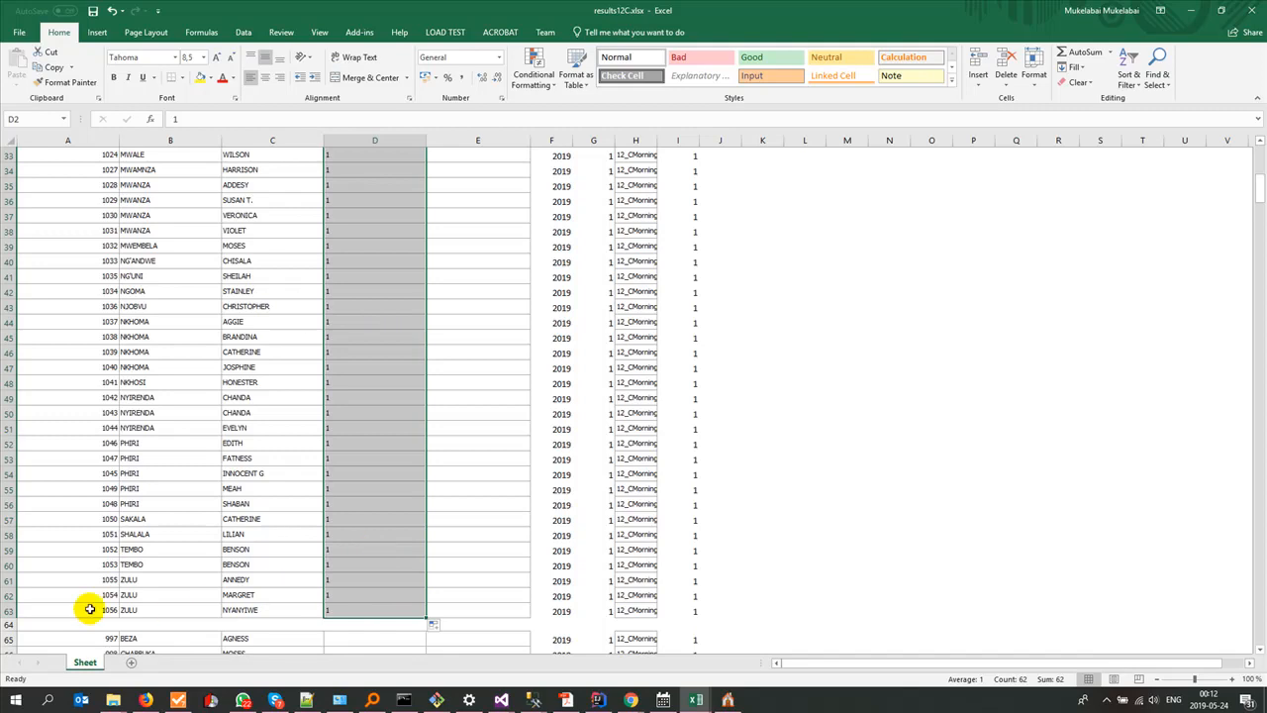
pyautogui.scroll(1, 376, 503)
pyautogui.scroll(10, 376, 503)
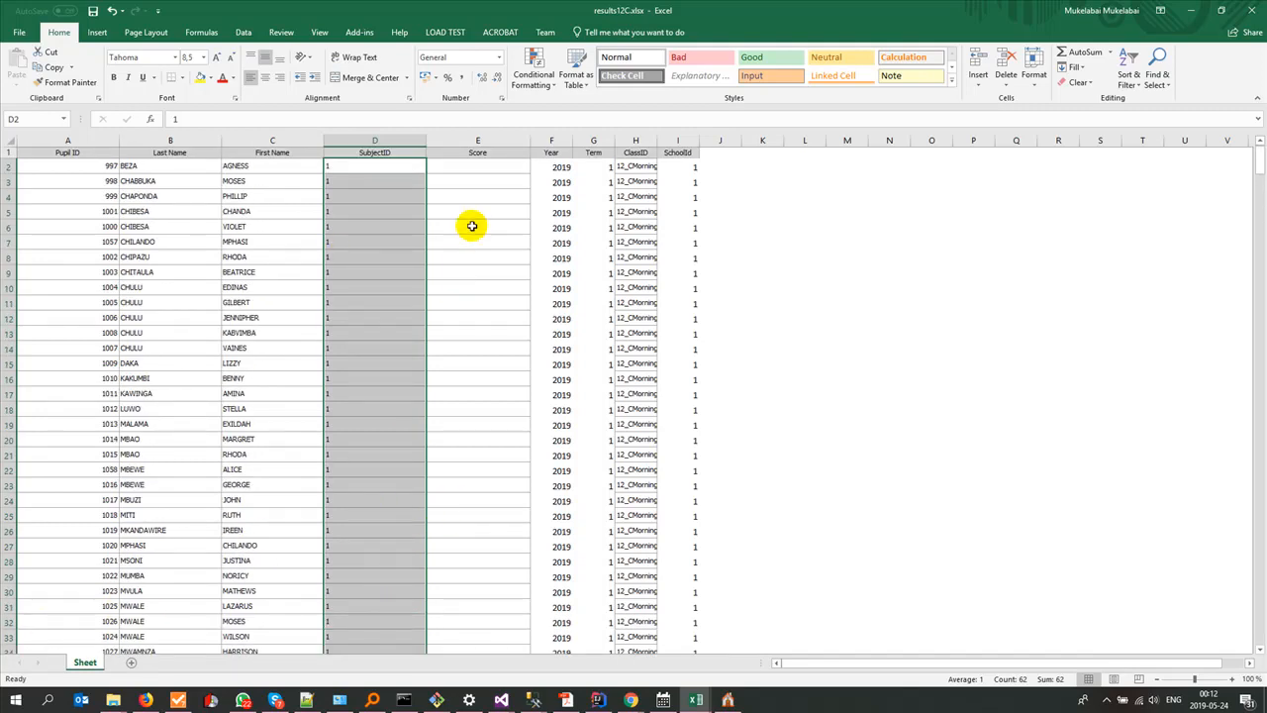
# Step: Switch to Mfuwe Day Sec School Data2Be Entered.xlsx and copy the MATH scores H2:H63 from the 12C sheet
pyautogui.click(696, 699)
pyautogui.click(495, 645)
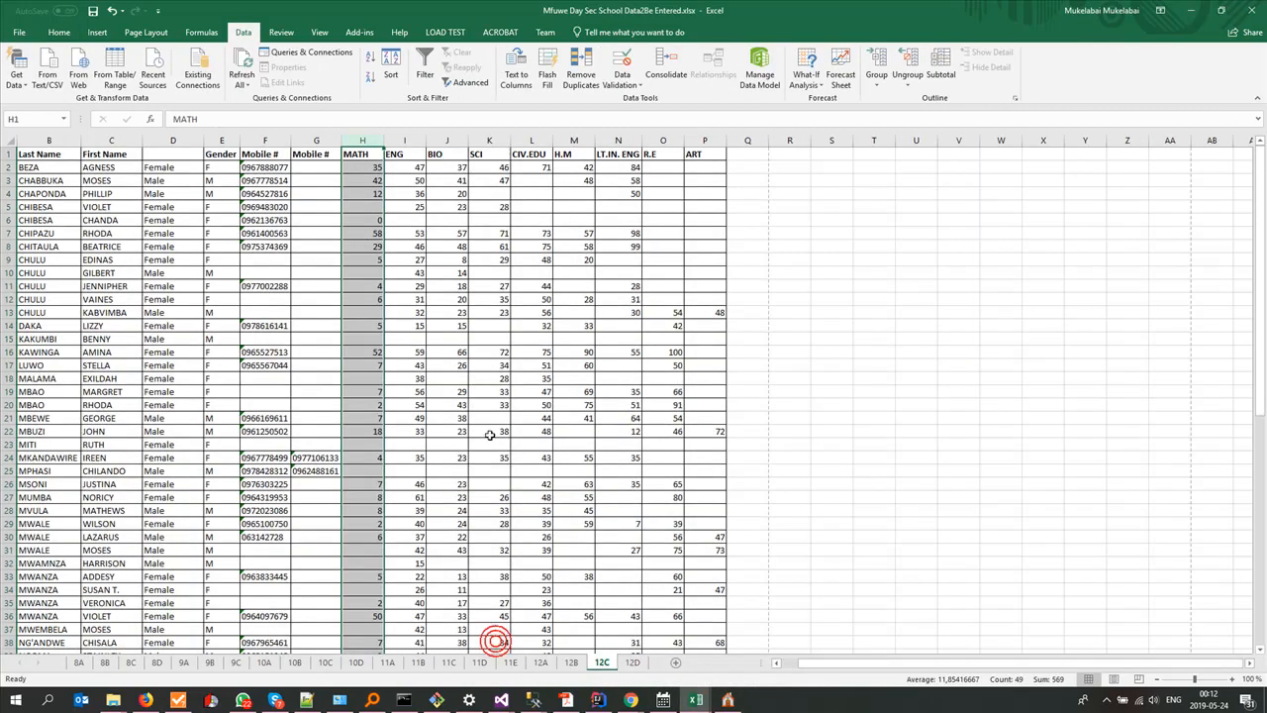
pyautogui.click(396, 233)
pyautogui.click(361, 168)
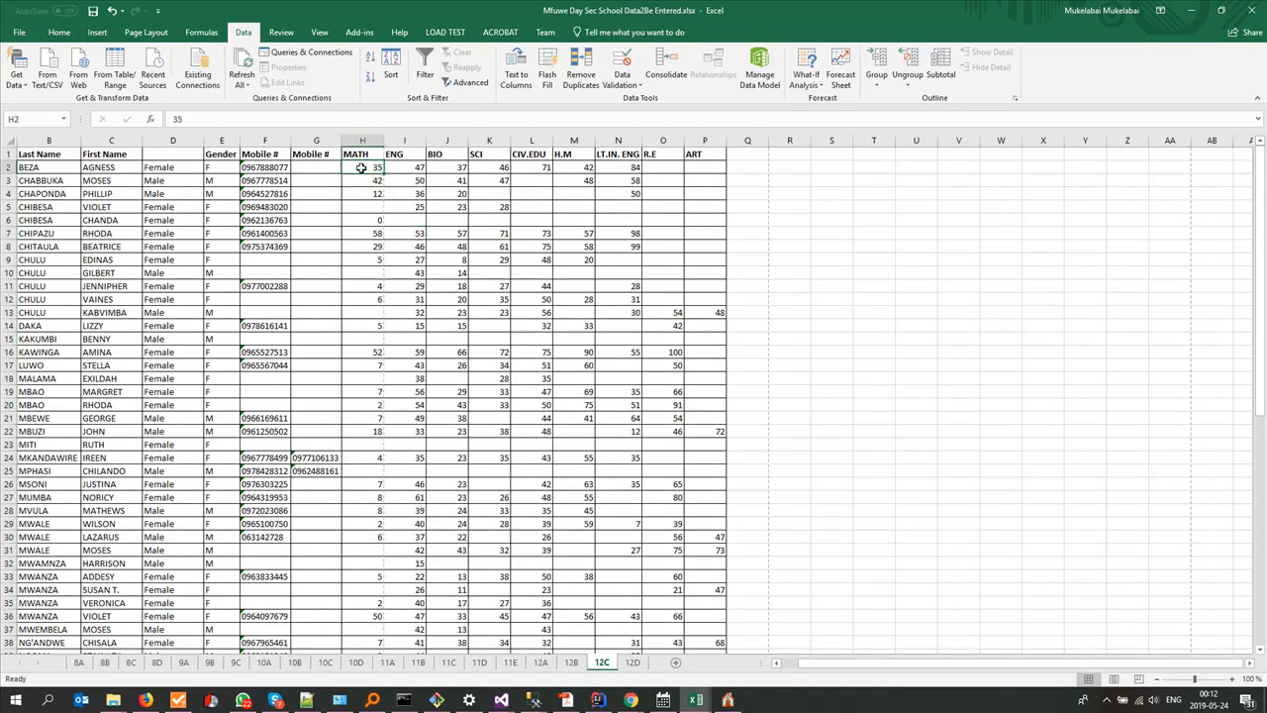
pyautogui.scroll(-14, 401, 386)
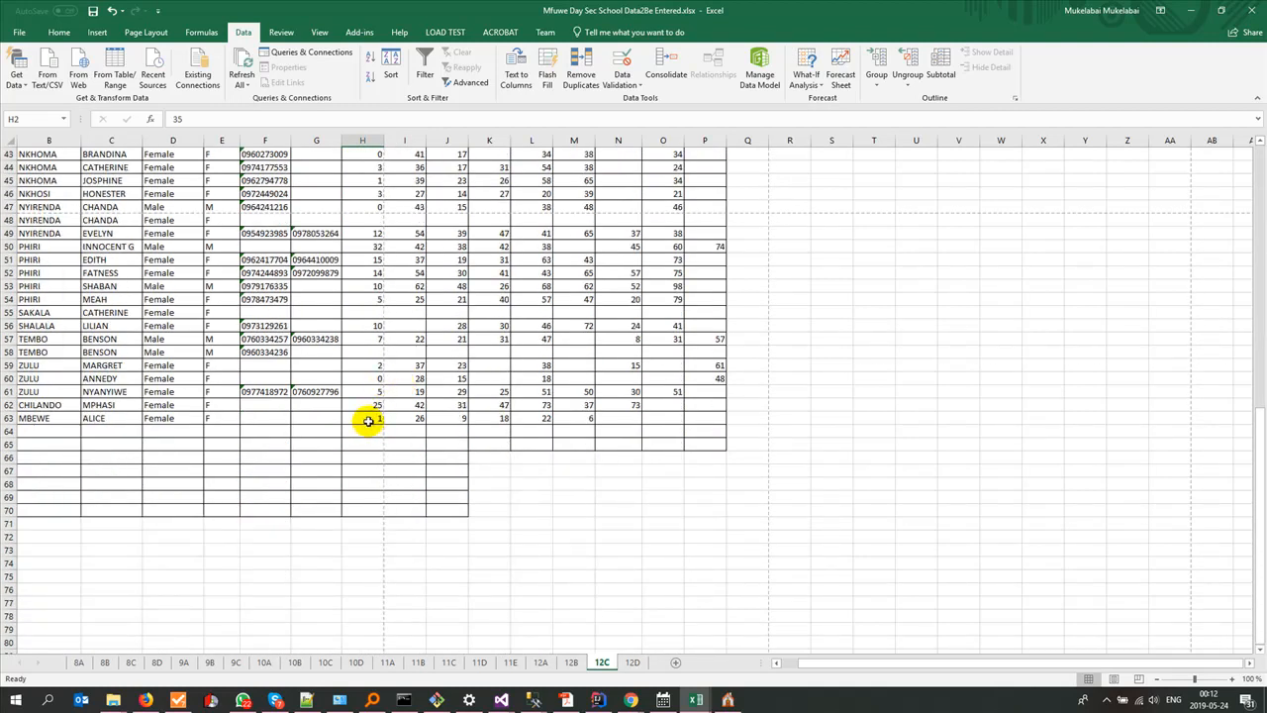
pyautogui.keyDown('shift'); pyautogui.click(368, 419); pyautogui.keyUp('shift')
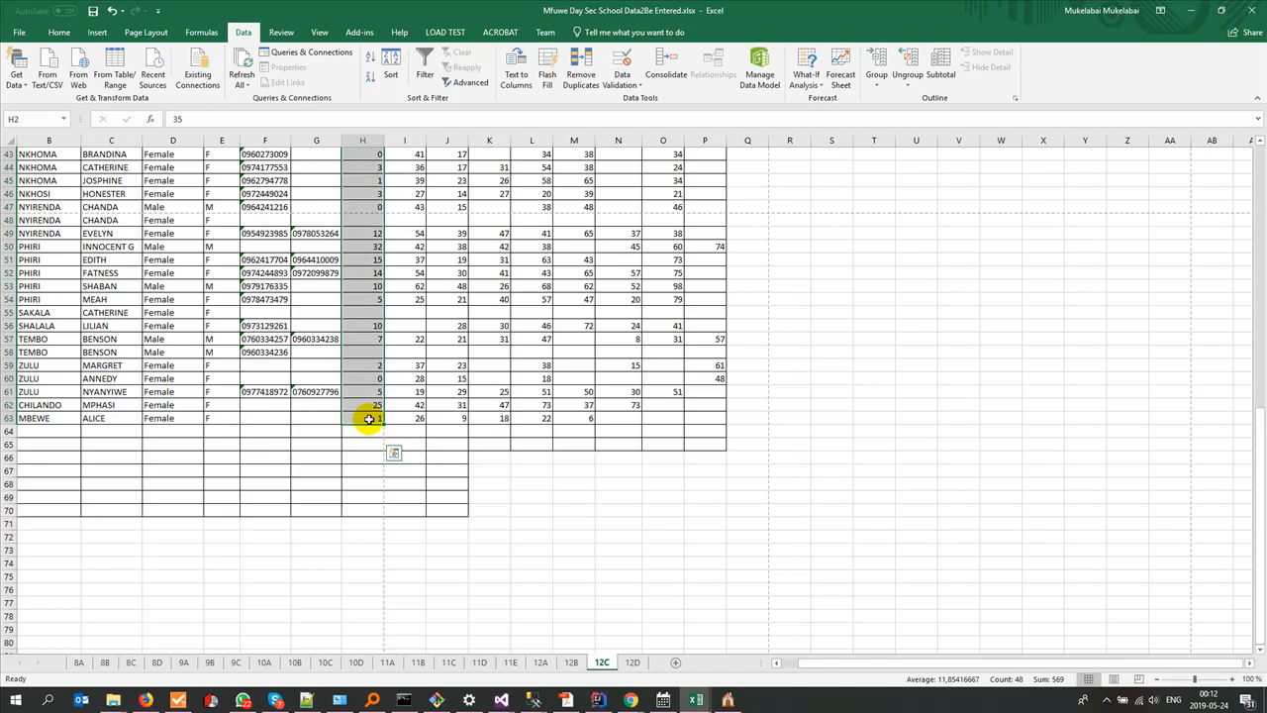
pyautogui.hotkey('ctrl', 'c')
# Step: Paste the MATH scores into the Score column of results12C.xlsx from E2 and check the end of the block
pyautogui.hotkey('alt', 'Tab')
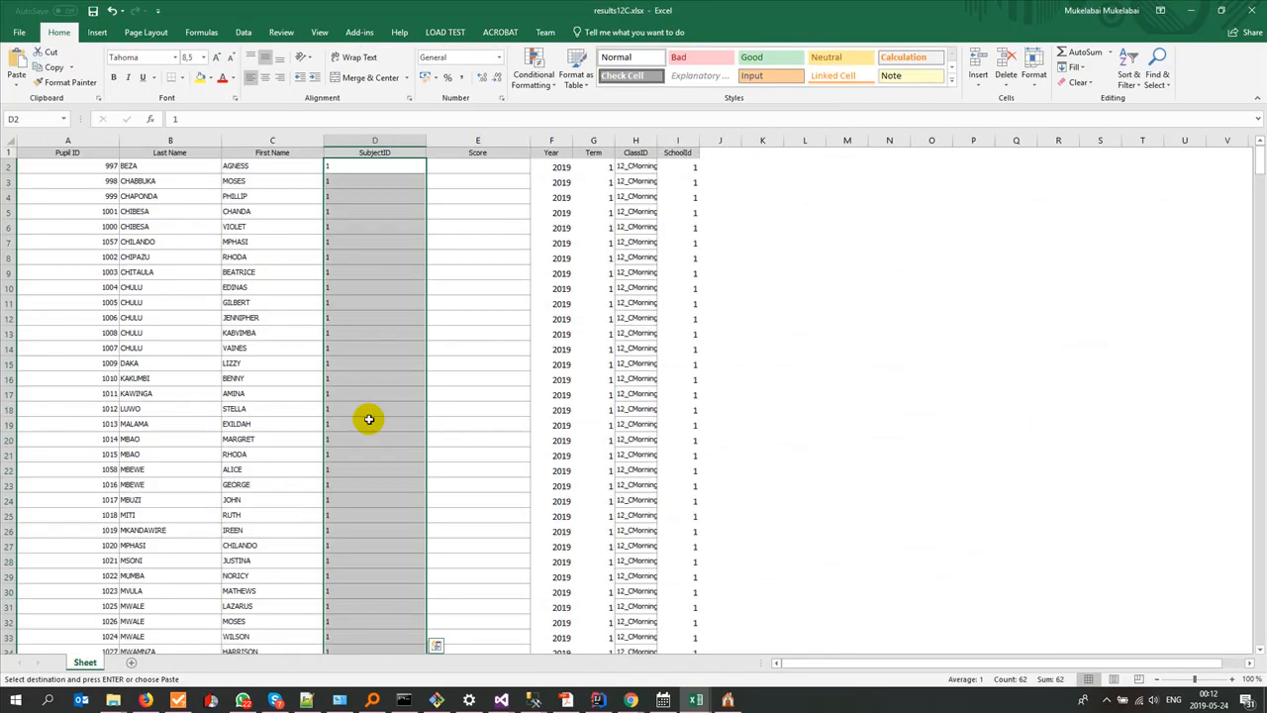
pyautogui.click(483, 169)
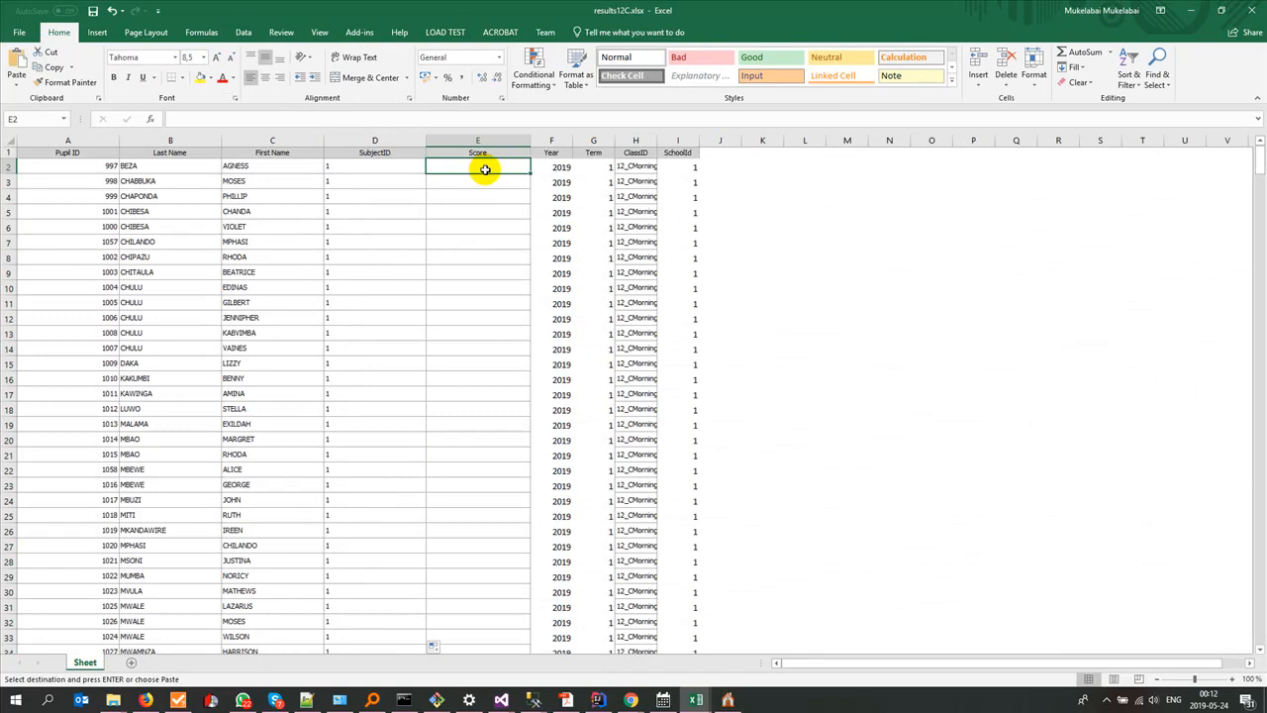
pyautogui.hotkey('ctrl', 'v')
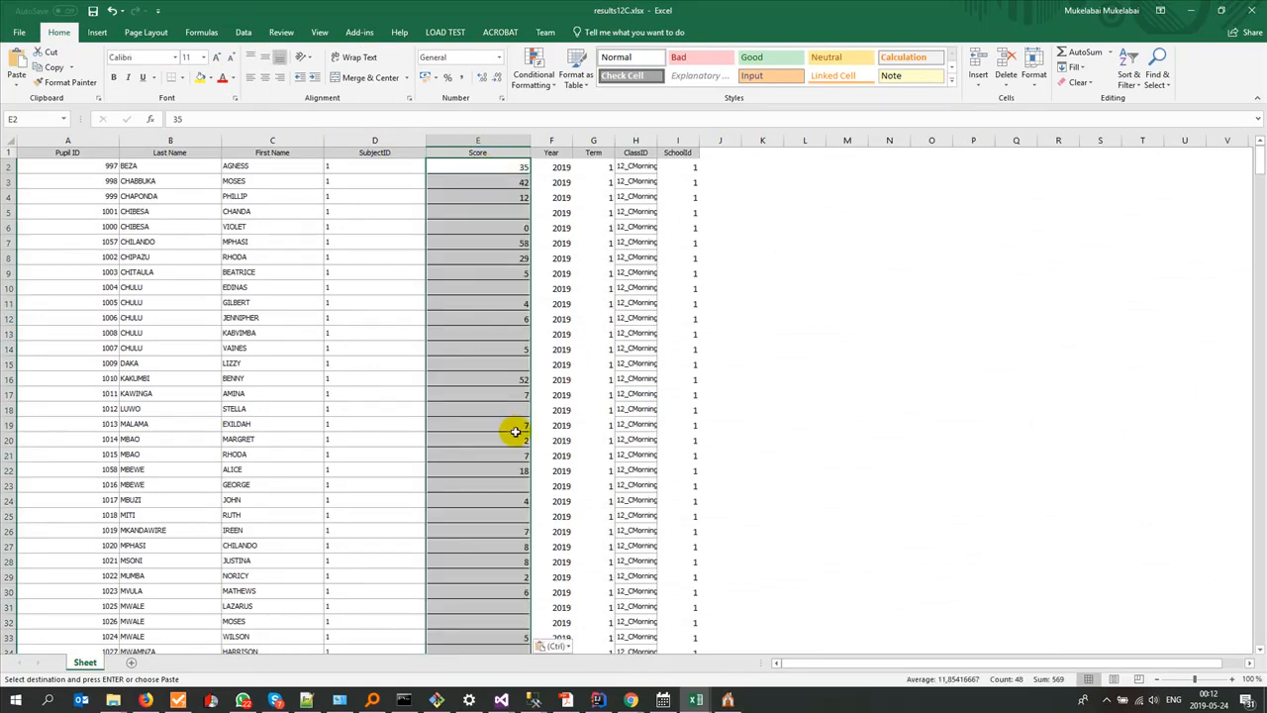
pyautogui.scroll(-12, 516, 432)
pyautogui.scroll(-3, 516, 431)
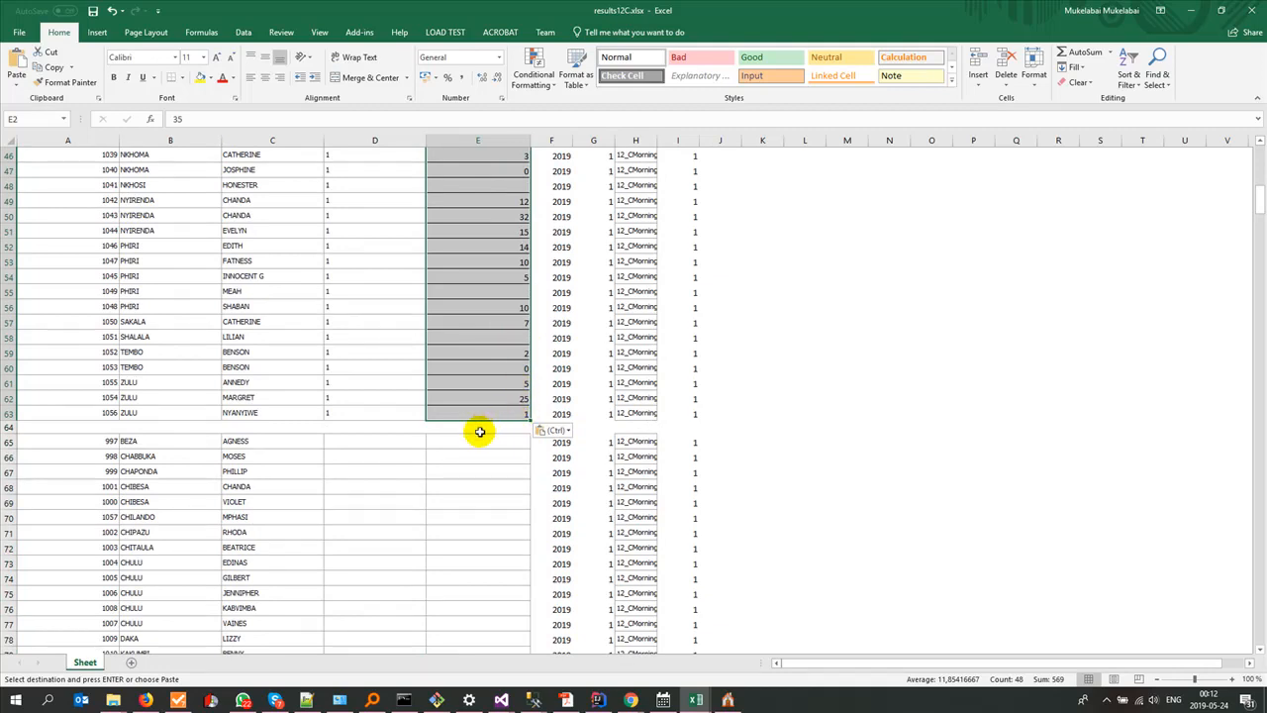
# Step: Select the ENG column on the source workbook's 12C sheet and look up the English subject's ID in Gladtidings ESchool
pyautogui.moveTo(696, 700)
pyautogui.click(468, 650)
pyautogui.scroll(5, 443, 260)
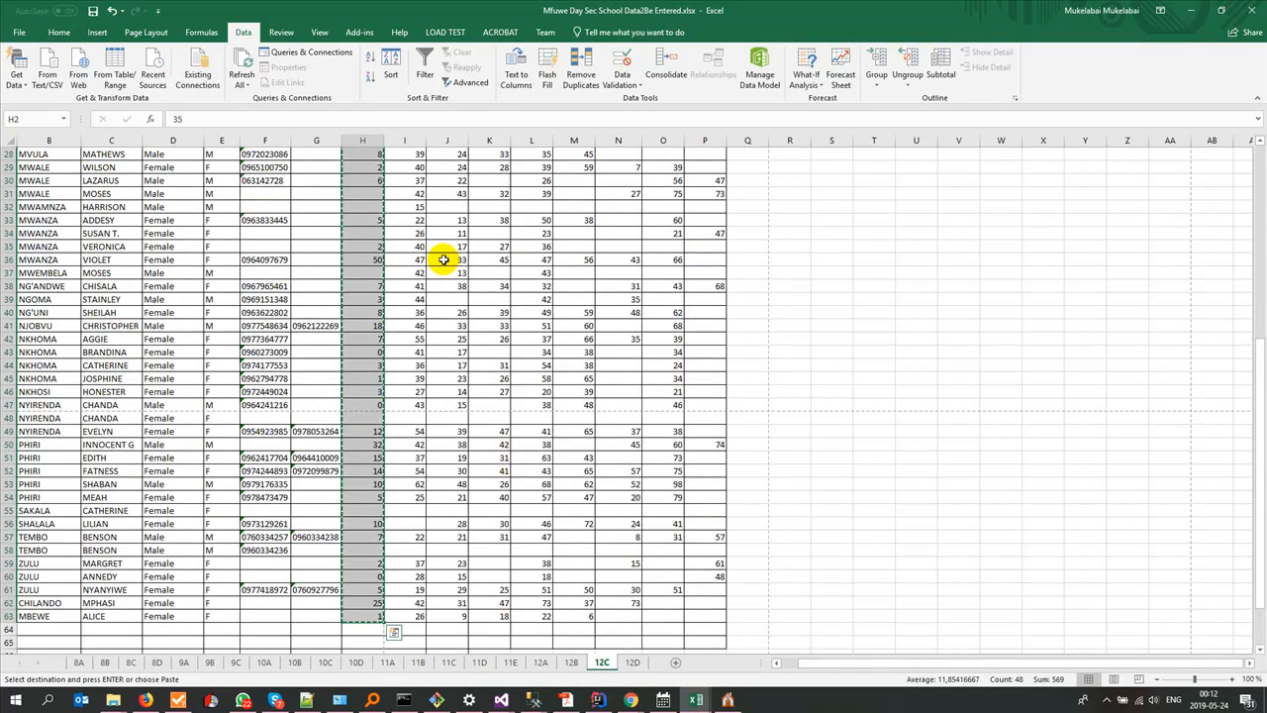
pyautogui.hotkey('ctrl', 'Home')
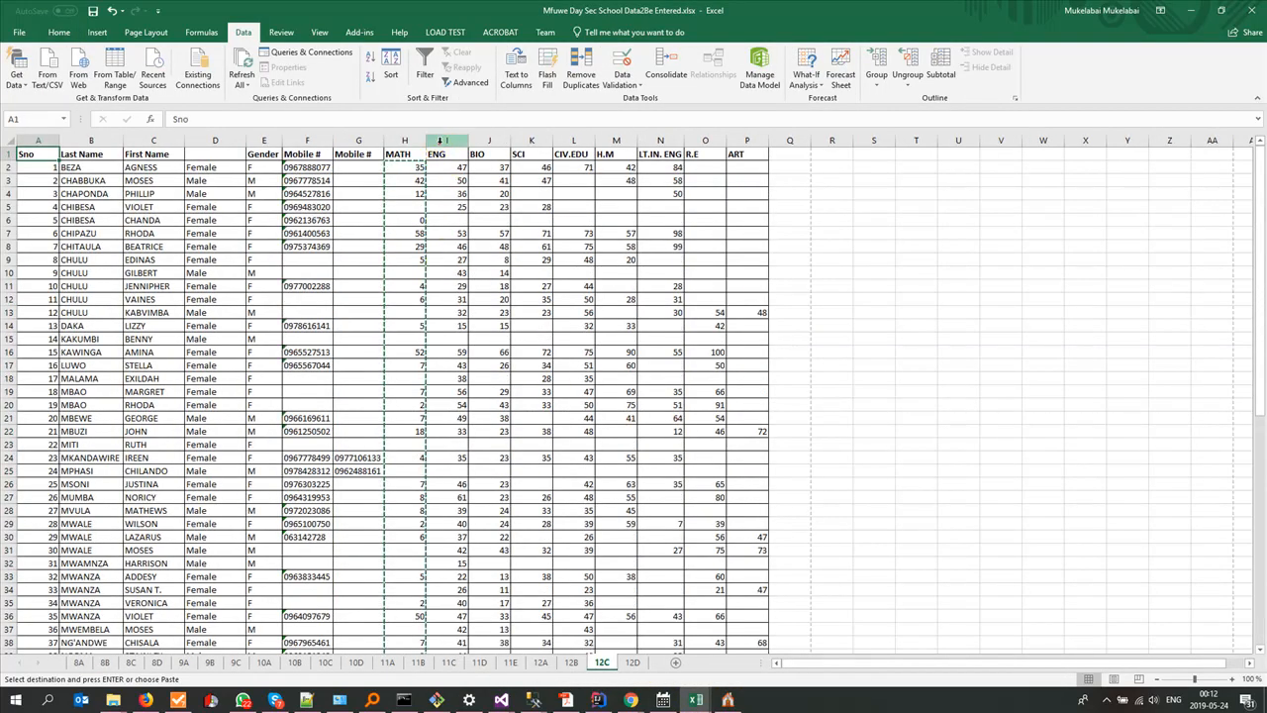
pyautogui.click(444, 140)
pyautogui.click(727, 700)
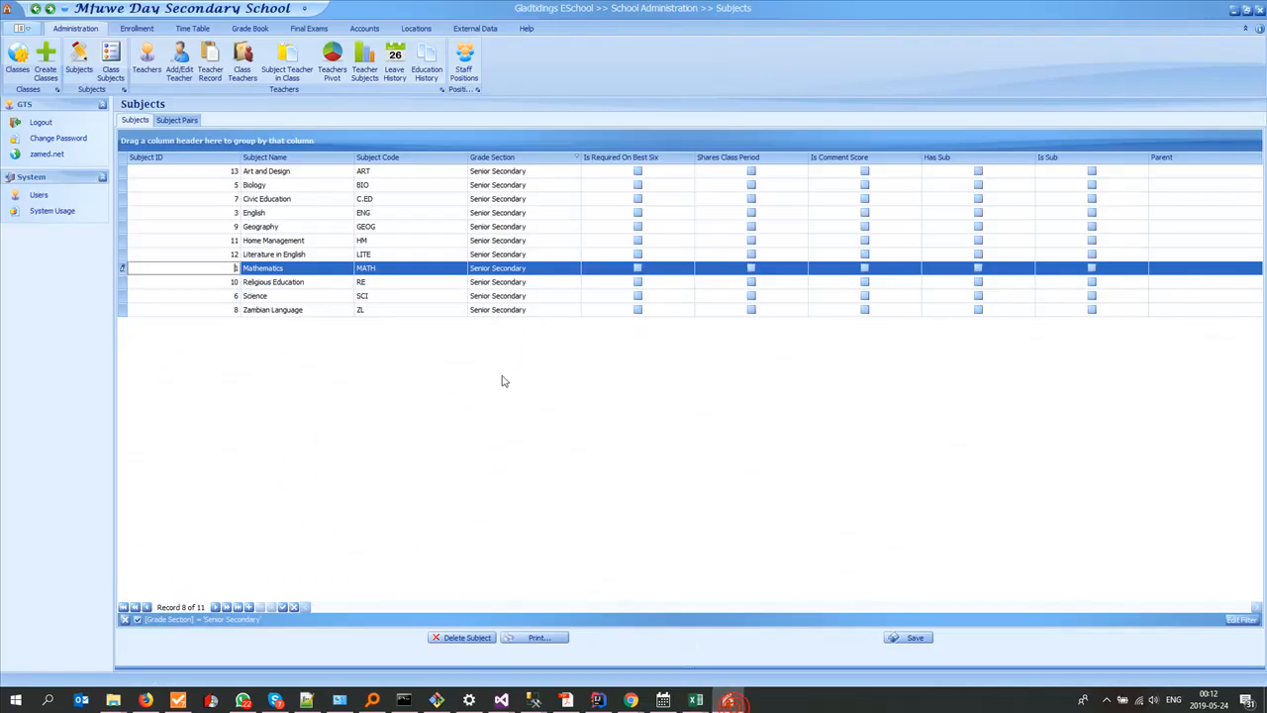
pyautogui.click(236, 214)
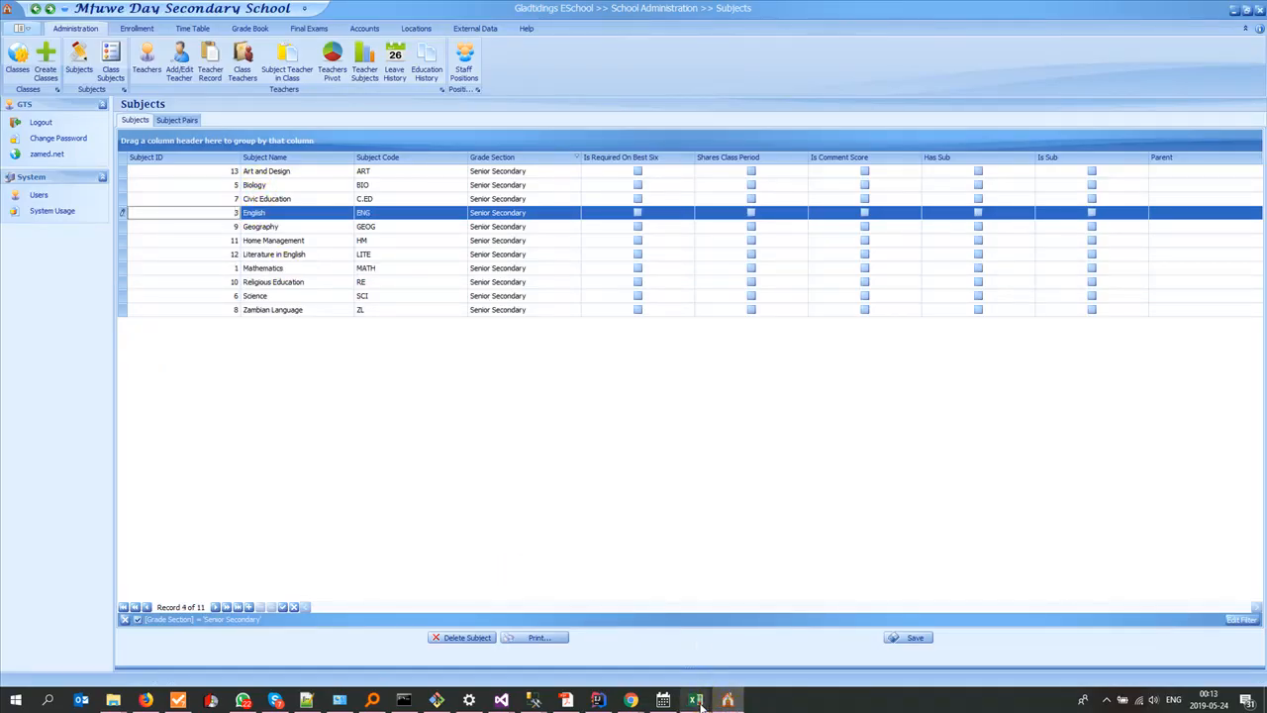
# Step: Switch to results12C.xlsx and fill the SubjectID column of the second pupil block, rows 65 to 126, with 3
pyautogui.moveTo(695, 703)
pyautogui.click(862, 657)
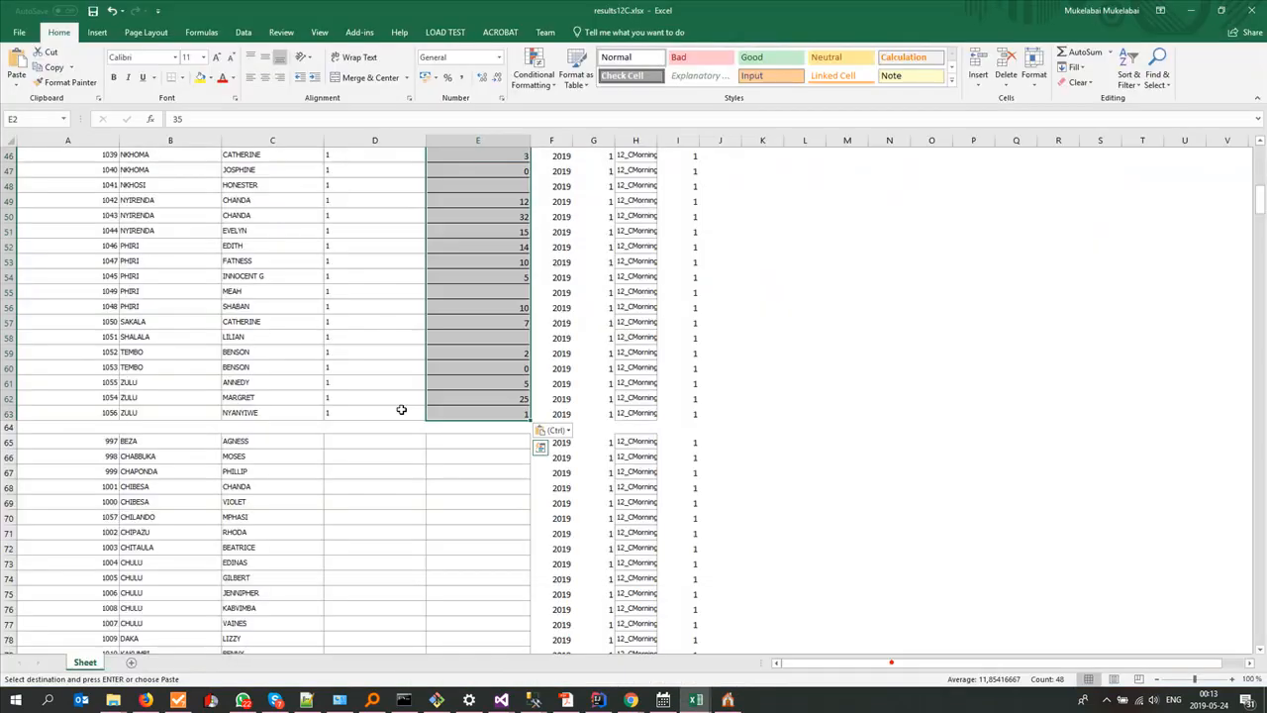
pyautogui.click(341, 442)
pyautogui.write('3')
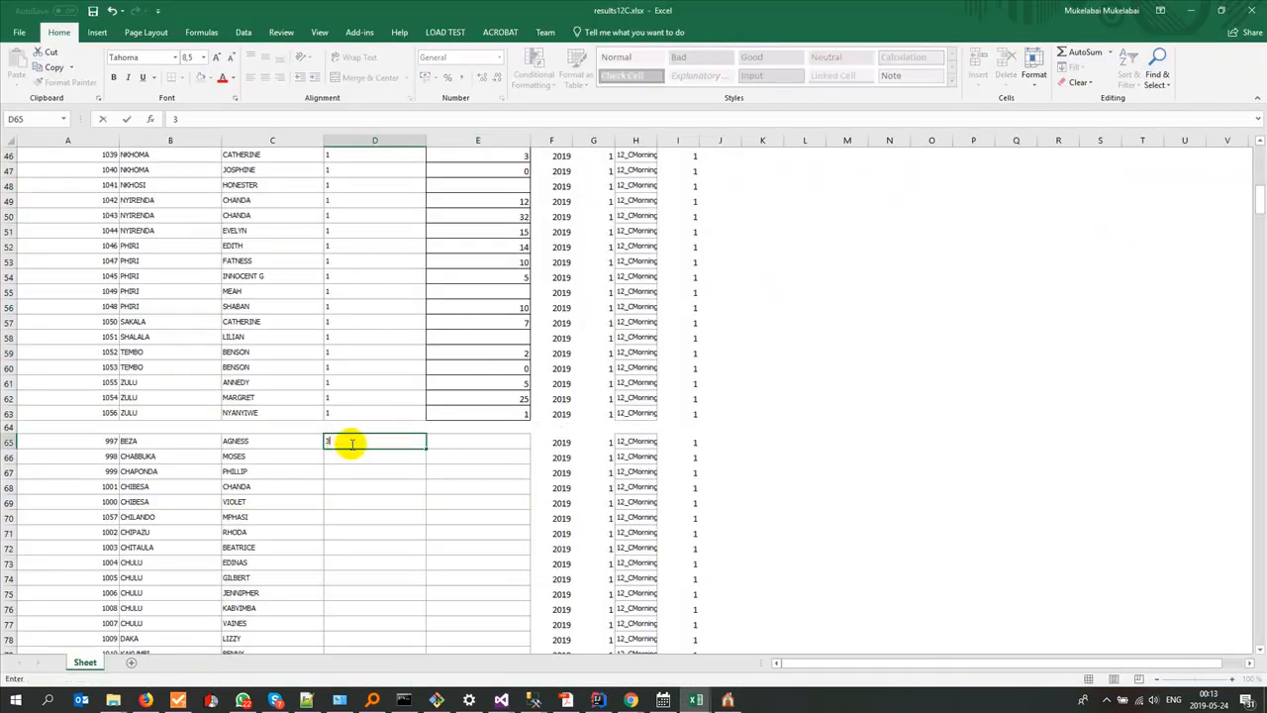
pyautogui.moveTo(425, 447)
pyautogui.mouseDown()
pyautogui.moveTo(427, 693)
pyautogui.moveTo(376, 608)
pyautogui.moveTo(373, 626)
pyautogui.mouseUp()
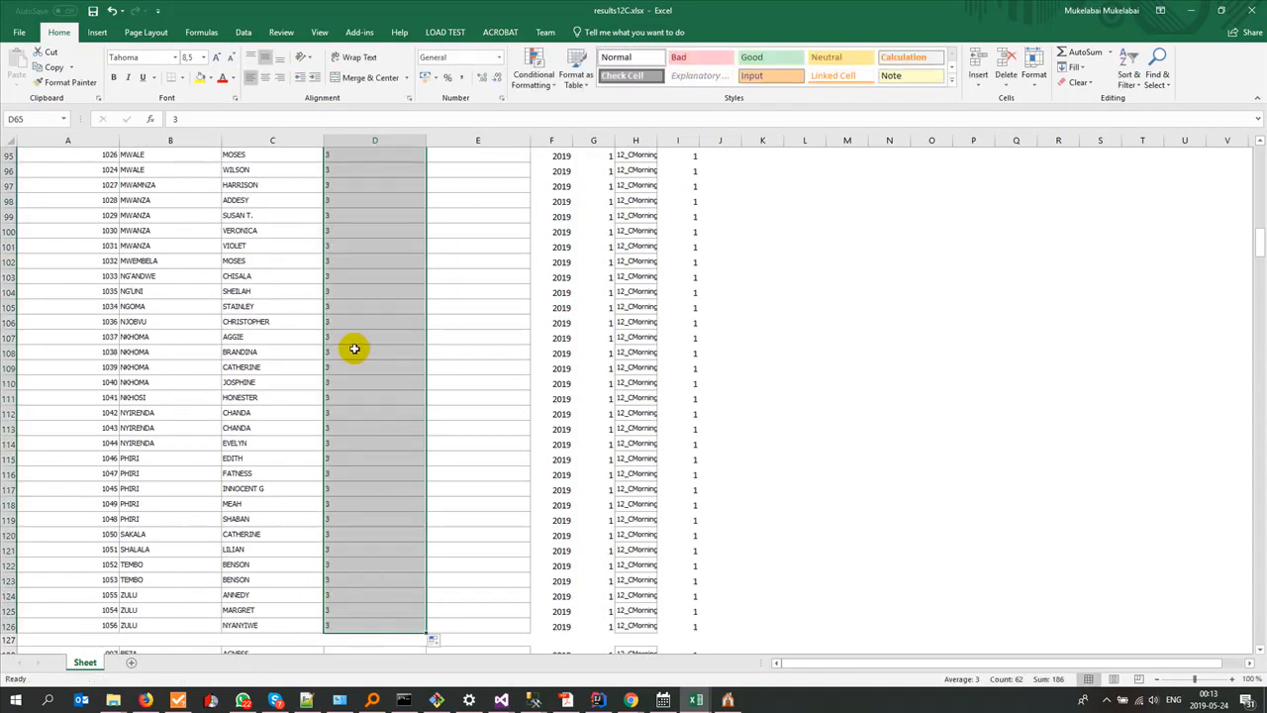
pyautogui.scroll(17, 355, 349)
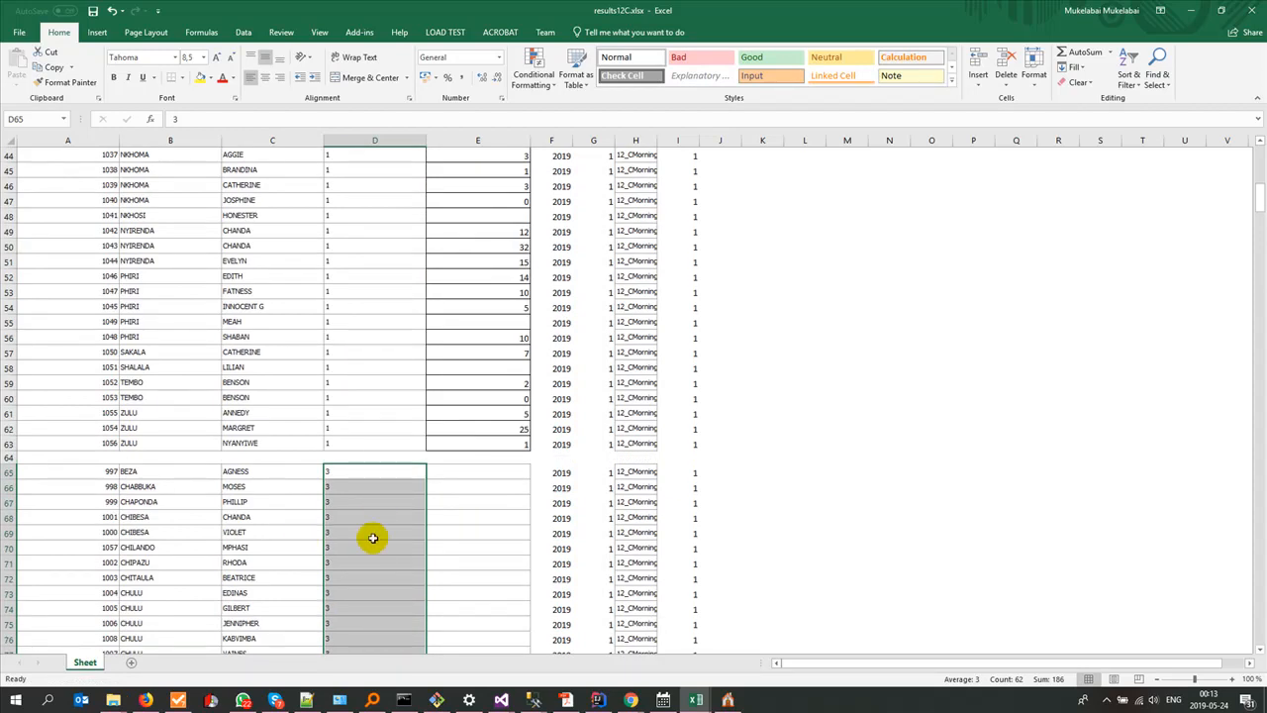
# Step: Select Score cell E65 for the English block, and copy the ENG scores I2:I63 from the source workbook's 12C sheet
pyautogui.click(444, 474)
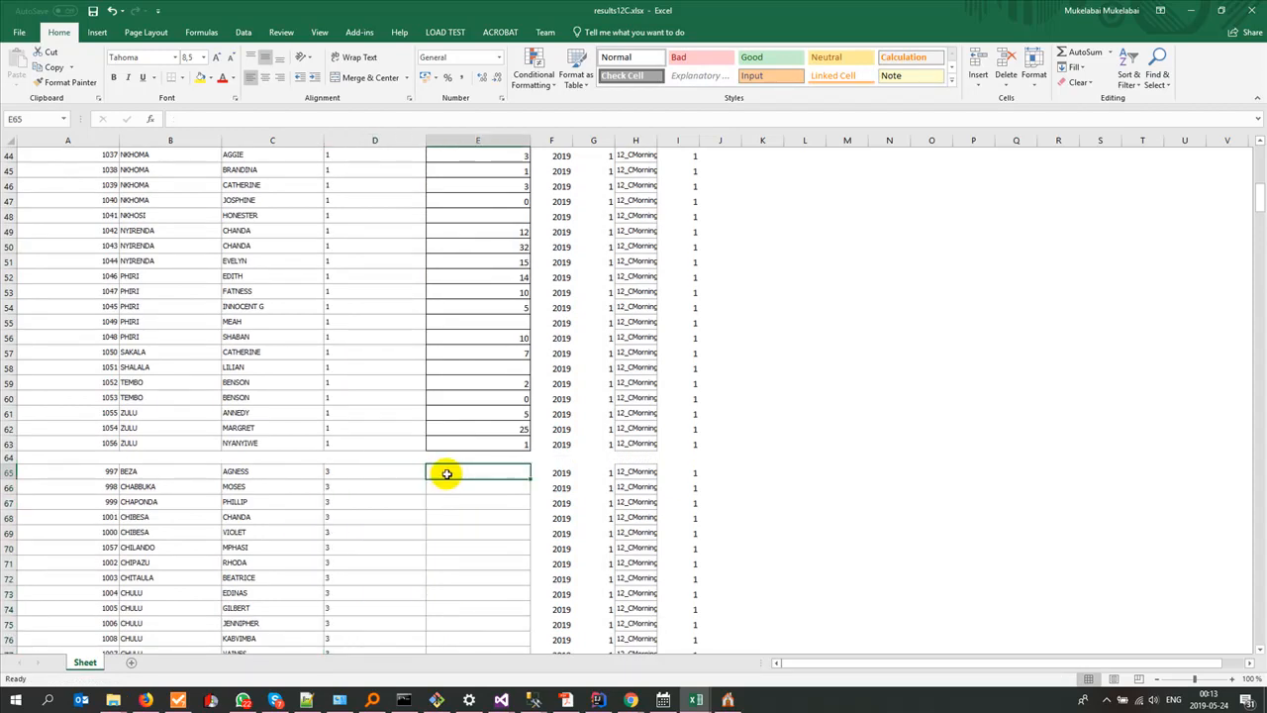
pyautogui.hotkey('alt', 'Tab')
pyautogui.hotkey('alt', 'Tab')
pyautogui.hotkey('alt', 'Tab')
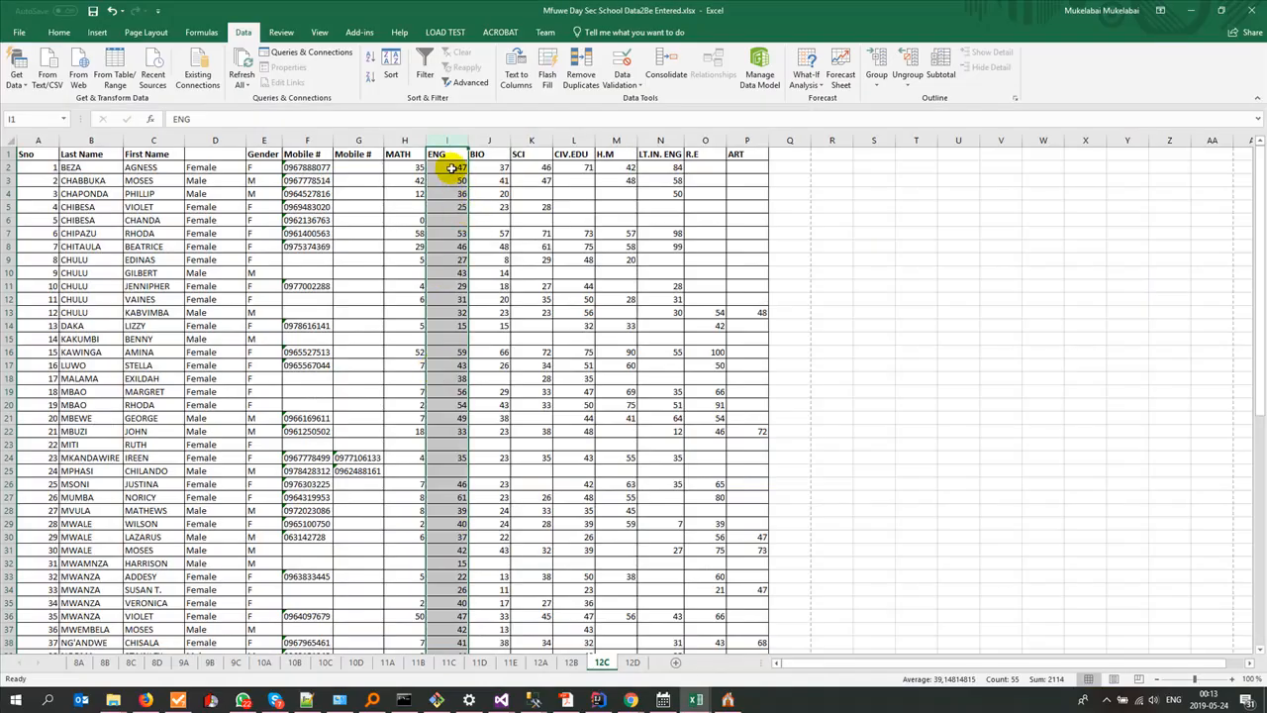
pyautogui.click(450, 170)
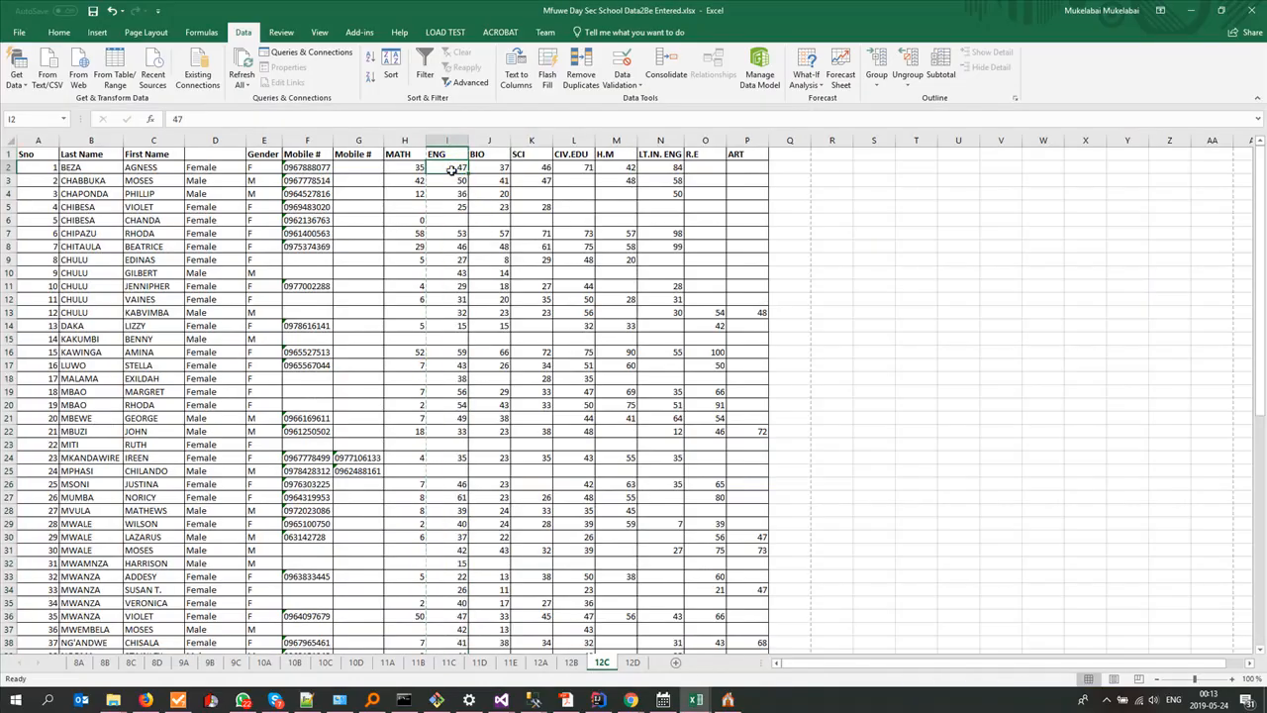
pyautogui.scroll(-13, 460, 278)
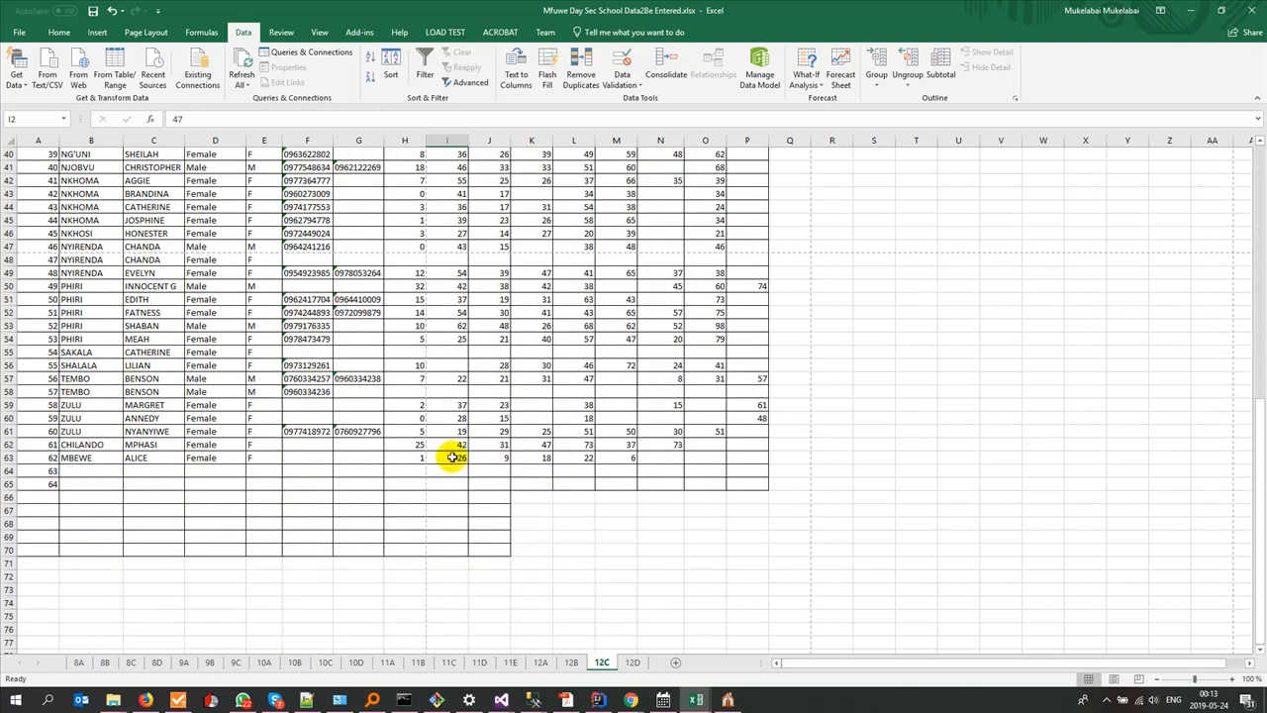
pyautogui.keyDown('shift'); pyautogui.click(452, 457); pyautogui.keyUp('shift')
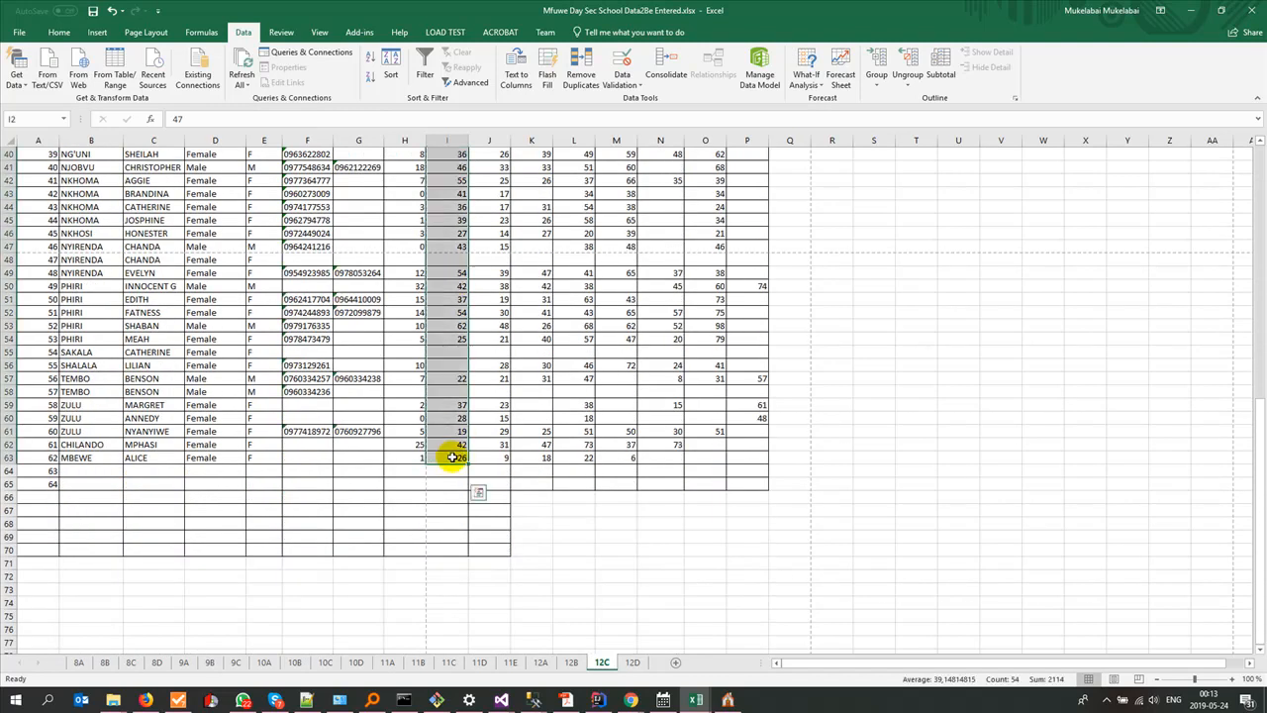
pyautogui.hotkey('ctrl', 'c')
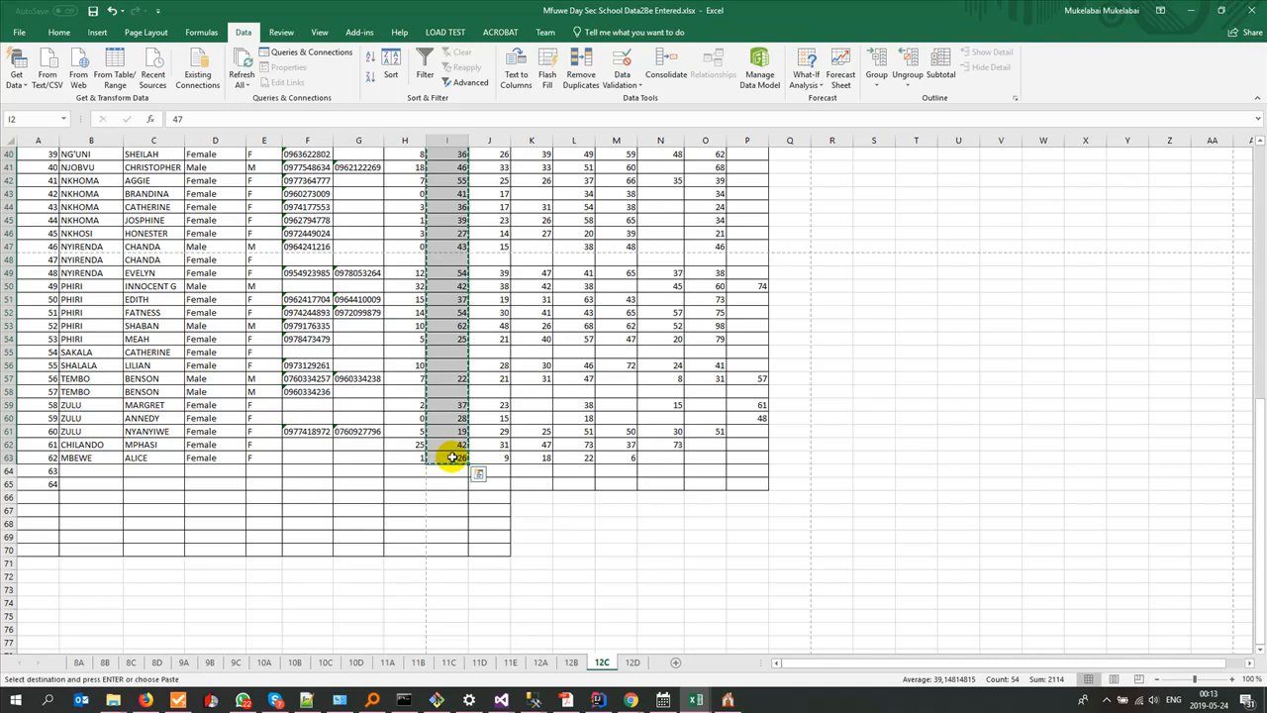
# Step: Paste the ENG scores into the second block's Score column from E65 in results12C.xlsx and save the workbook
pyautogui.hotkey('alt', 'Tab')
pyautogui.hotkey('alt', 'Tab')
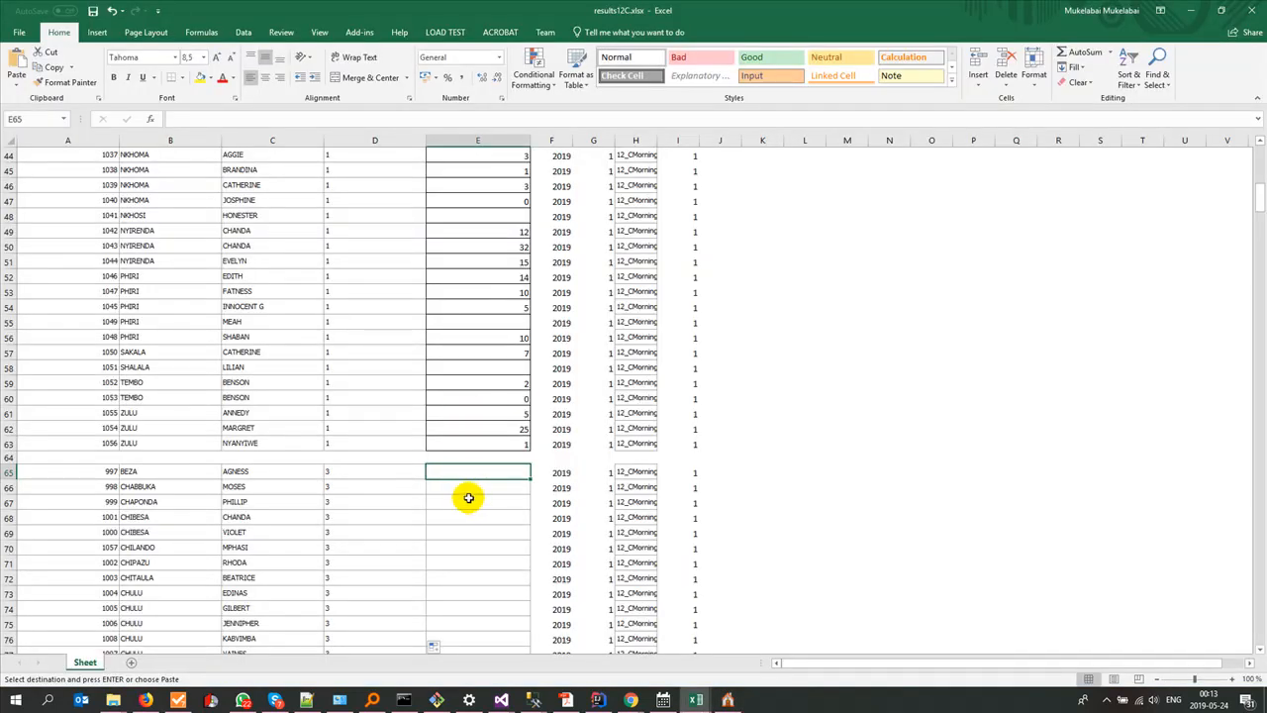
pyautogui.hotkey('ctrl', 'v')
pyautogui.scroll(-13, 468, 497)
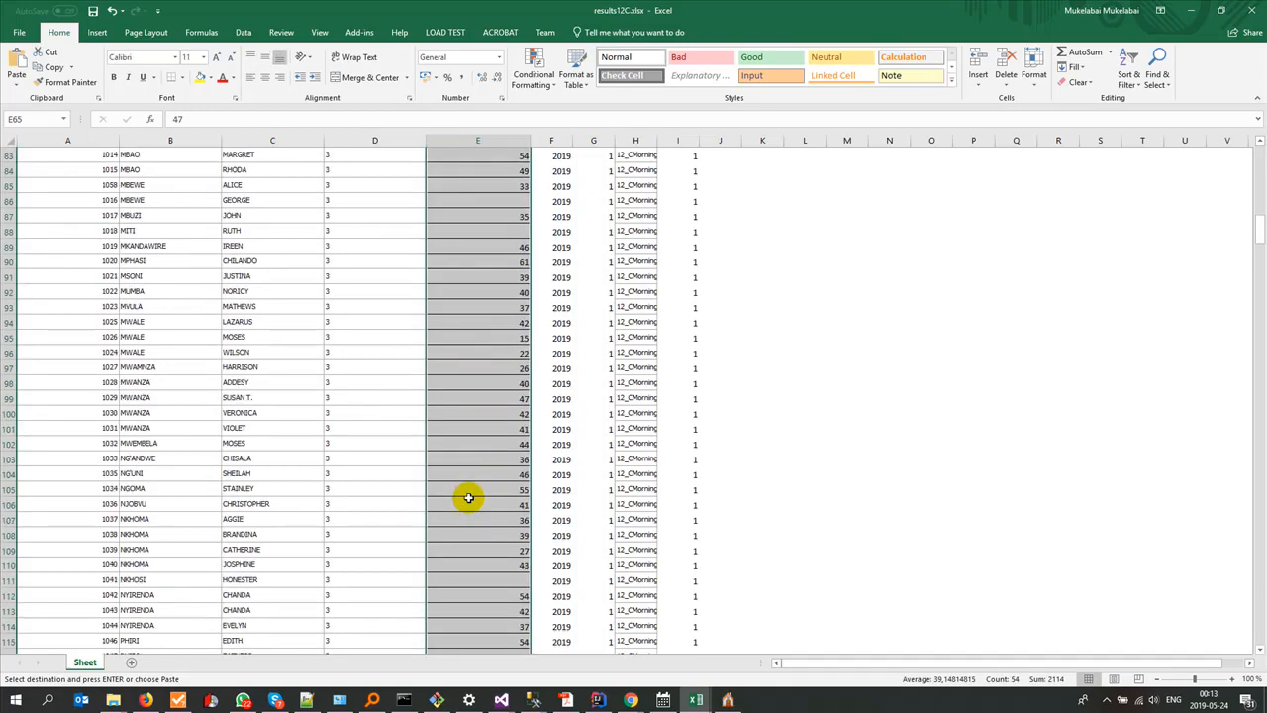
pyautogui.hotkey('ctrl', 's')
pyautogui.scroll(-6, 468, 497)
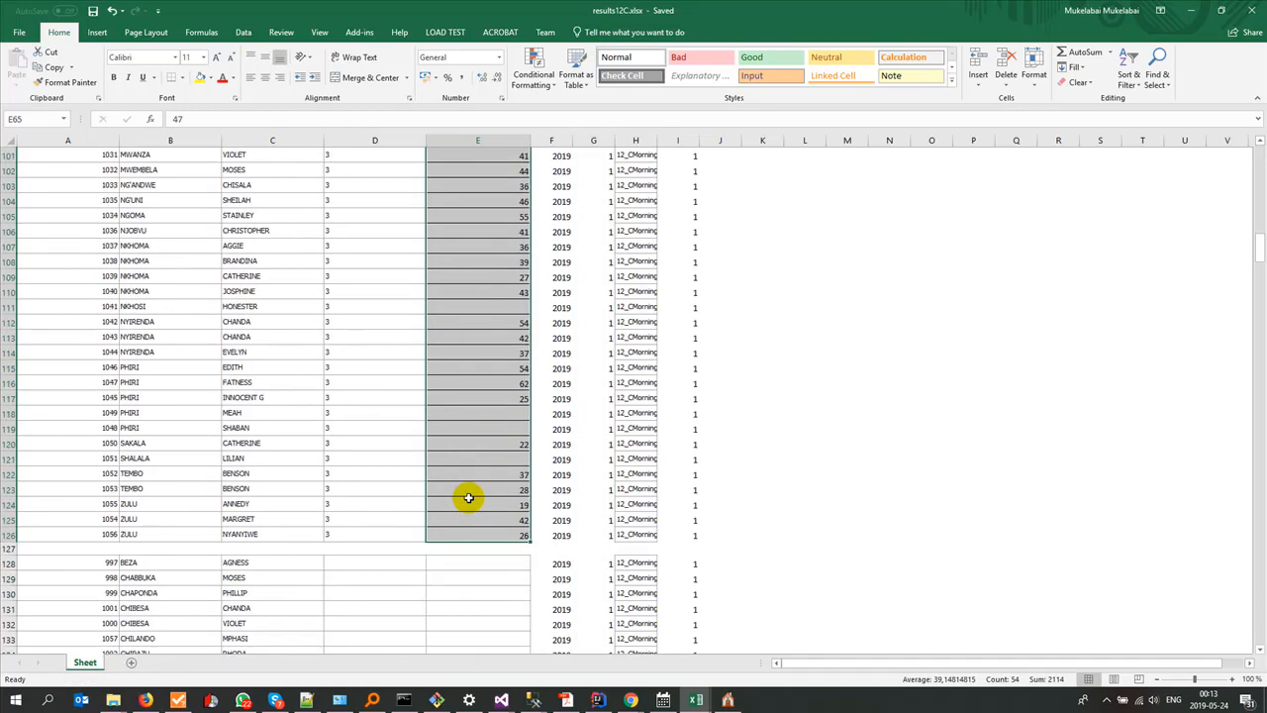
# Step: Select the first BIO score on the source workbook's 12C sheet and look up the Biology subject's ID in Gladtidings ESchool
pyautogui.click(696, 699)
pyautogui.click(500, 631)
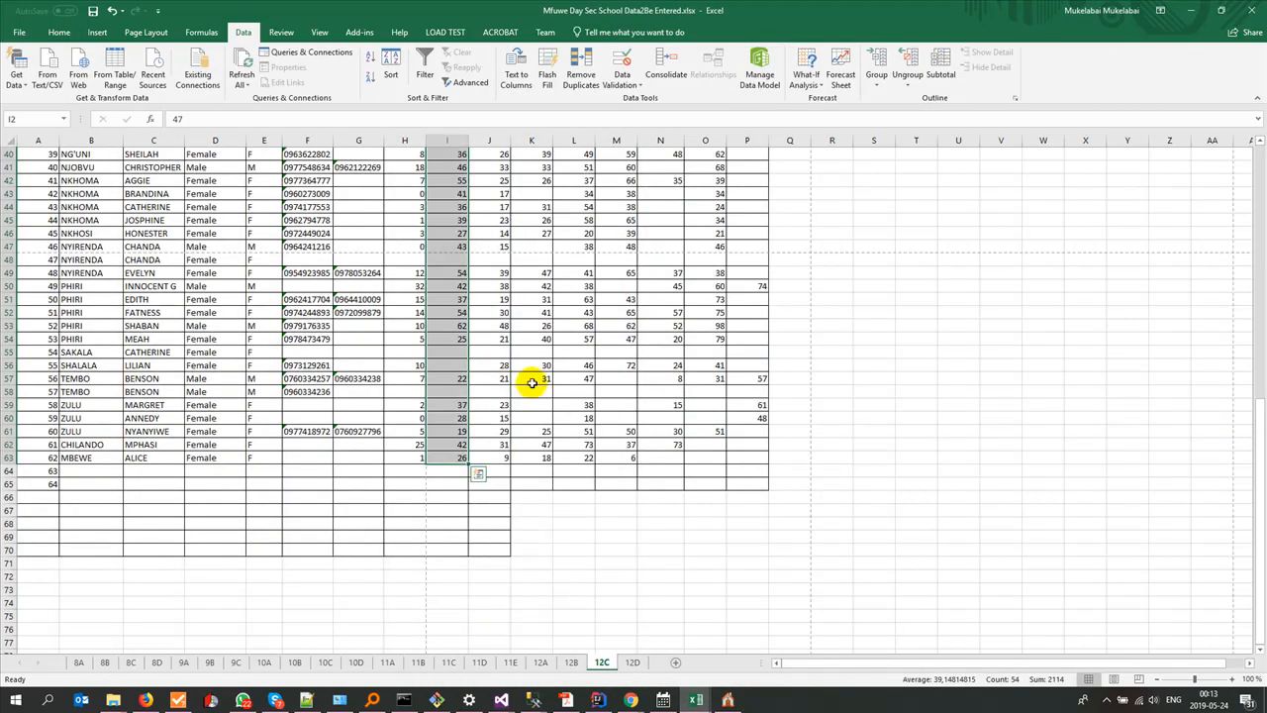
pyautogui.hotkey('ctrl', 'Home')
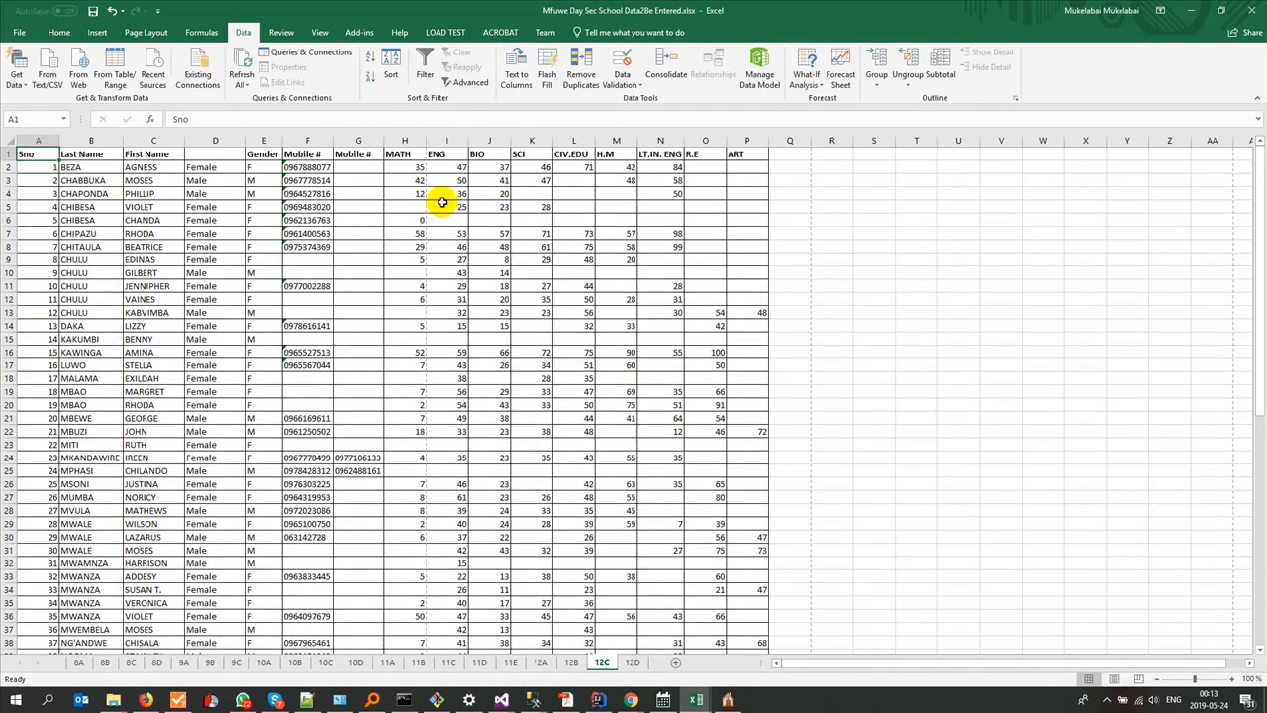
pyautogui.click(438, 140)
pyautogui.click(489, 141)
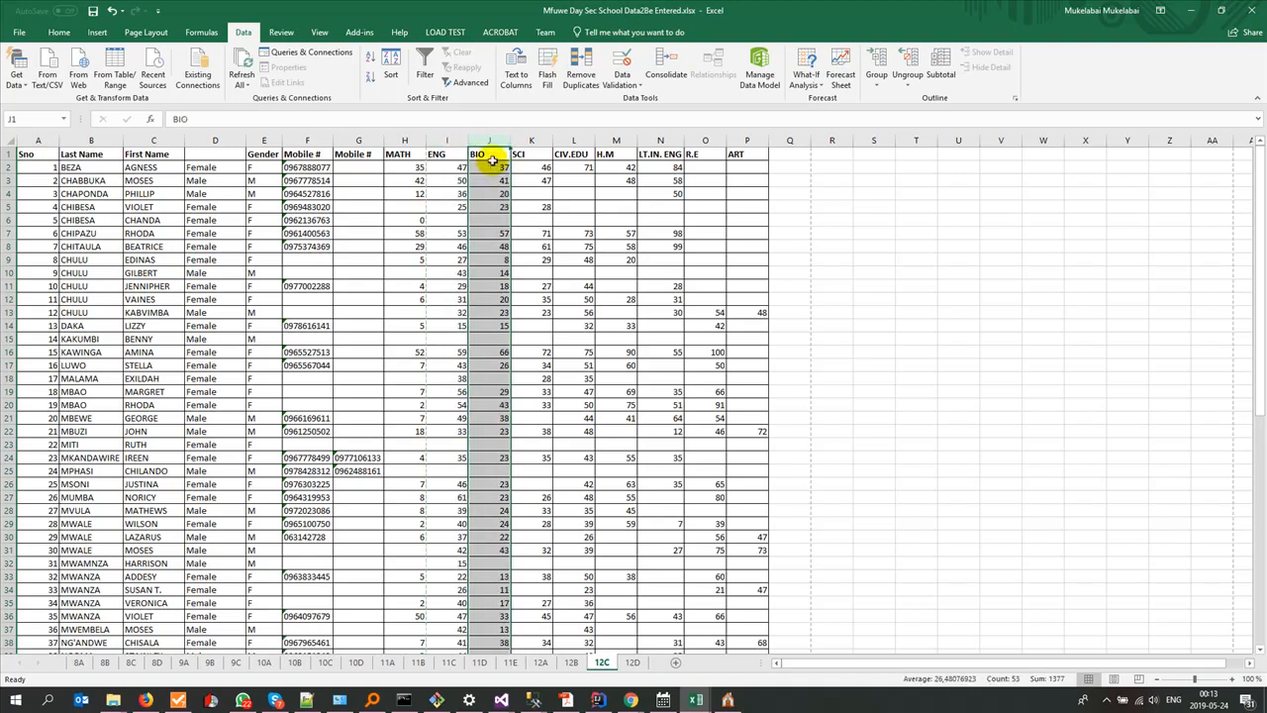
pyautogui.click(490, 167)
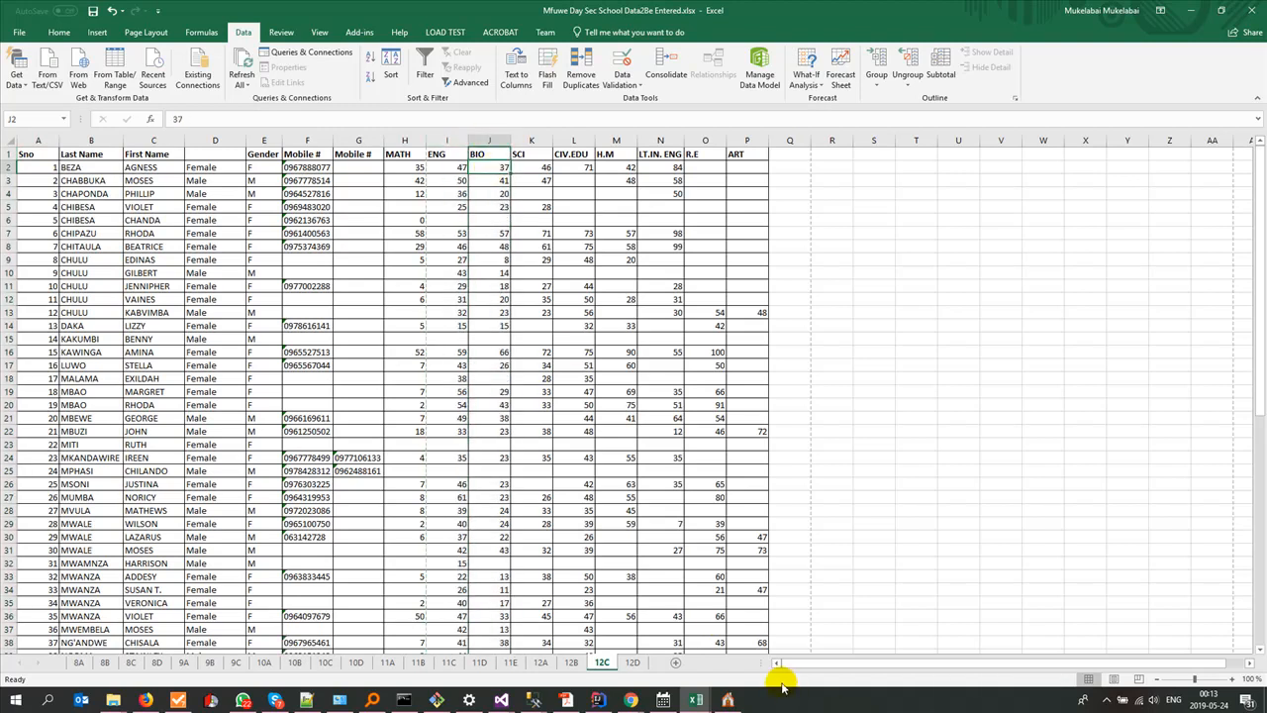
pyautogui.click(726, 700)
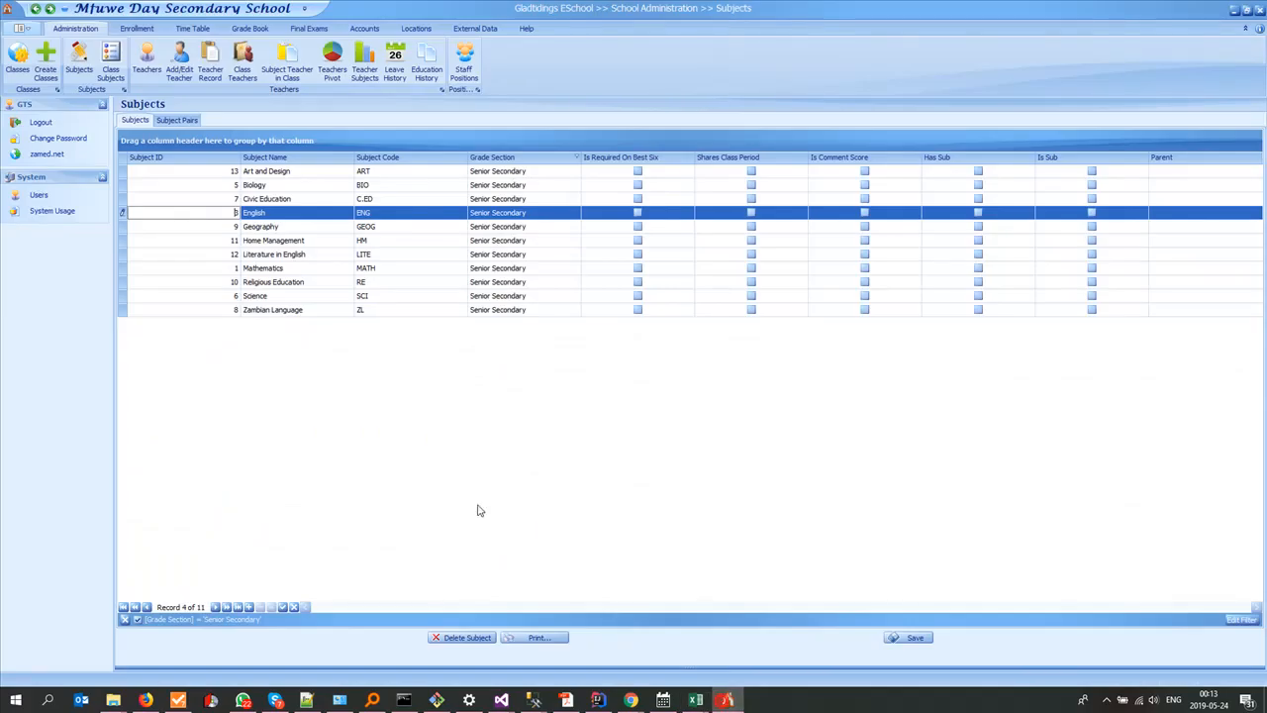
pyautogui.click(231, 187)
# Step: Switch to results12C.xlsx and fill the SubjectID column of the third pupil block, rows 128 to 189, with 5
pyautogui.click(695, 700)
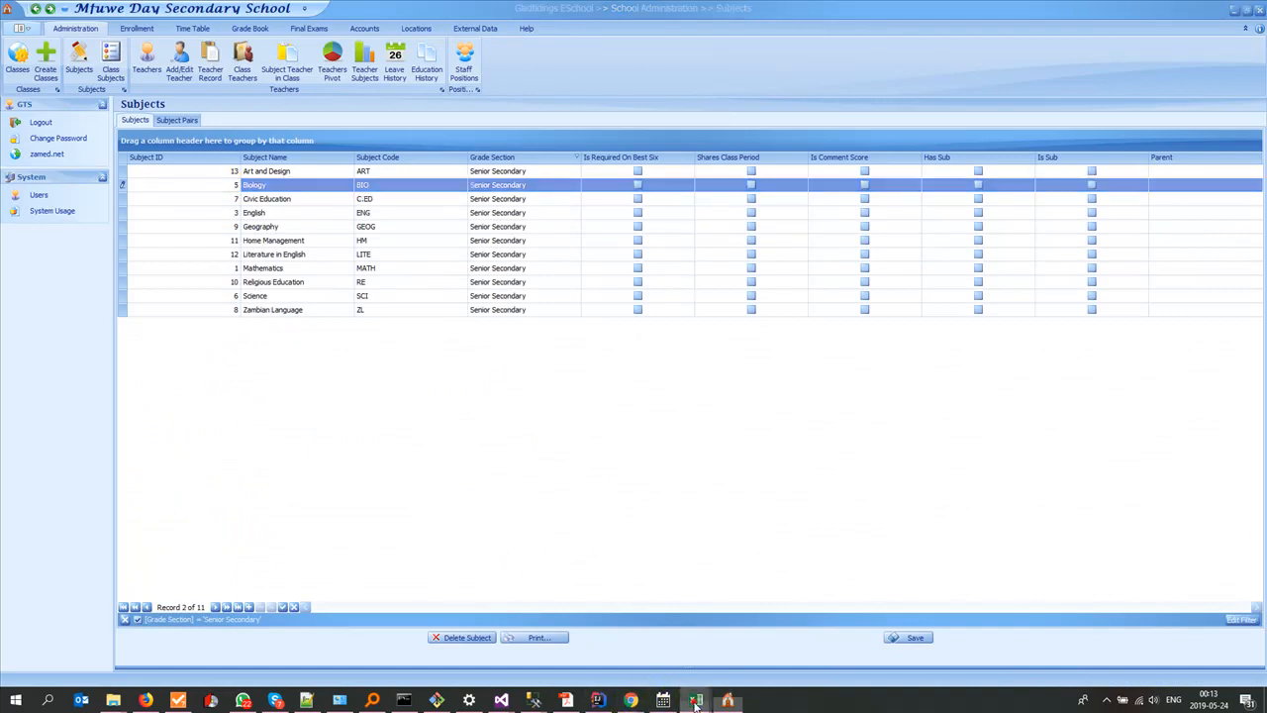
pyautogui.click(900, 656)
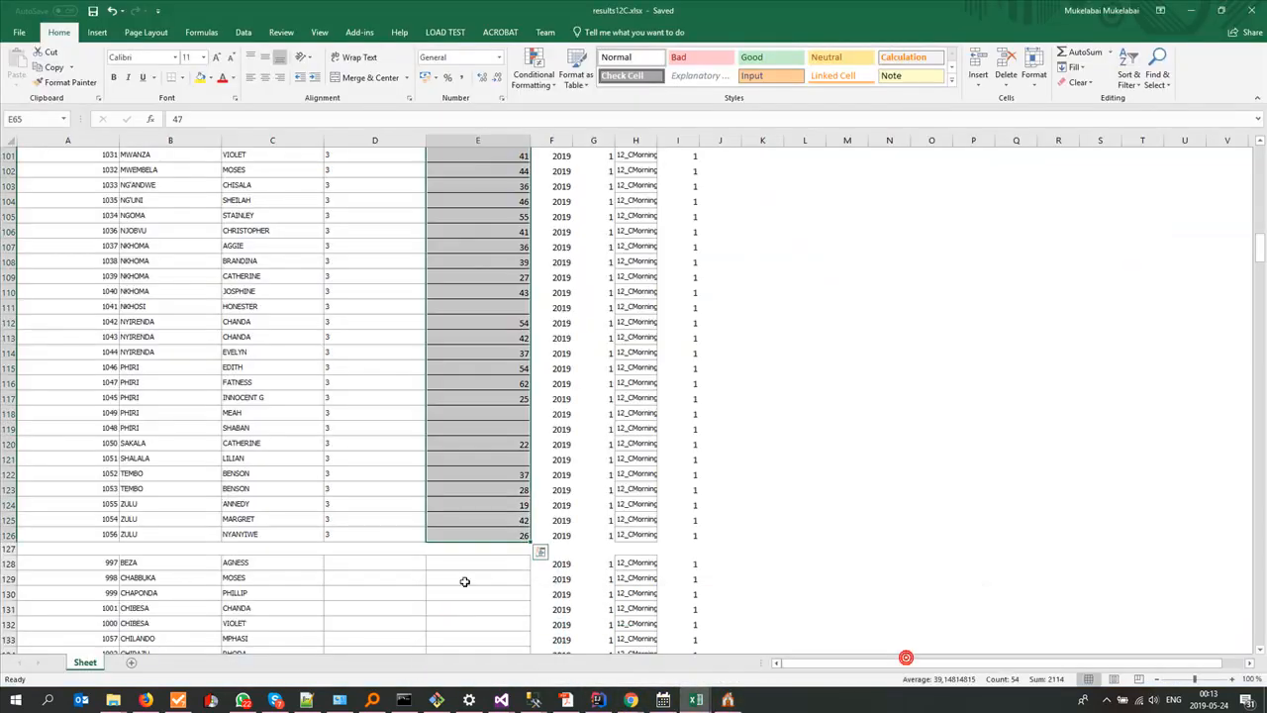
pyautogui.click(353, 562)
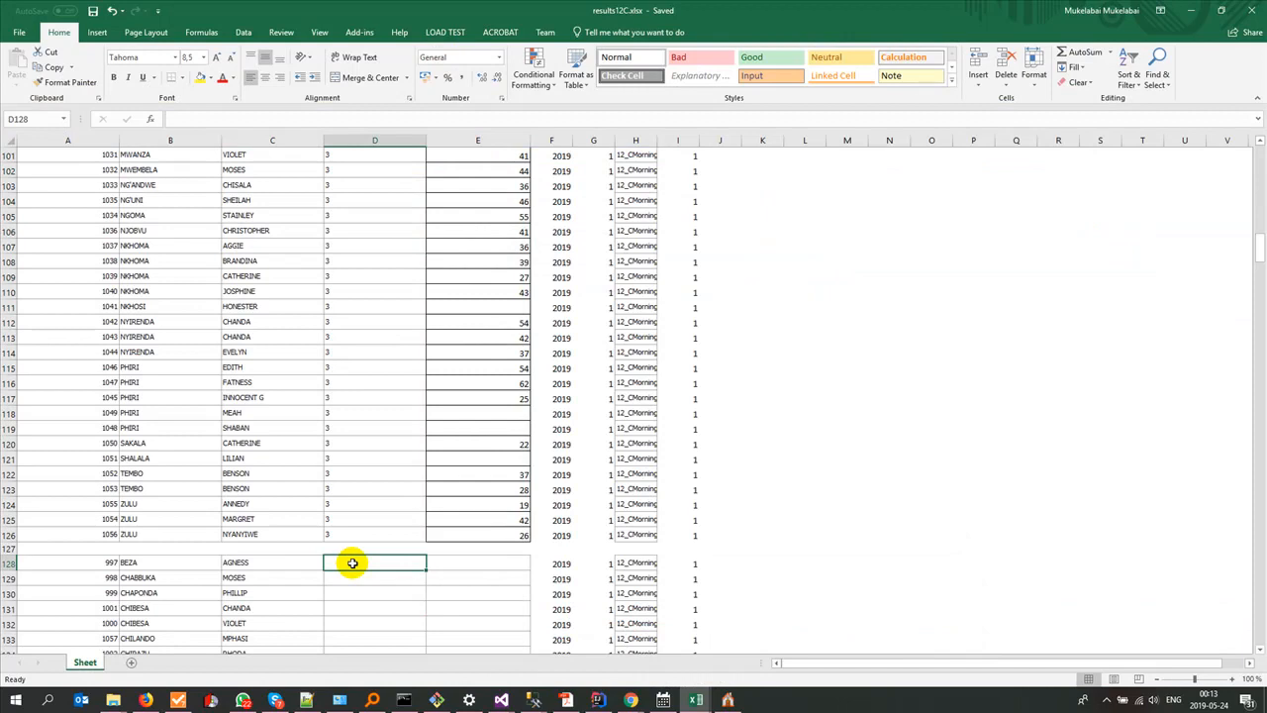
pyautogui.write('5')
pyautogui.moveTo(427, 571); pyautogui.dragTo(370, 615)
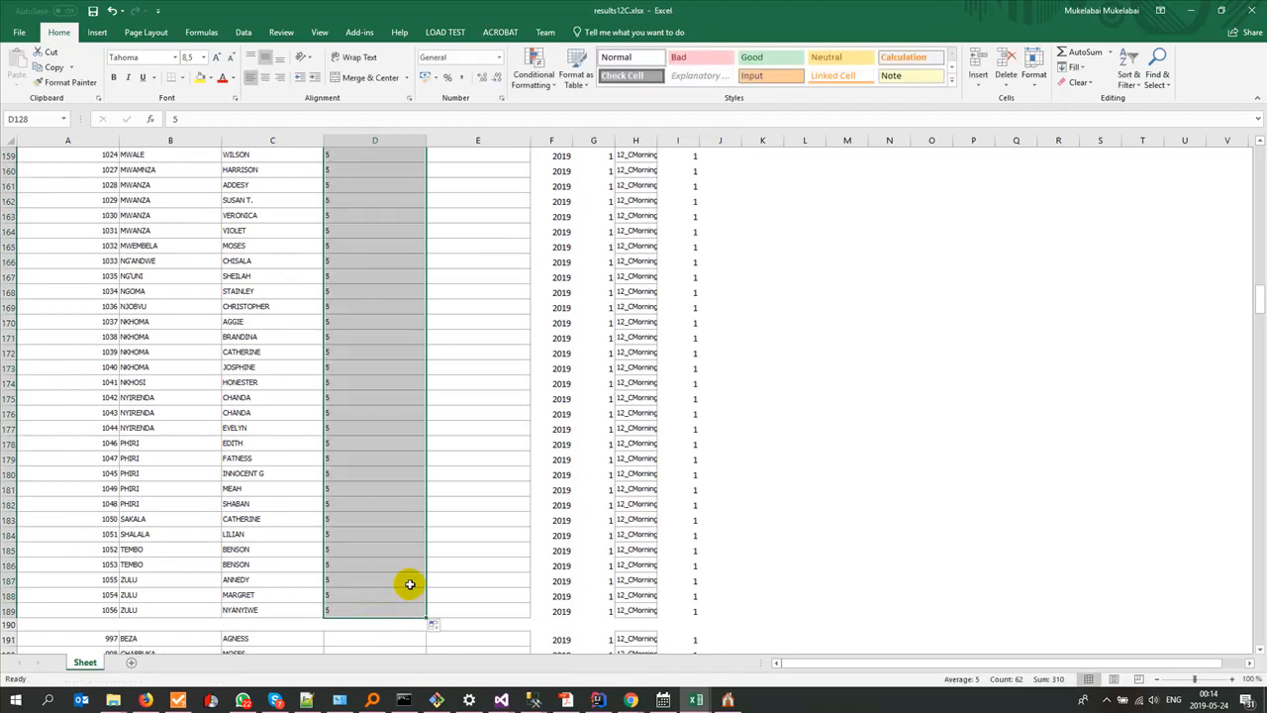
# Step: Select Score cell E128 for the Biology block, and copy the BIO scores J2:J63 from the source workbook's 12C sheet
pyautogui.scroll(16, 397, 600)
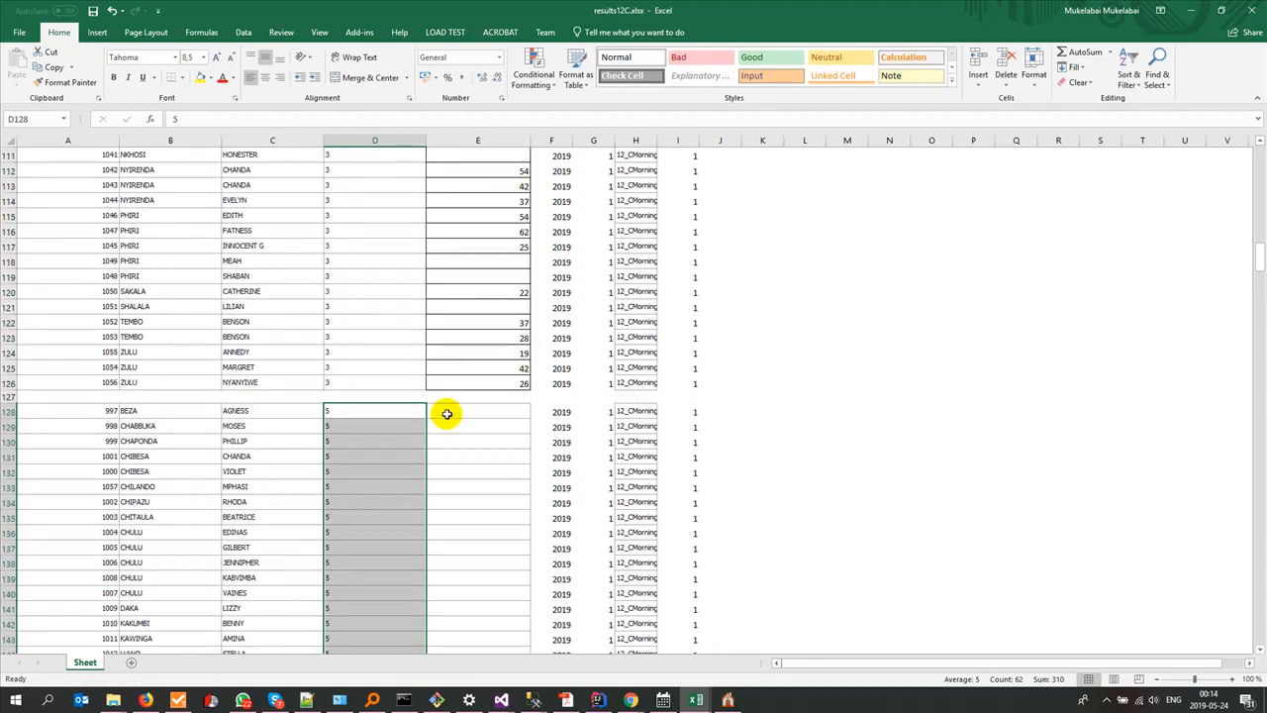
pyautogui.click(447, 414)
pyautogui.hotkey('alt', 'Tab')
pyautogui.press('Tab')
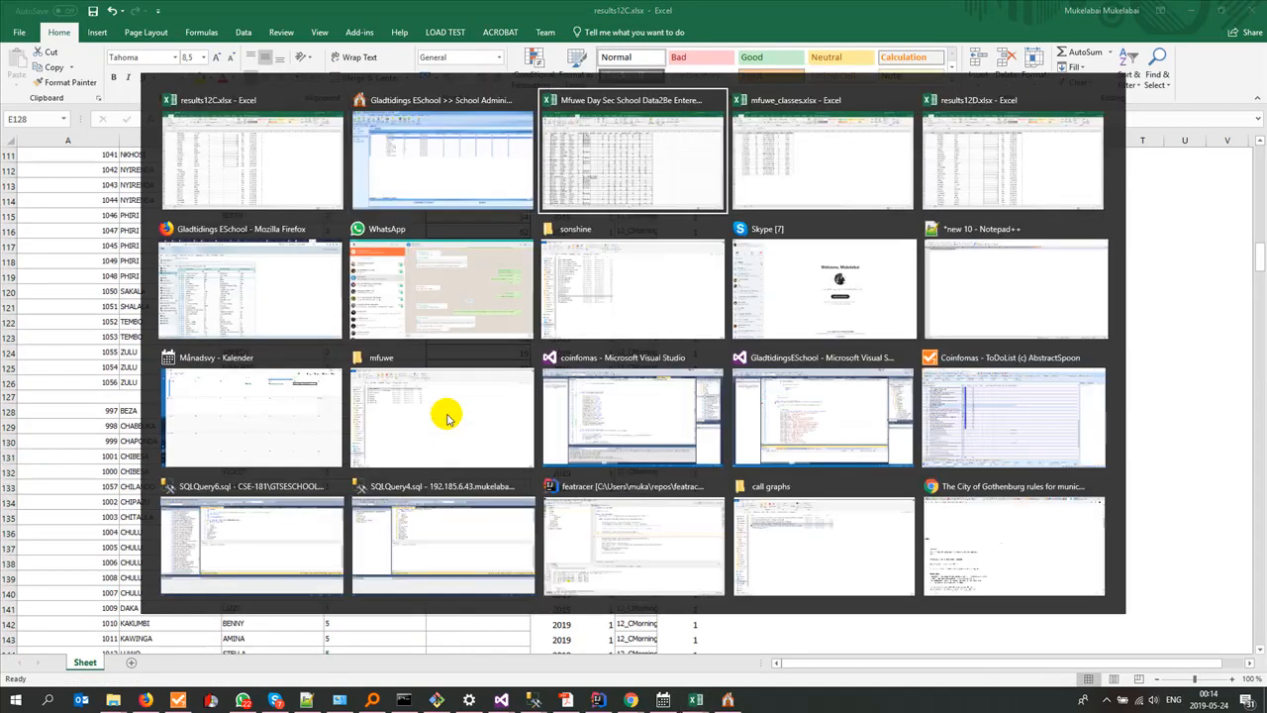
pyautogui.click(486, 182)
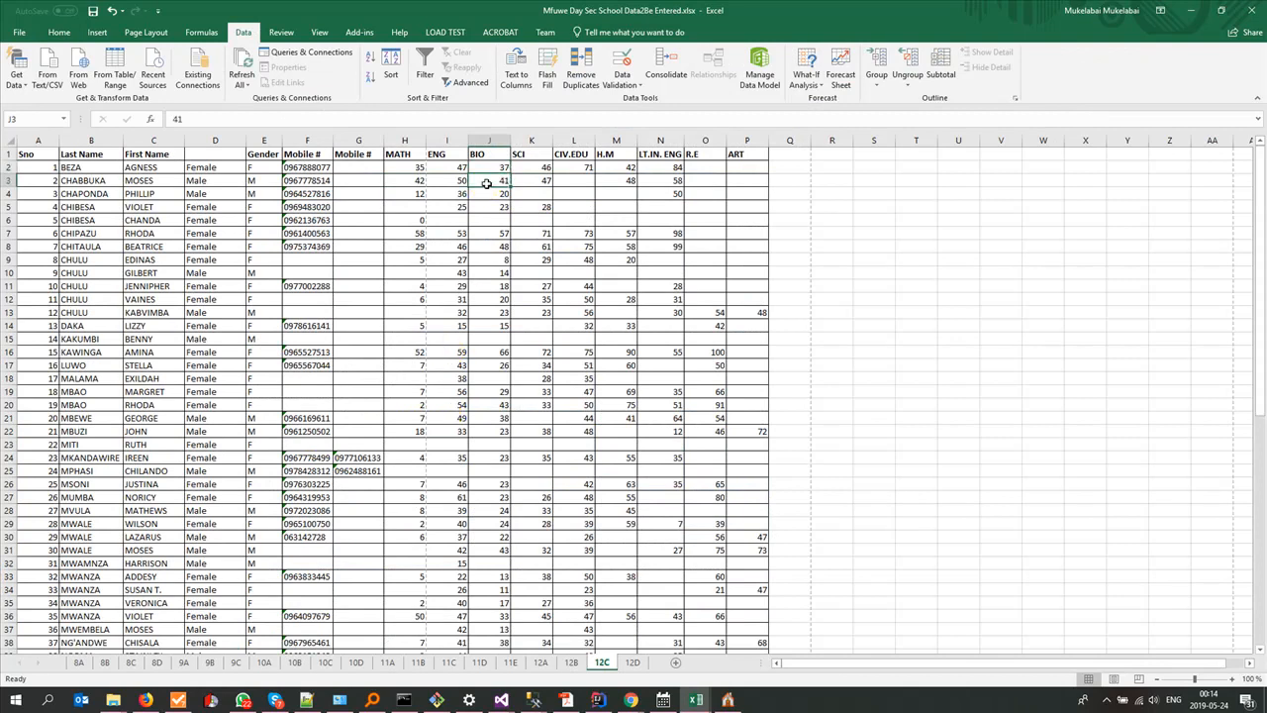
pyautogui.click(489, 167)
pyautogui.scroll(-10, 500, 445)
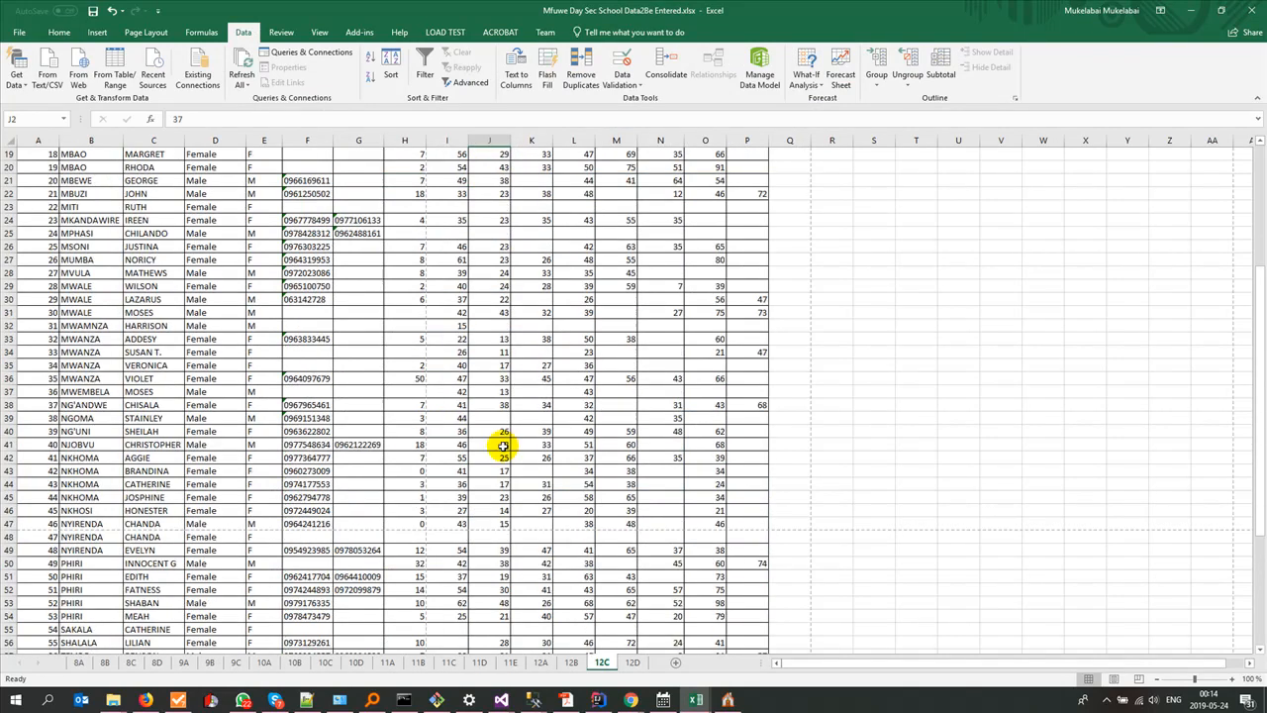
pyautogui.scroll(-3, 502, 446)
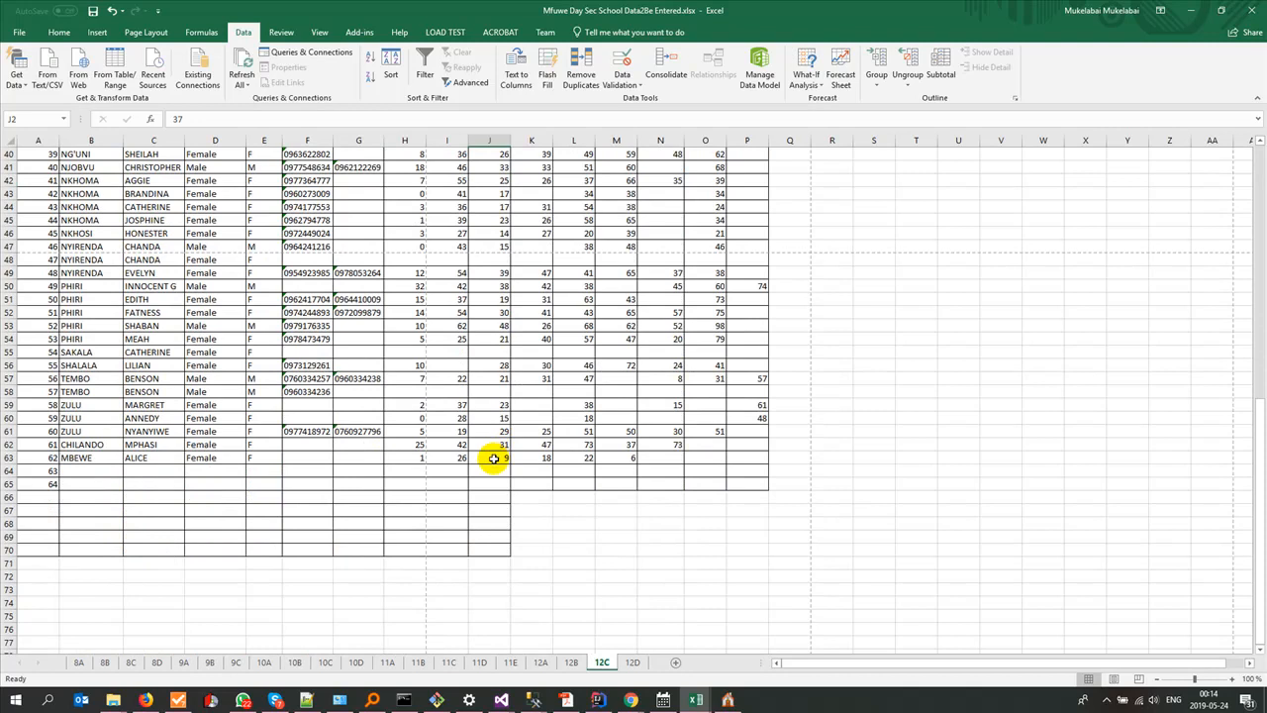
pyautogui.keyDown('shift'); pyautogui.click(492, 458); pyautogui.keyUp('shift')
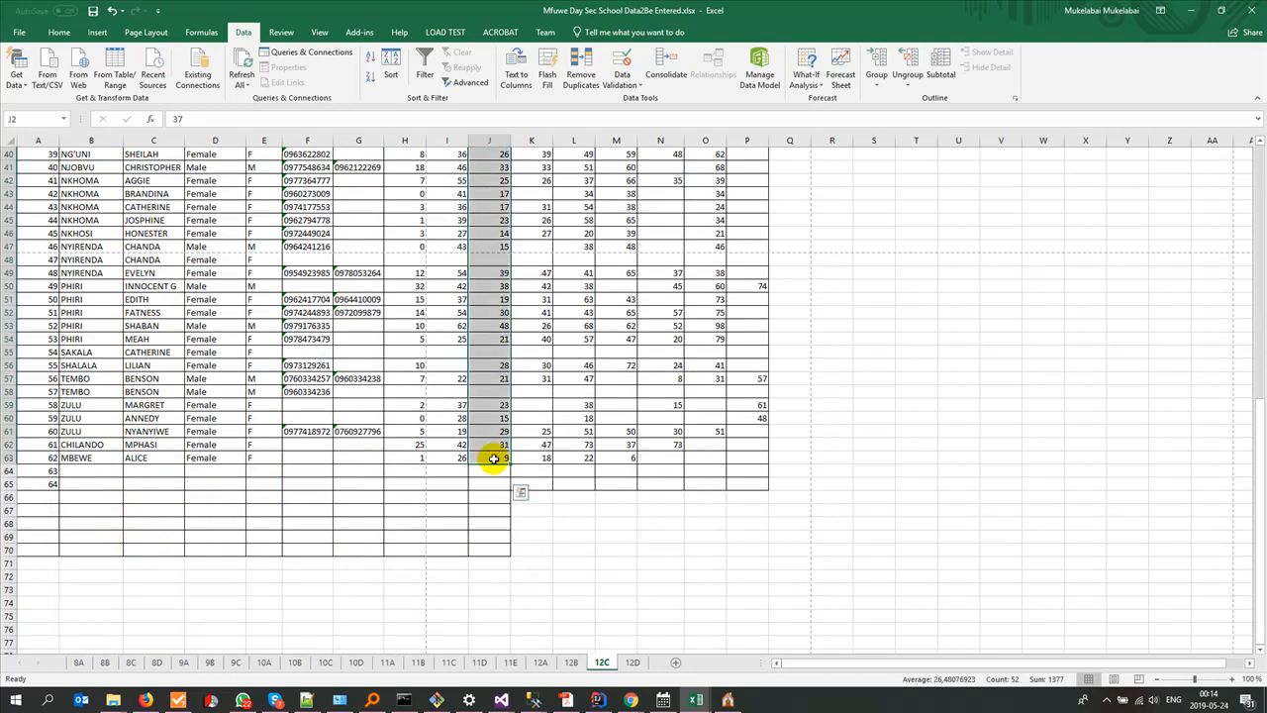
pyautogui.hotkey('ctrl', 'c')
# Step: Paste the BIO scores into the third block's Score column from E128 in results12C.xlsx and save the workbook
pyautogui.hotkey('alt', 'Tab')
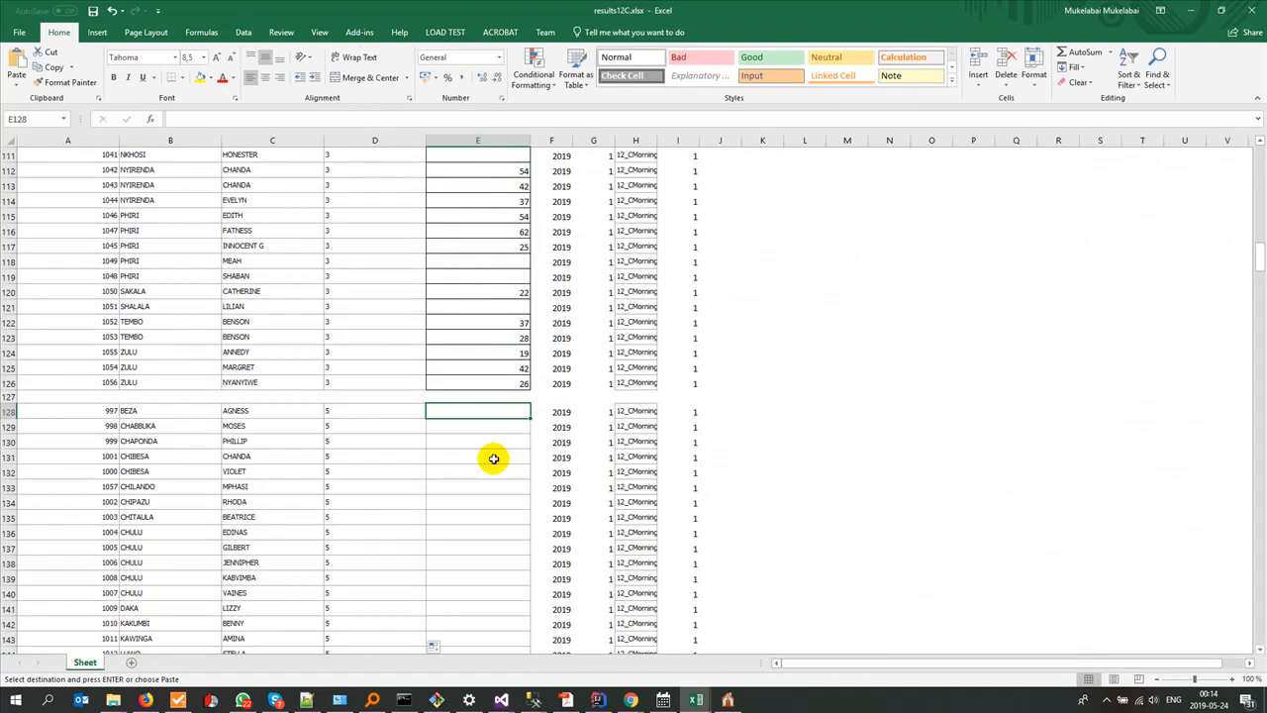
pyautogui.hotkey('ctrl', 'v')
pyautogui.hotkey('ctrl', 's')
# Step: Select SubjectID cell D191 for the SCI block, and look up the Science subject's ID in Gladtidings ESchool
pyautogui.scroll(-16, 493, 458)
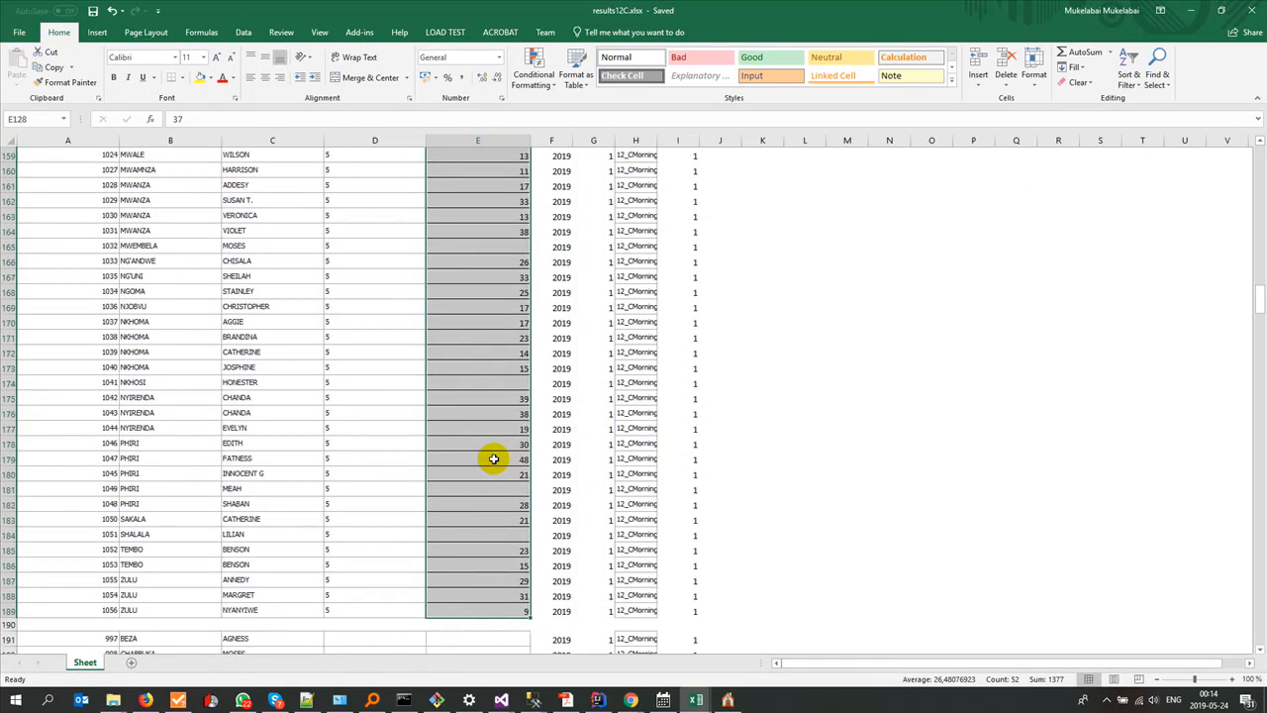
pyautogui.scroll(-7, 493, 458)
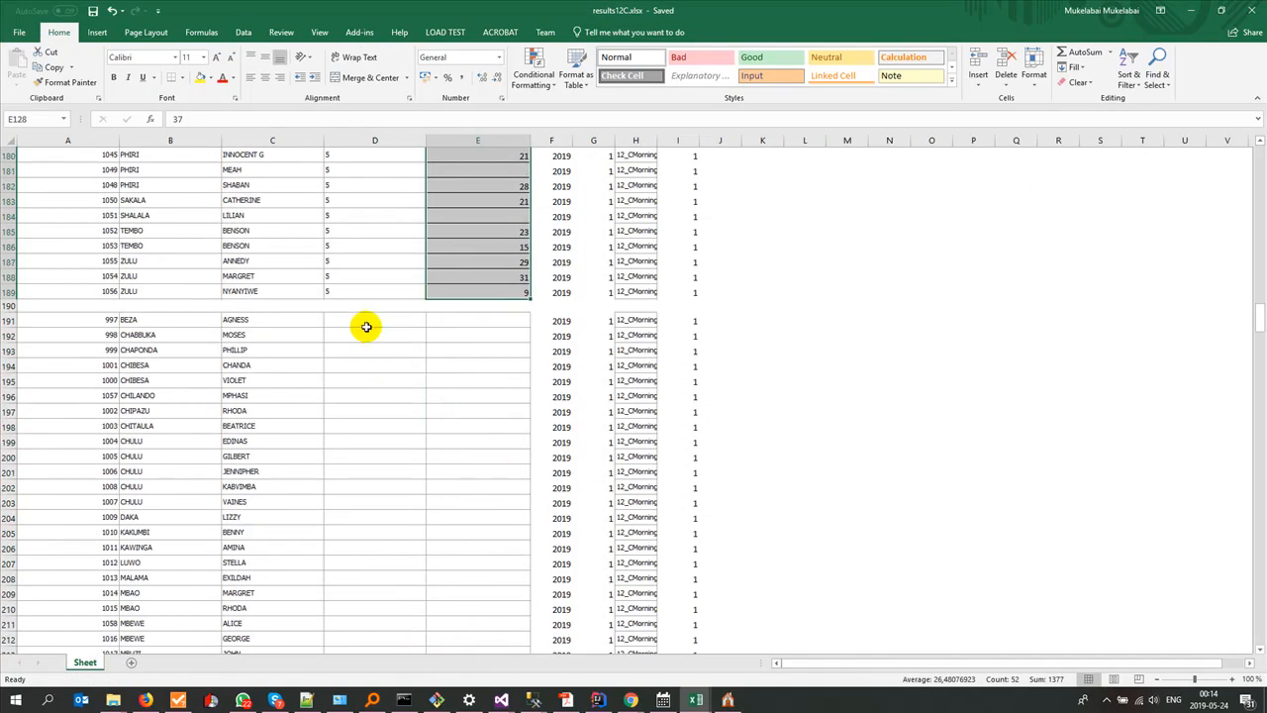
pyautogui.click(365, 317)
pyautogui.moveTo(696, 699)
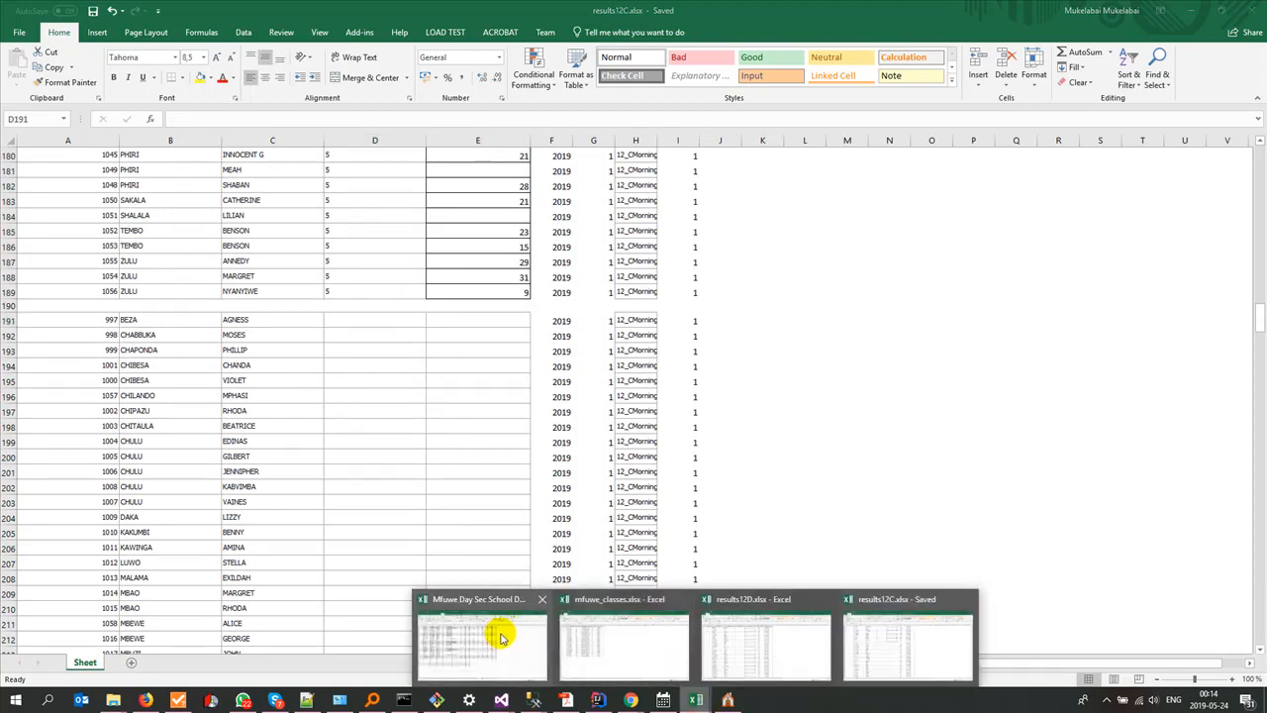
pyautogui.click(509, 637)
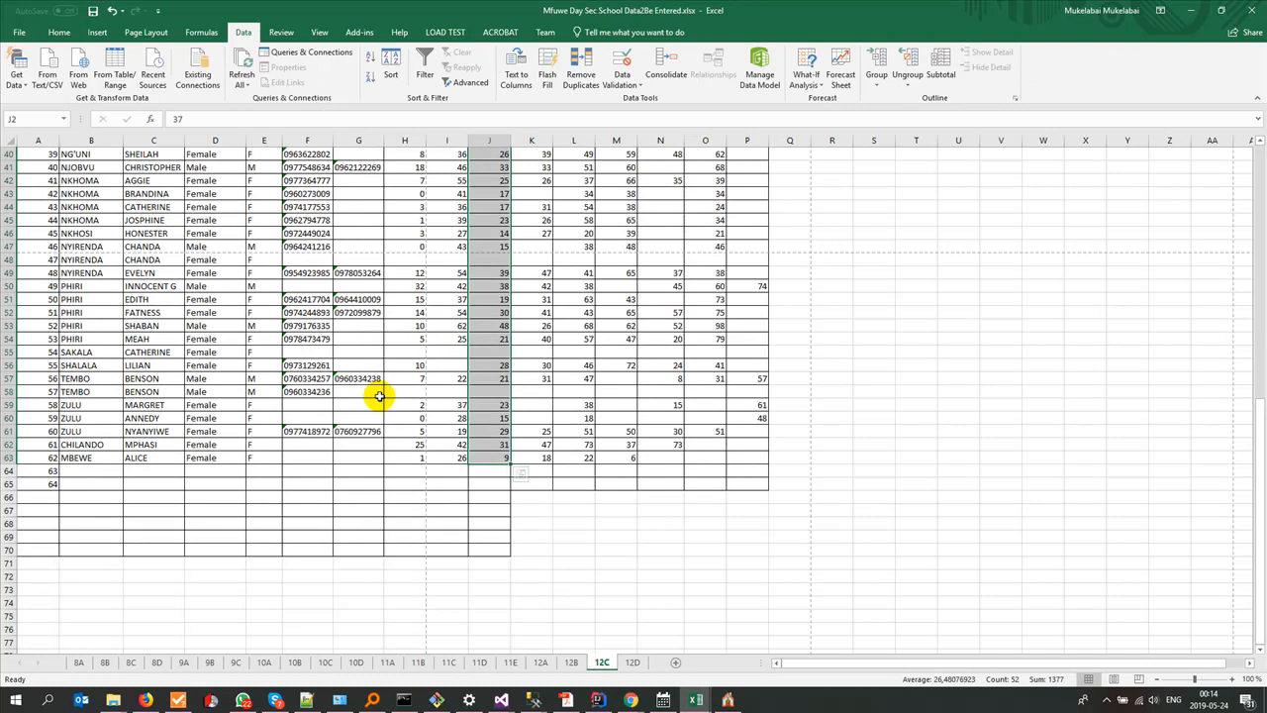
pyautogui.hotkey('ctrl', 'Home')
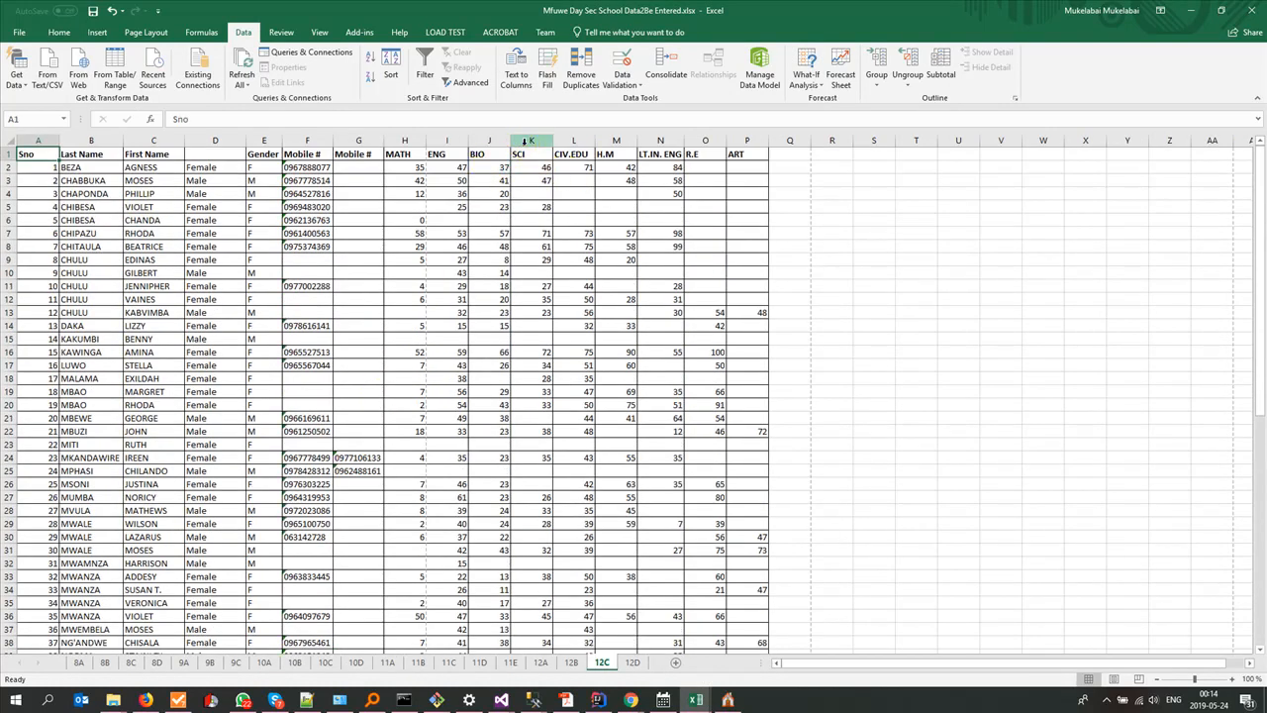
pyautogui.click(524, 142)
pyautogui.click(727, 700)
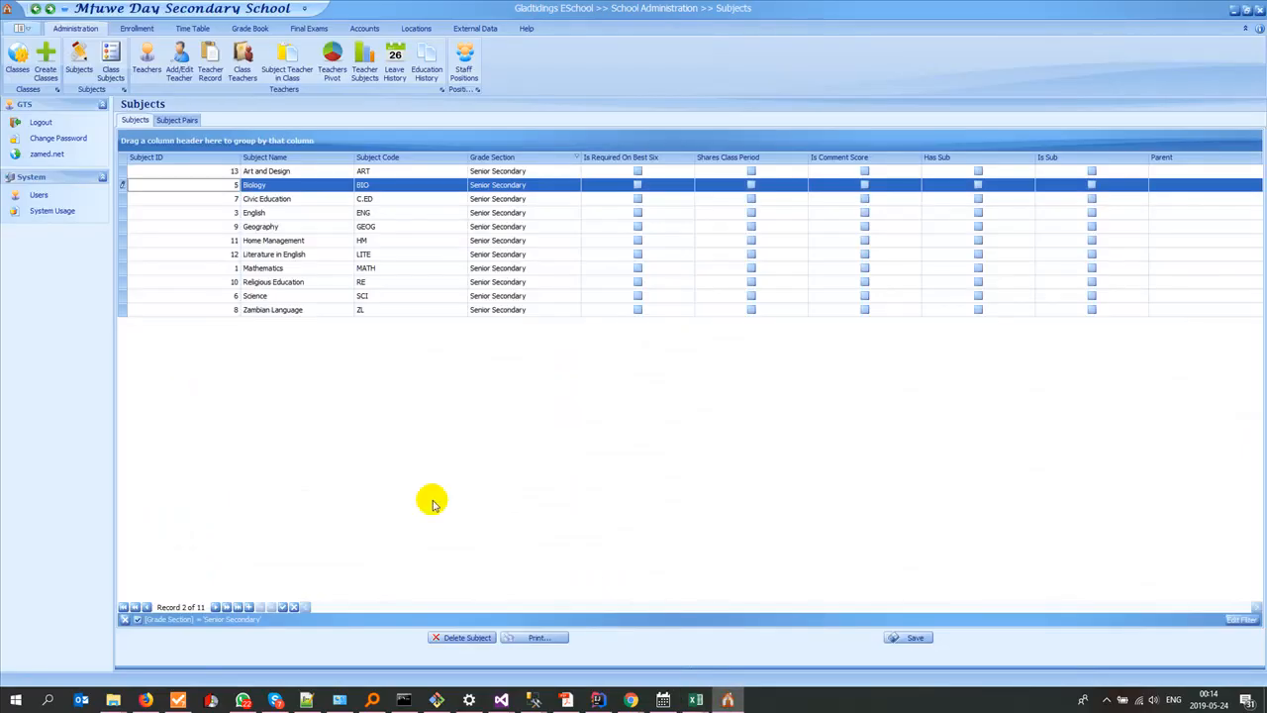
pyautogui.click(237, 294)
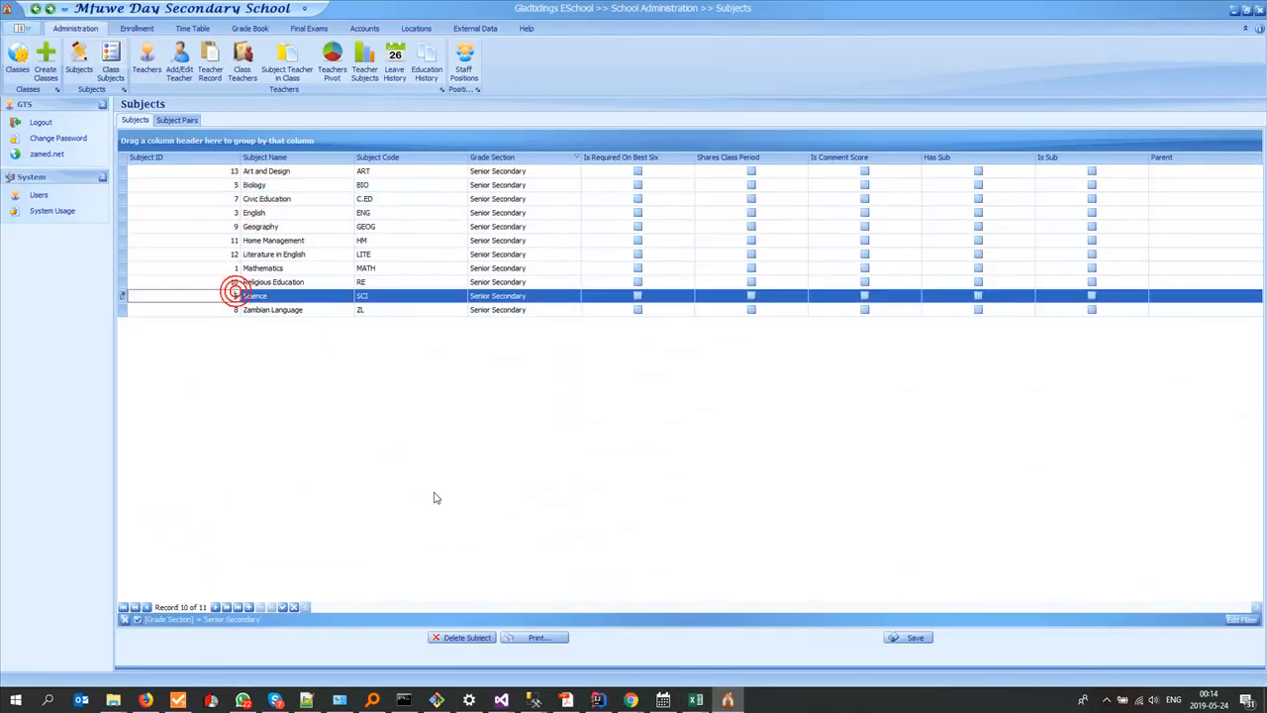
# Step: Switch to results12C.xlsx and fill the SubjectID column of the fourth pupil block, rows 191 to 252, with 6
pyautogui.click(695, 700)
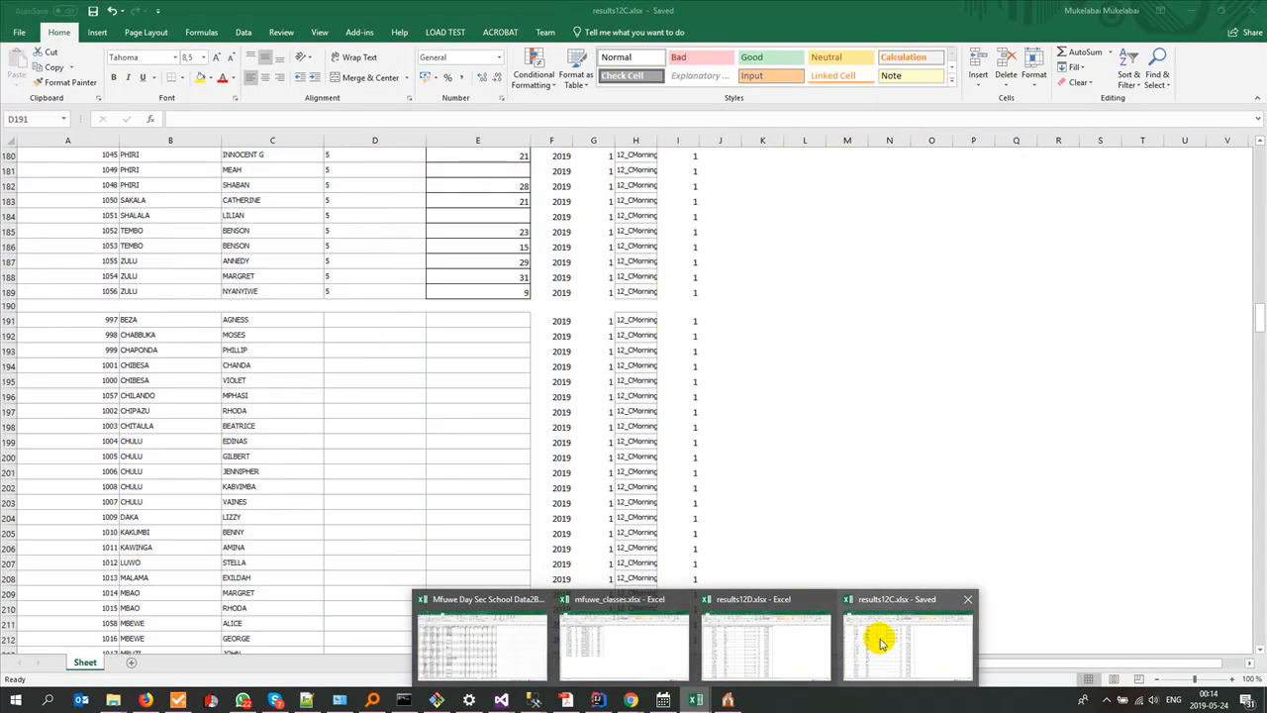
pyautogui.click(882, 634)
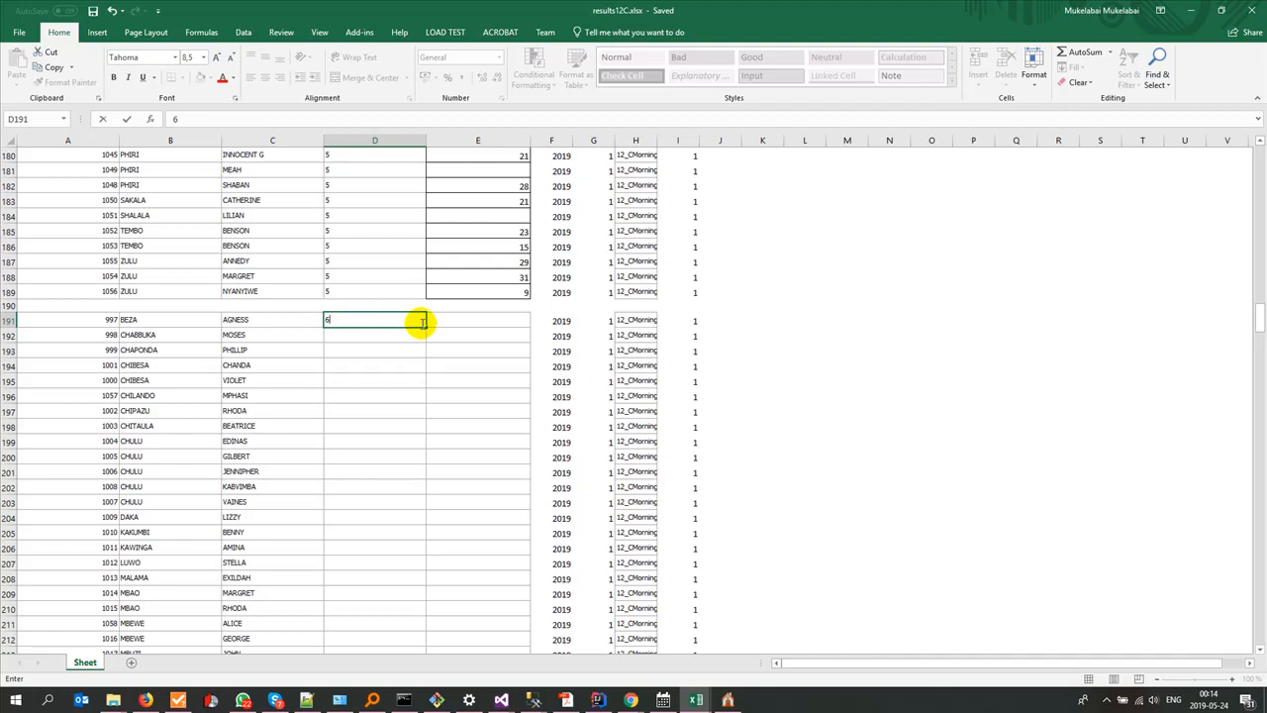
pyautogui.moveTo(426, 325); pyautogui.dragTo(359, 616)
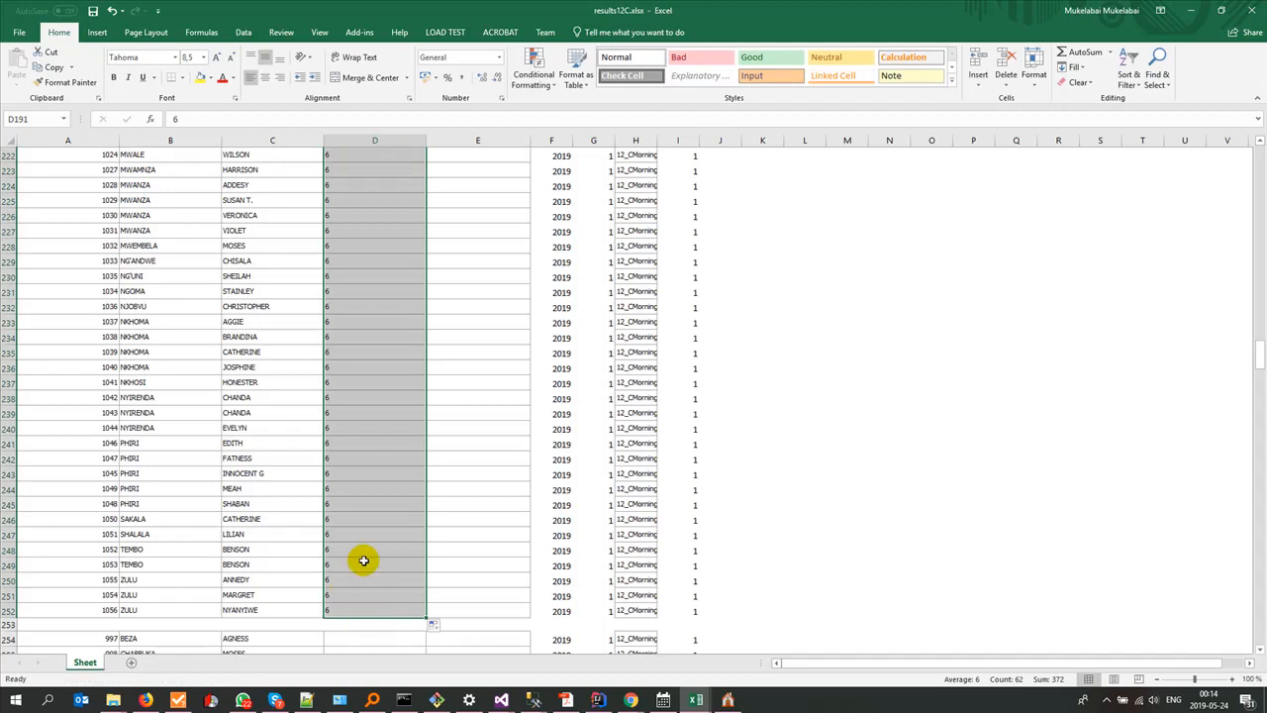
# Step: Switch to the school data workbook and copy the SCI scores K2:K63 from its 12C sheet
pyautogui.scroll(-2, 362, 557)
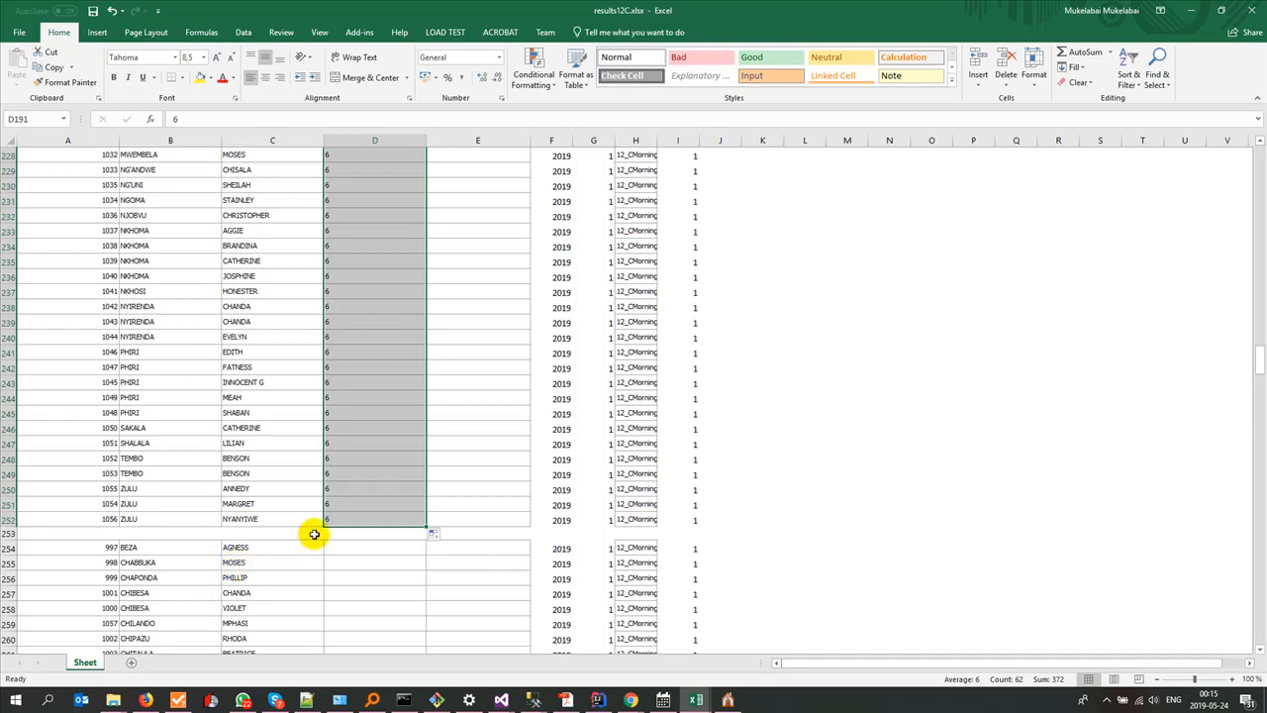
pyautogui.scroll(12, 311, 534)
pyautogui.scroll(6, 310, 514)
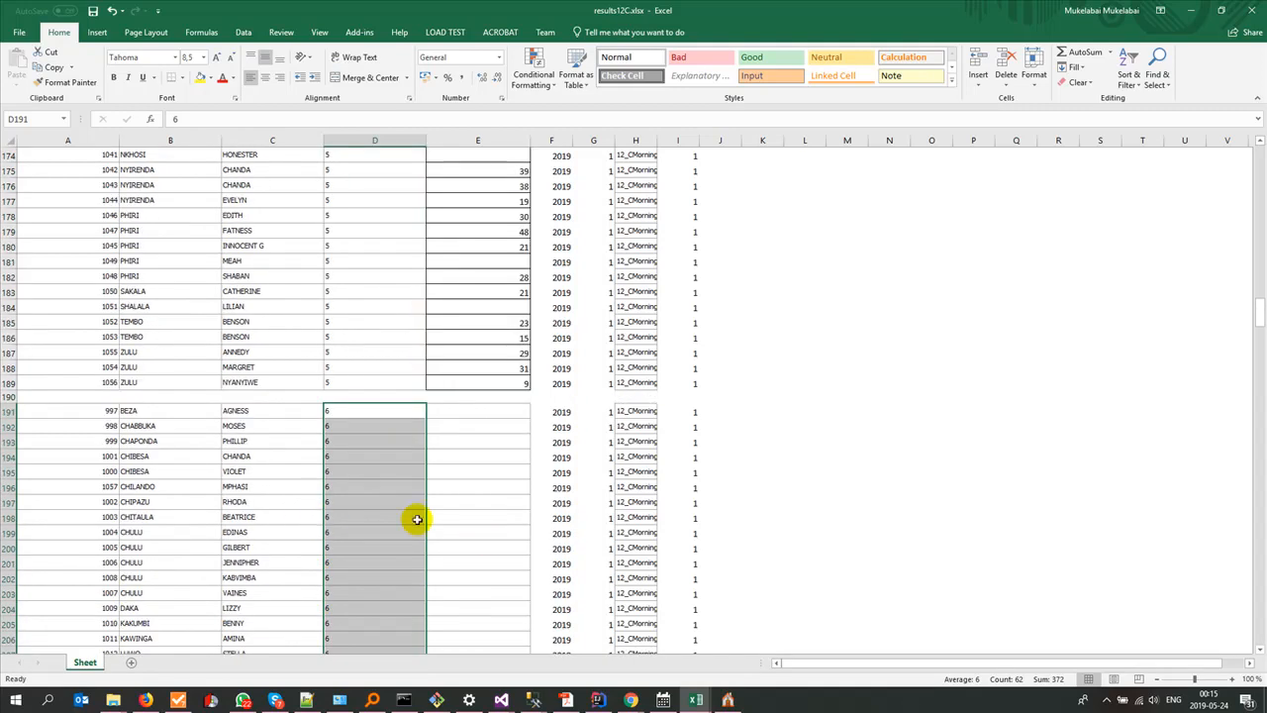
pyautogui.hotkey('alt', 'Tab')
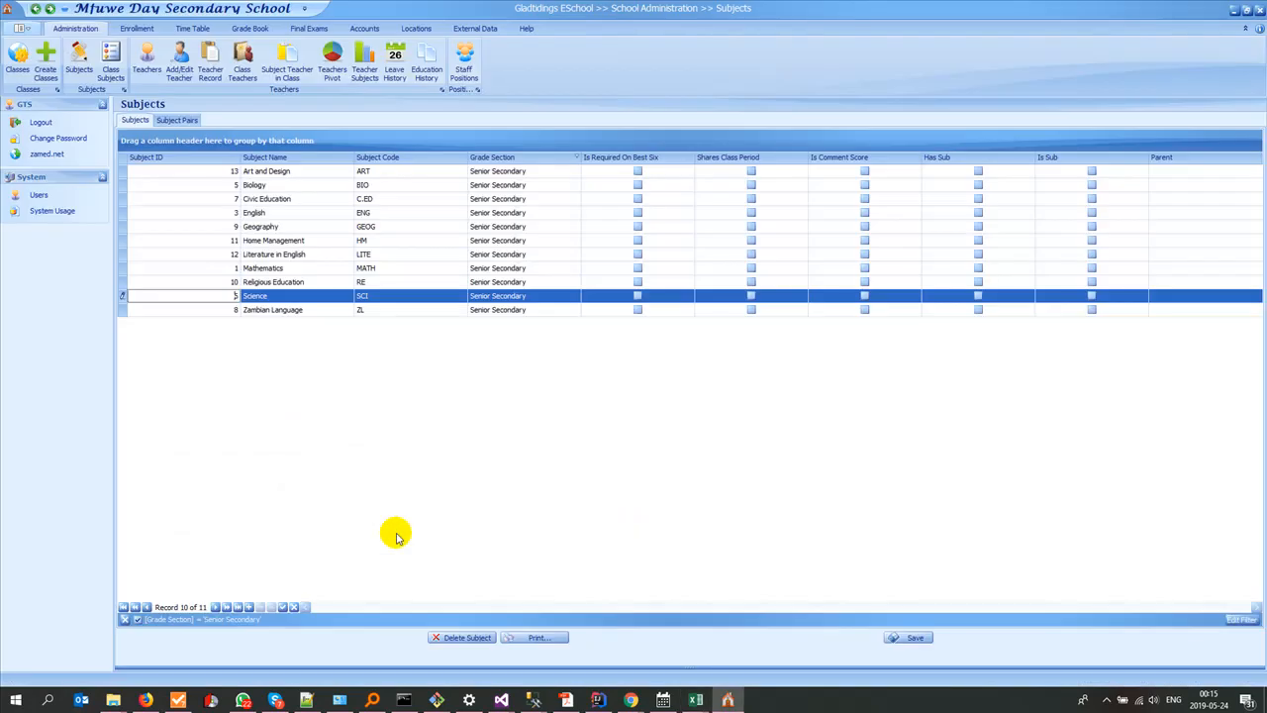
pyautogui.hotkey('alt', 'Tab')
pyautogui.hotkey('alt', 'Tab')
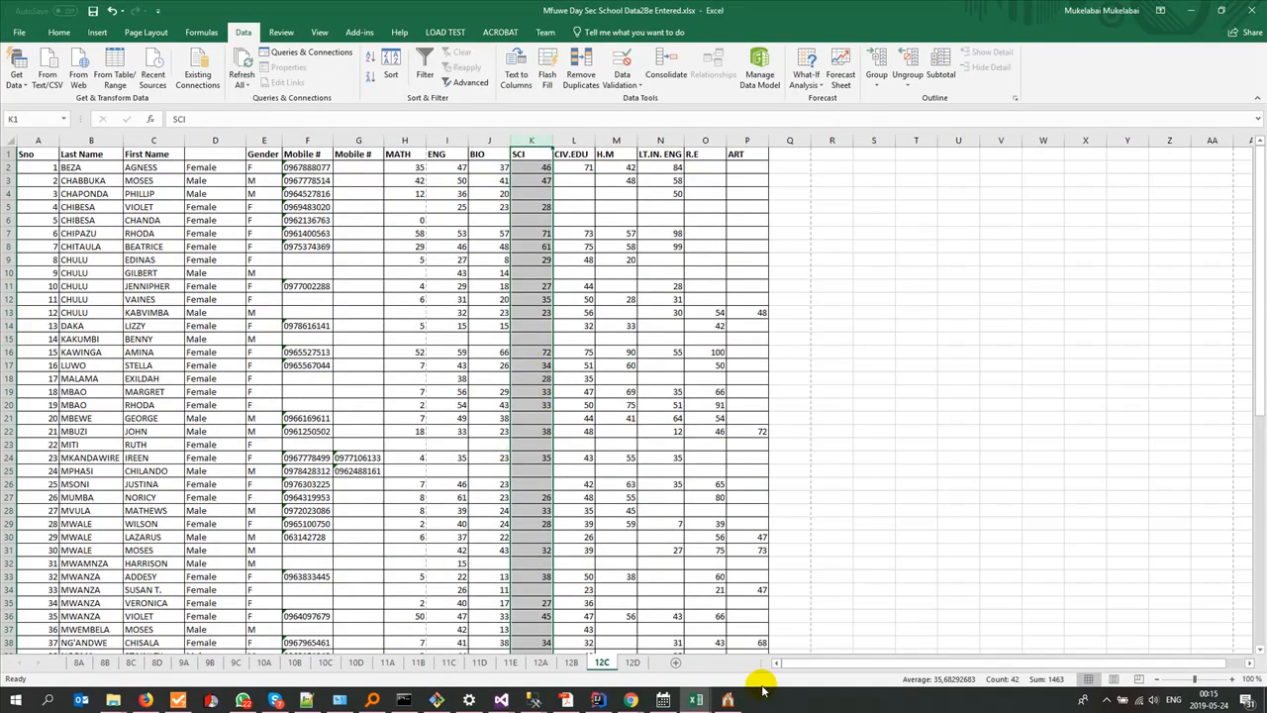
pyautogui.click(727, 699)
pyautogui.hotkey('alt', 'Tab')
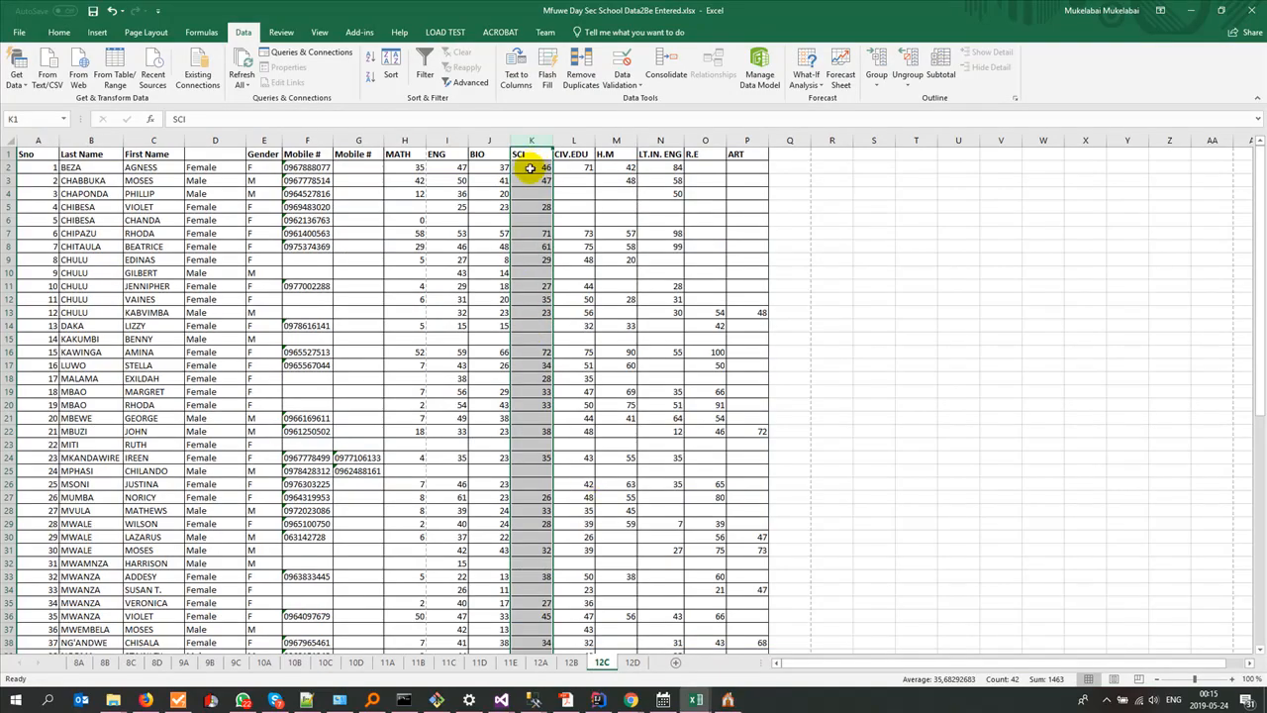
pyautogui.click(537, 167)
pyautogui.click(525, 154)
pyautogui.click(525, 168)
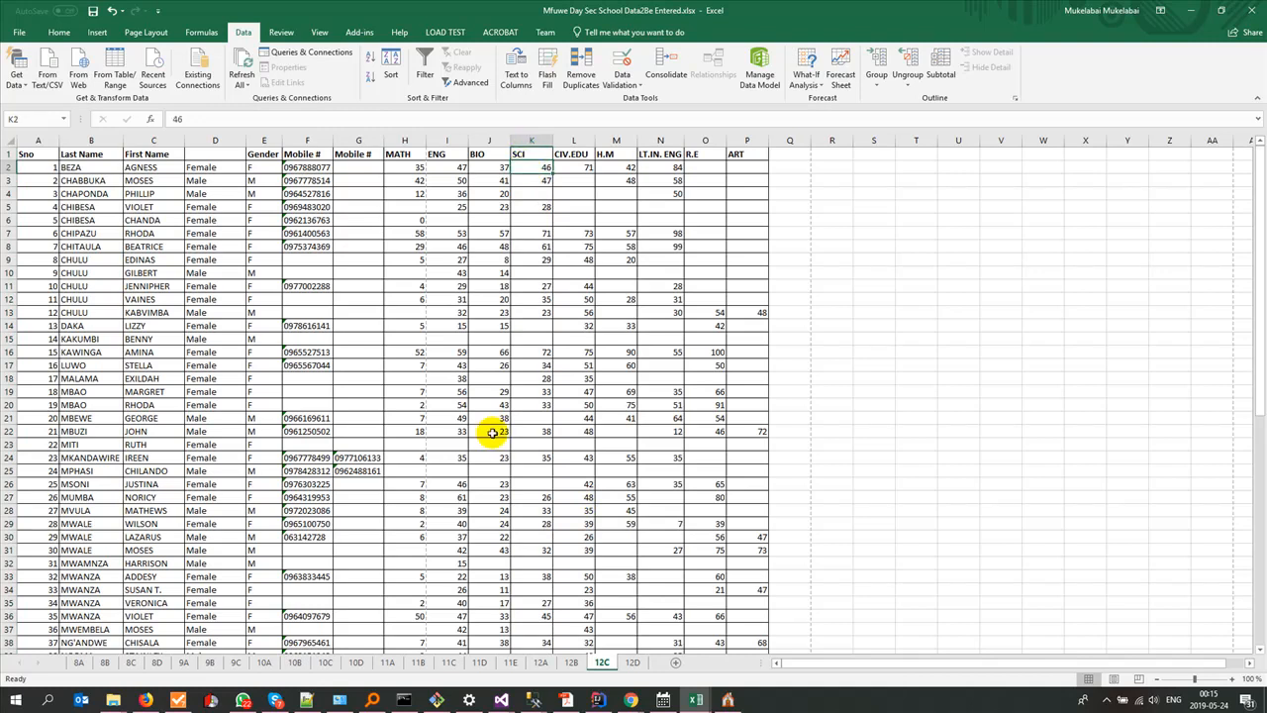
pyautogui.scroll(-14, 493, 426)
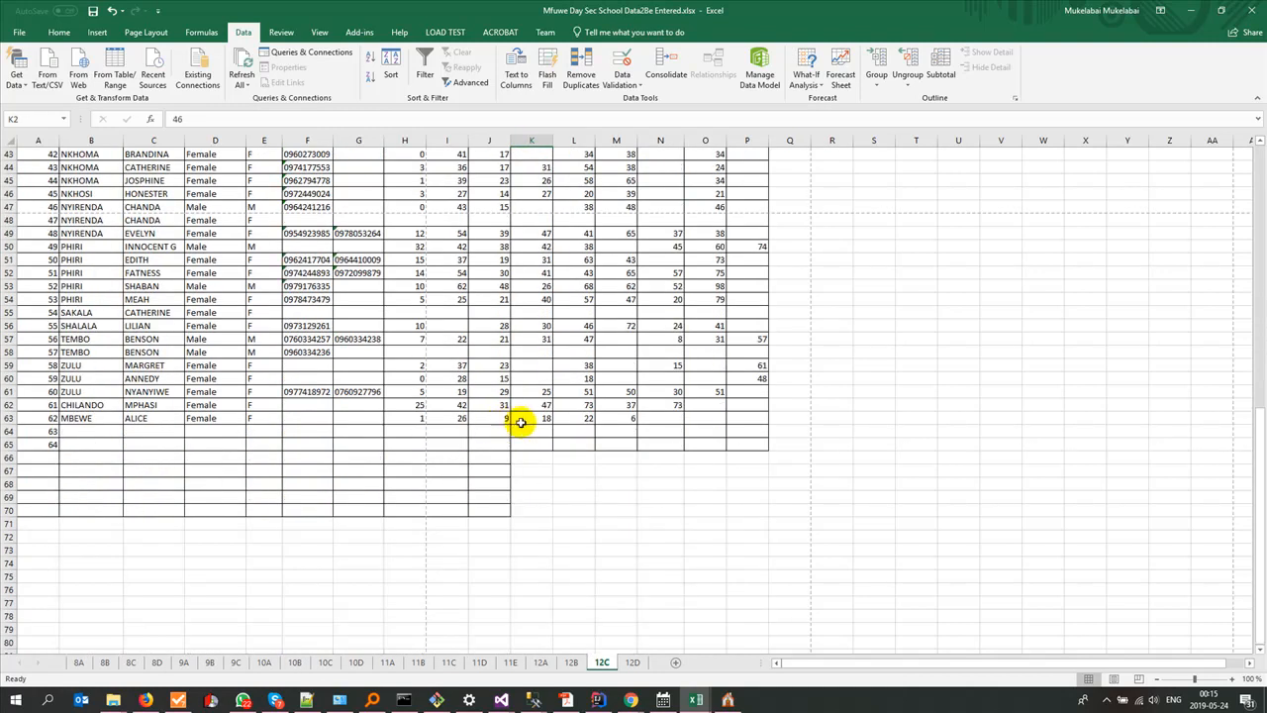
pyautogui.keyDown('shift'); pyautogui.click(533, 418); pyautogui.keyUp('shift')
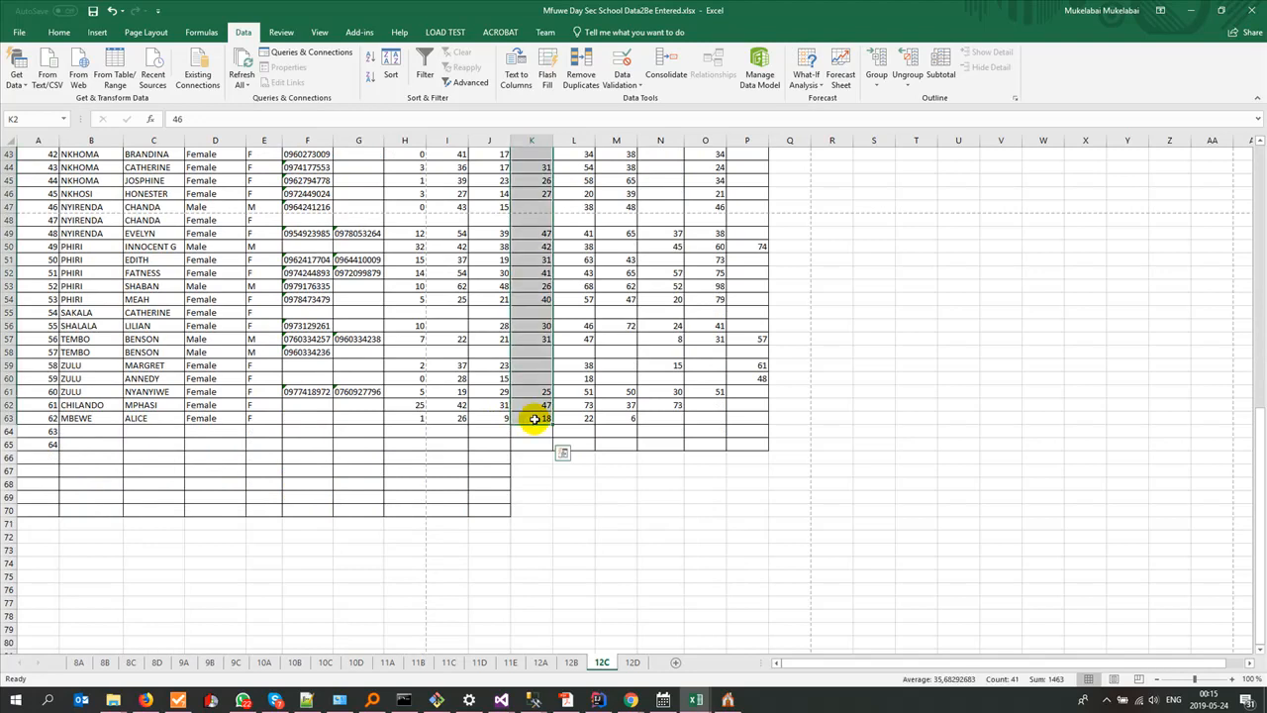
# Step: Paste the SCI scores into the fourth block's Score column from E191 in results12C.xlsx and save the workbook
pyautogui.hotkey('alt', 'Tab')
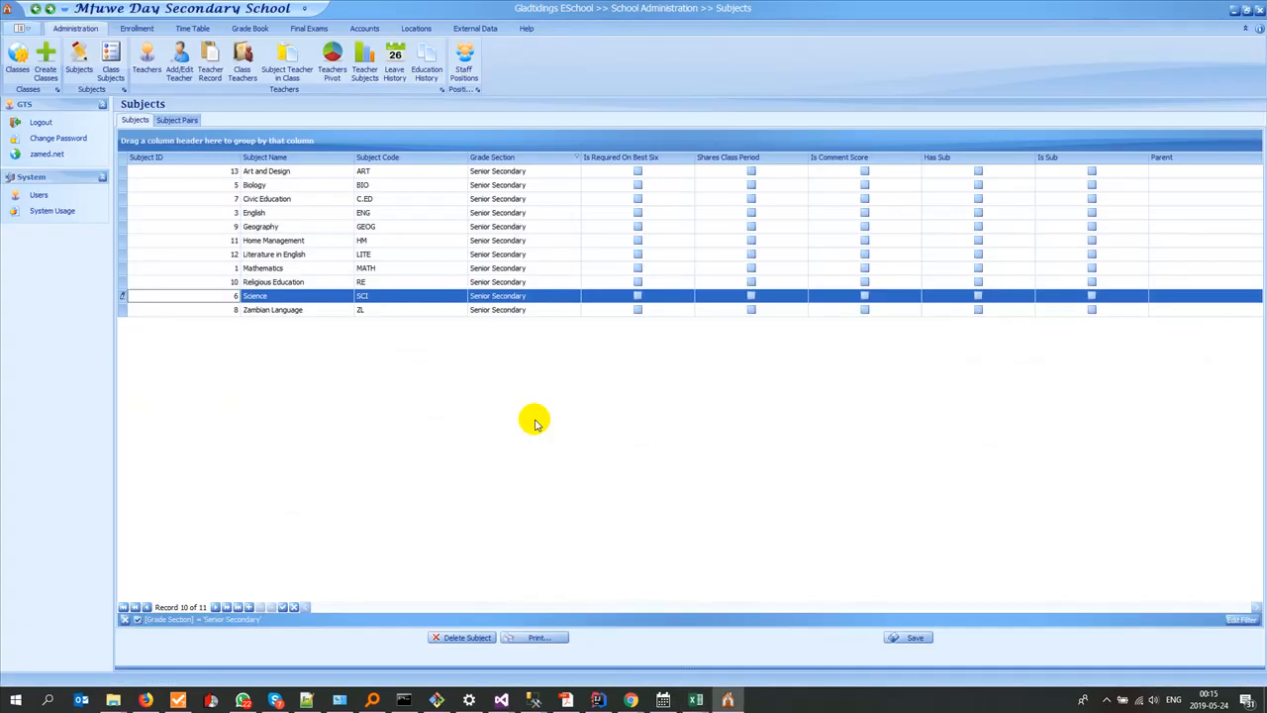
pyautogui.hotkey('alt', 'Tab')
pyautogui.click(480, 413)
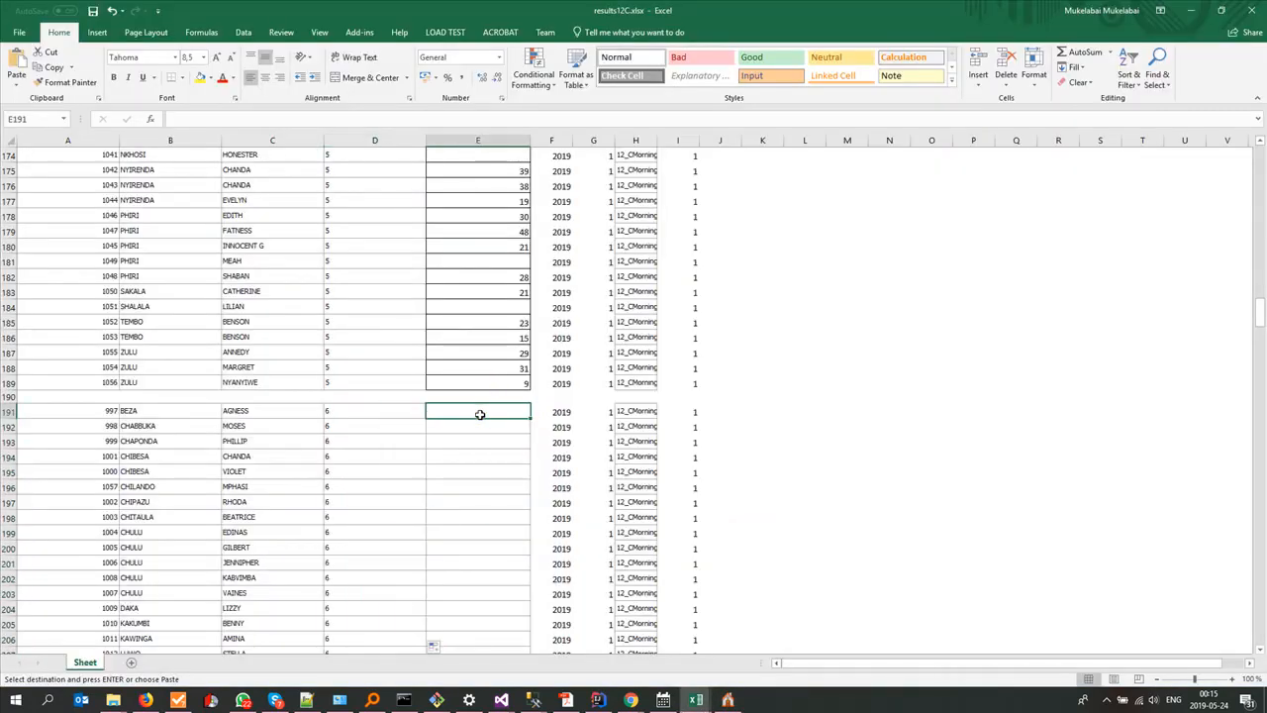
pyautogui.hotkey('ctrl', 'v')
pyautogui.hotkey('ctrl', 's')
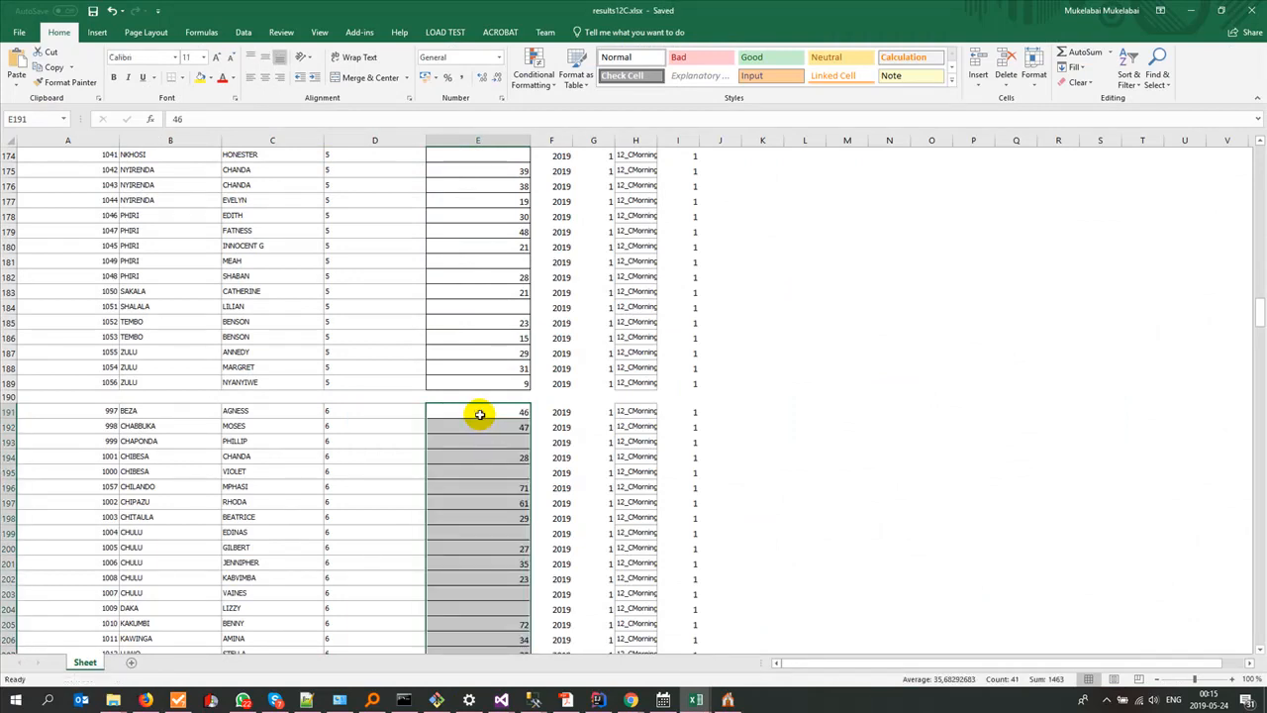
# Step: Locate the CIV.EDU column on the source workbook's 12C sheet, and look up Civic Education's subject ID in Gladtidings ESchool
pyautogui.scroll(-8, 505, 472)
pyautogui.scroll(-14, 508, 474)
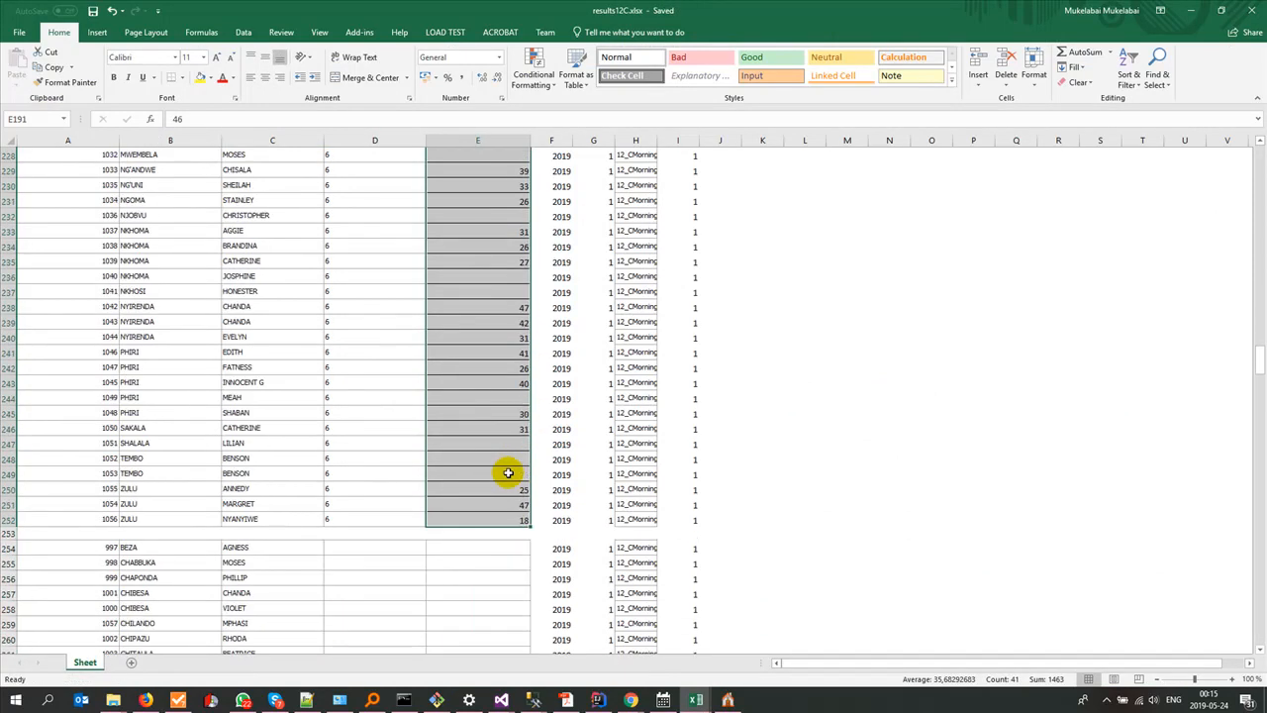
pyautogui.hotkey('alt', 'Tab')
pyautogui.hotkey('alt', 'Tab')
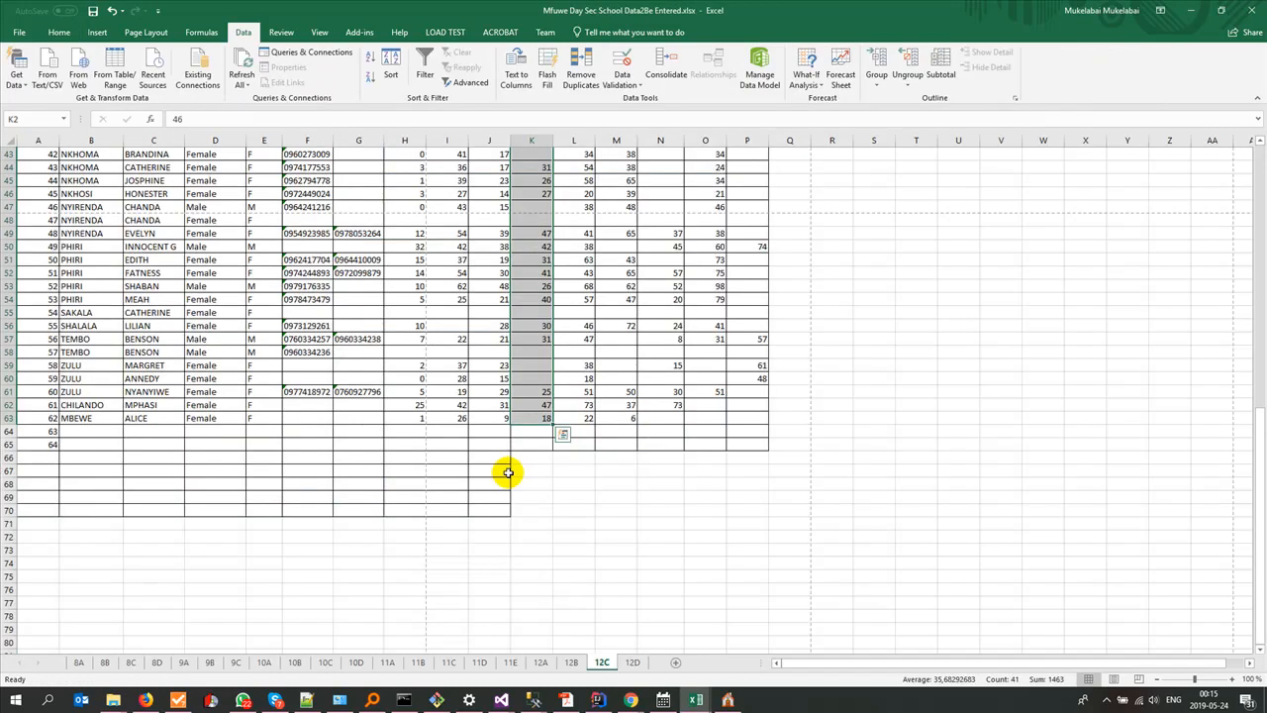
pyautogui.hotkey('ctrl', 'Home')
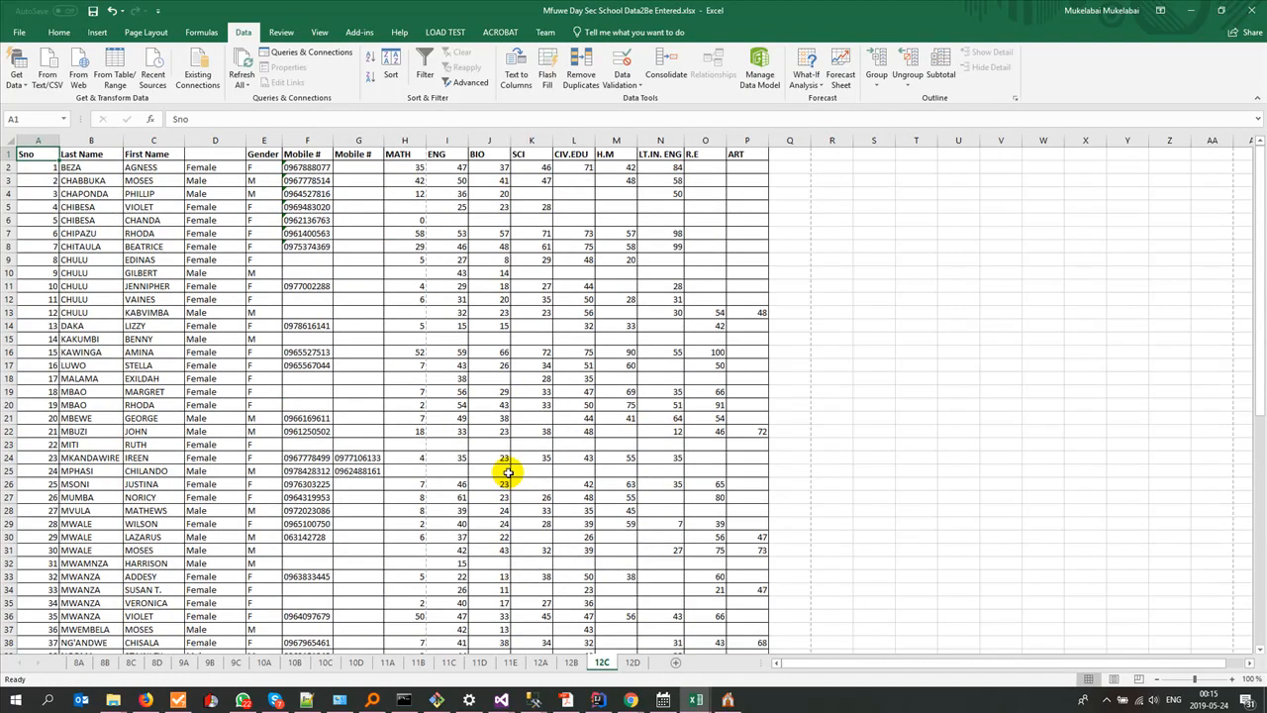
pyautogui.click(572, 137)
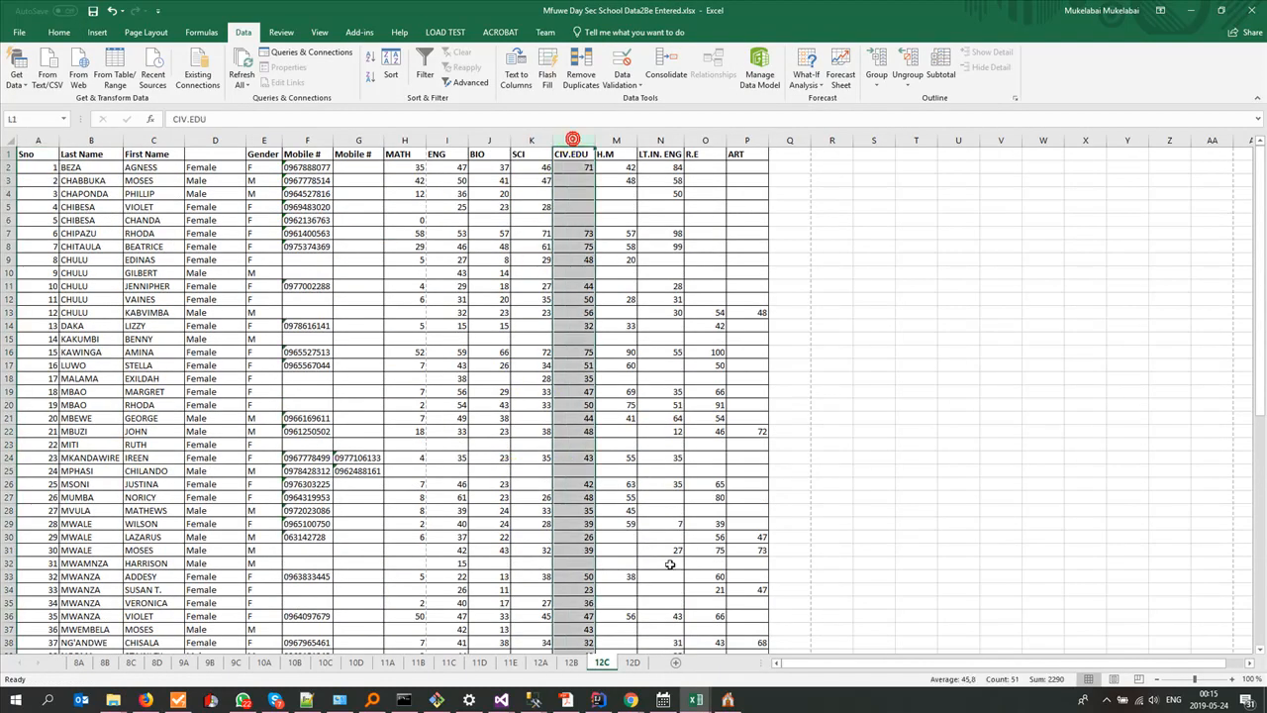
pyautogui.click(733, 701)
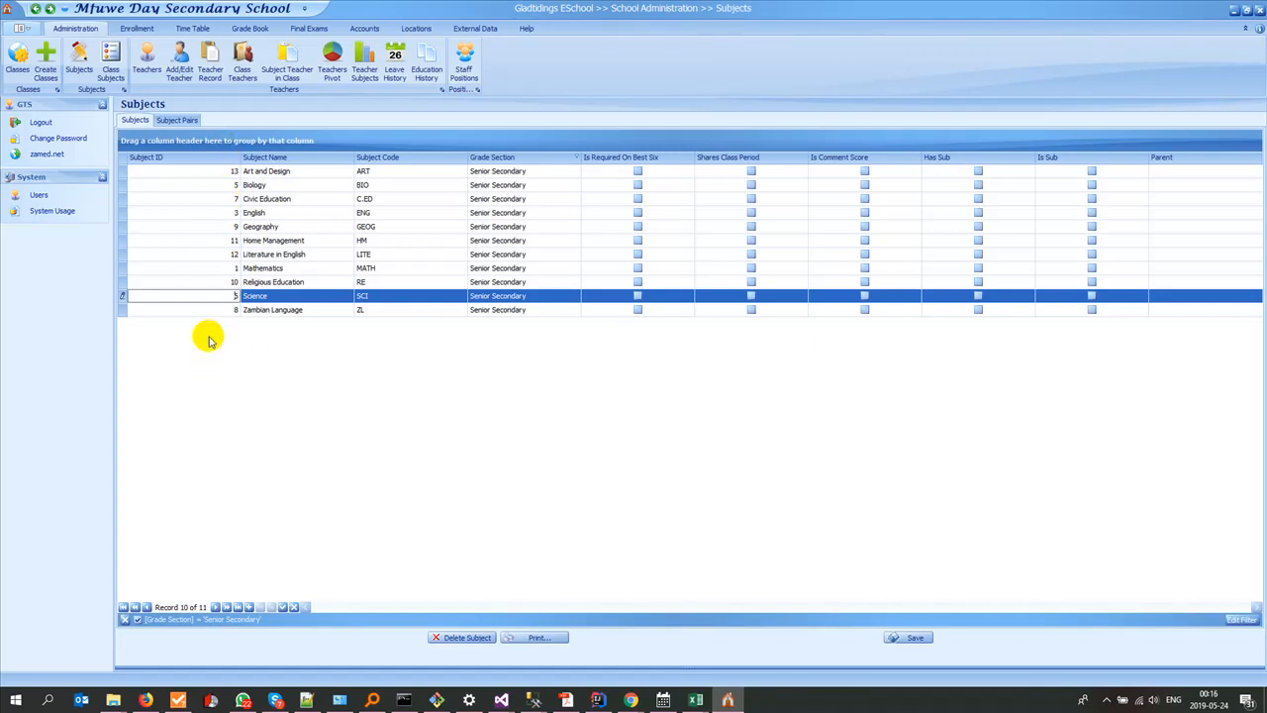
pyautogui.click(255, 198)
# Step: Switch to results12C.xlsx and fill the SubjectID column of the fifth pupil block, rows 254 to 315, with 7
pyautogui.click(692, 699)
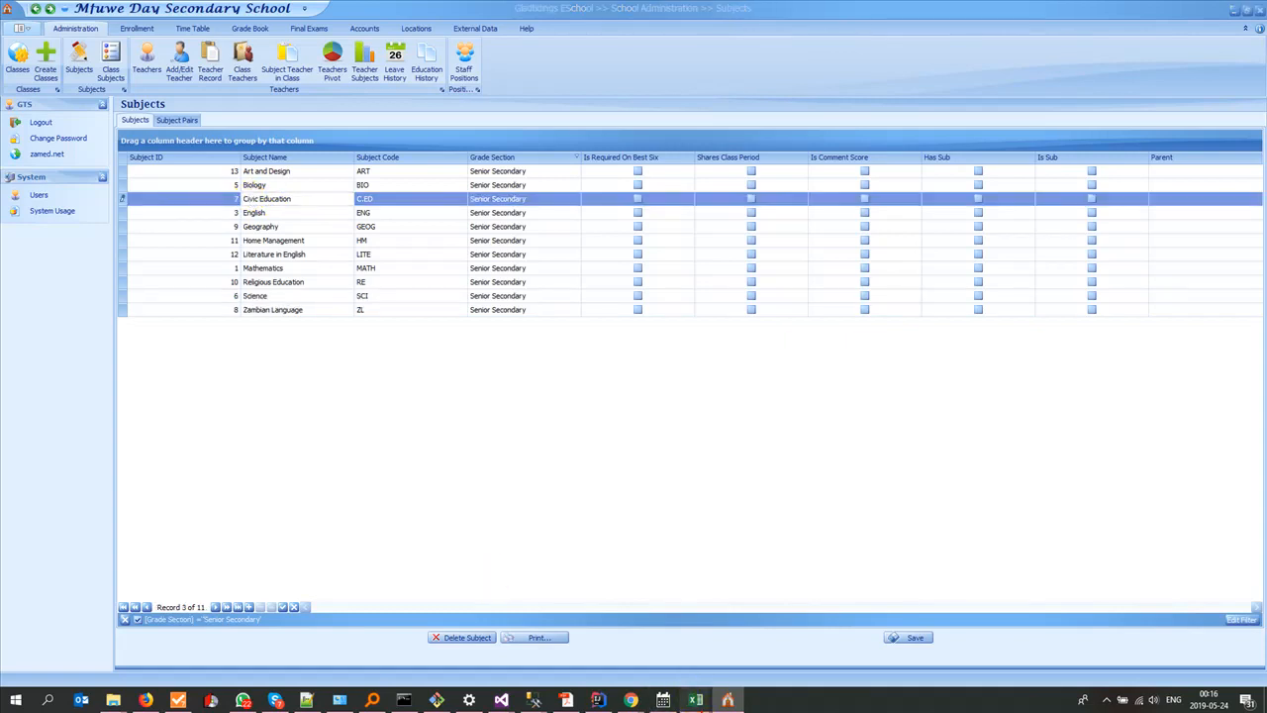
pyautogui.click(889, 655)
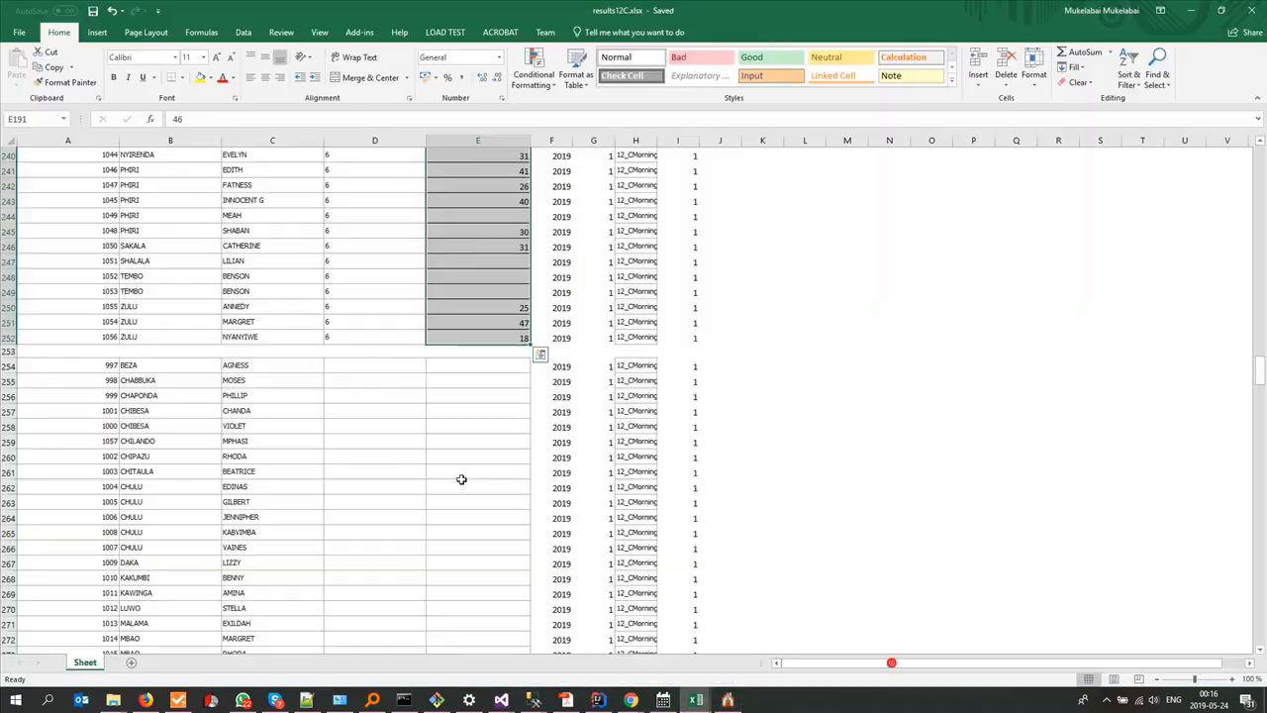
pyautogui.click(362, 365)
pyautogui.click(363, 365)
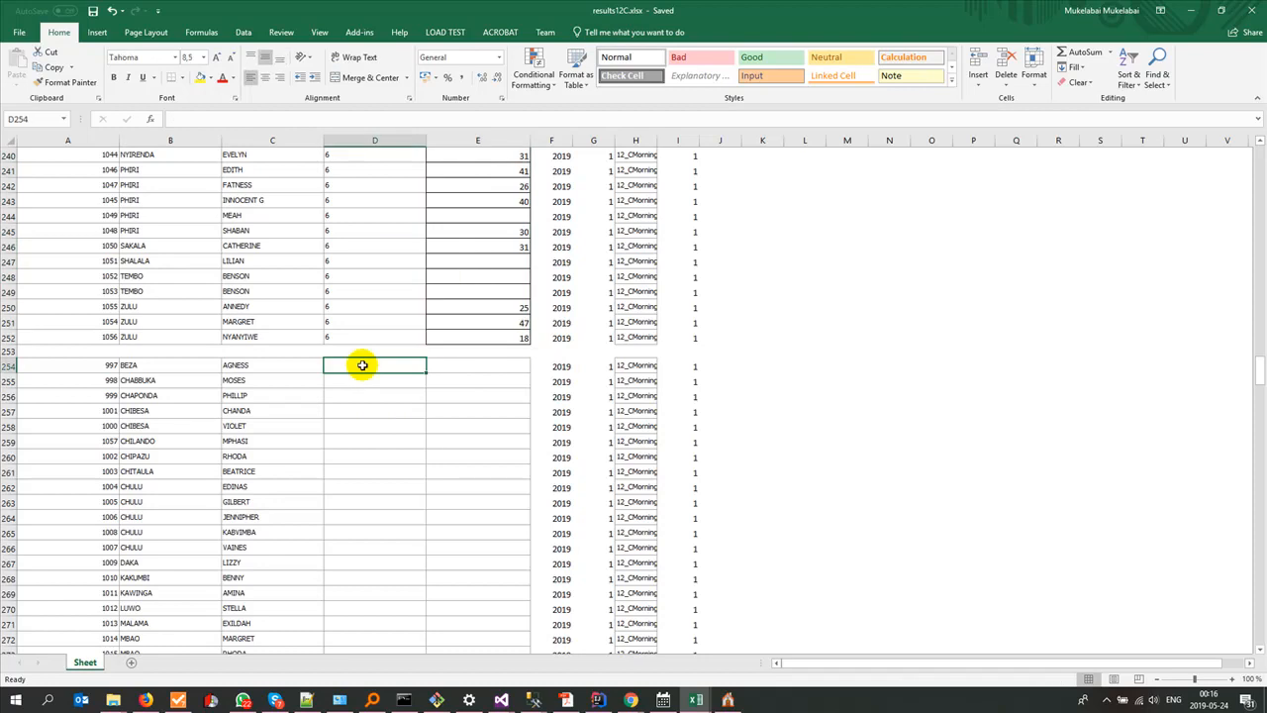
pyautogui.write('7')
pyautogui.moveTo(426, 371); pyautogui.dragTo(400, 609)
pyautogui.scroll(16, 411, 584)
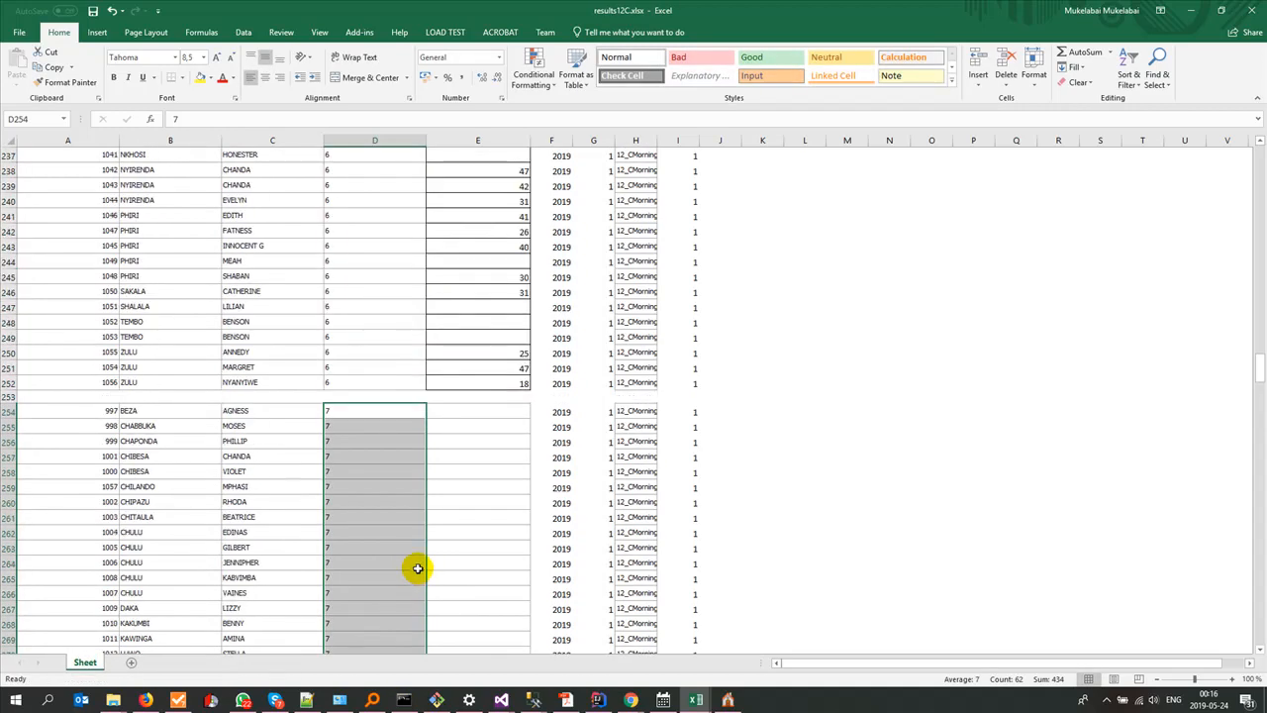
# Step: Switch to the school data workbook and copy the CIV.EDU scores L2:L63 from its 12C sheet
pyautogui.hotkey('alt', 'Tab')
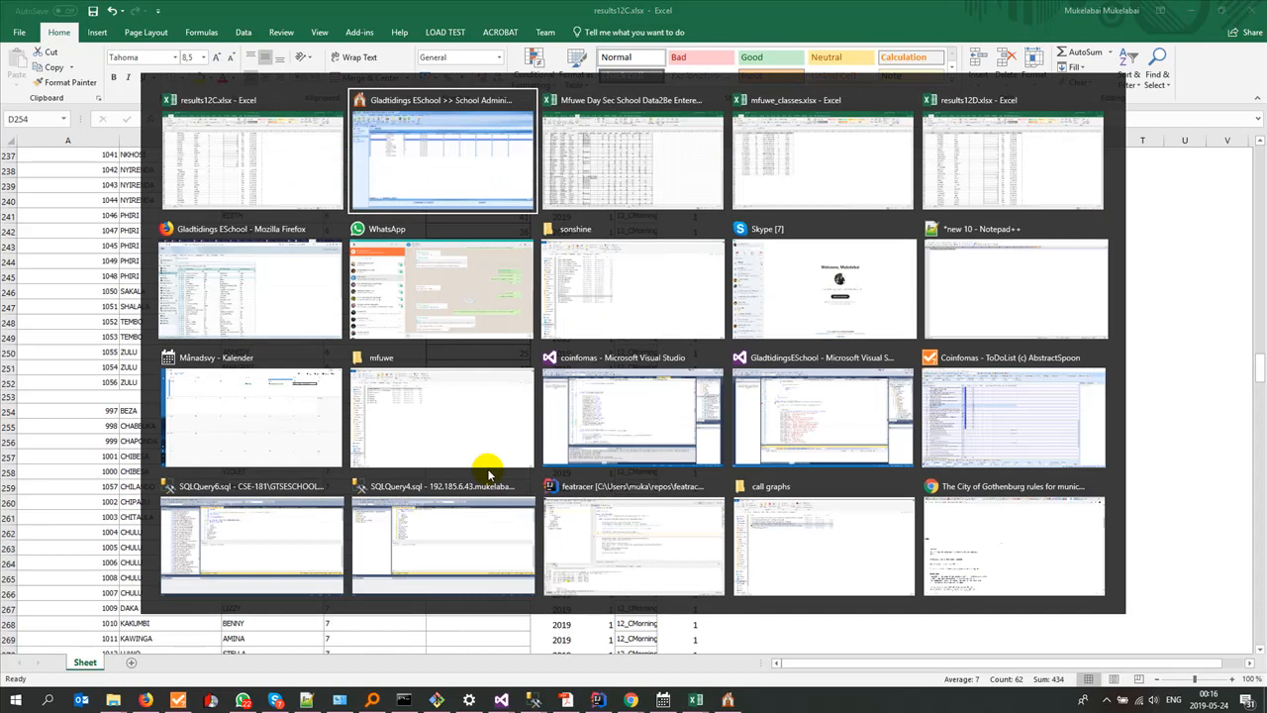
pyautogui.hotkey('alt', 'Tab')
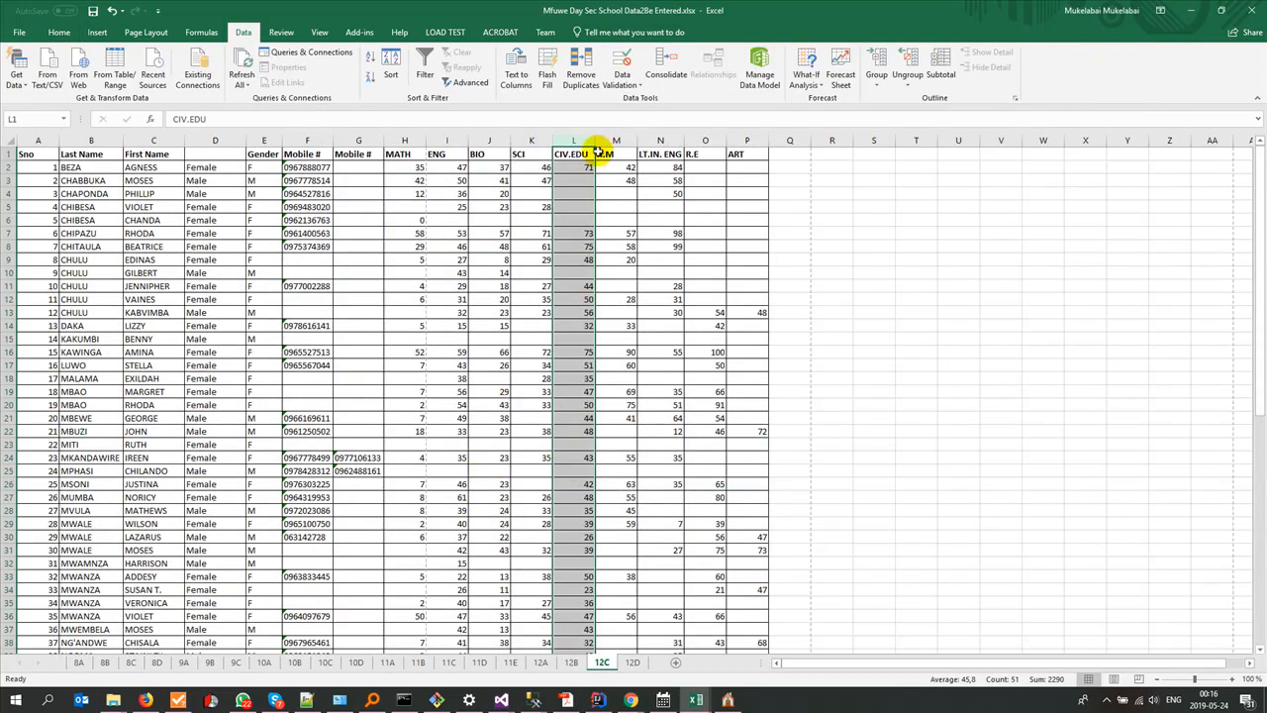
pyautogui.click(569, 167)
pyautogui.scroll(-12, 552, 339)
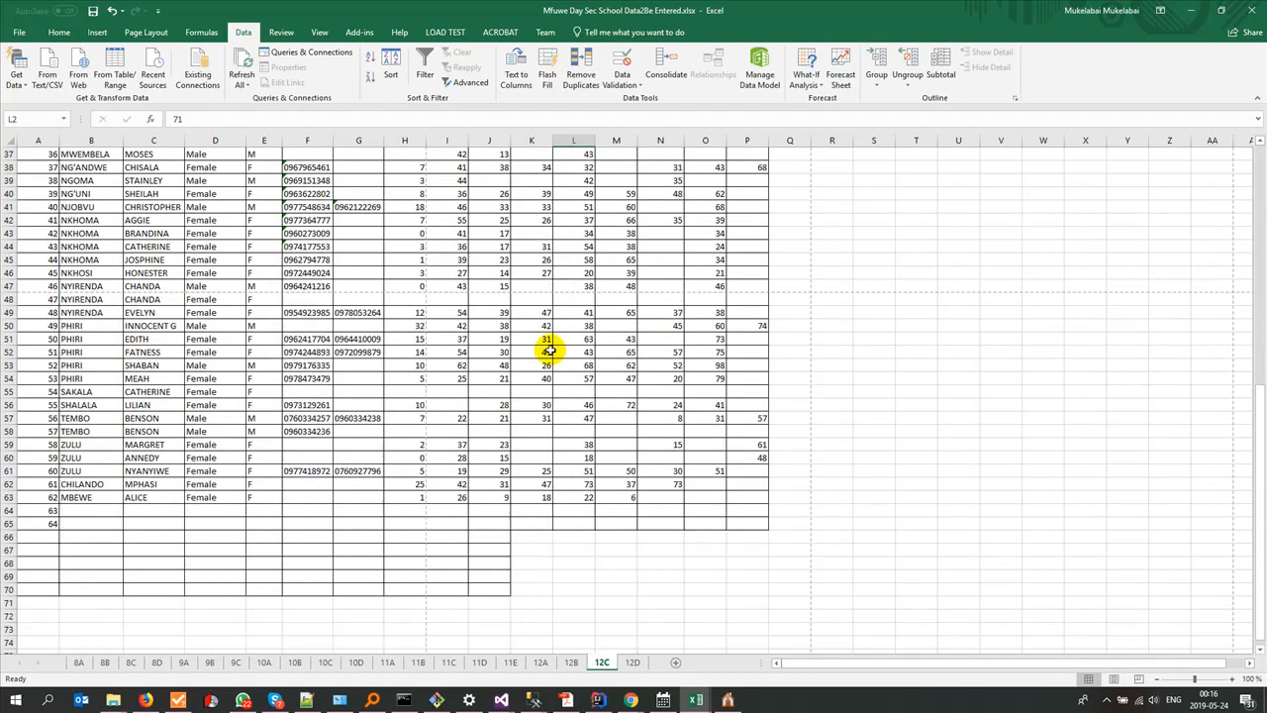
pyautogui.keyDown('shift'); pyautogui.click(572, 495); pyautogui.keyUp('shift')
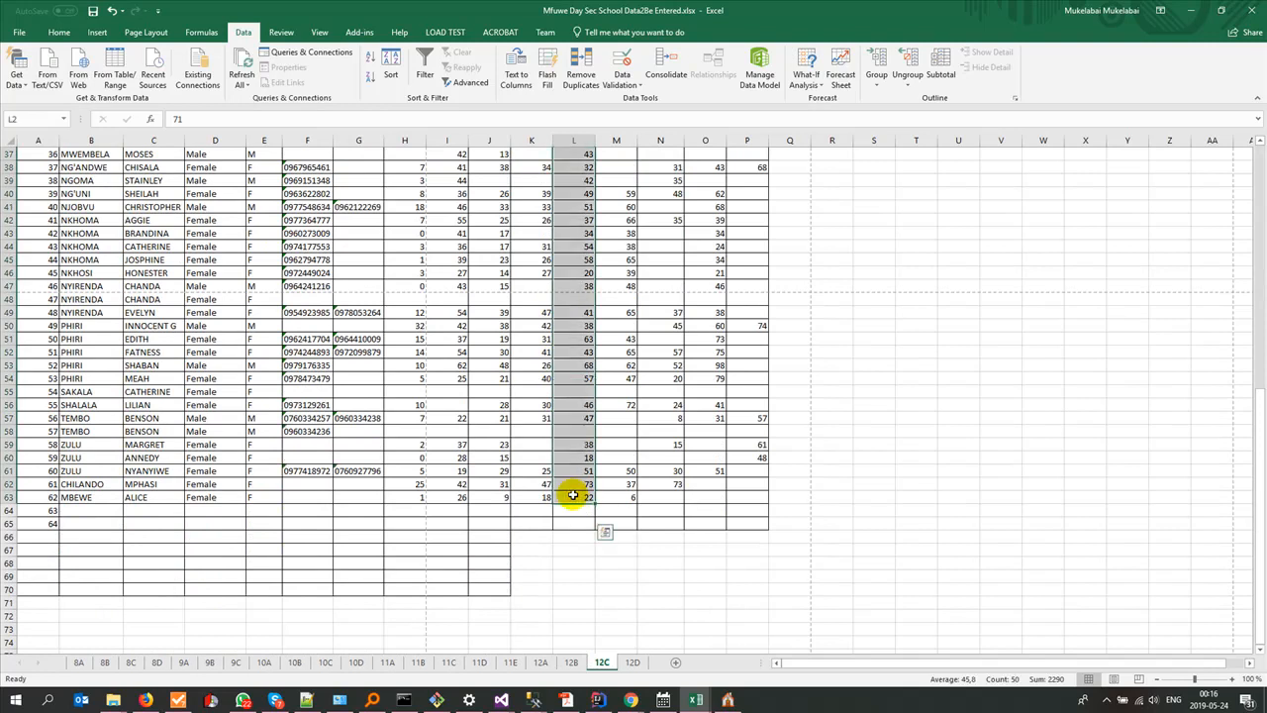
pyautogui.hotkey('ctrl', 'c')
# Step: Paste the CIV.EDU scores into the fifth block's Score column from E254 in results12C.xlsx and save the workbook
pyautogui.hotkey('alt', 'Tab')
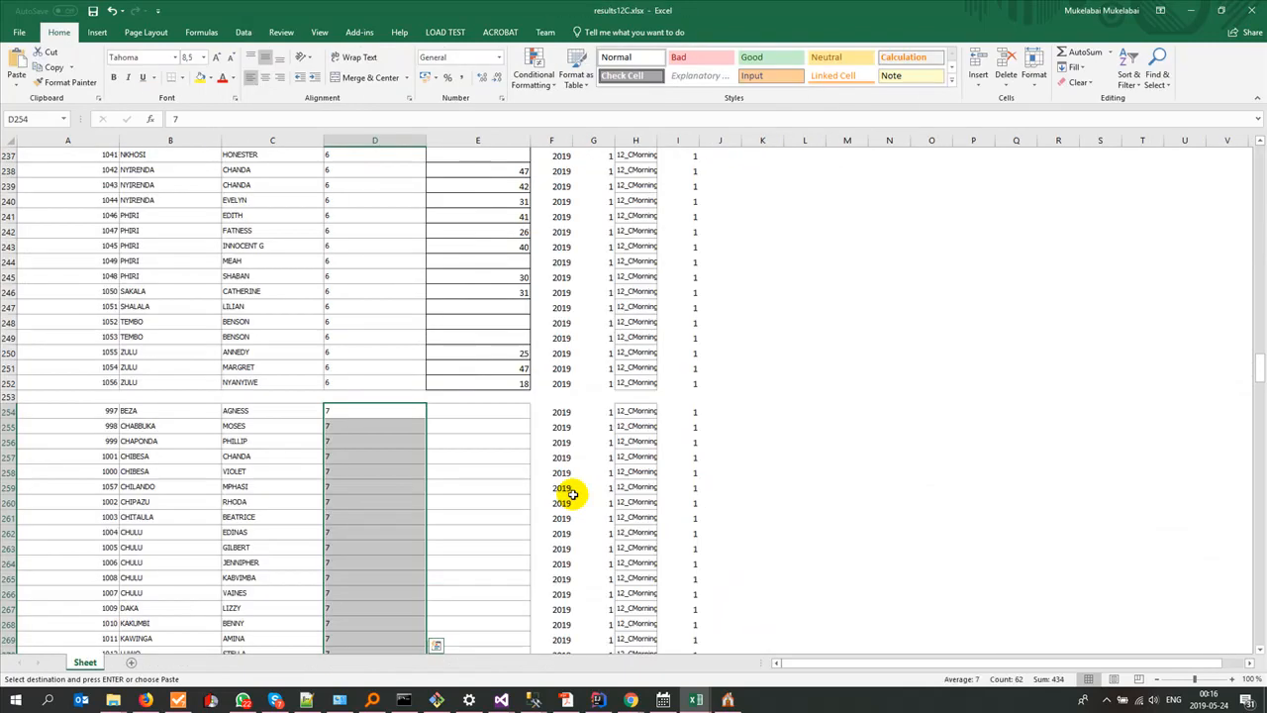
pyautogui.click(495, 412)
pyautogui.hotkey('ctrl', 'v')
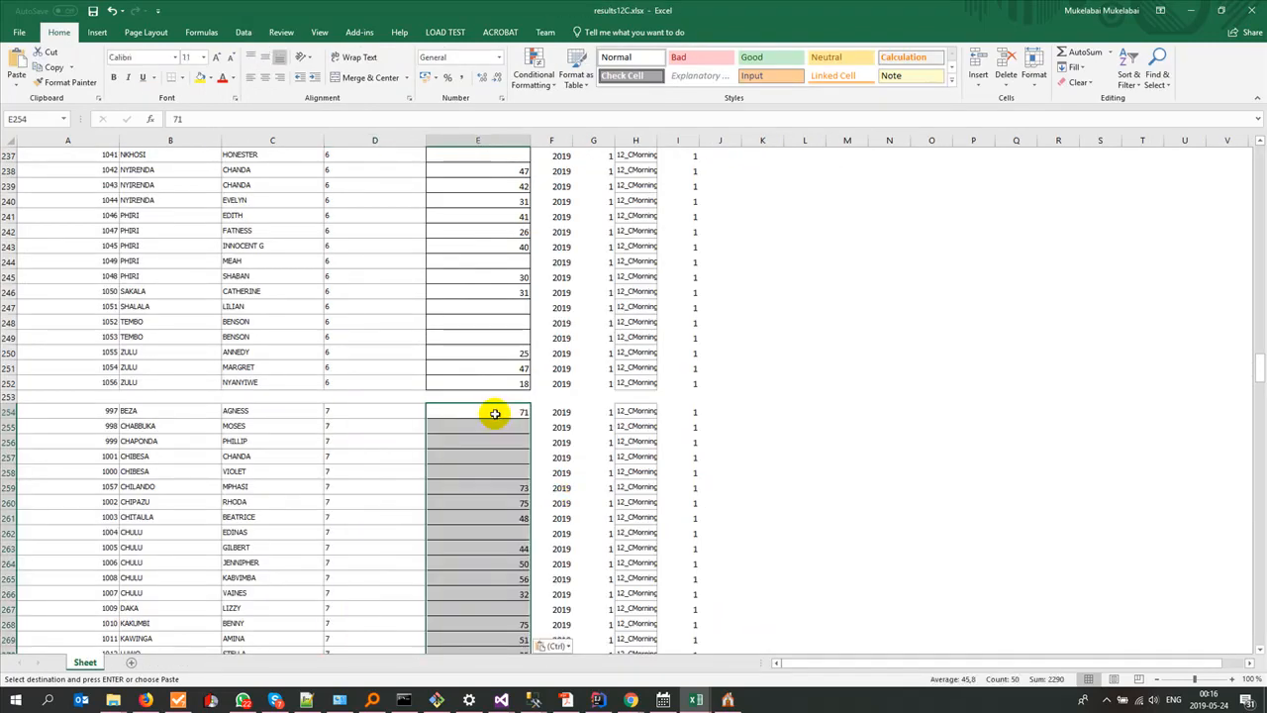
pyautogui.hotkey('ctrl', 's')
# Step: Locate the H.M column on the source workbook's 12C sheet, and look up Home Management's subject ID in Gladtidings ESchool
pyautogui.scroll(-13, 573, 504)
pyautogui.scroll(-9, 573, 504)
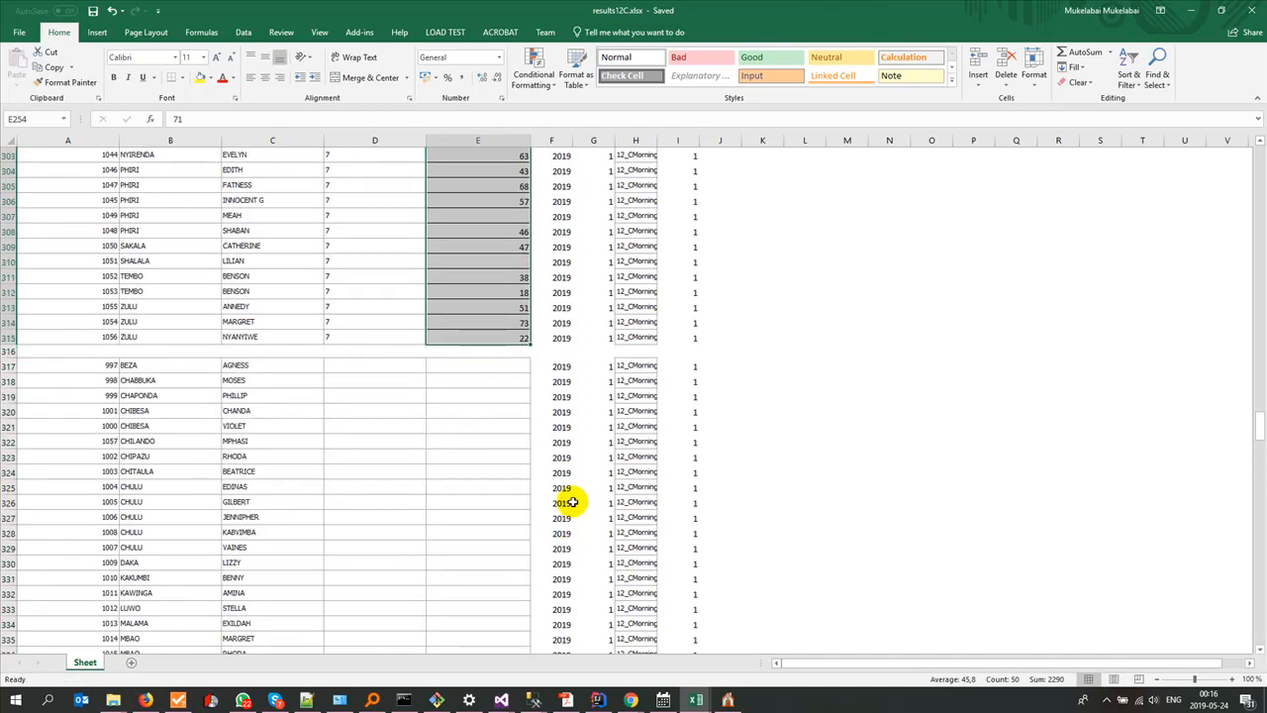
pyautogui.hotkey('alt', 'Tab')
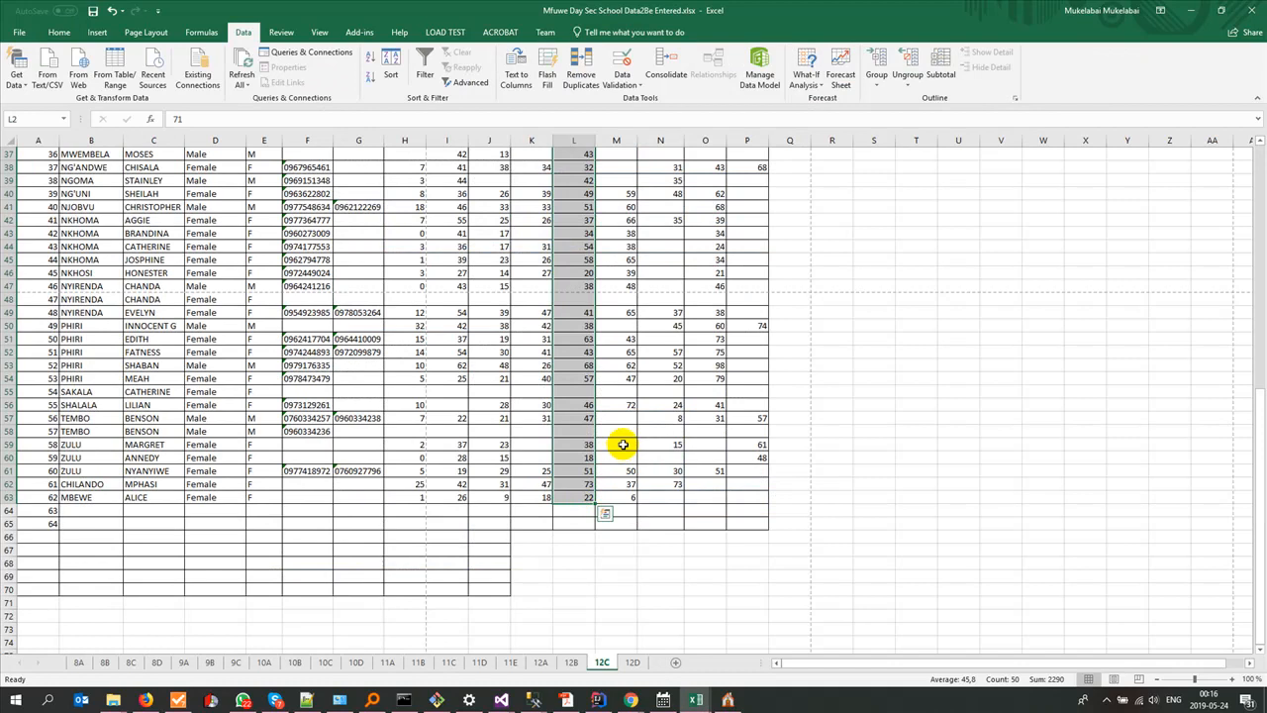
pyautogui.scroll(12, 622, 444)
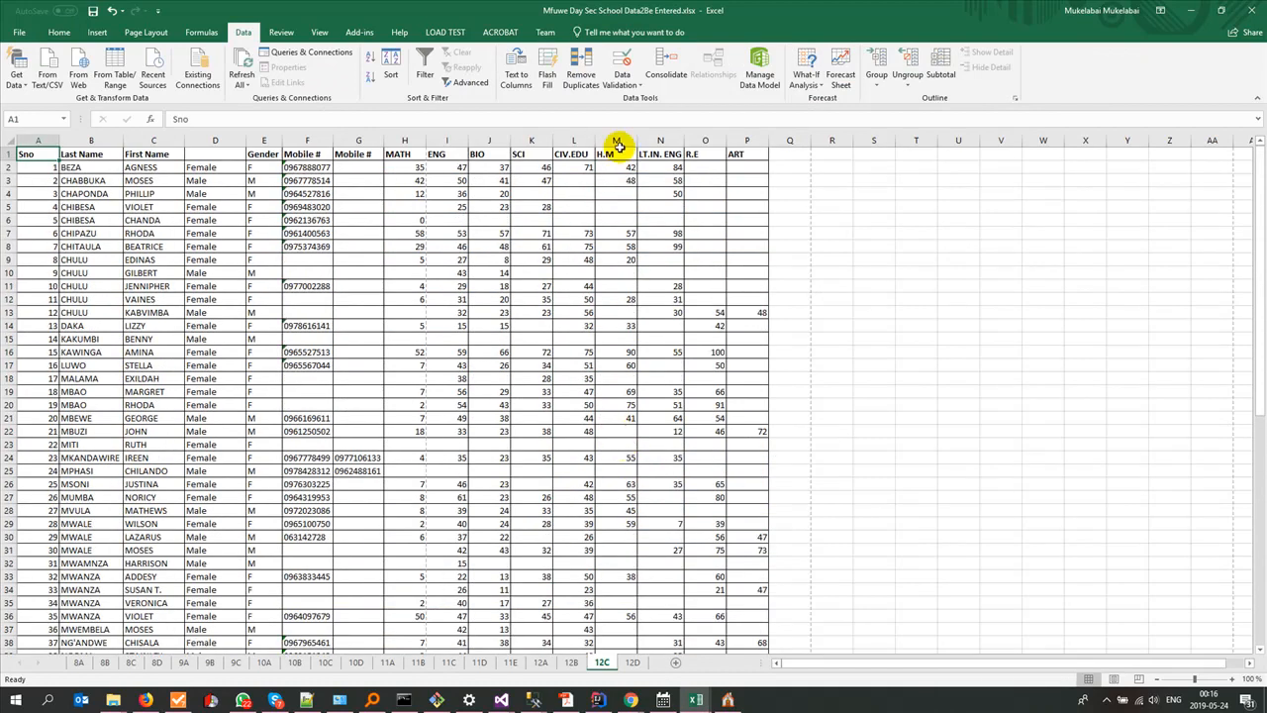
pyautogui.click(616, 142)
pyautogui.click(728, 699)
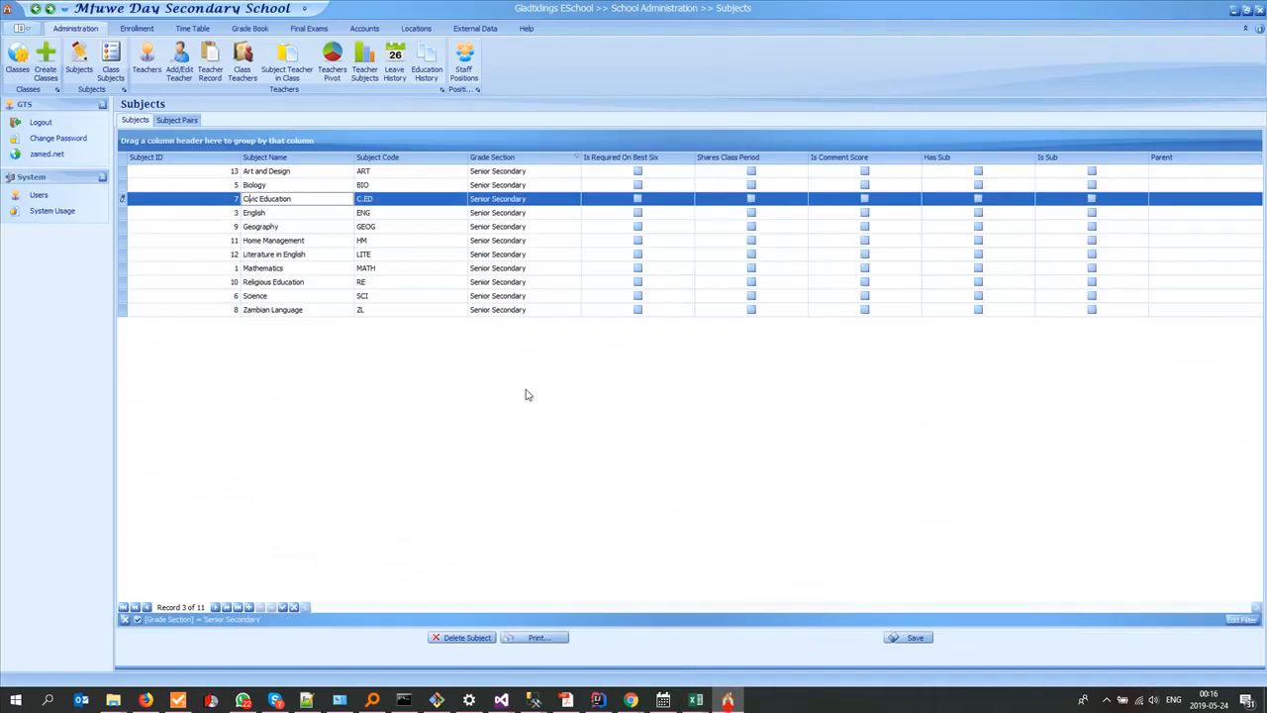
pyautogui.click(240, 241)
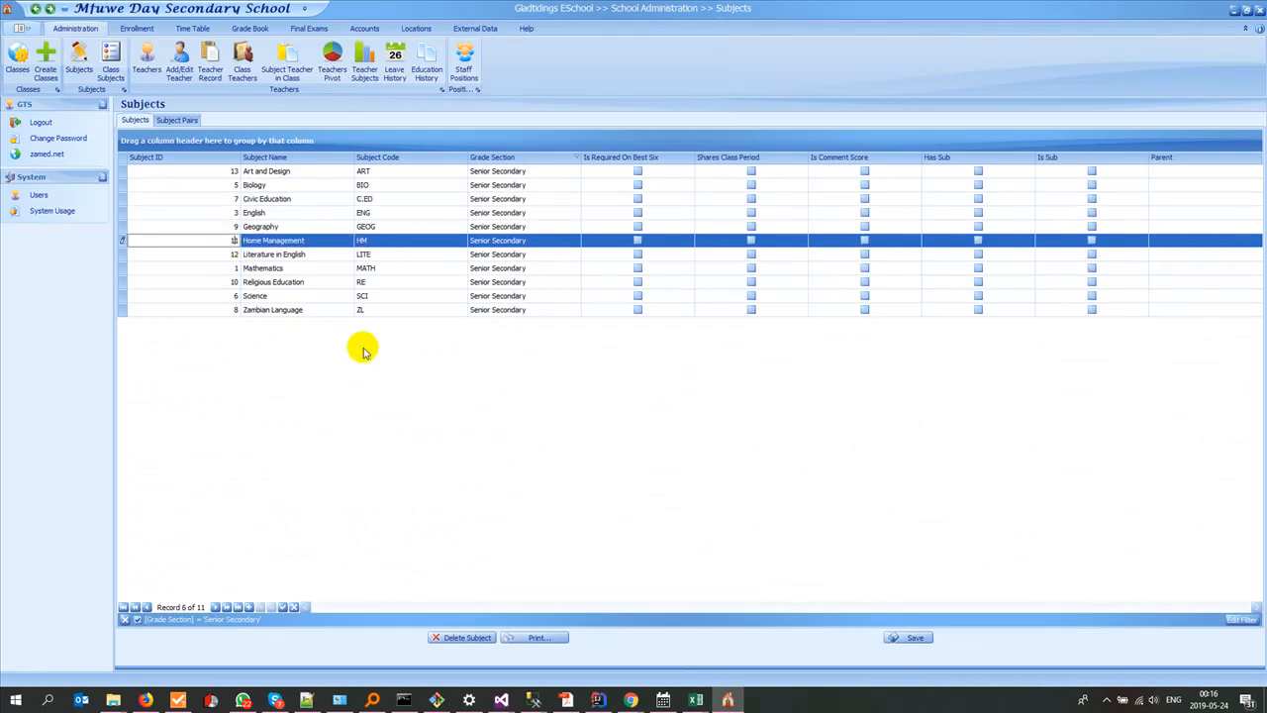
# Step: Switch to results12C.xlsx and fill the SubjectID column of the sixth pupil block, rows 317 to 378, with 11
pyautogui.hotkey('alt', 'Tab')
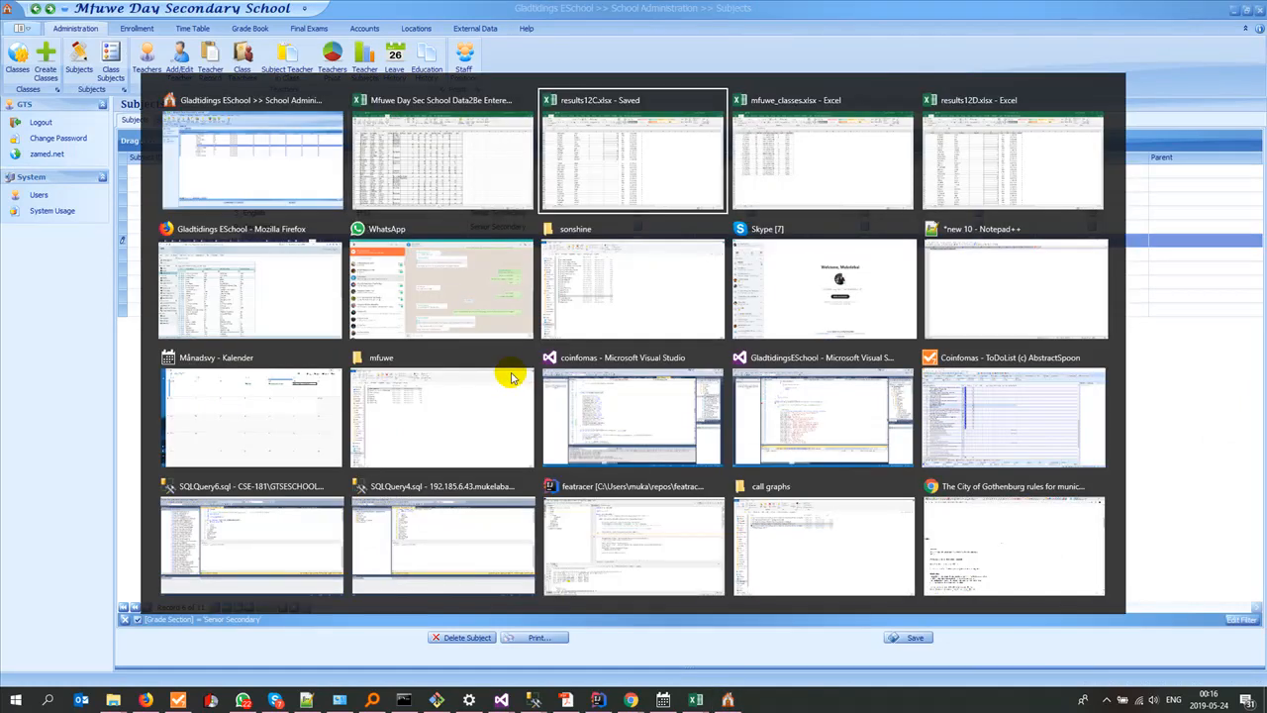
pyautogui.hotkey('alt', 'Tab')
pyautogui.click(334, 360)
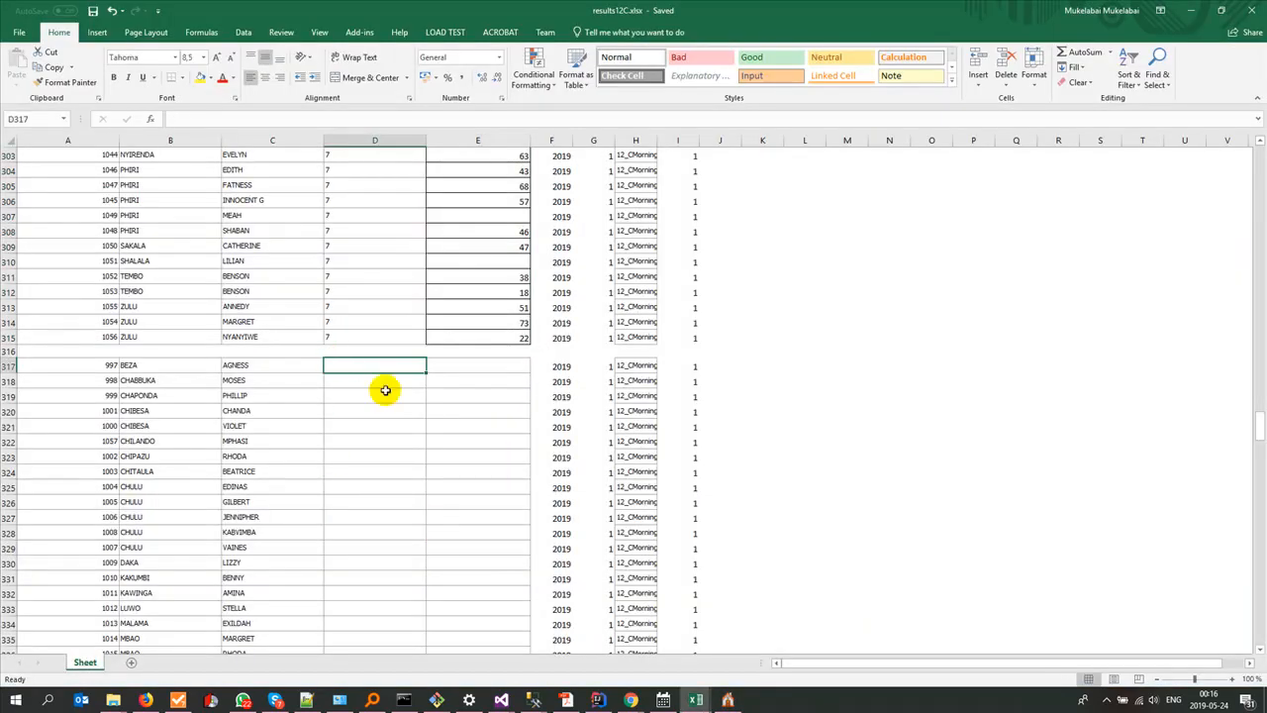
pyautogui.write('11')
pyautogui.moveTo(425, 373); pyautogui.dragTo(396, 571)
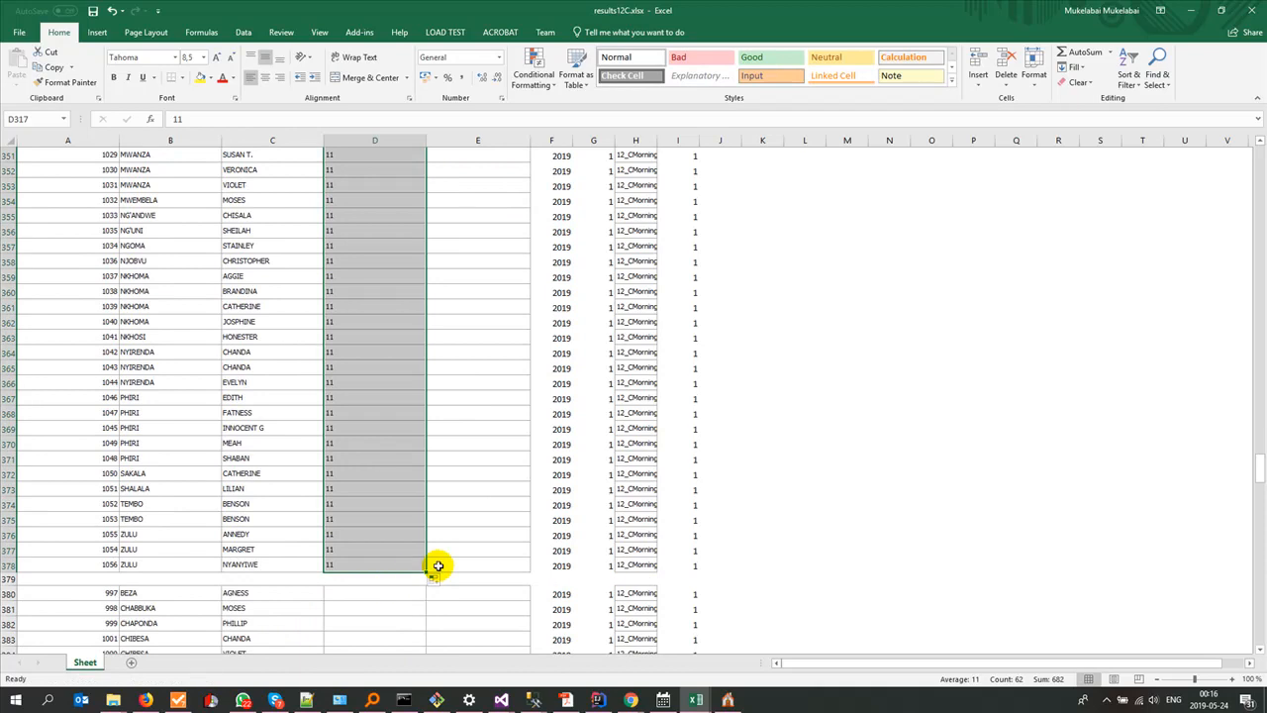
pyautogui.scroll(17, 437, 565)
pyautogui.press('super+Tab')
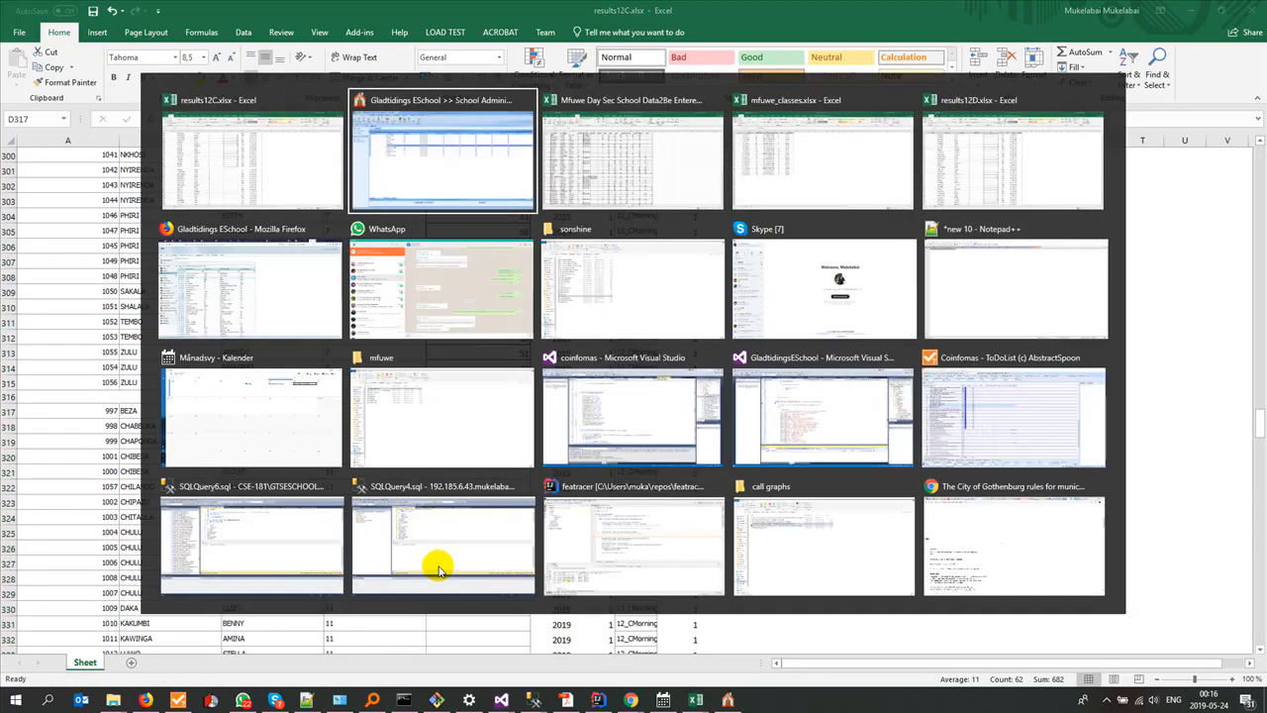
# Step: Switch to the school data workbook and copy the H.M scores M2:M63 from its 12C sheet
pyautogui.press('Right')
pyautogui.press('Return')
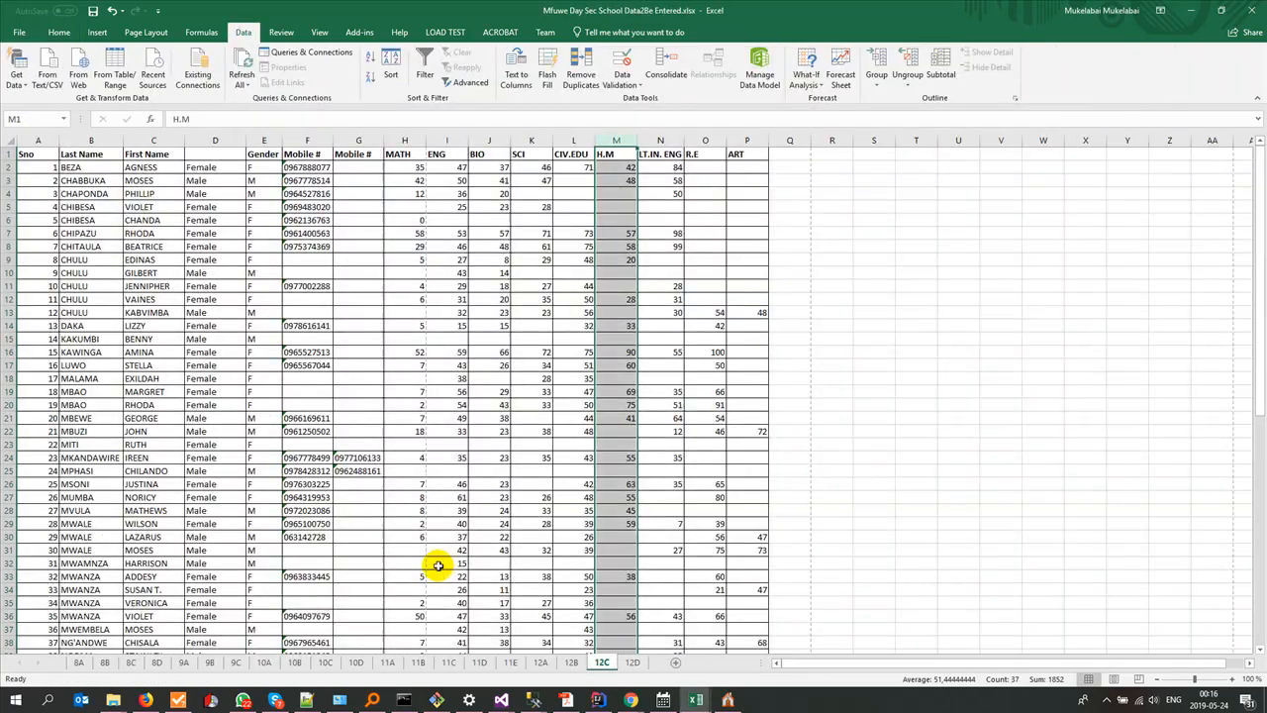
pyautogui.click(614, 172)
pyautogui.scroll(-10, 608, 409)
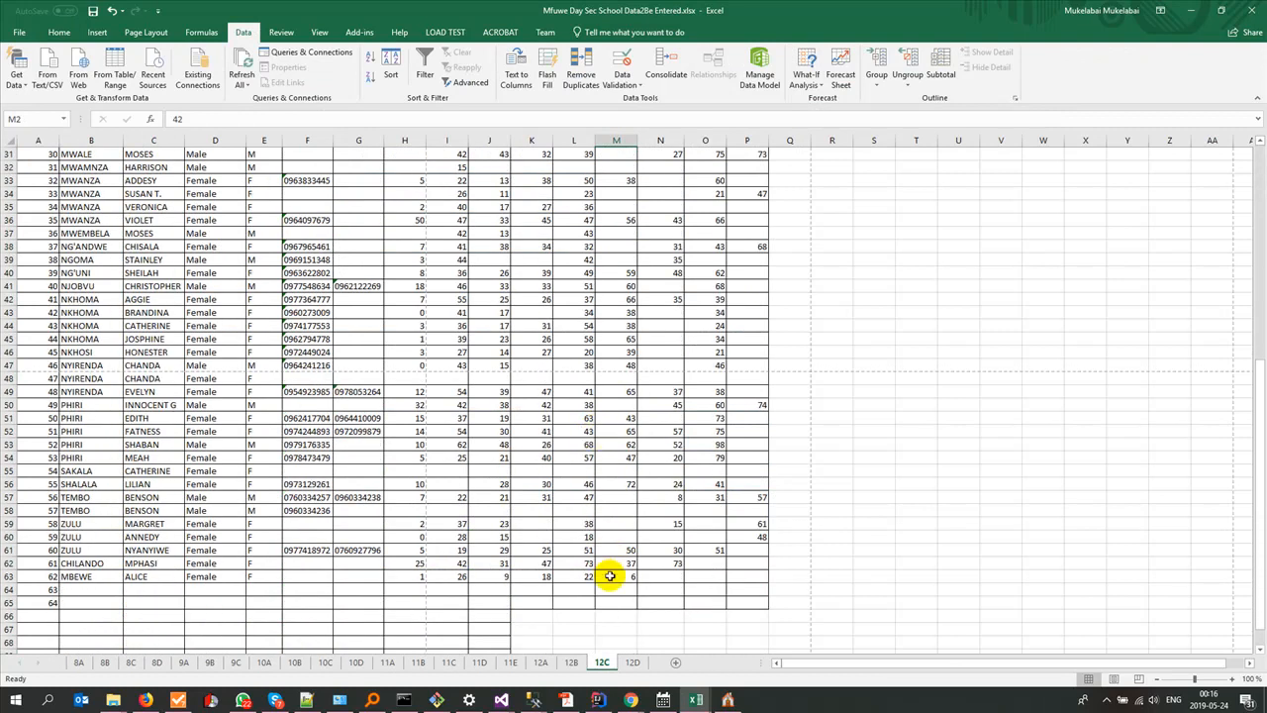
pyautogui.keyDown('shift'); pyautogui.click(609, 576); pyautogui.keyUp('shift')
pyautogui.hotkey('ctrl', 'c')
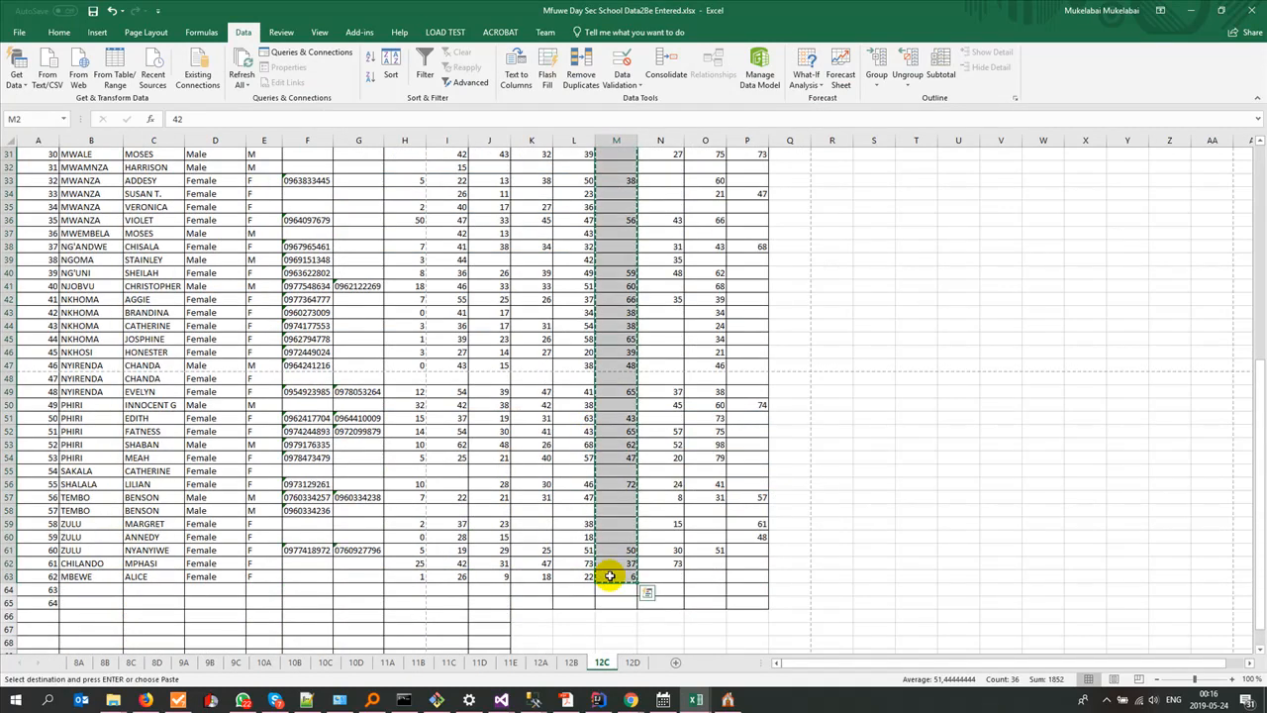
# Step: Paste the H.M scores into the sixth pupil block's Score column from E317 in results12C.xlsx
pyautogui.hotkey('alt', 'Tab')
pyautogui.click(511, 414)
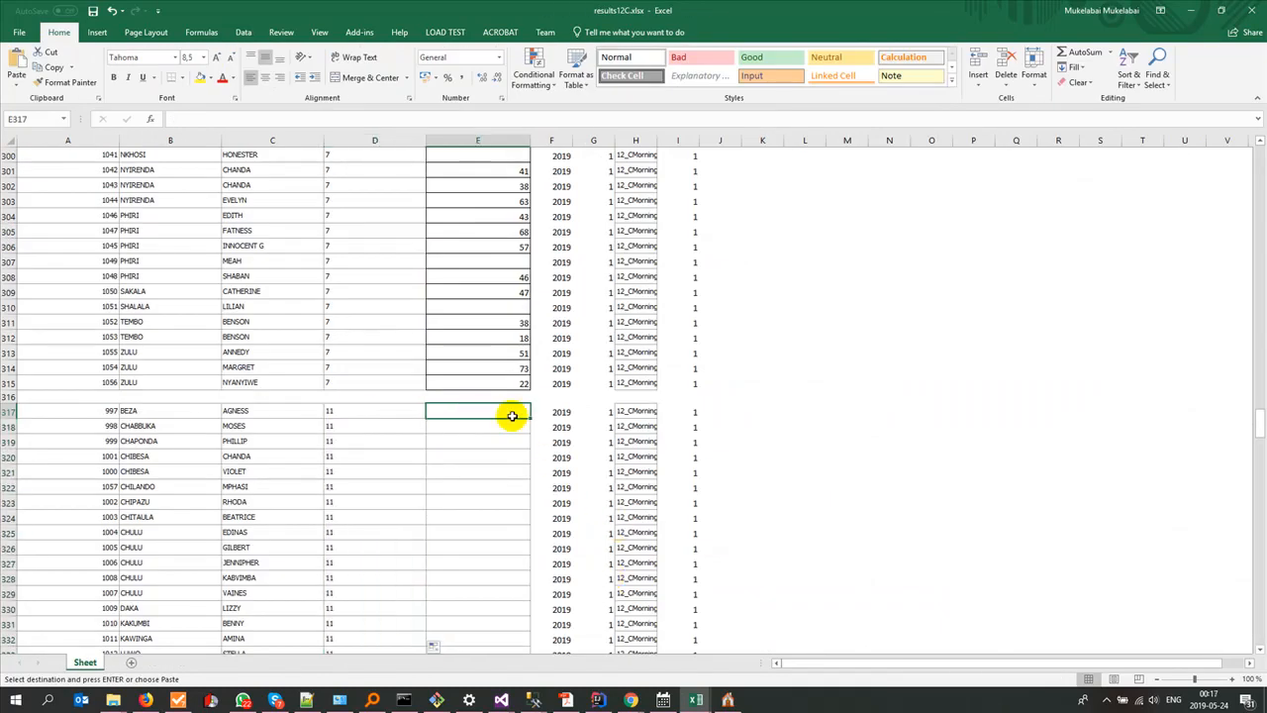
pyautogui.hotkey('ctrl', 'v')
pyautogui.scroll(-16, 502, 519)
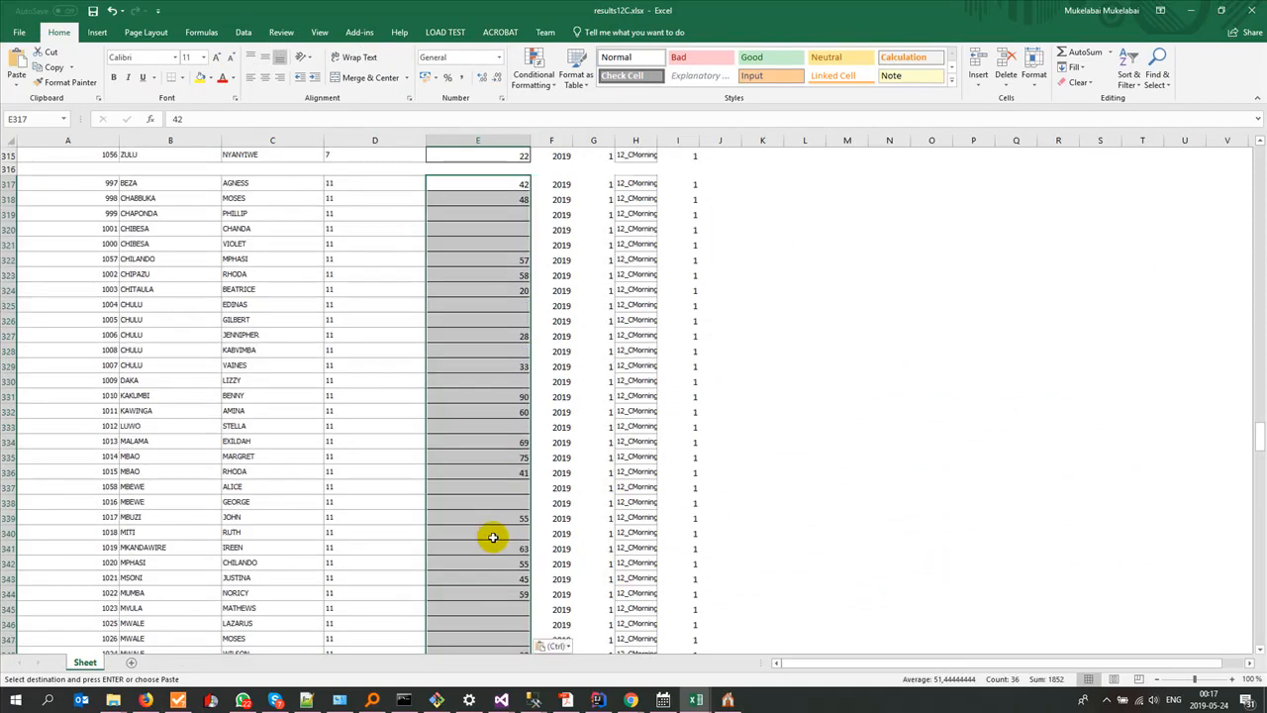
pyautogui.scroll(-4, 492, 536)
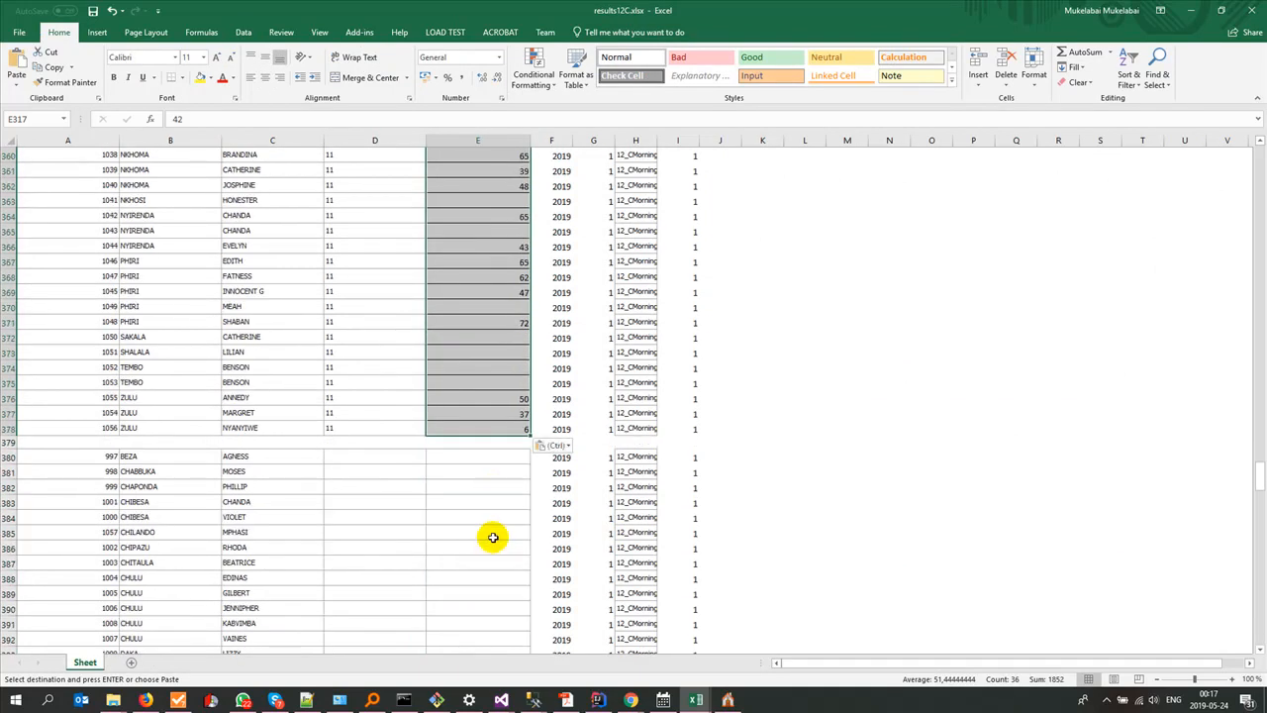
# Step: Locate the LT.IN. ENG column on the source workbook's 12C sheet, and look up Literature in English's subject ID in Gladtidings ESchool
pyautogui.hotkey('alt', 'Tab')
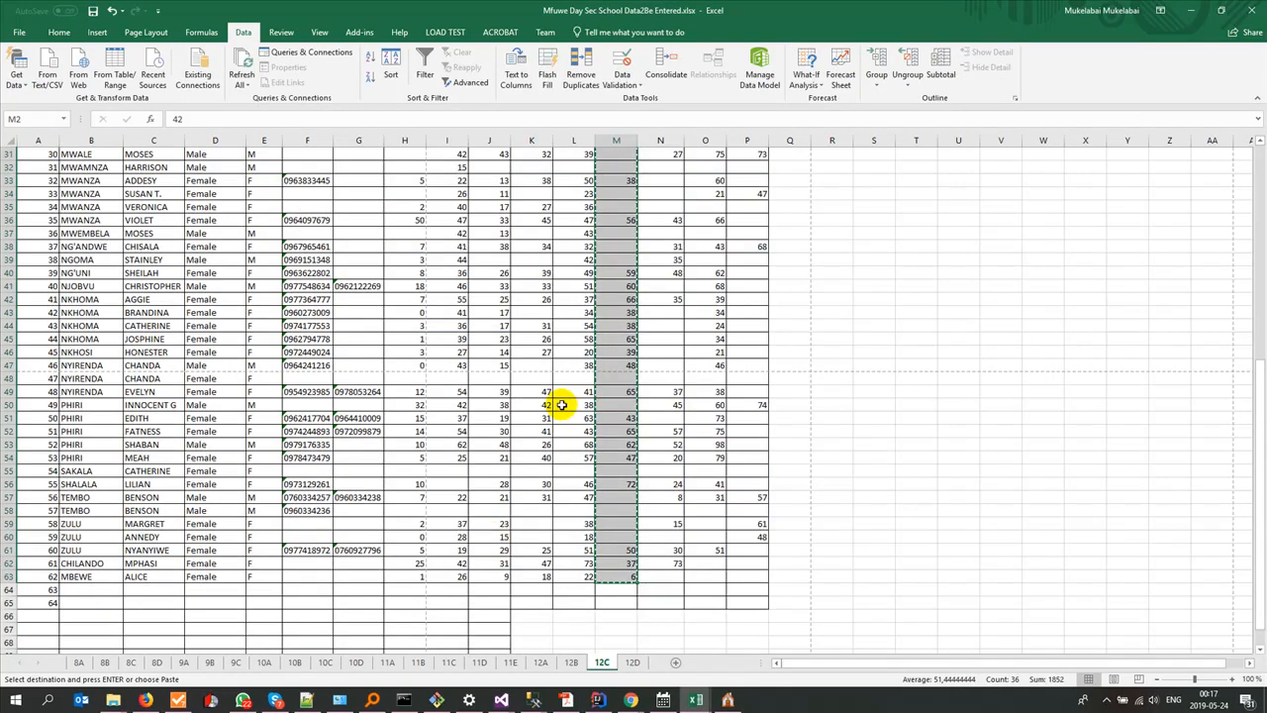
pyautogui.hotkey('ctrl', 'Home')
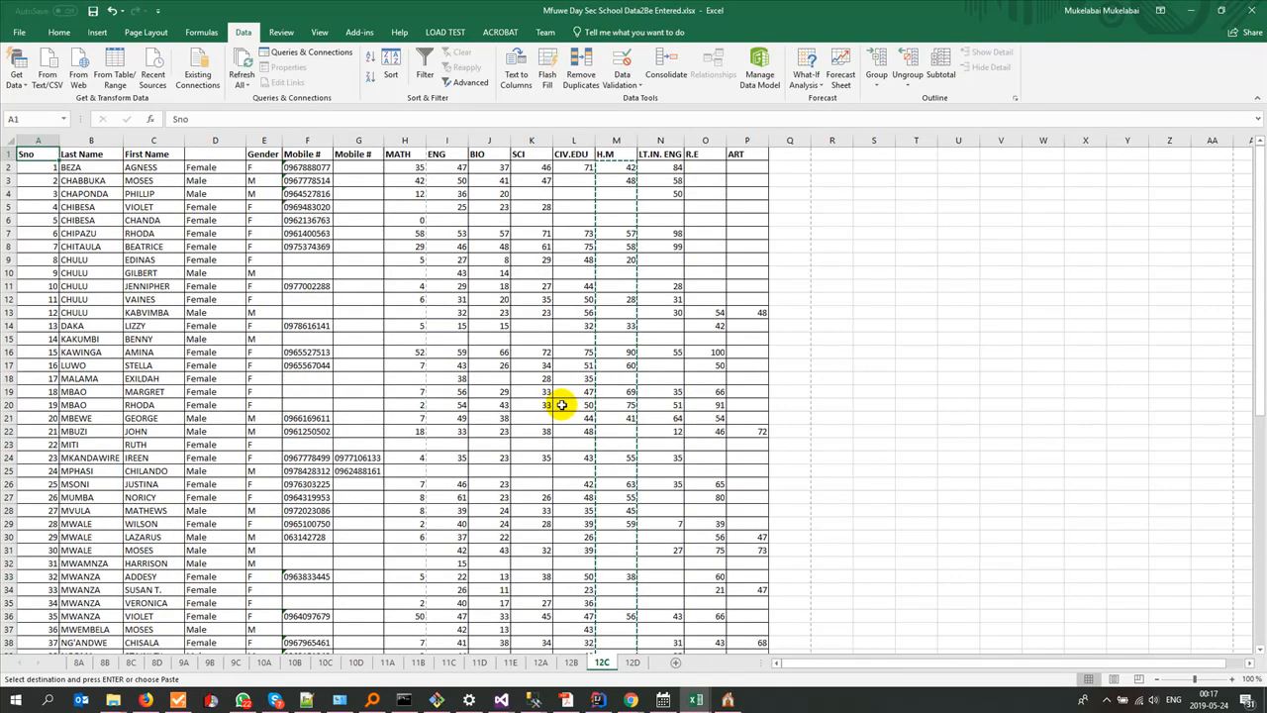
pyautogui.click(661, 139)
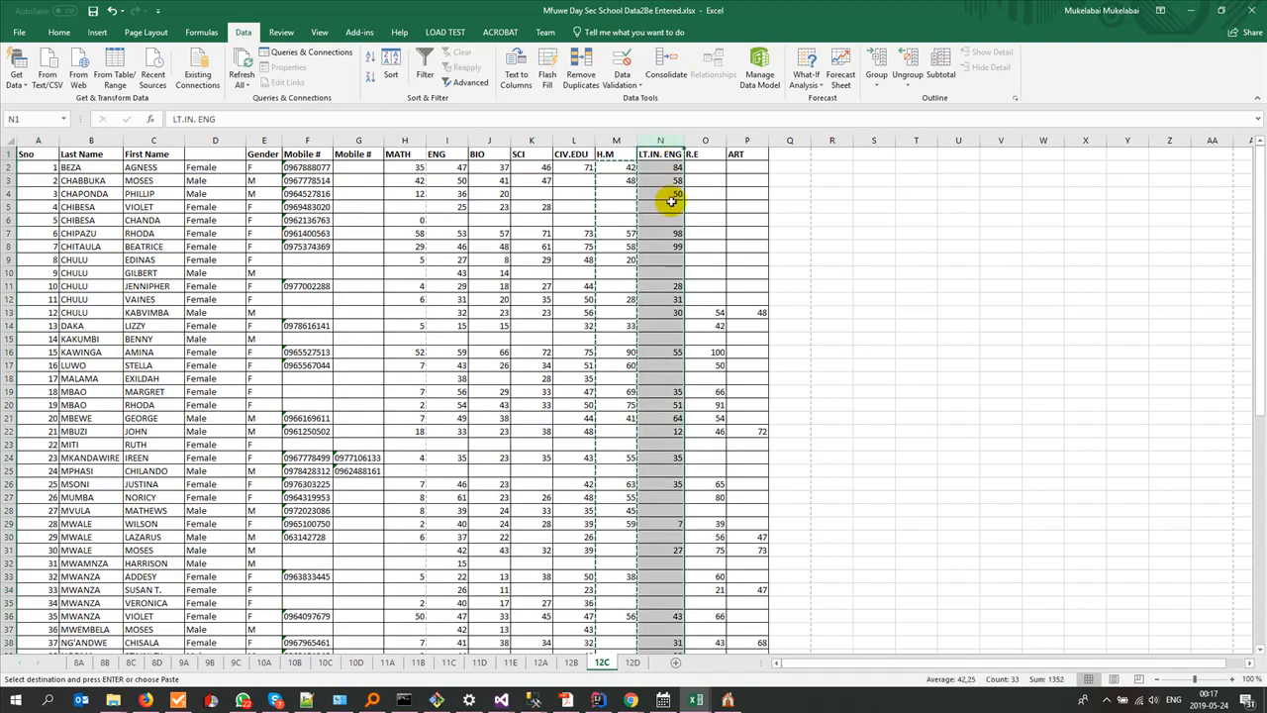
pyautogui.click(728, 700)
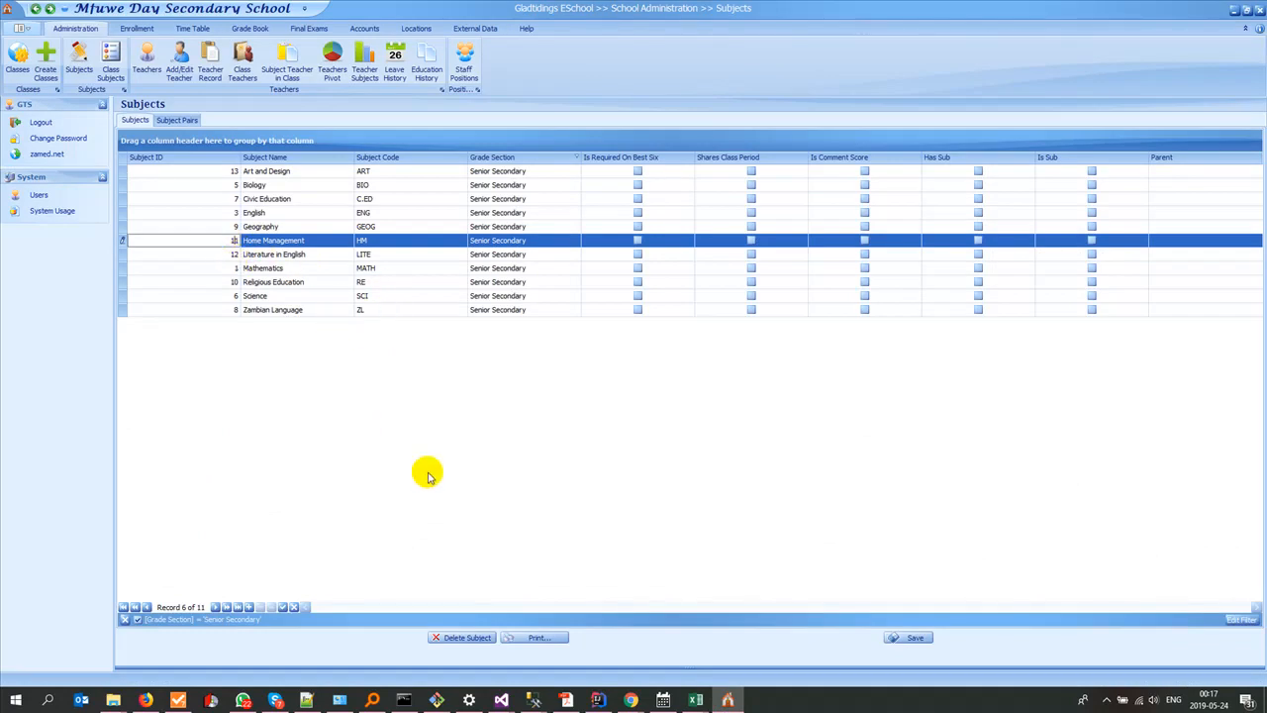
# Step: Switch to results12C.xlsx and fill the SubjectID column of the seventh pupil block, rows 380 to 441, with 12
pyautogui.hotkey('alt', 'Tab')
pyautogui.hotkey('alt', 'Tab')
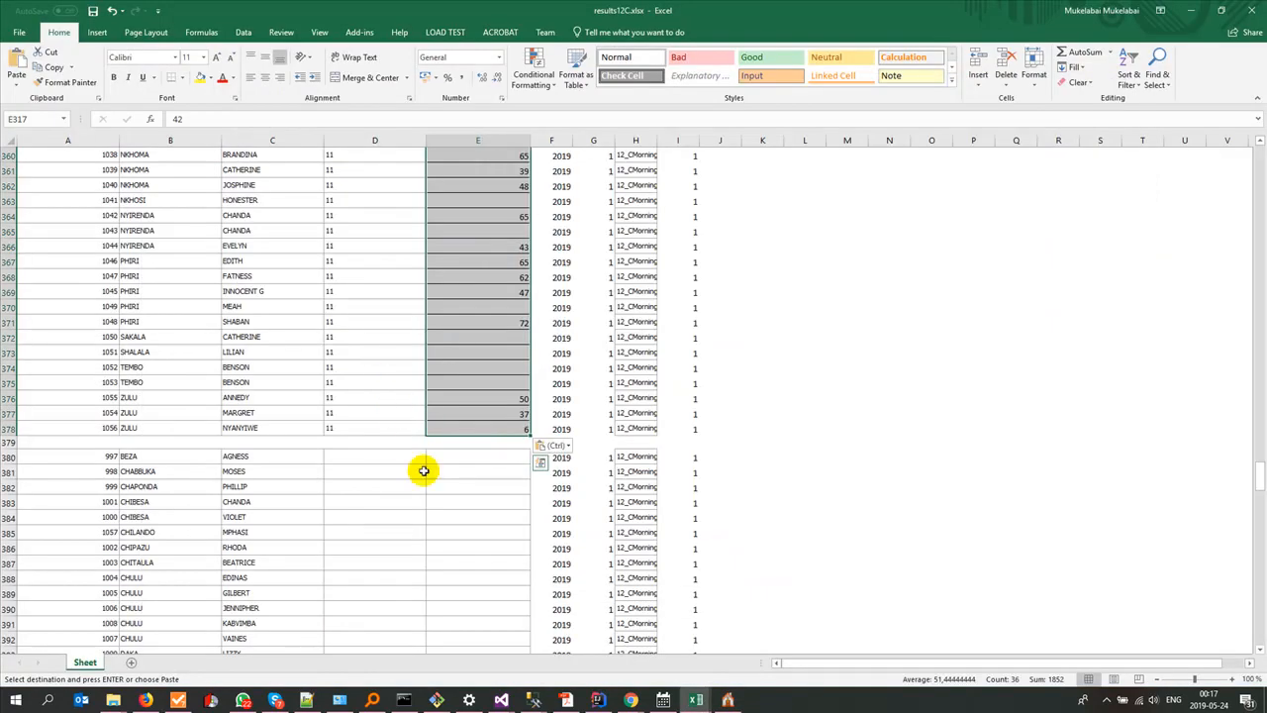
pyautogui.click(345, 457)
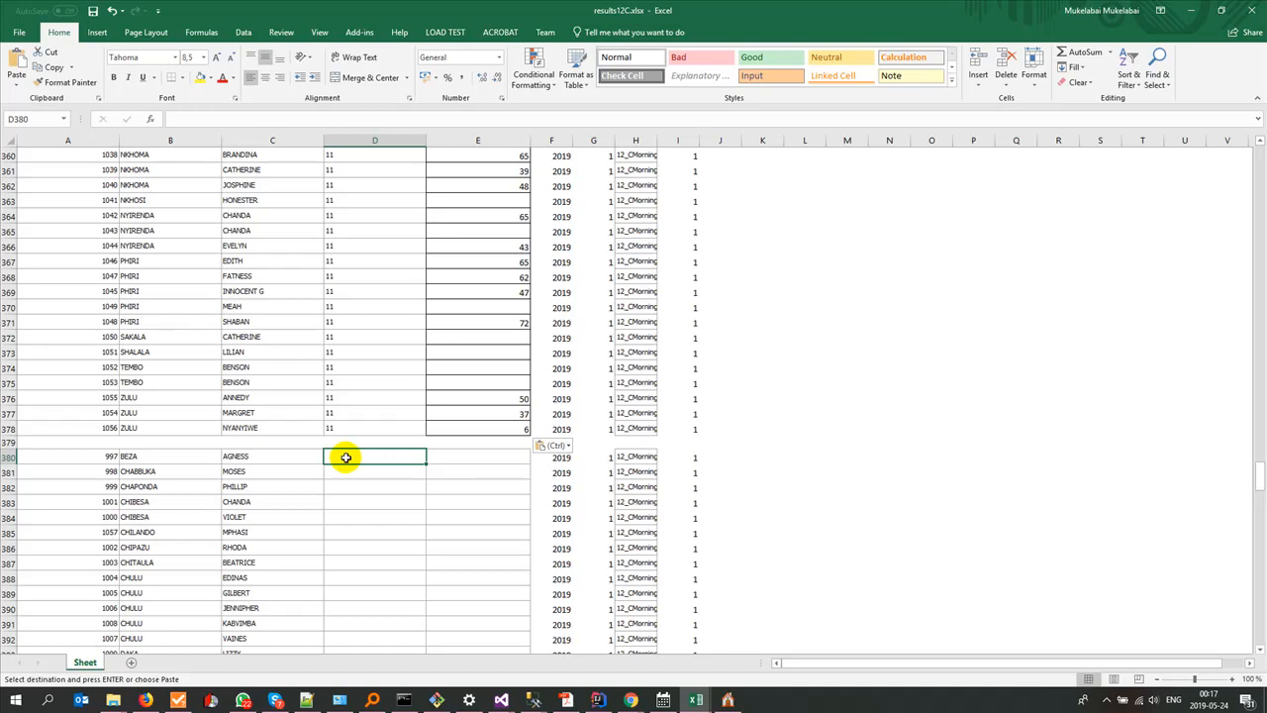
pyautogui.write('12')
pyautogui.moveTo(424, 462); pyautogui.dragTo(371, 596)
pyautogui.scroll(15, 417, 566)
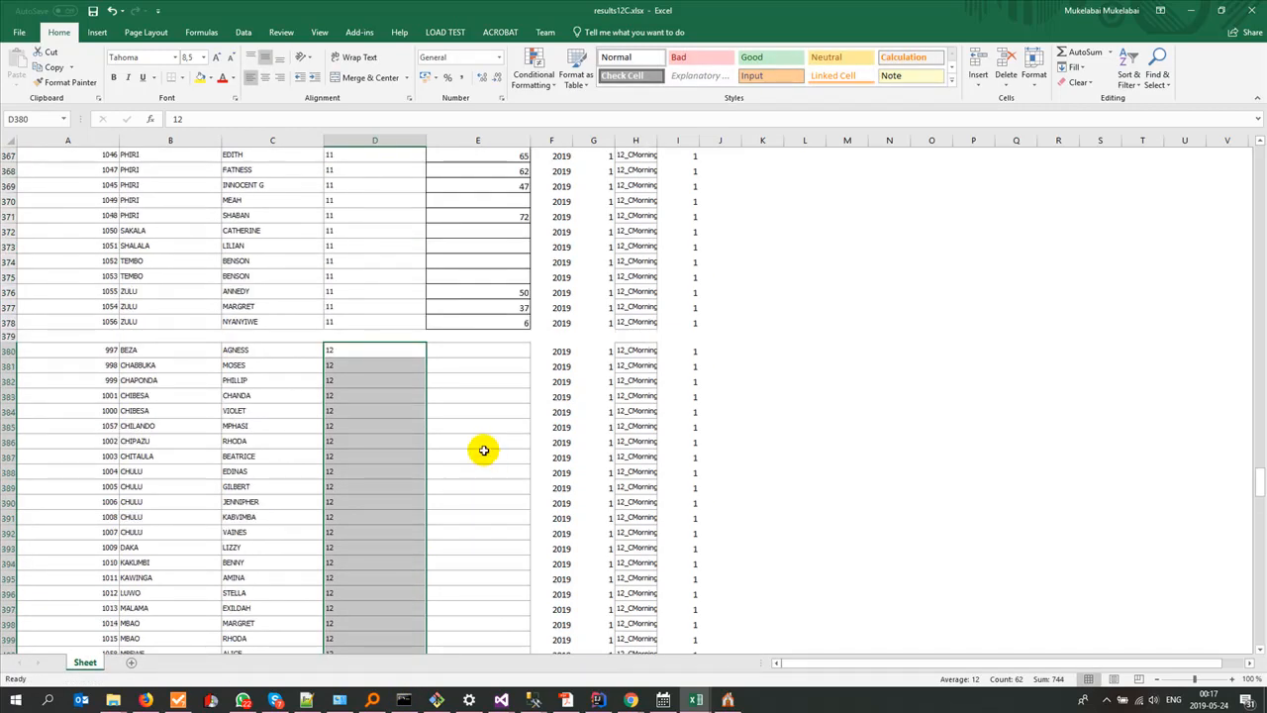
# Step: Switch to the school data workbook and copy the LT.IN. ENG scores N2:N63 from its 12C sheet
pyautogui.hotkey('alt', 'Tab')
pyautogui.hotkey('alt', 'Tab')
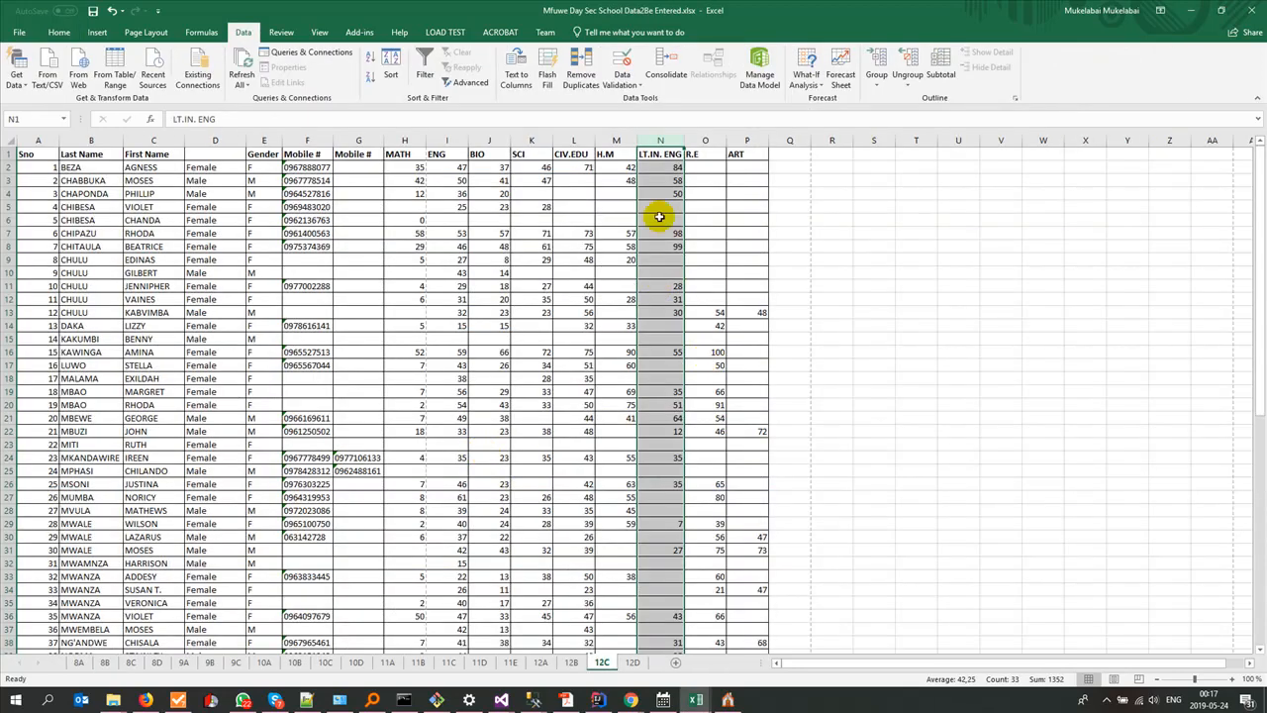
pyautogui.click(655, 167)
pyautogui.scroll(-7, 683, 522)
pyautogui.scroll(-4, 682, 522)
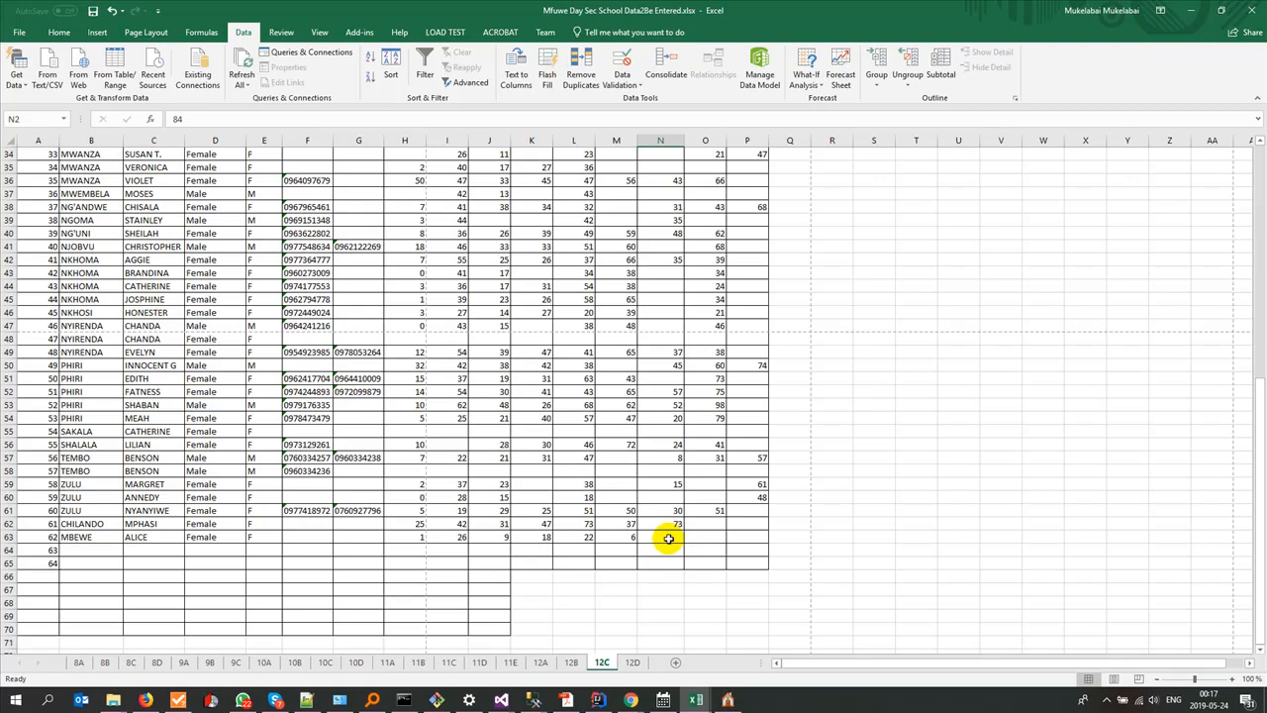
pyautogui.keyDown('shift'); pyautogui.click(668, 537); pyautogui.keyUp('shift')
pyautogui.hotkey('ctrl', 'c')
# Step: Paste the LT.IN. ENG scores into the seventh pupil block's Score column from E380 in results12C.xlsx
pyautogui.hotkey('alt', 'Tab')
pyautogui.click(474, 349)
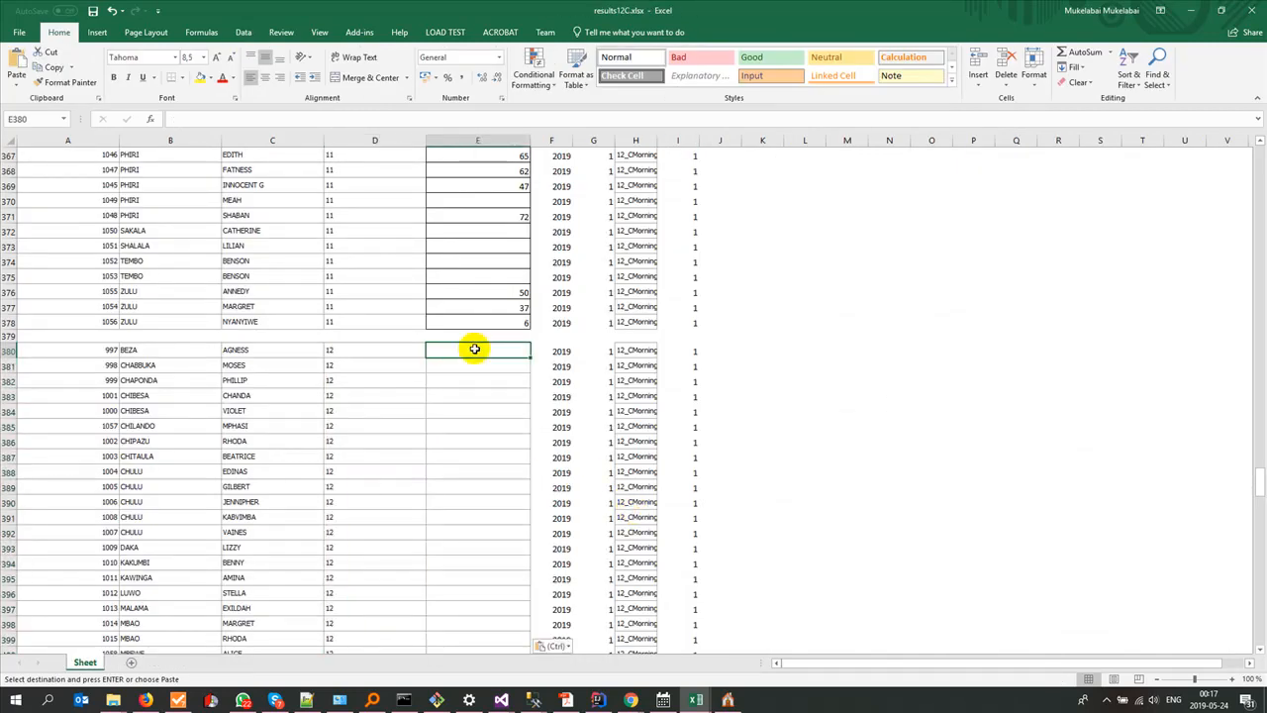
pyautogui.hotkey('ctrl', 'v')
pyautogui.scroll(-20, 470, 426)
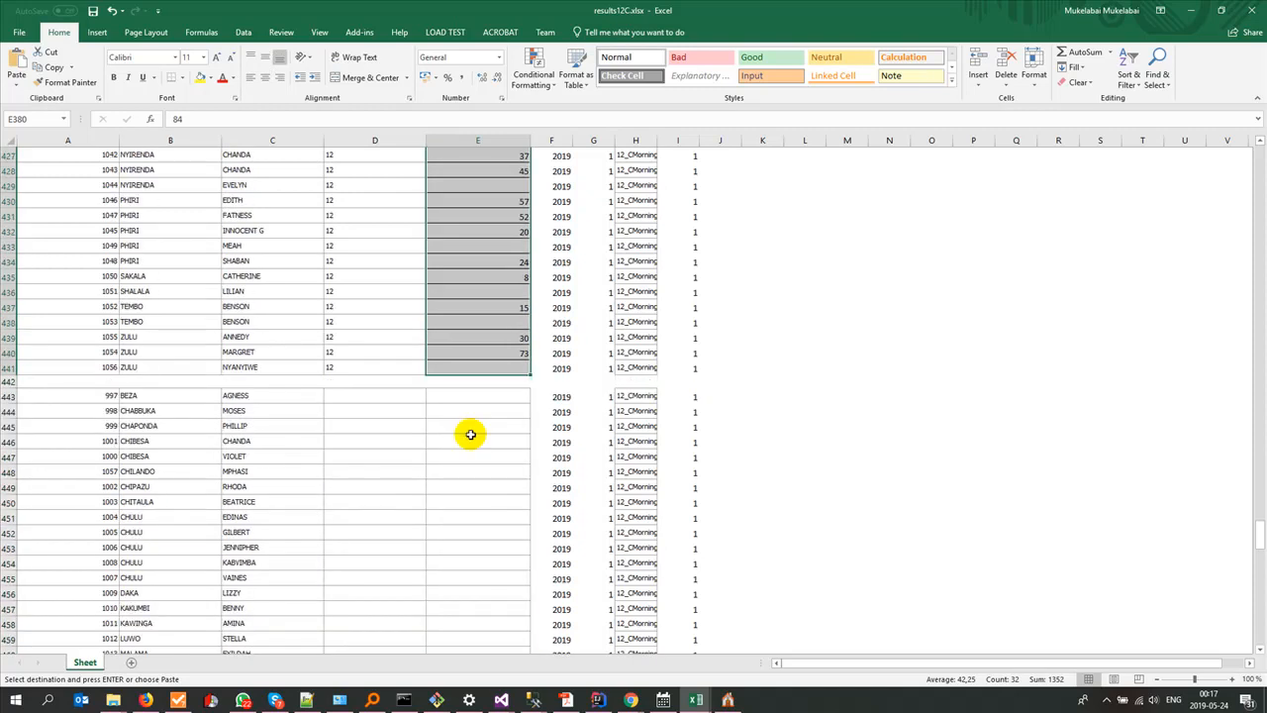
pyautogui.scroll(-3, 470, 433)
# Step: Locate the R.E column on the source workbook's 12C sheet, and look up Religious Education's subject ID in Gladtidings ESchool
pyautogui.hotkey('alt', 'Tab')
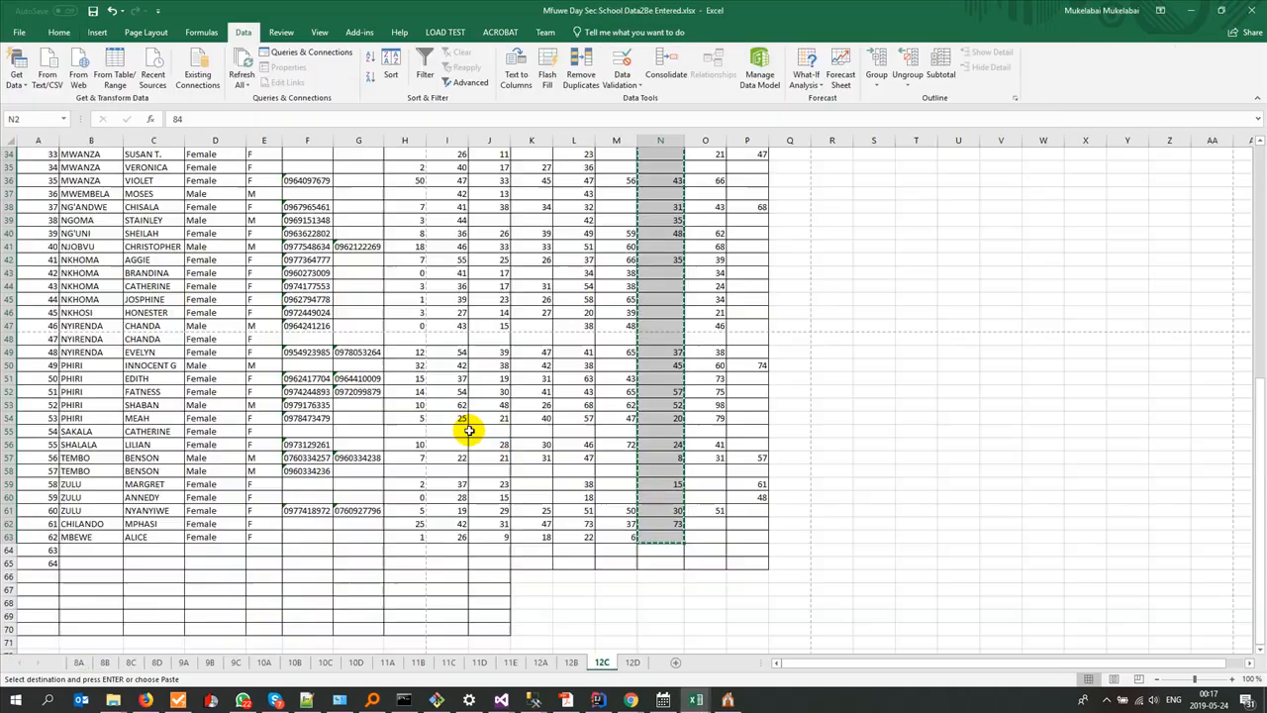
pyautogui.scroll(11, 606, 417)
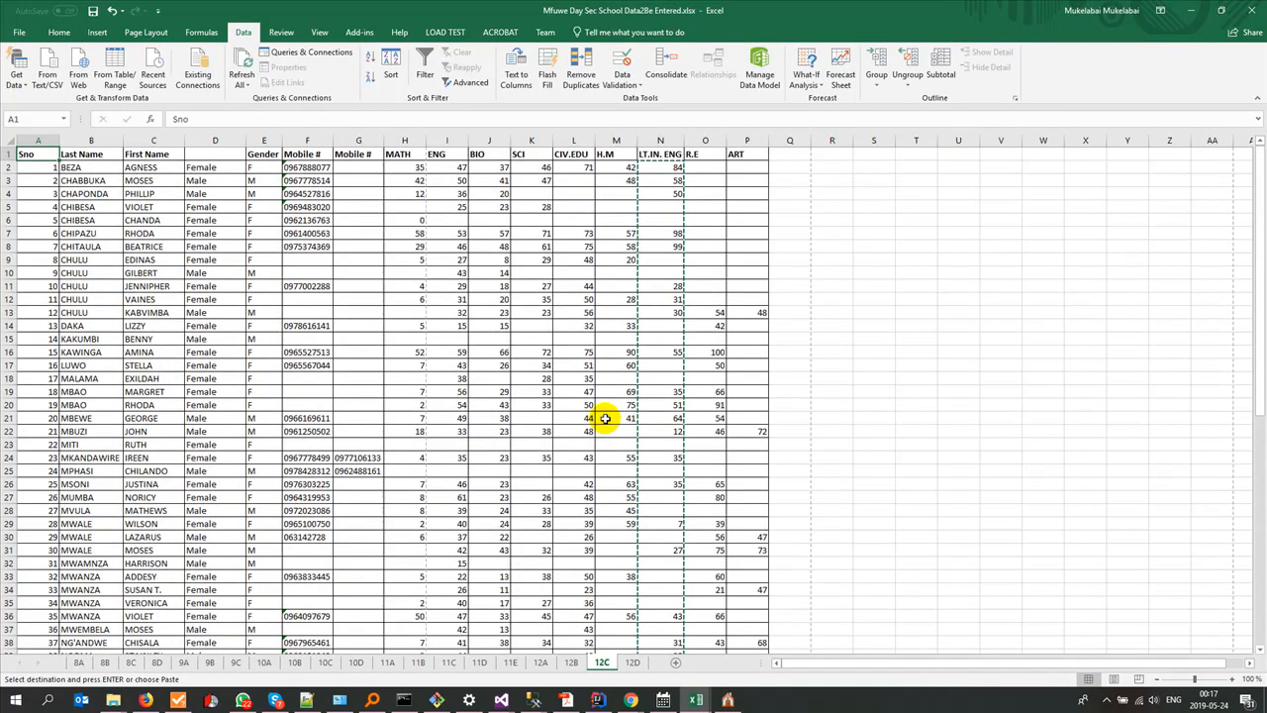
pyautogui.click(702, 142)
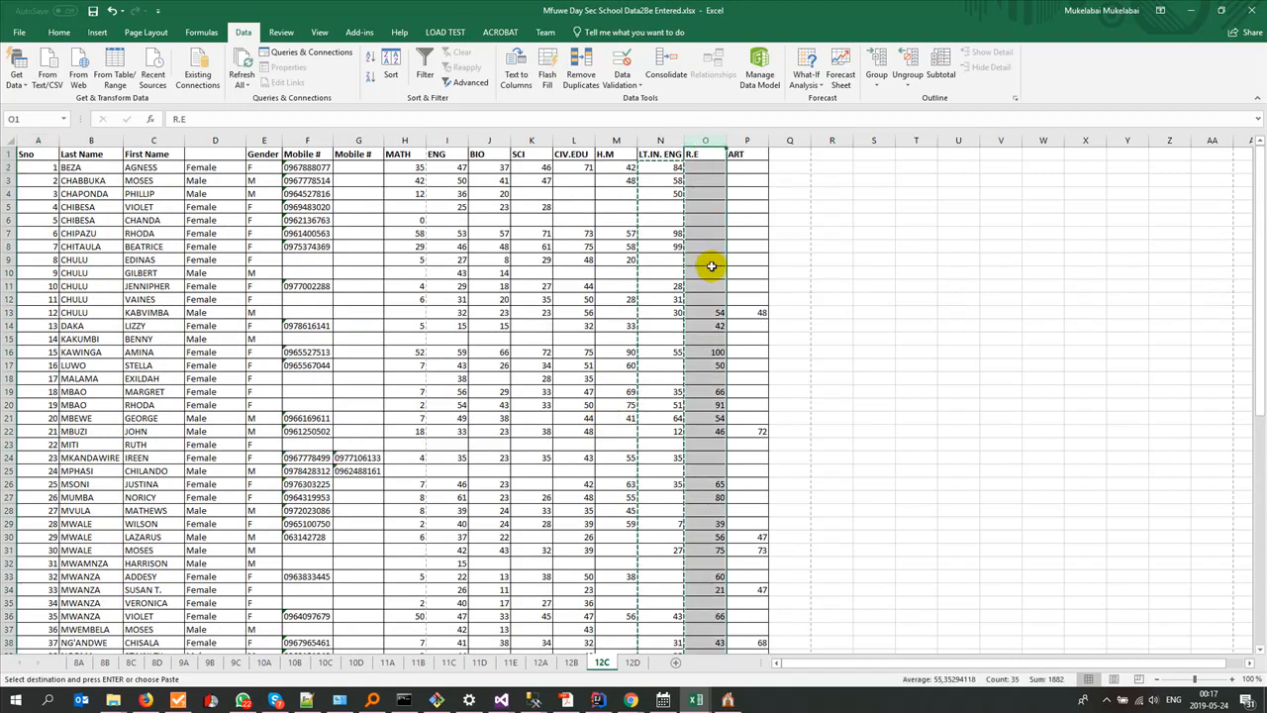
pyautogui.hotkey('alt', 'Tab')
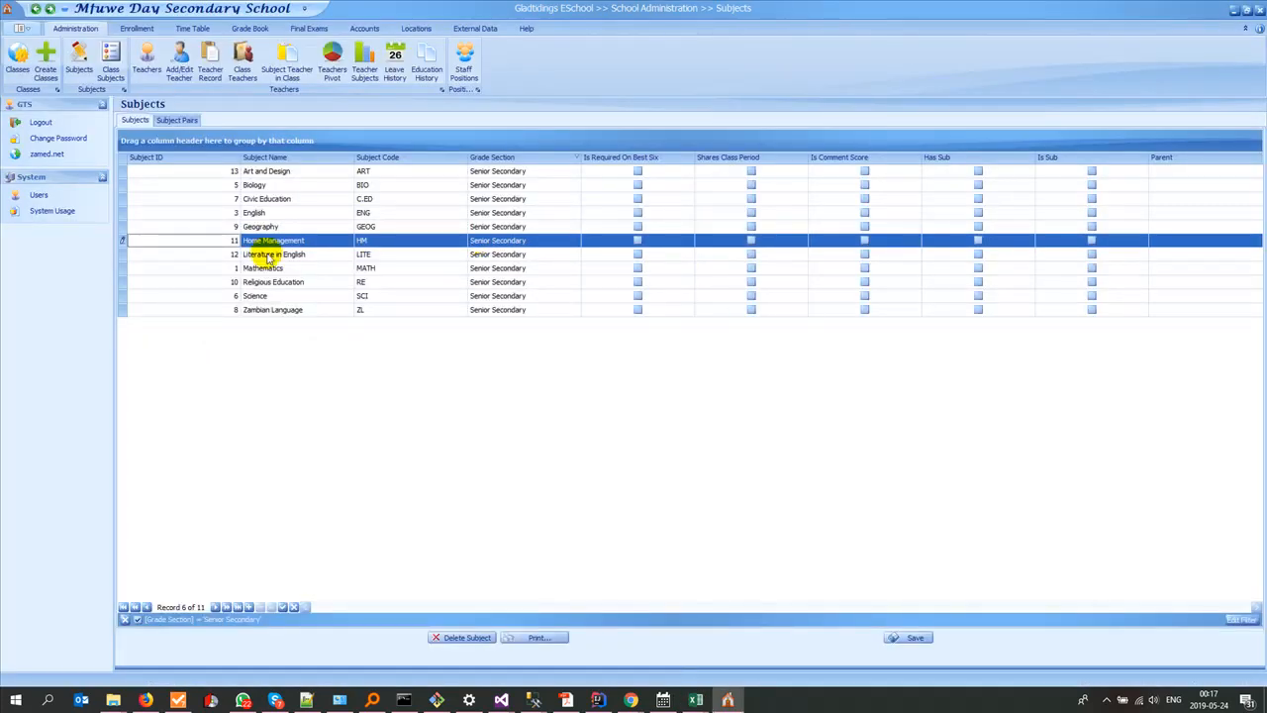
pyautogui.click(235, 283)
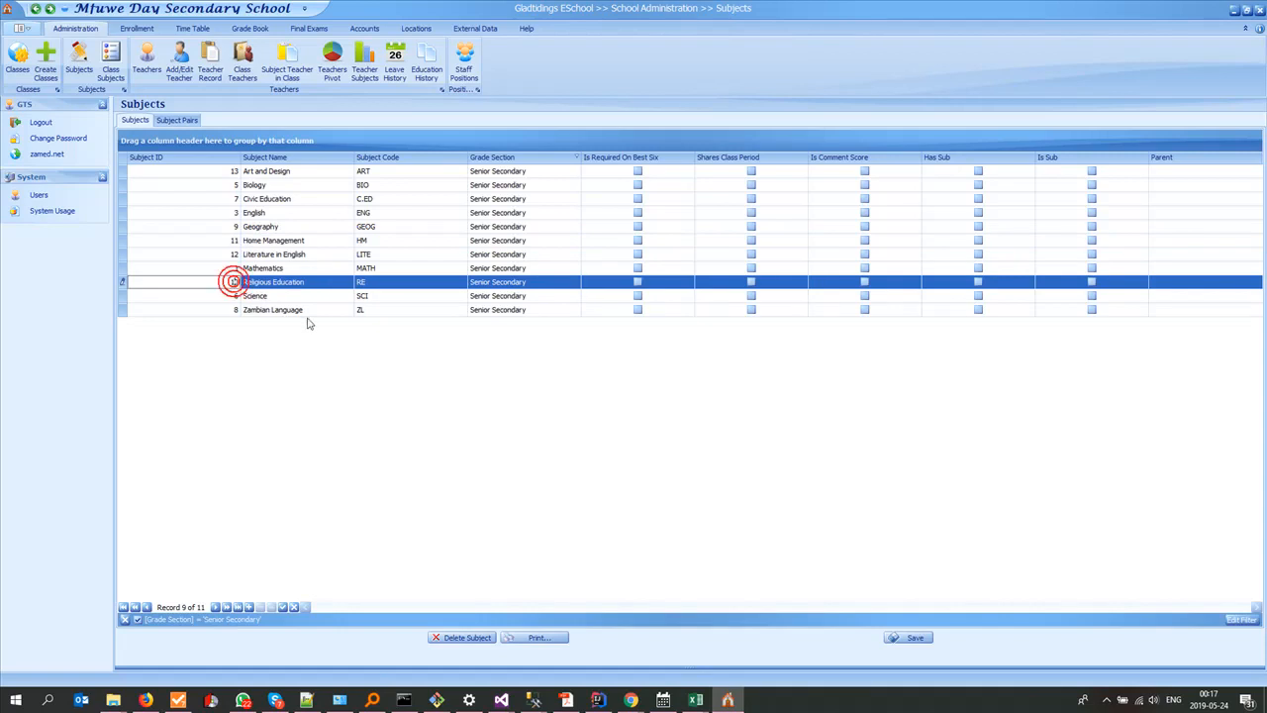
# Step: Switch back to results12C.xlsx at the eighth pupil block, starting at row 443
pyautogui.hotkey('alt', 'Tab')
pyautogui.hotkey('alt', 'Tab')
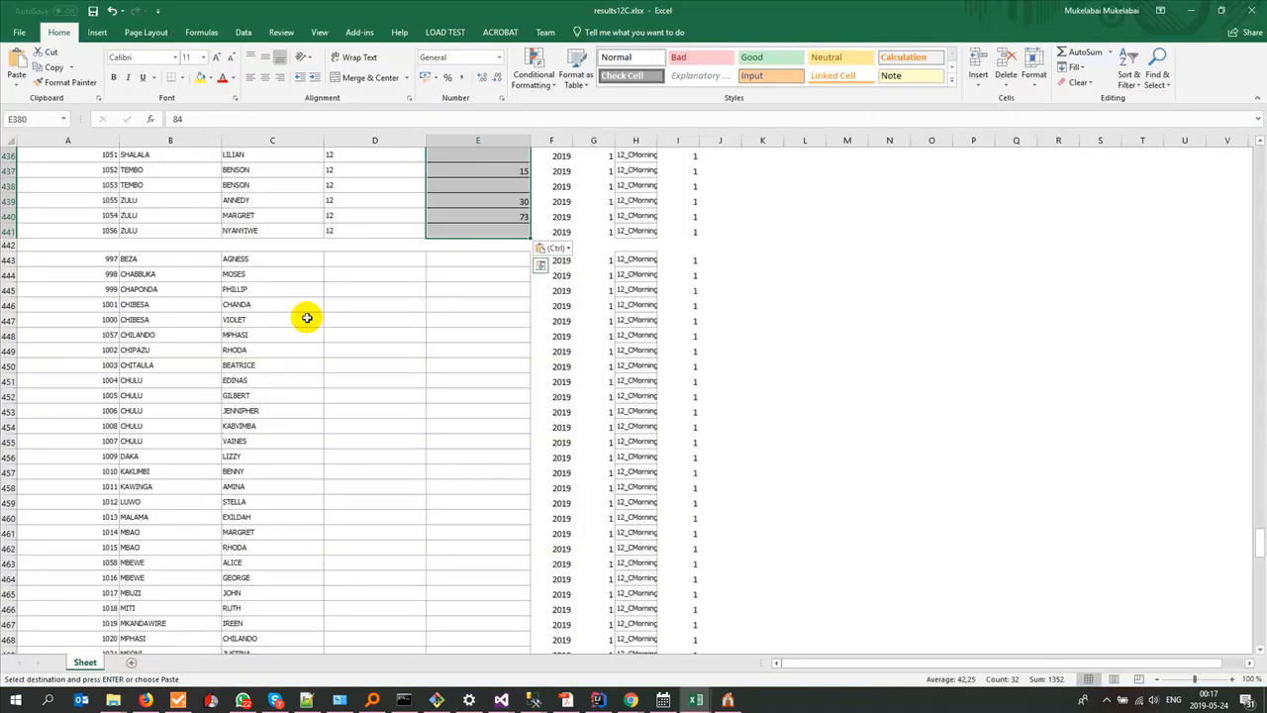
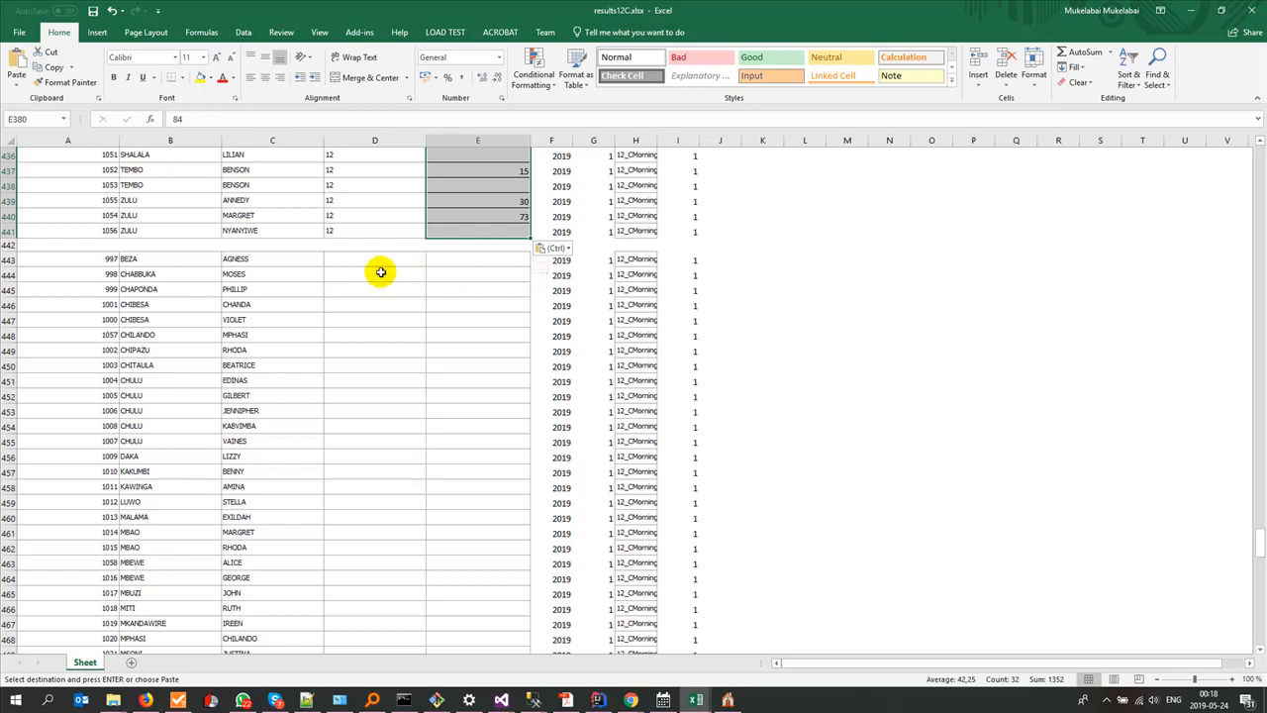
# Step: Recheck the R.E column on the school data workbook's 12C sheet, then return to results12C.xlsx
pyautogui.hotkey('alt', 'Tab')
pyautogui.hotkey('alt', 'Tab')
pyautogui.press('Tab')
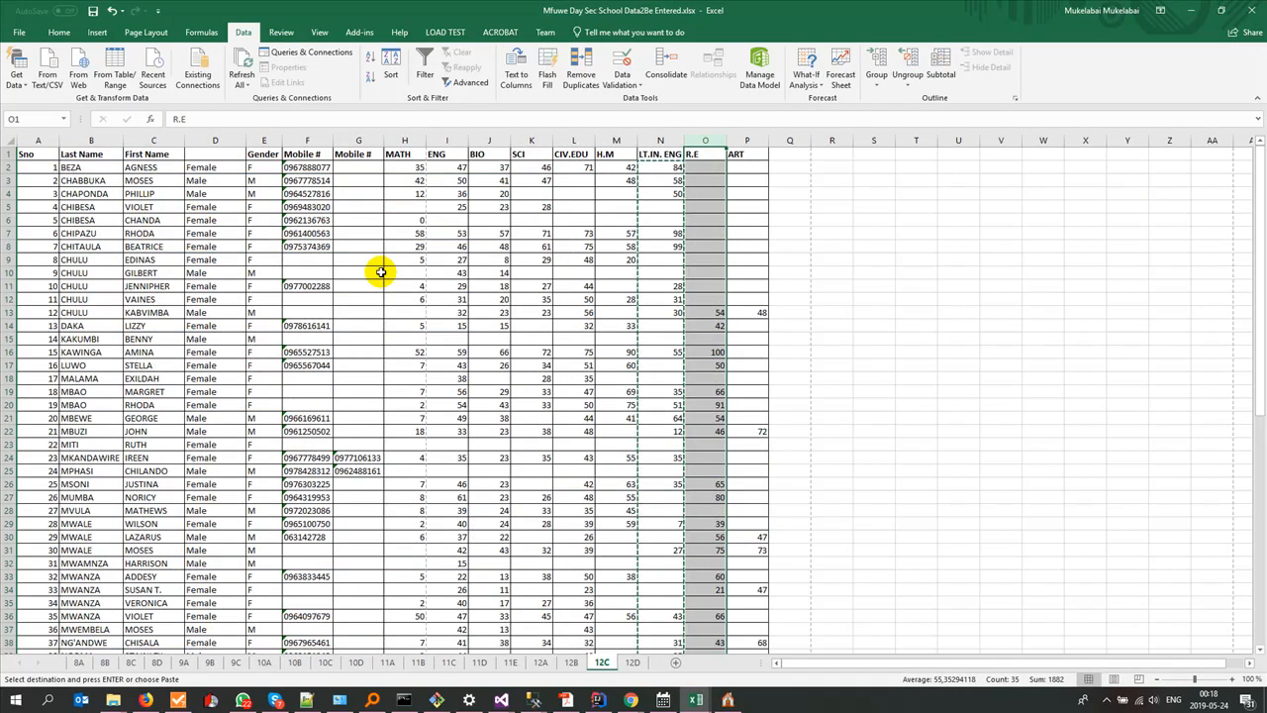
pyautogui.hotkey('alt', 'Tab')
pyautogui.hotkey('alt', 'Tab')
pyautogui.hotkey('alt', 'Tab')
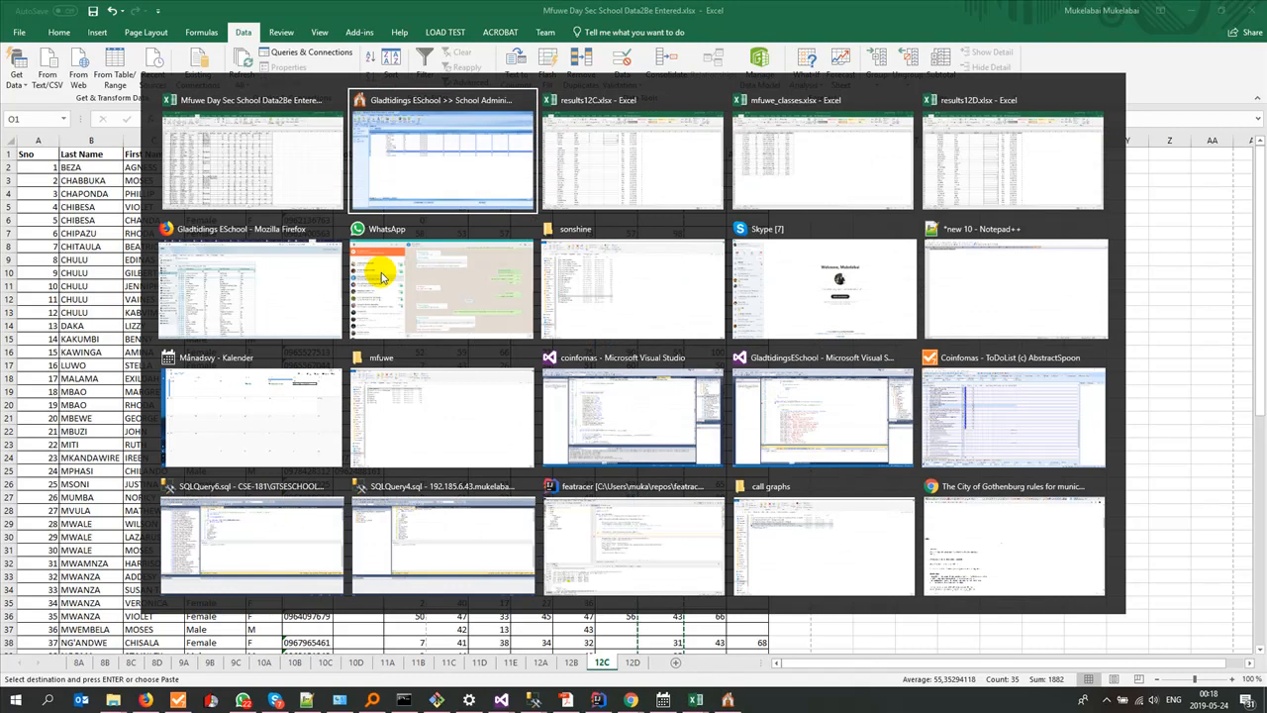
pyautogui.hotkey('alt', 'Tab')
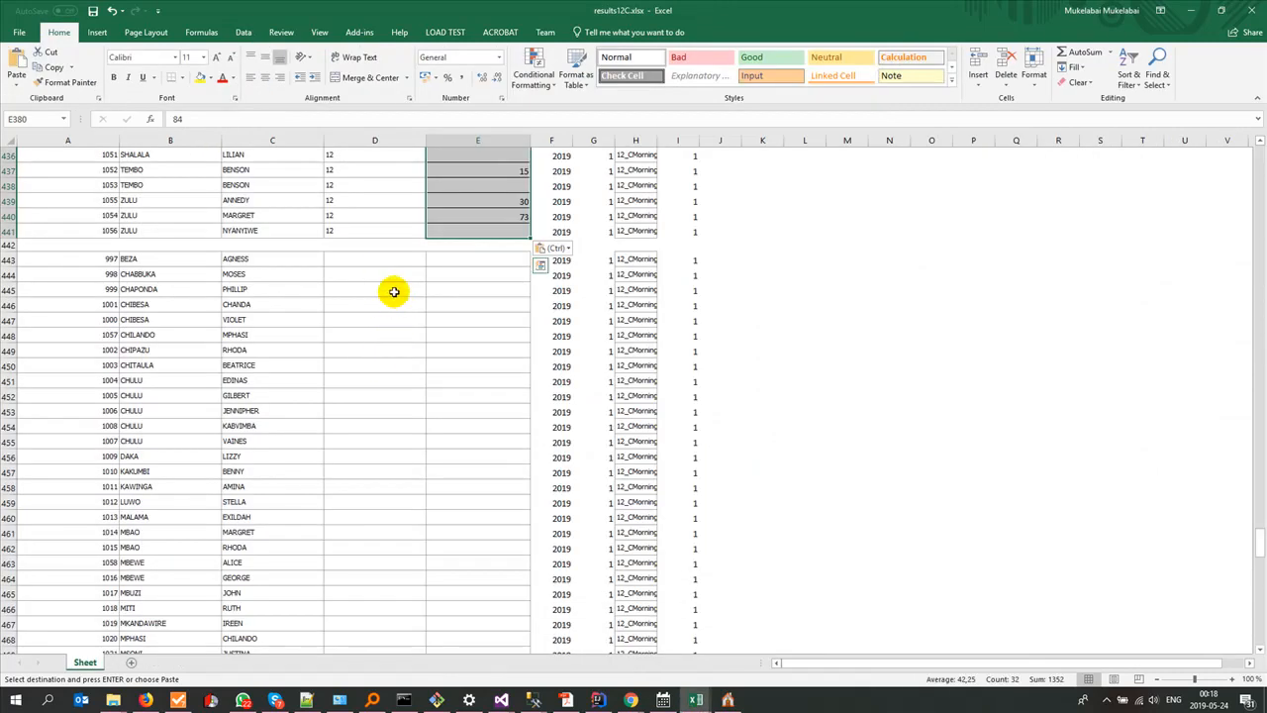
# Step: Enter SubjectID 10 in D443 and fill it down the eighth pupil block to D504
pyautogui.scroll(10, 386, 297)
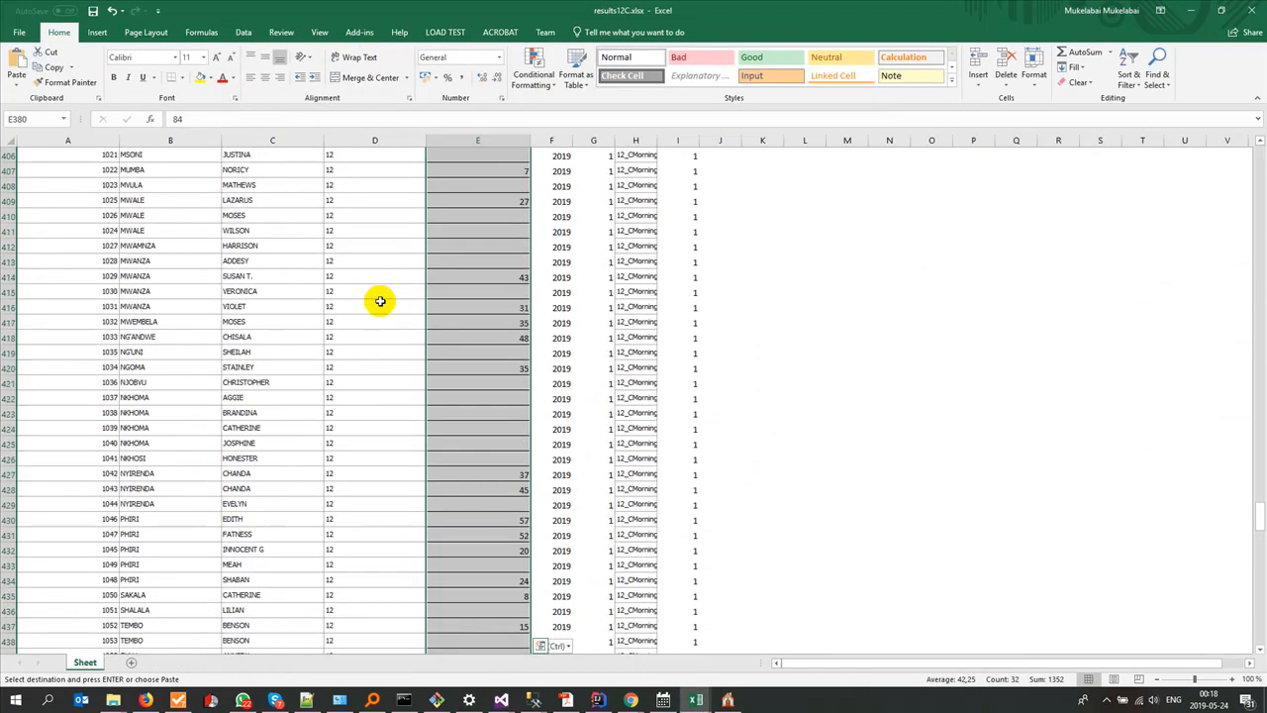
pyautogui.scroll(-9, 380, 301)
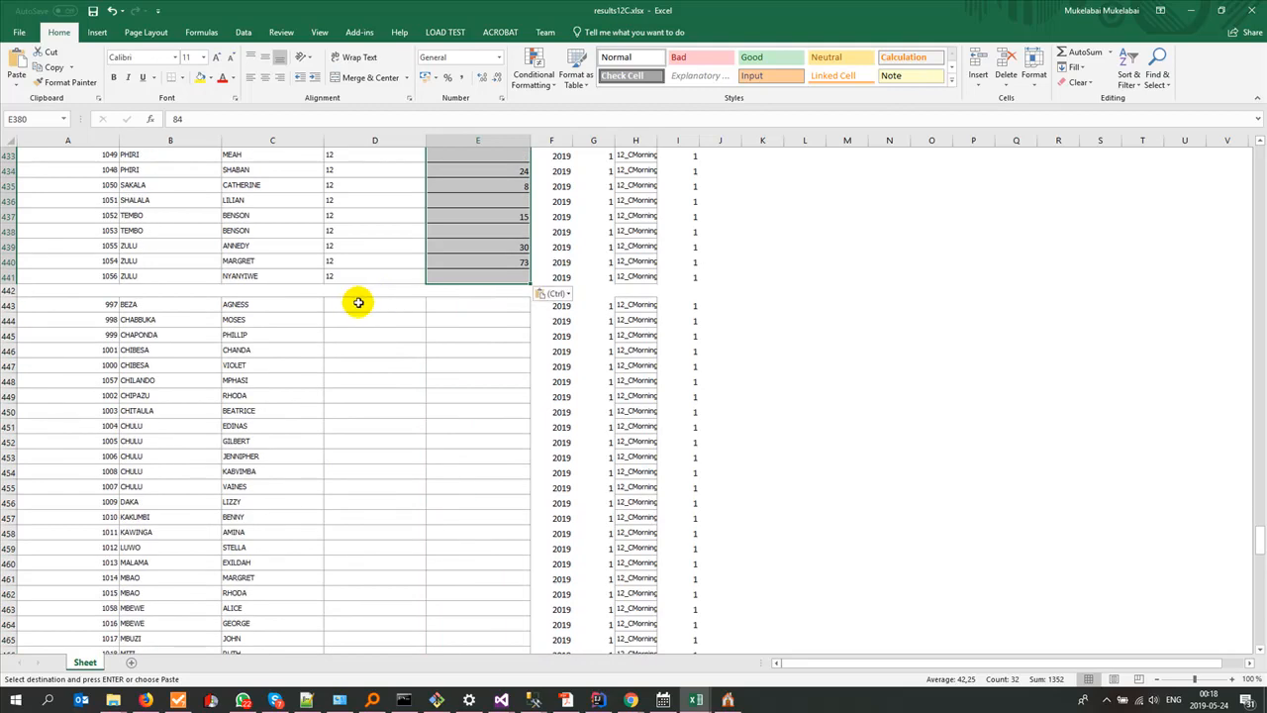
pyautogui.click(358, 303)
pyautogui.write('10')
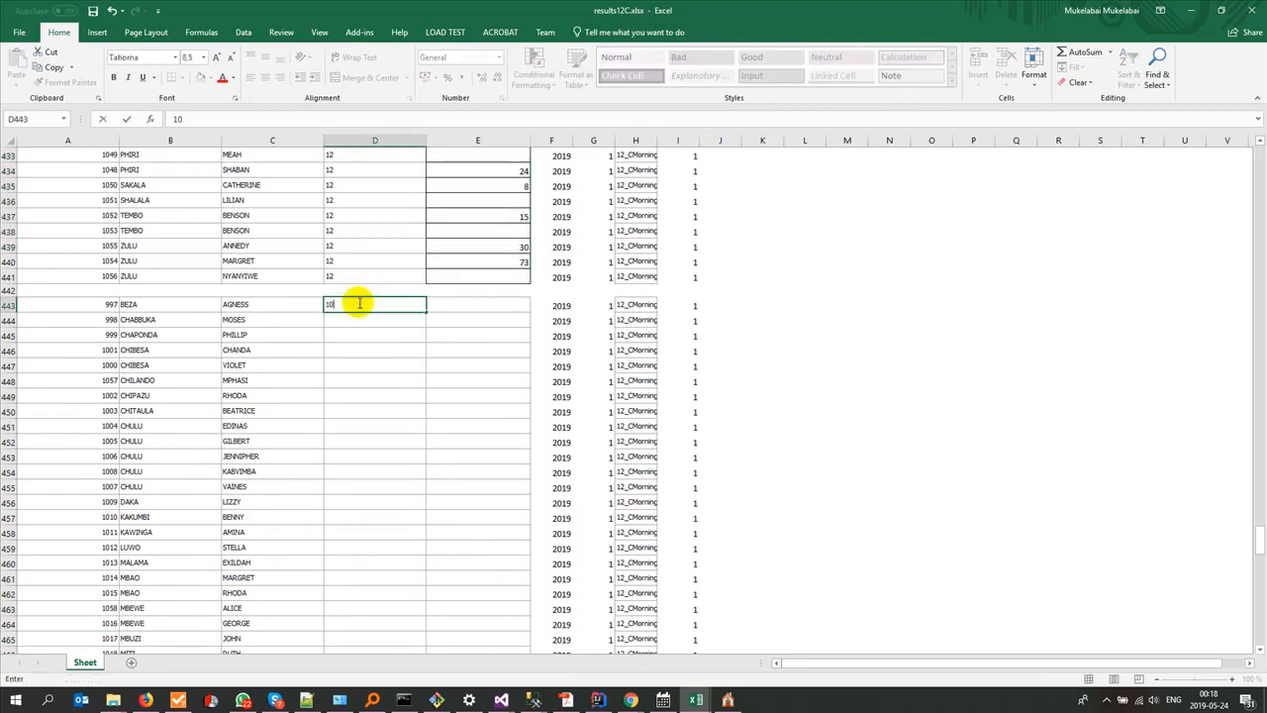
pyautogui.moveTo(426, 311); pyautogui.dragTo(390, 585)
pyautogui.scroll(7, 466, 559)
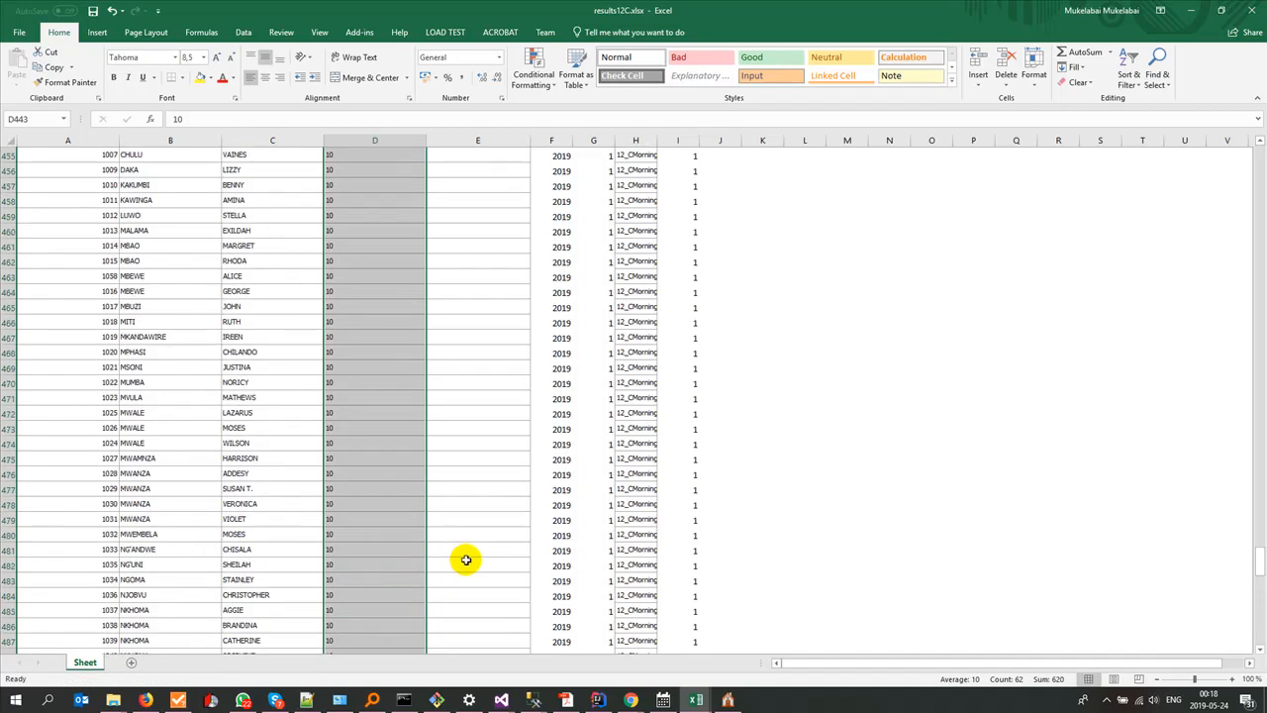
pyautogui.scroll(11, 465, 559)
# Step: Switch to the school data workbook and copy the R.E scores O2:O63 from its 12C sheet
pyautogui.hotkey('alt', 'Tab')
pyautogui.hotkey('ctrl', 'space')
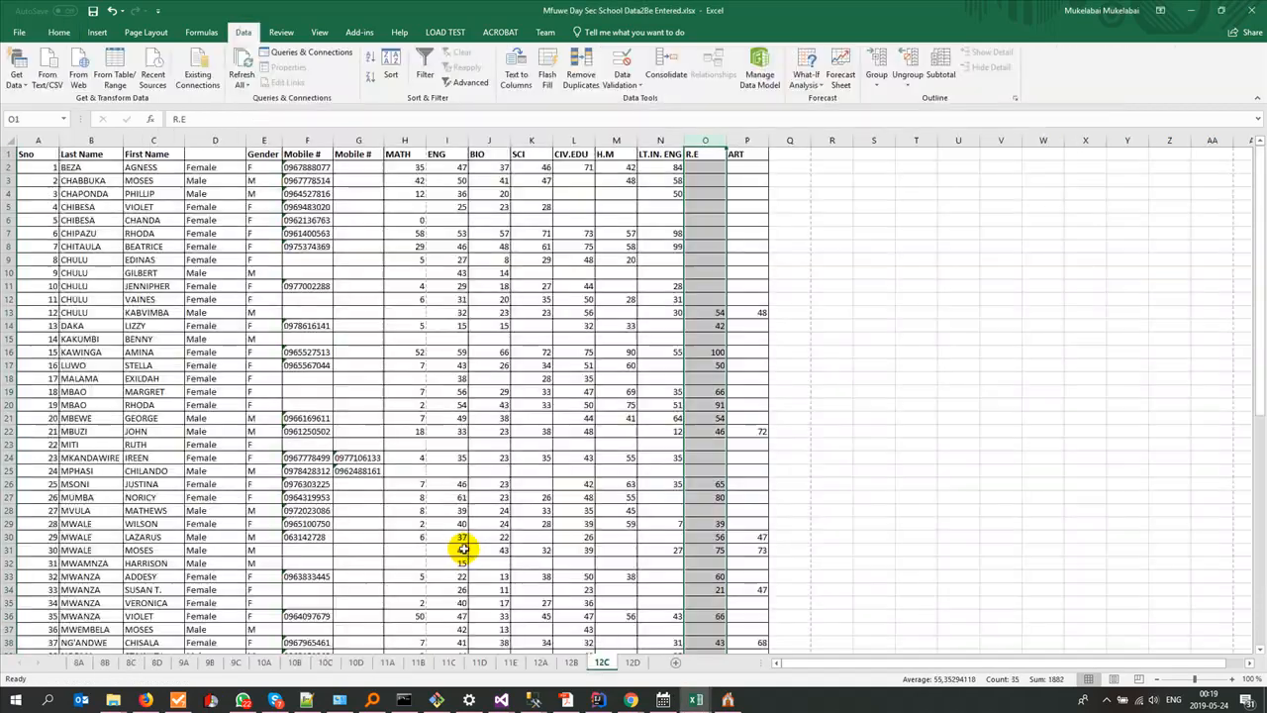
pyautogui.click(704, 167)
pyautogui.scroll(-12, 698, 376)
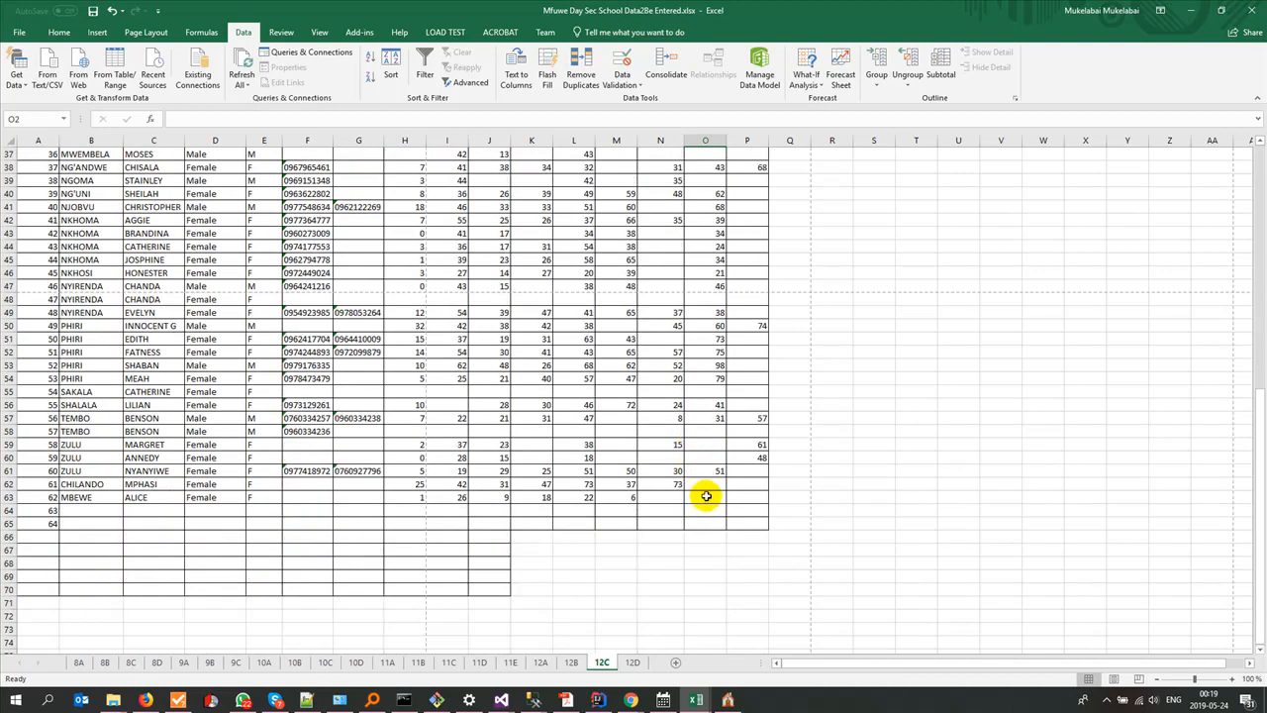
pyautogui.keyDown('shift'); pyautogui.click(705, 496); pyautogui.keyUp('shift')
pyautogui.hotkey('ctrl', 'c')
# Step: Paste the R.E scores into the eighth pupil block's Score column from E443 in results12C.xlsx
pyautogui.hotkey('alt', 'Tab')
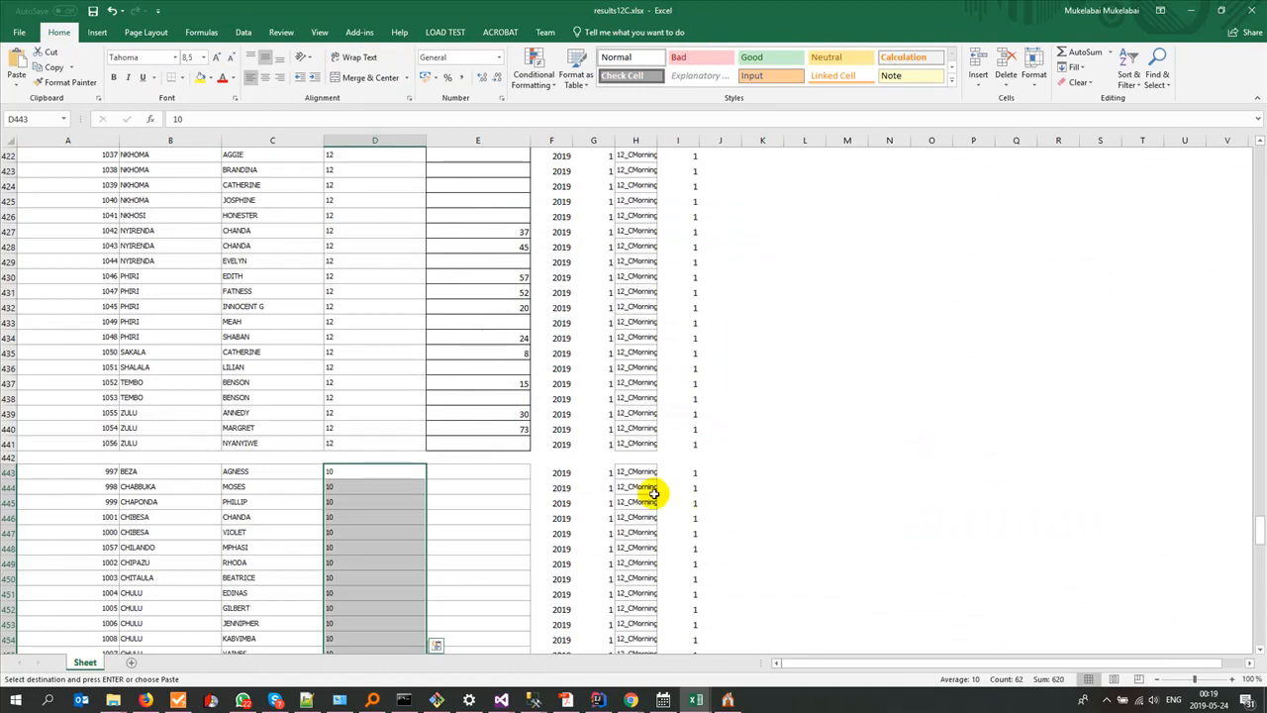
pyautogui.click(478, 472)
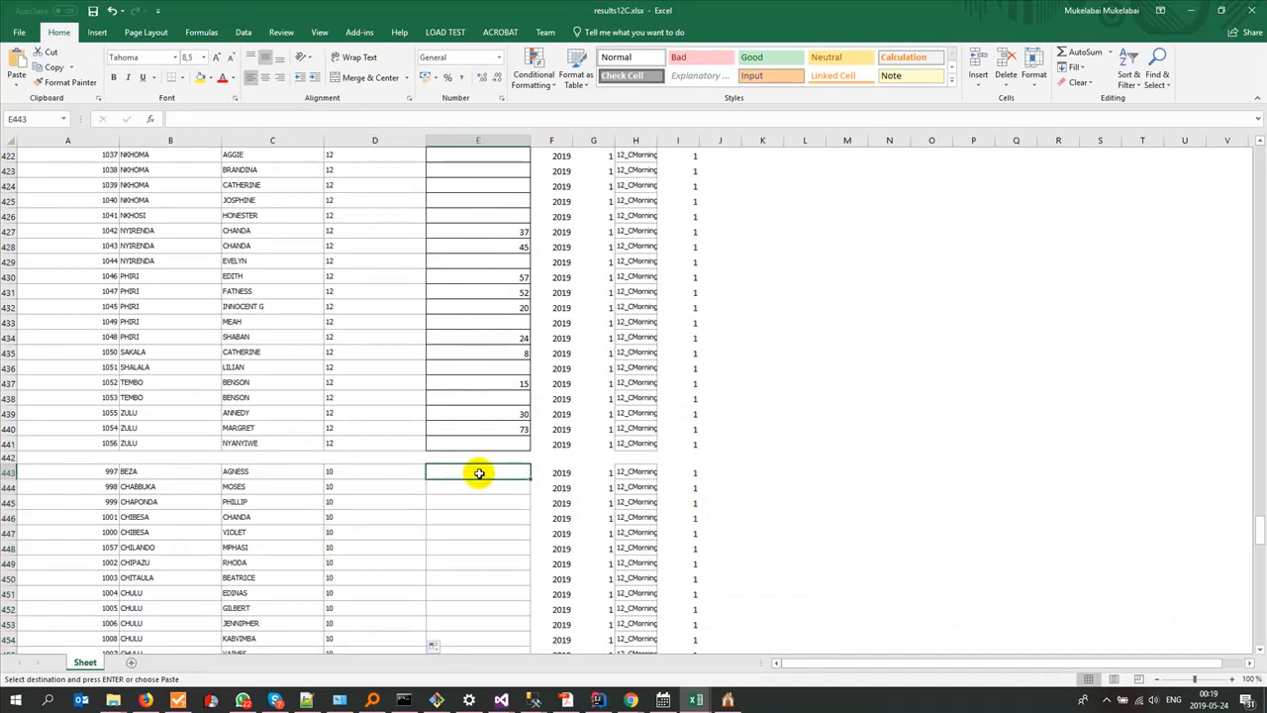
pyautogui.hotkey('ctrl', 'v')
pyautogui.scroll(-15, 478, 472)
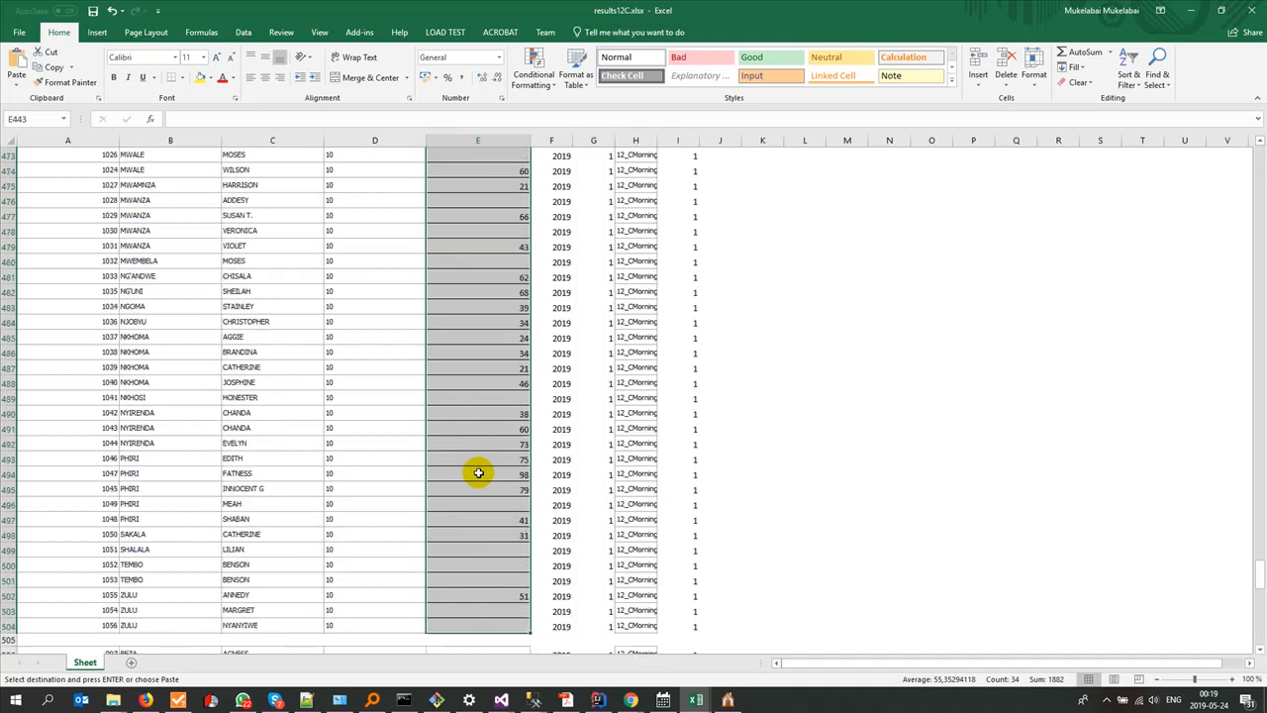
# Step: Compare the pasted R.E scores in E443:E504 of results12C.xlsx with the R.E column on the source 12C sheet
pyautogui.hotkey('alt', 'Tab')
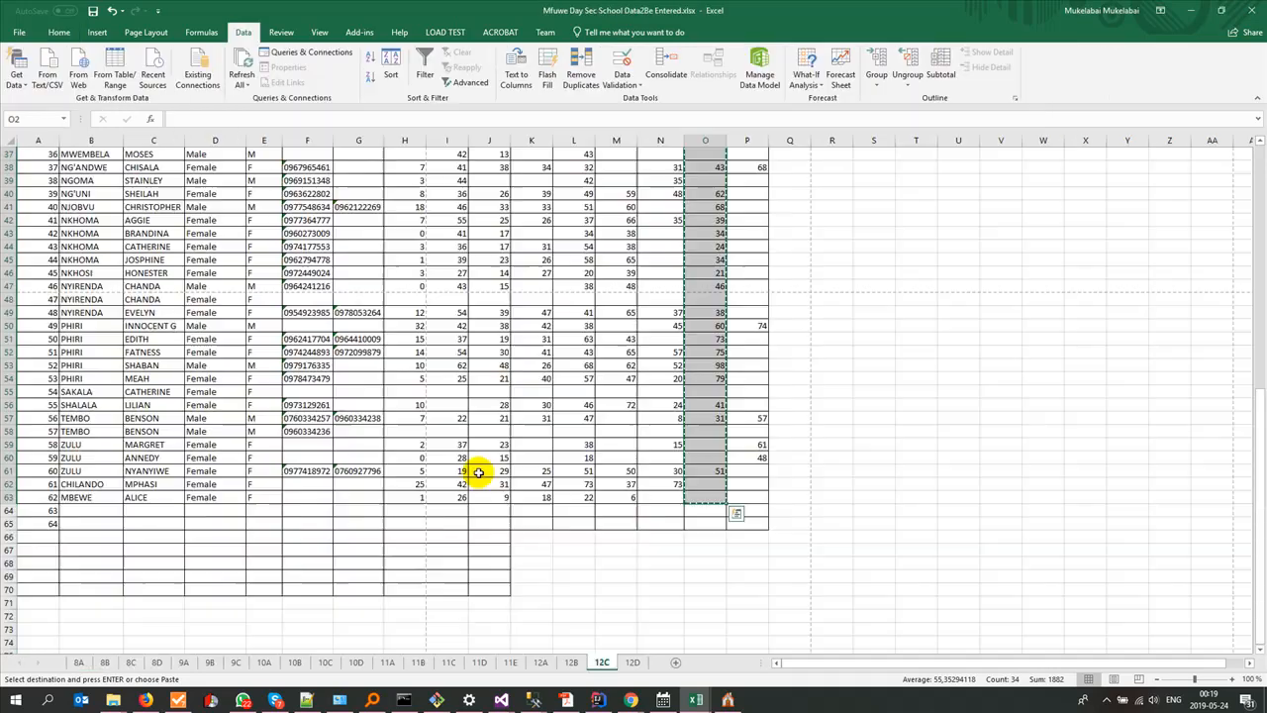
pyautogui.scroll(2, 626, 477)
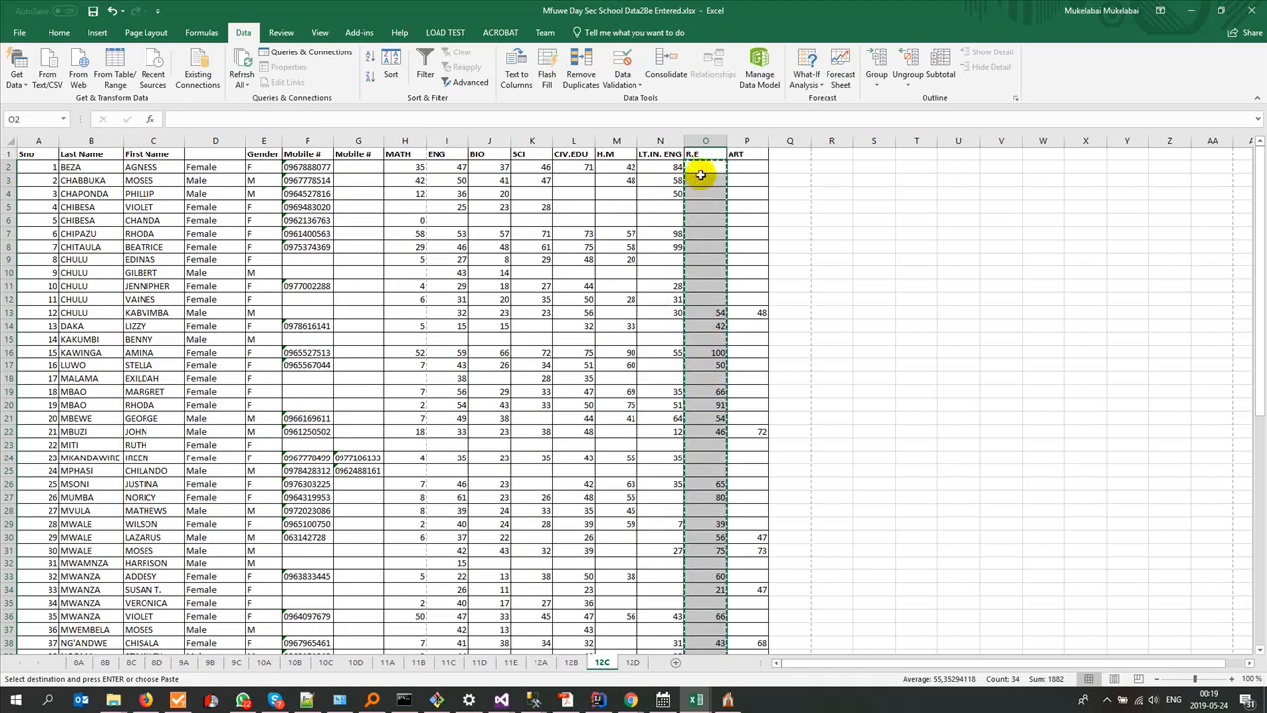
pyautogui.scroll(-7, 619, 452)
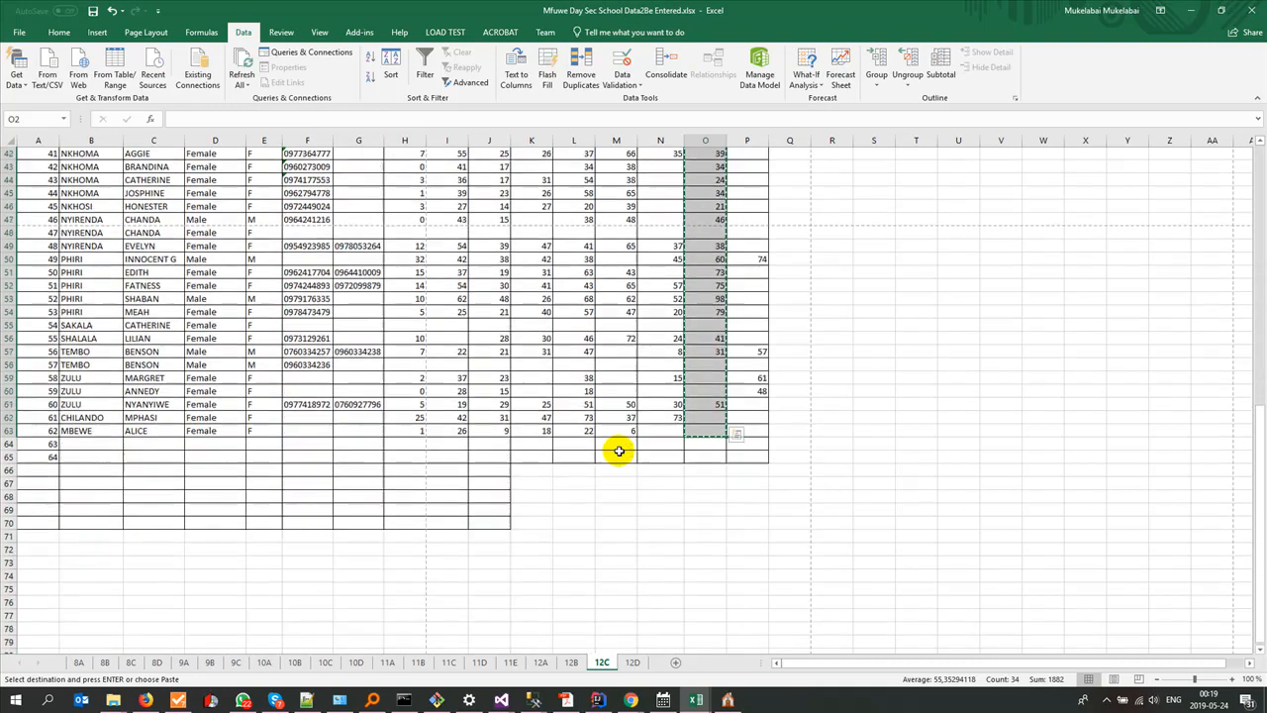
pyautogui.hotkey('alt', 'Tab')
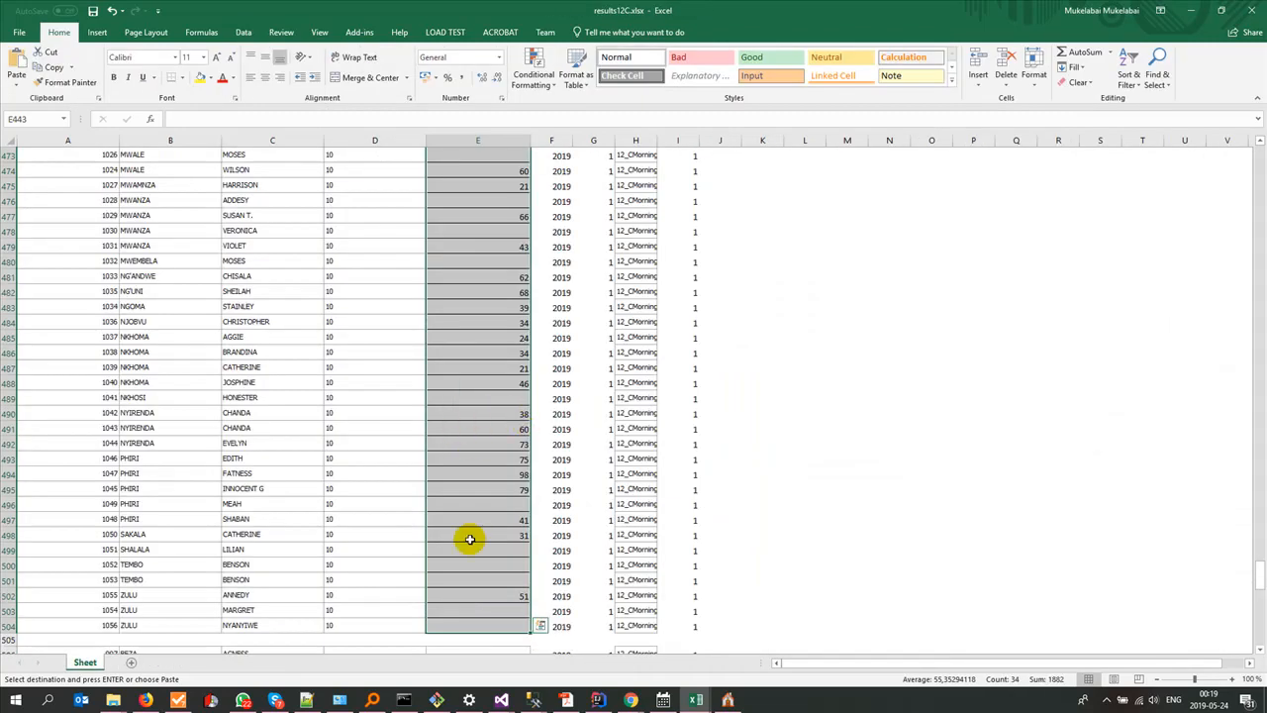
pyautogui.scroll(9, 469, 538)
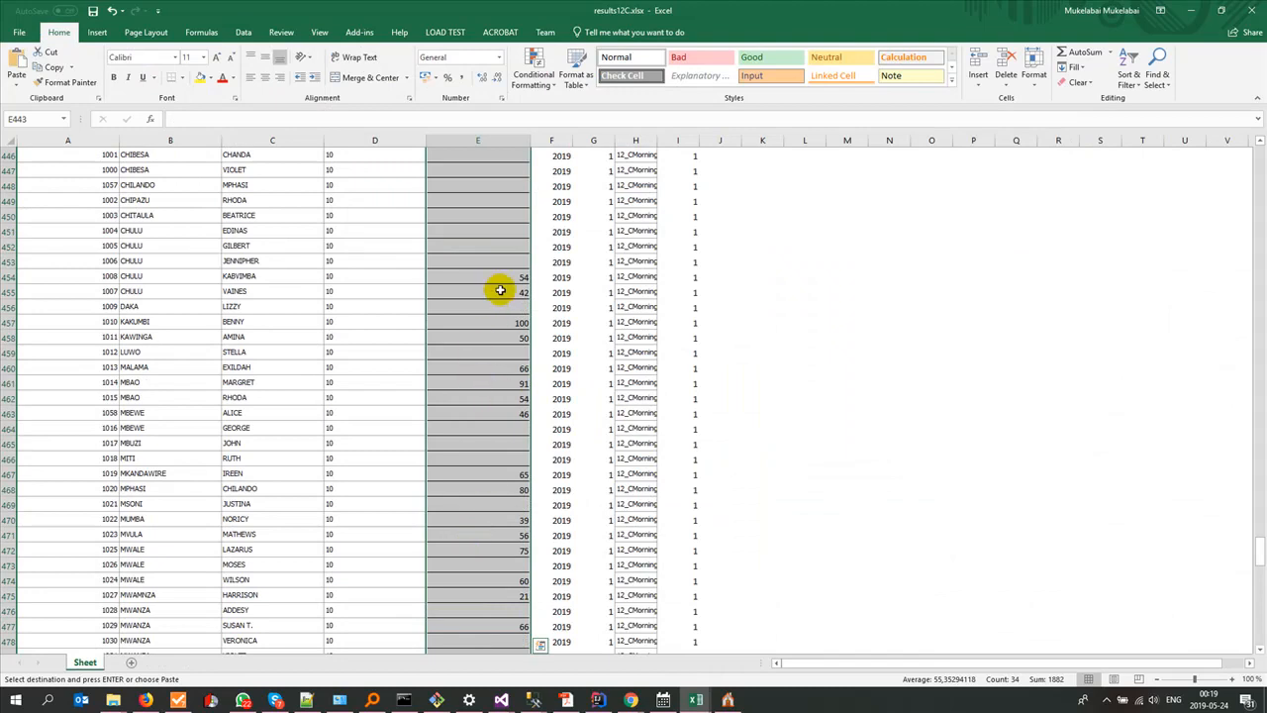
pyautogui.scroll(5, 490, 287)
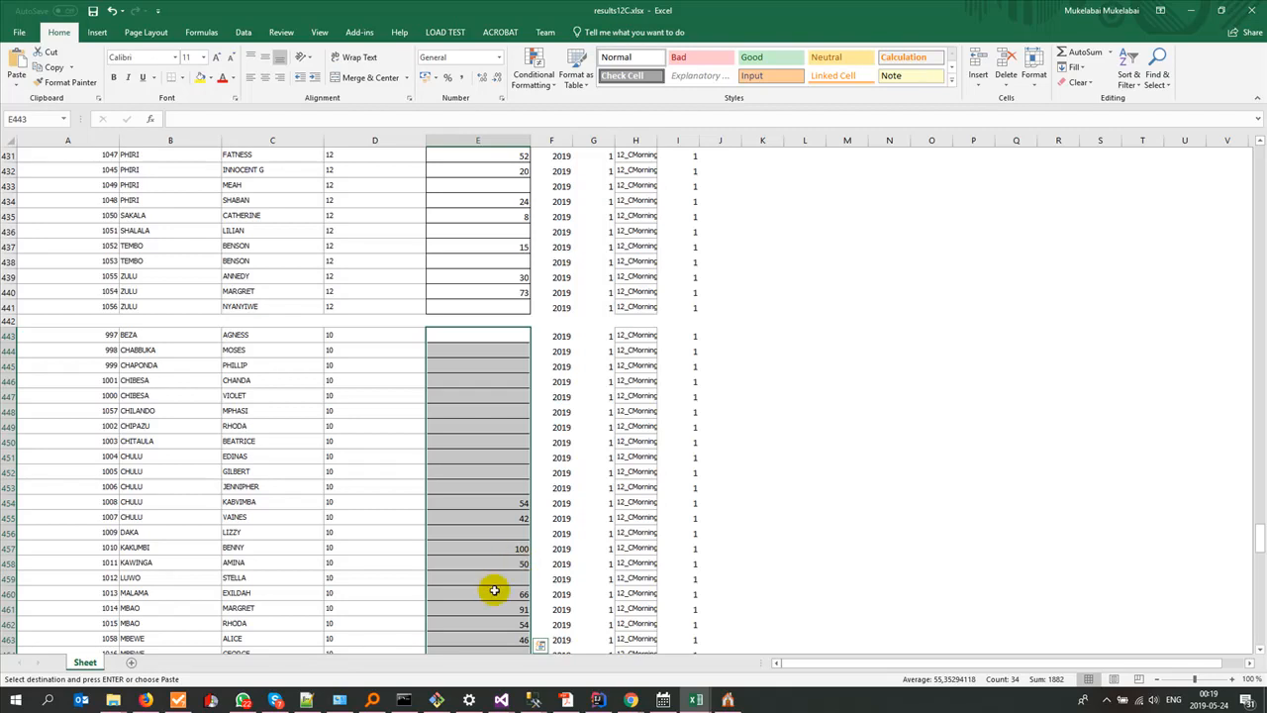
pyautogui.scroll(-20, 494, 590)
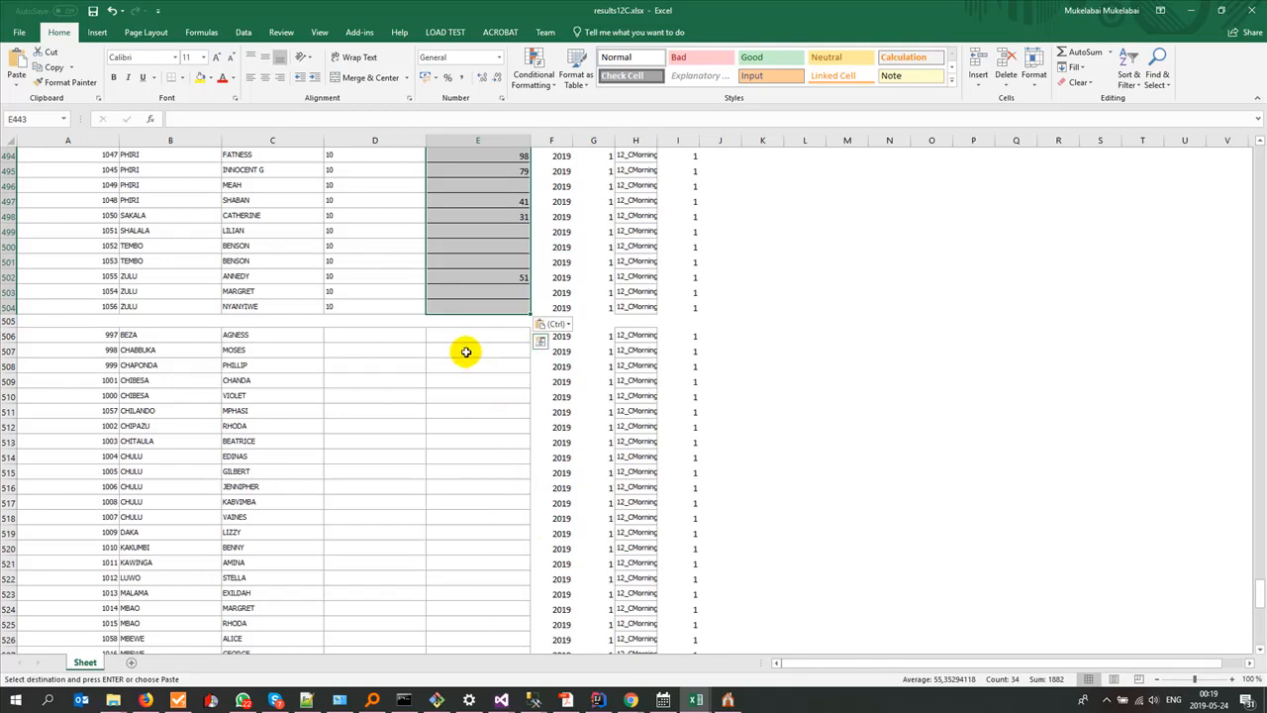
# Step: Locate the ART column on the source workbook's 12C sheet, and look up Art and Design's subject ID in Gladtidings ESchool
pyautogui.hotkey('alt', 'Tab')
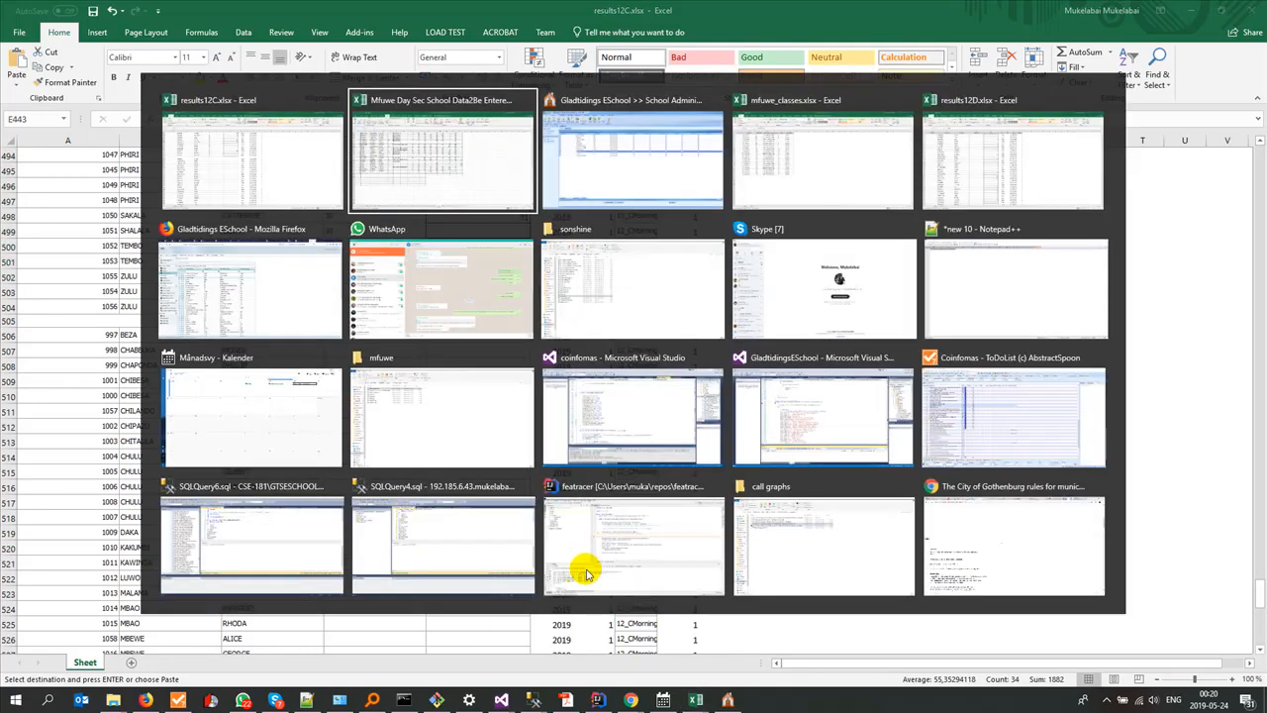
pyautogui.scroll(7, 698, 580)
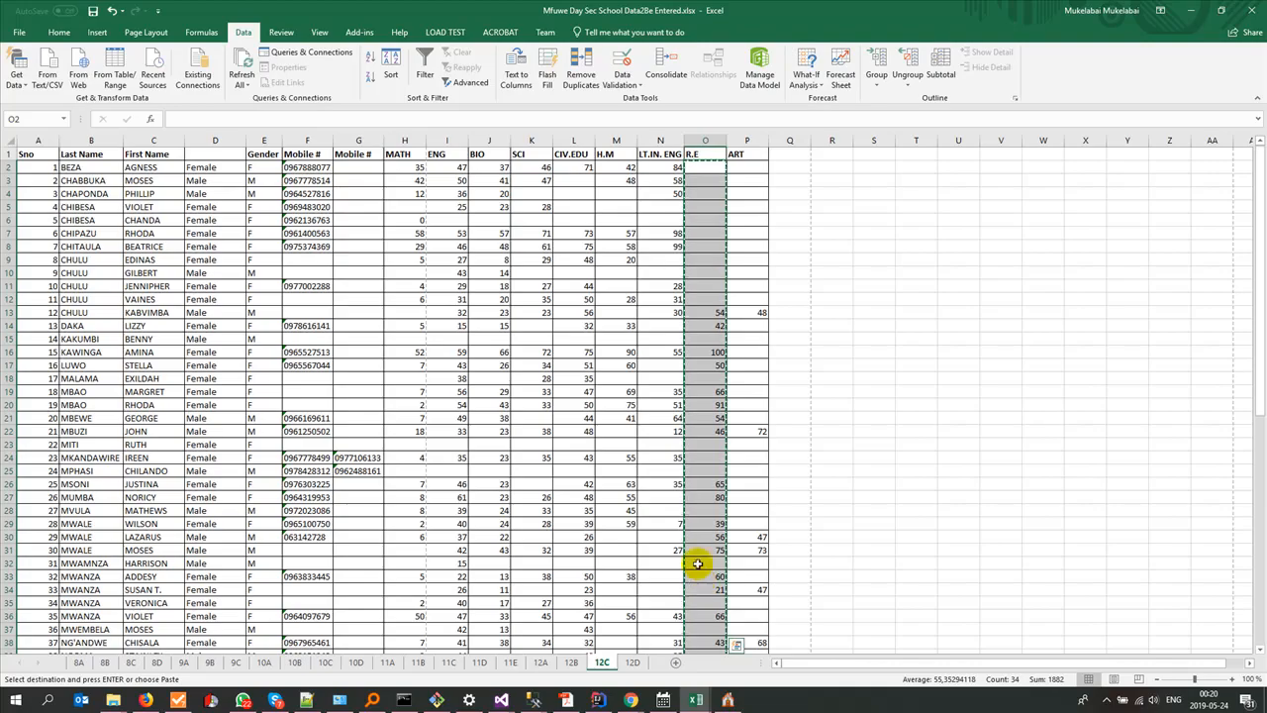
pyautogui.click(727, 700)
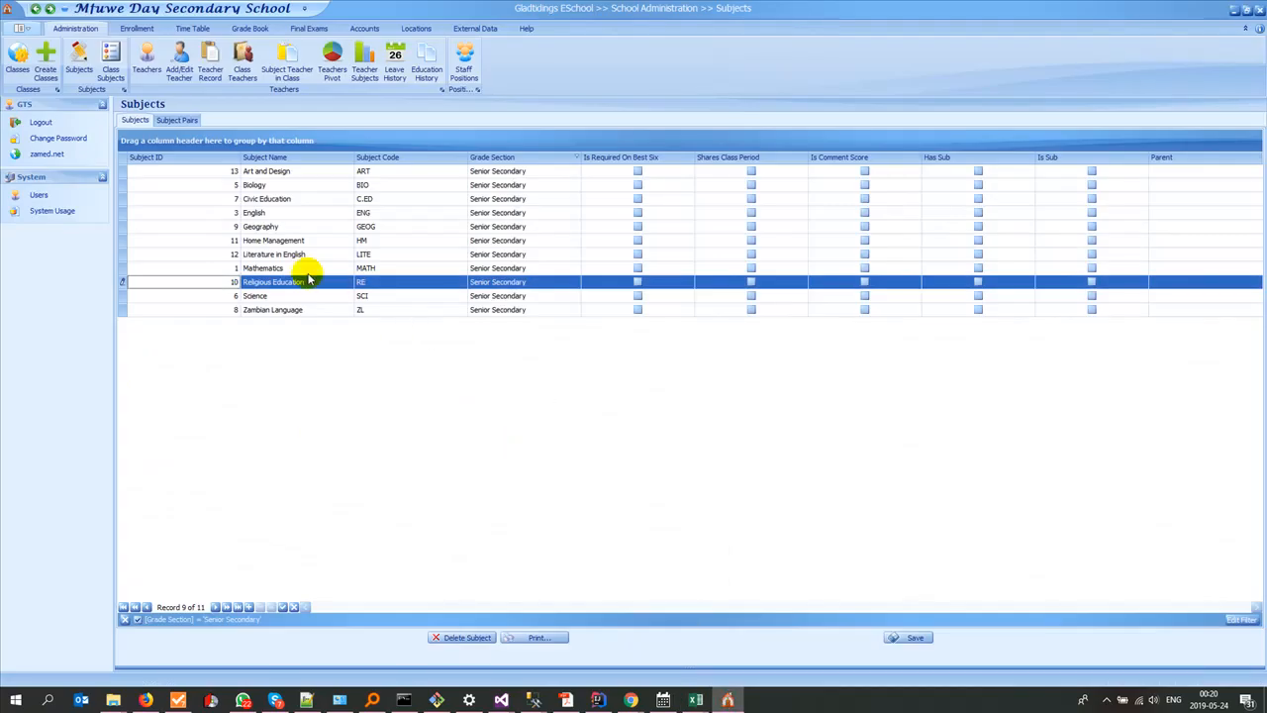
# Step: Switch back to results12C.xlsx and fill SubjectID 13 down the ninth pupil block, D506:D567
pyautogui.hotkey('alt', 'Tab')
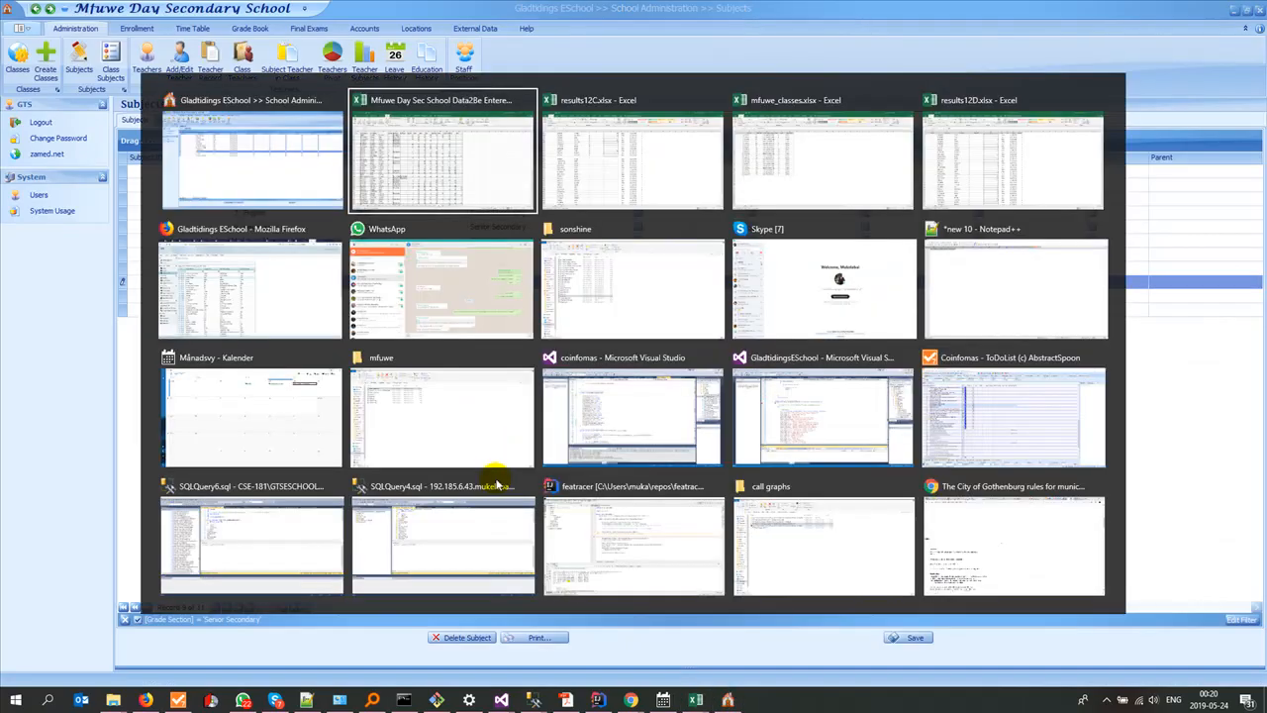
pyautogui.press('Tab')
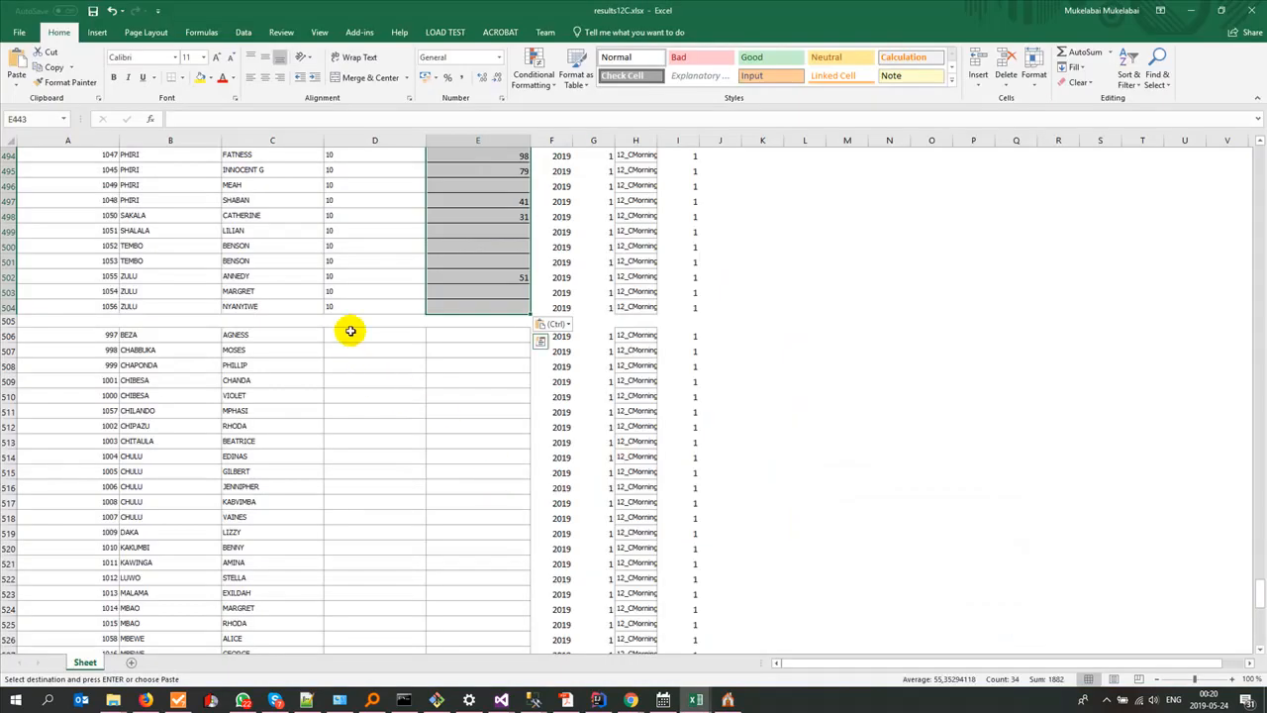
pyautogui.click(351, 331)
pyautogui.write('13')
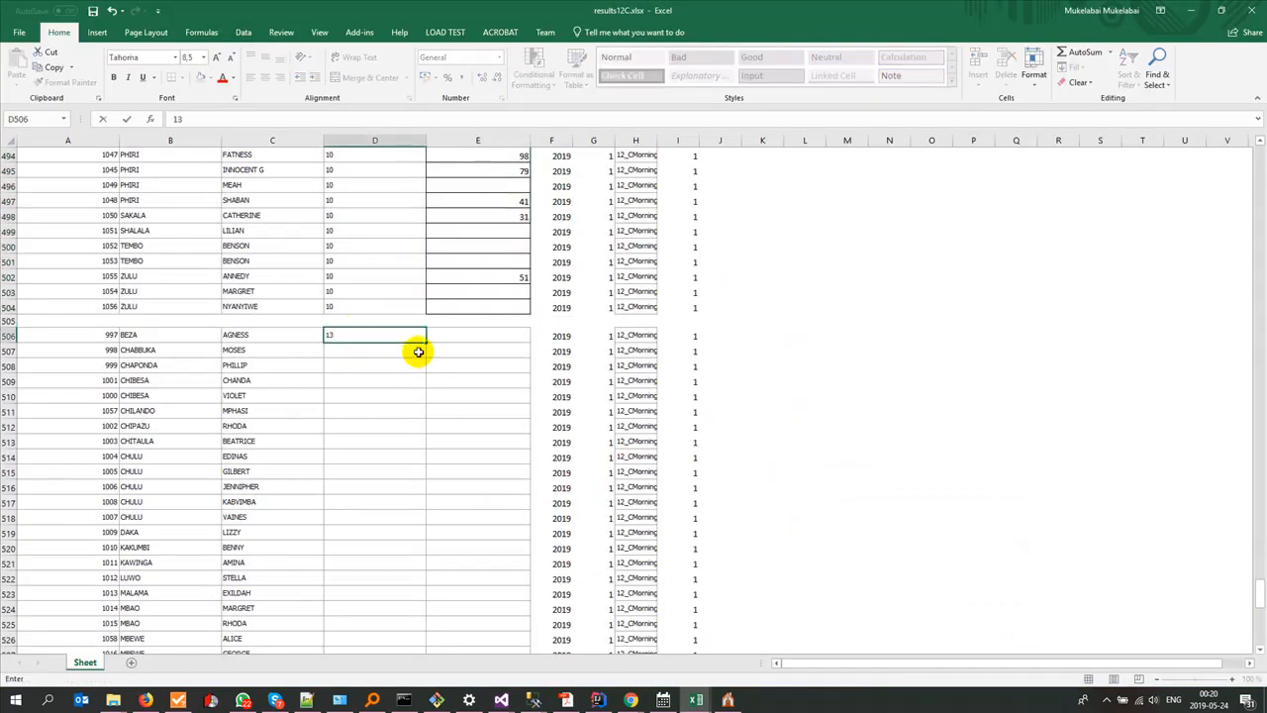
pyautogui.moveTo(423, 343)
pyautogui.mouseDown()
pyautogui.moveTo(415, 706)
pyautogui.moveTo(395, 673)
pyautogui.moveTo(405, 608)
pyautogui.moveTo(405, 619)
pyautogui.mouseUp()
pyautogui.scroll(16, 433, 599)
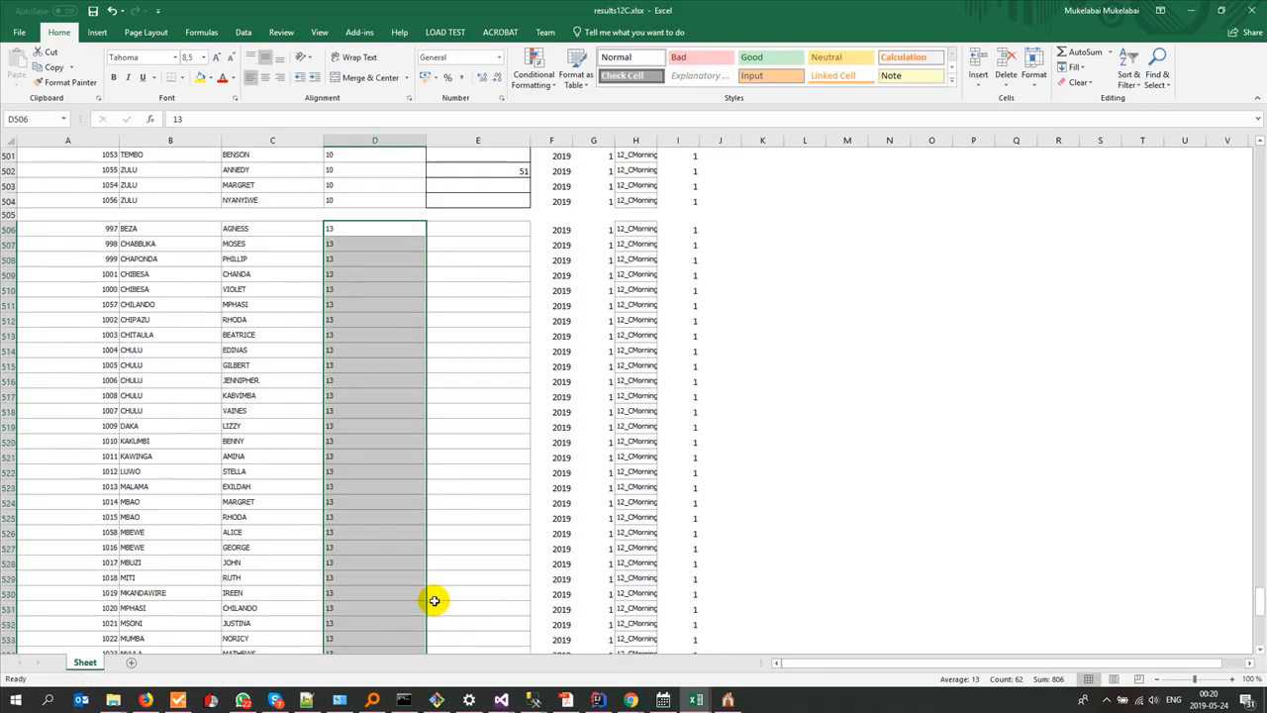
# Step: Switch to the school data workbook and copy the ART scores P2:P63 from its 12C sheet
pyautogui.hotkey('alt', 'Tab')
pyautogui.hotkey('alt', 'Tab')
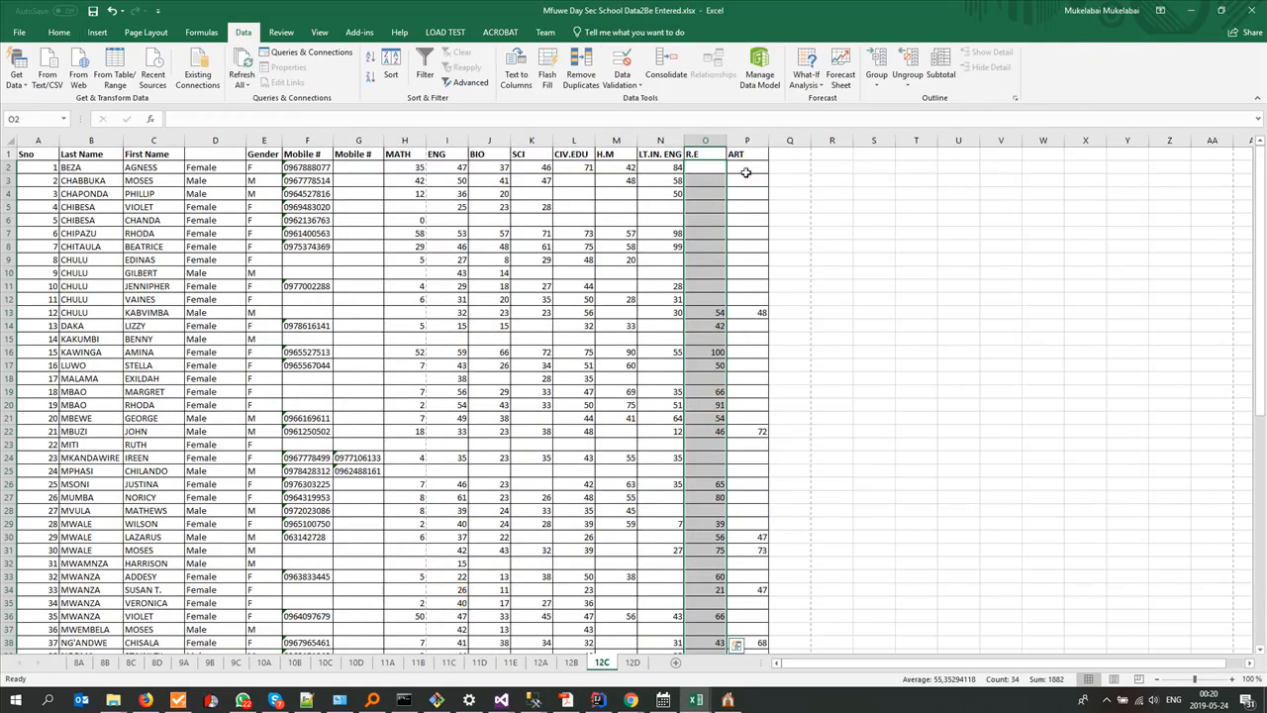
pyautogui.click(746, 172)
pyautogui.scroll(-12, 722, 387)
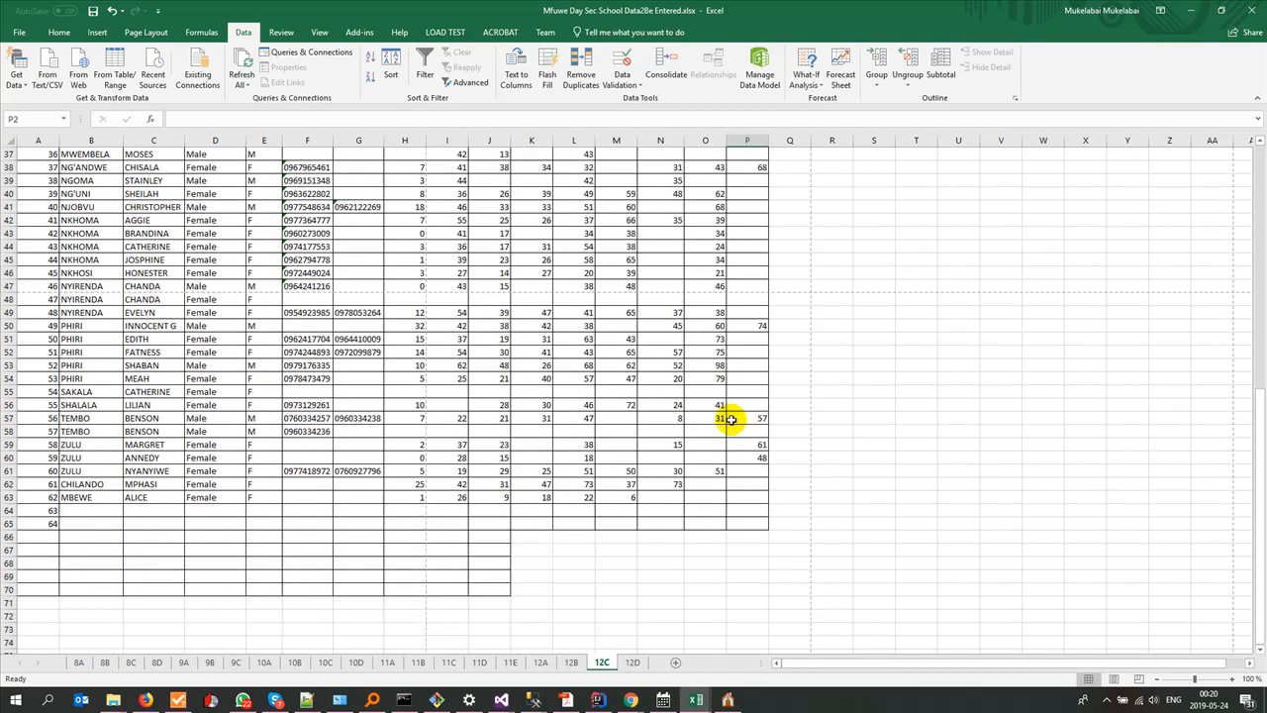
pyautogui.keyDown('shift'); pyautogui.click(747, 495); pyautogui.keyUp('shift')
pyautogui.hotkey('ctrl', 'c')
# Step: Paste the ART scores into the ninth pupil block's Score column from E506 in results12C.xlsx
pyautogui.hotkey('alt', 'Tab')
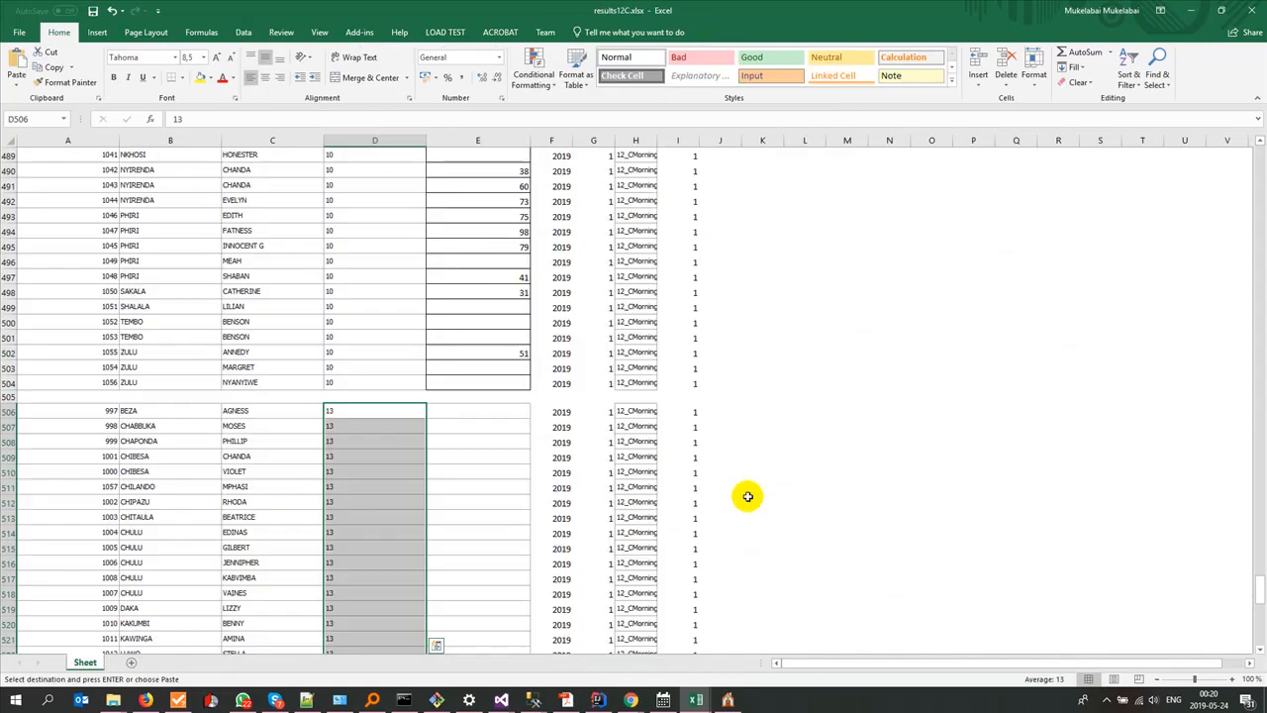
pyautogui.click(503, 412)
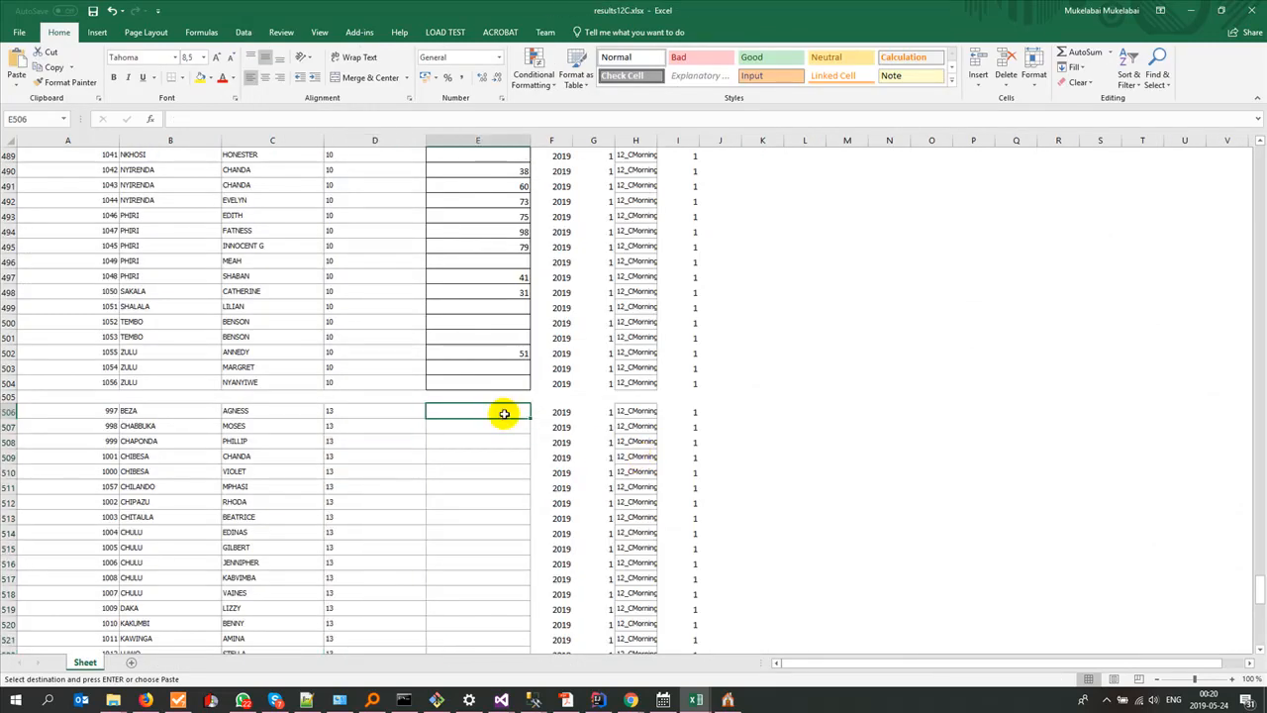
pyautogui.hotkey('ctrl', 'v')
pyautogui.scroll(-19, 504, 412)
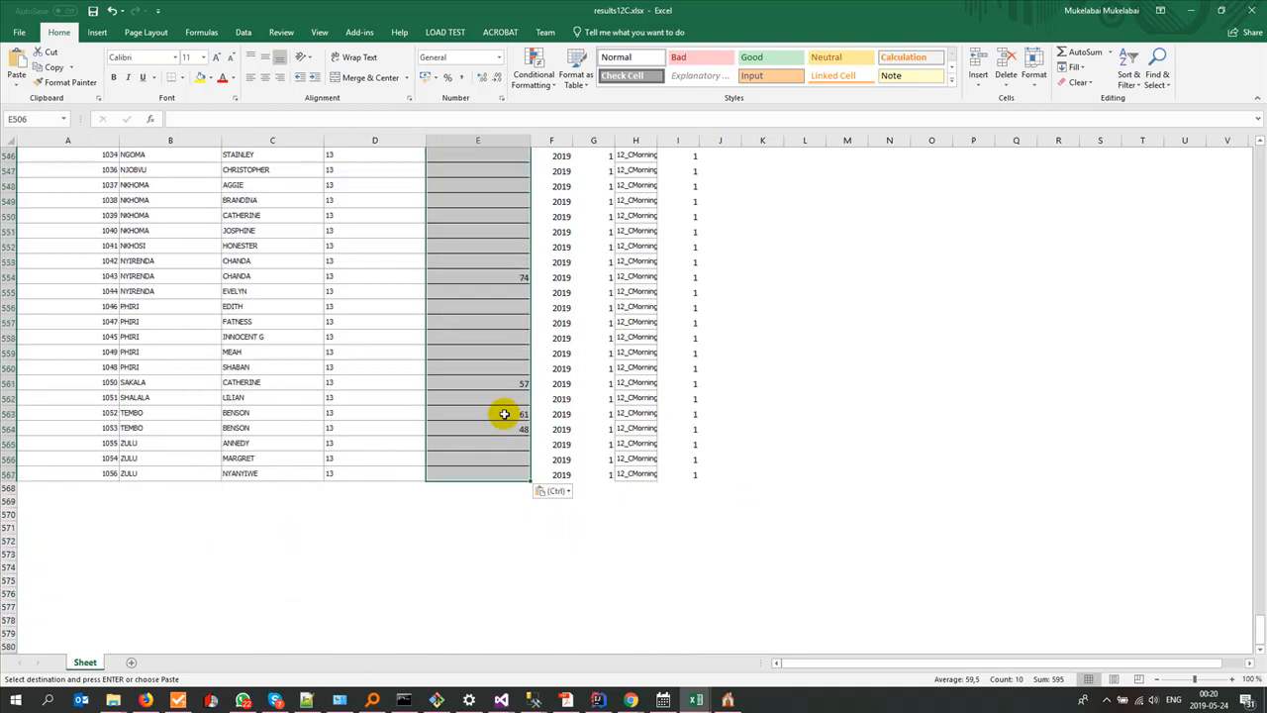
# Step: Review the filled SubjectID and Score columns of the earlier pupil blocks and save results12C.xlsx
pyautogui.scroll(20, 504, 412)
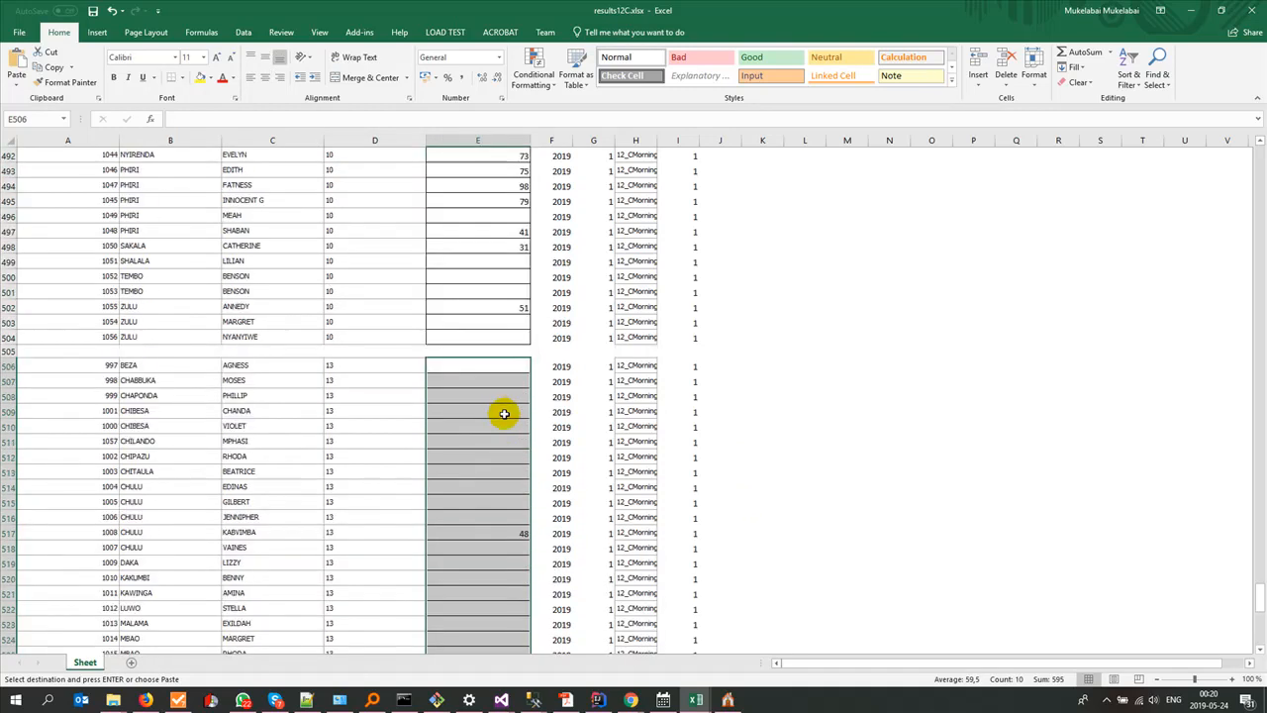
pyautogui.scroll(20, 503, 413)
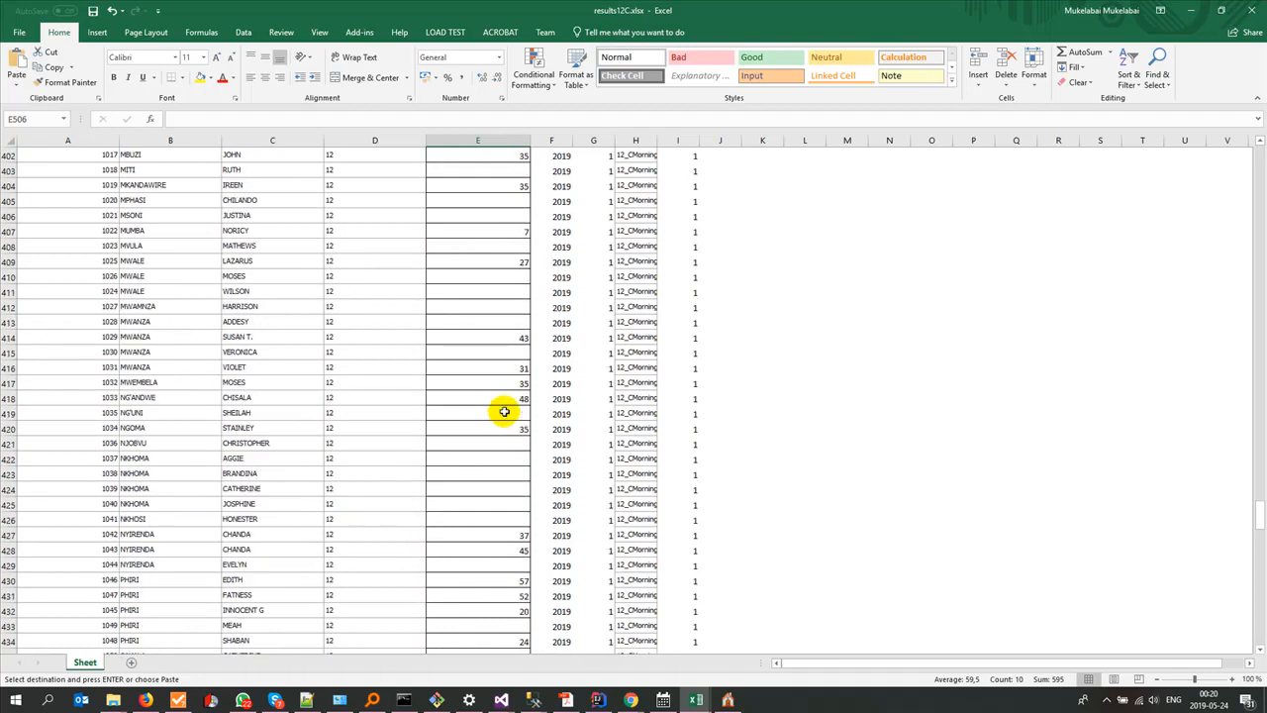
pyautogui.scroll(20, 504, 411)
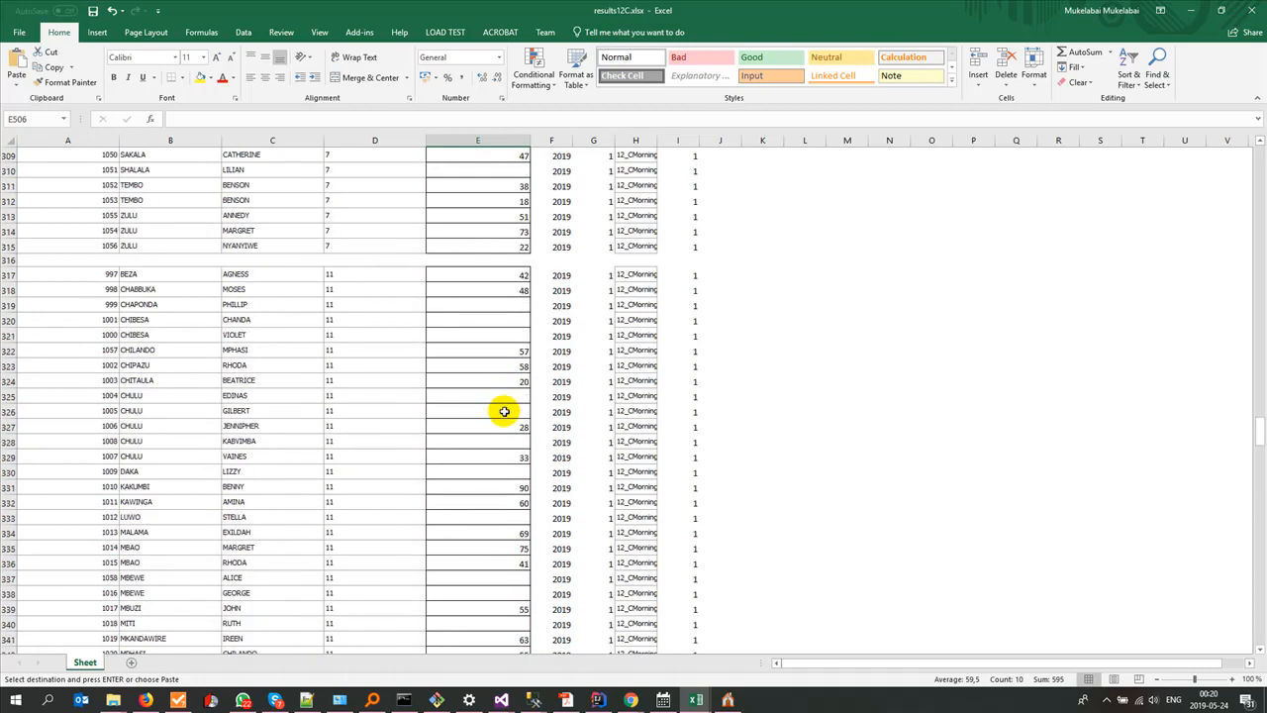
pyautogui.scroll(-6, 503, 412)
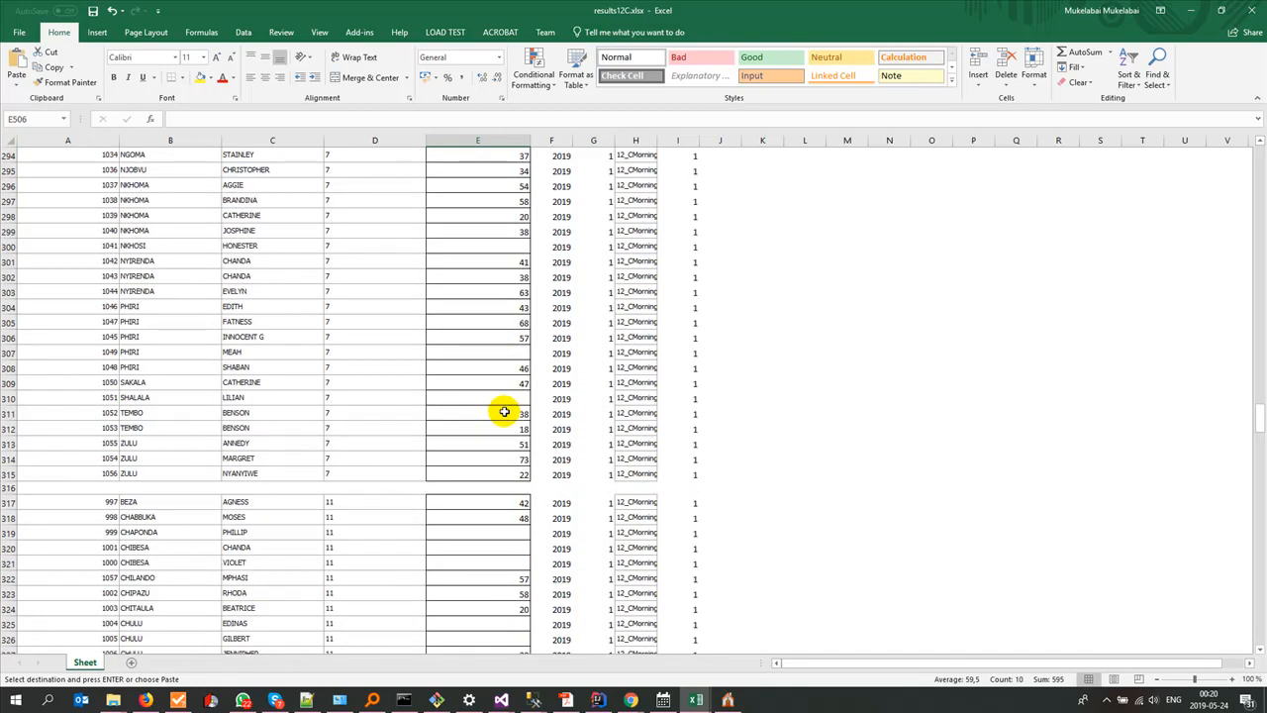
pyautogui.scroll(6, 503, 411)
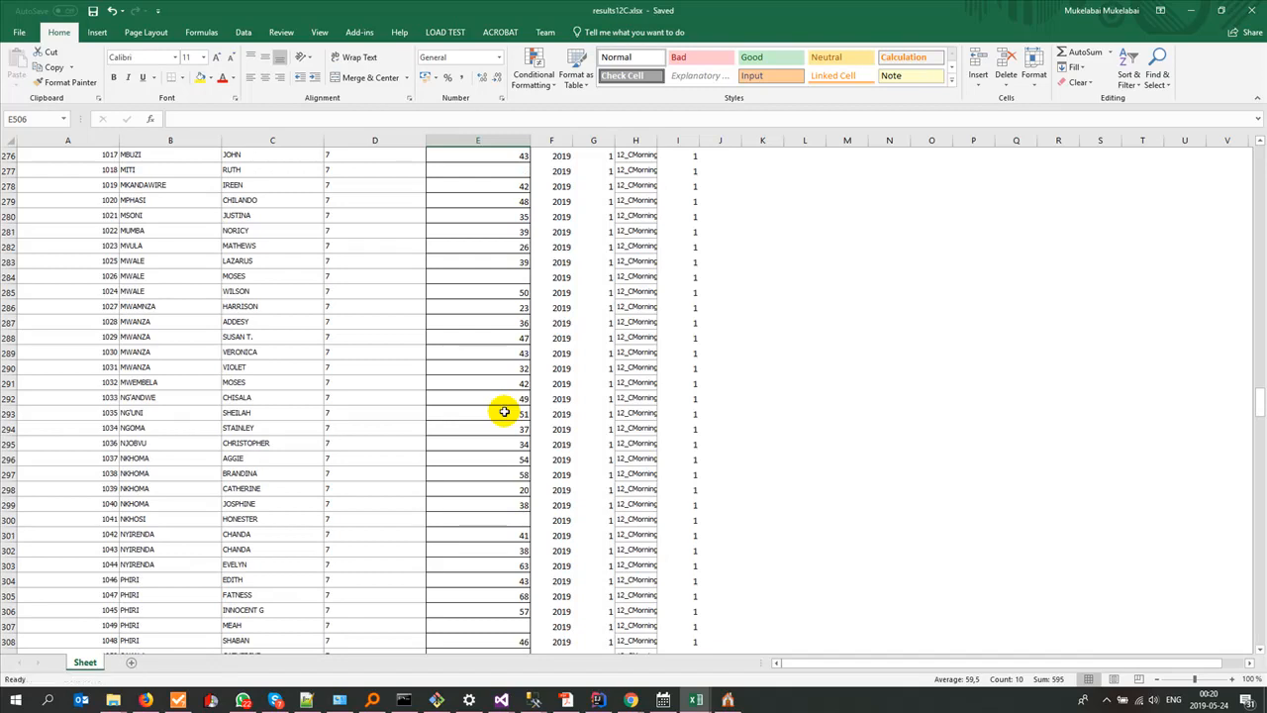